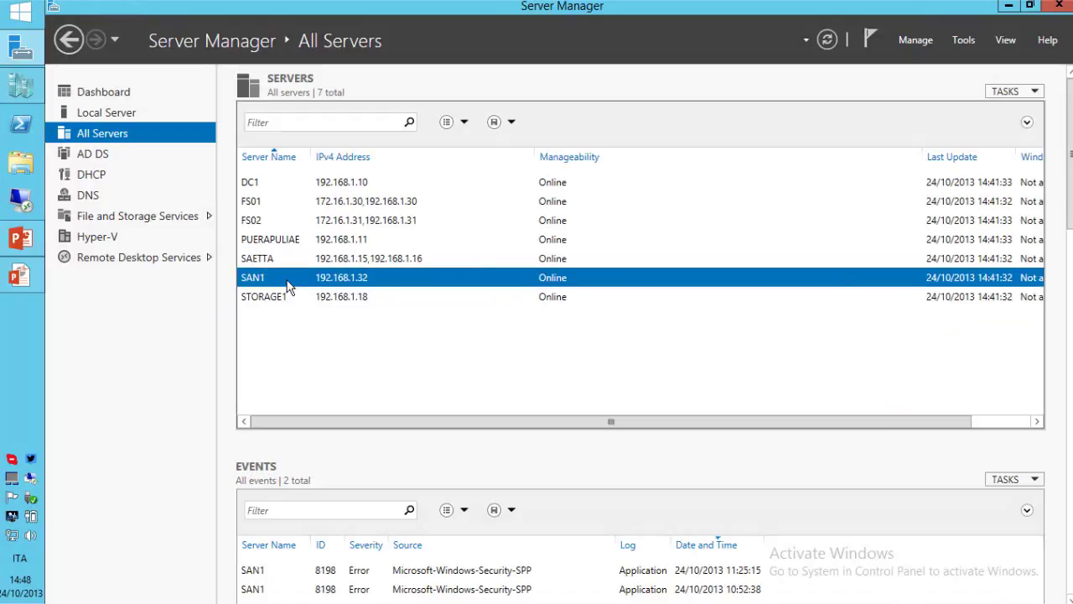
Open a Remote Desktop session to SAN1 and launch Server Manager there.
right_click(288, 285)
left_click(371, 351)
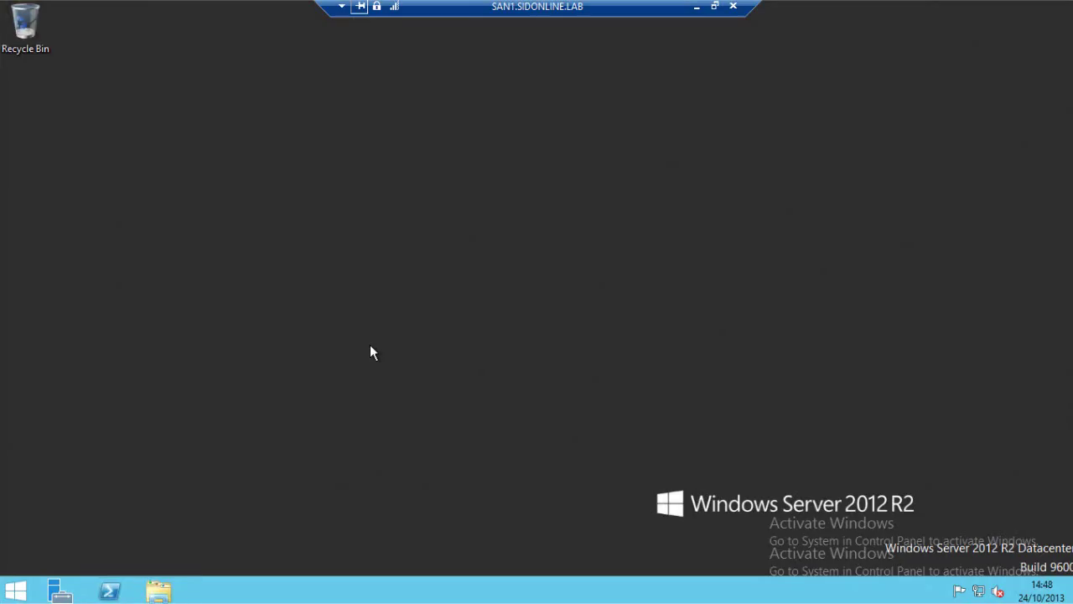
left_click(73, 580)
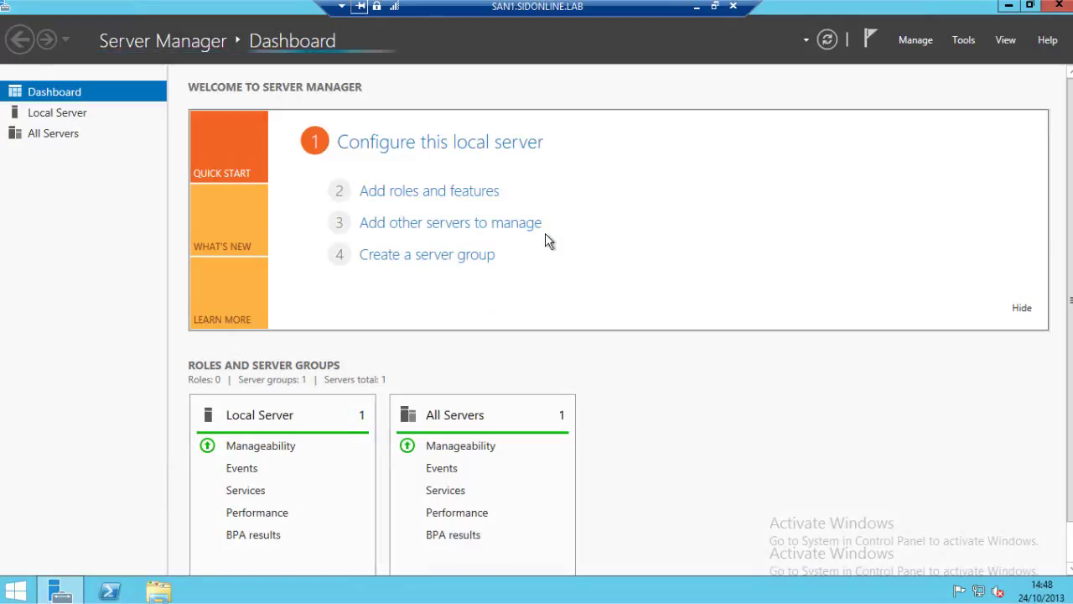
Start Add Roles and Features as a role-based installation targeting SAN1.
left_click(414, 193)
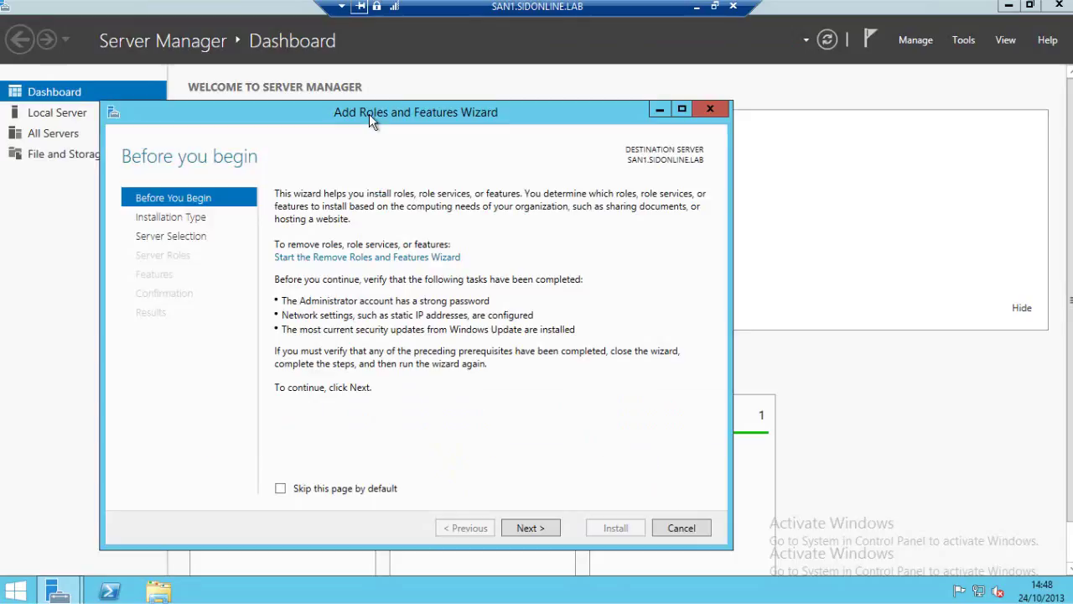
left_click_drag(369, 114, 375, 98)
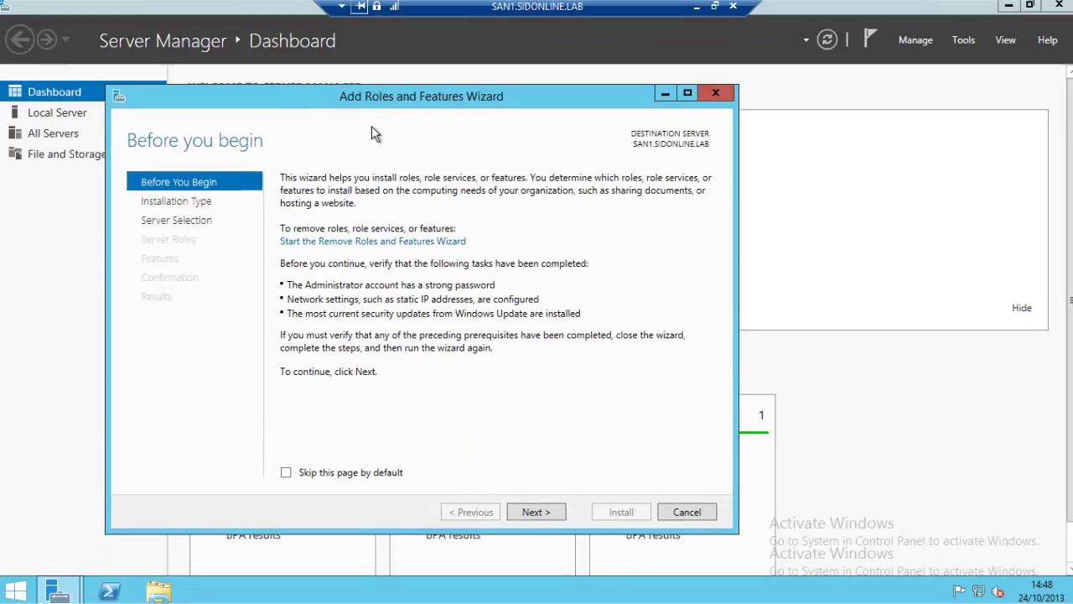
left_click(534, 513)
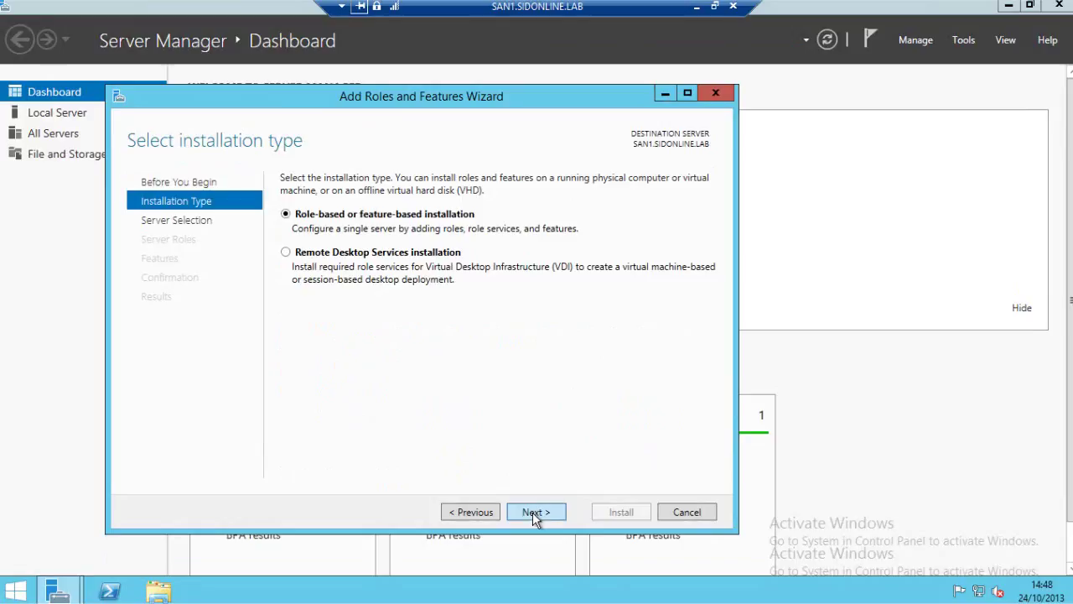
left_click(534, 512)
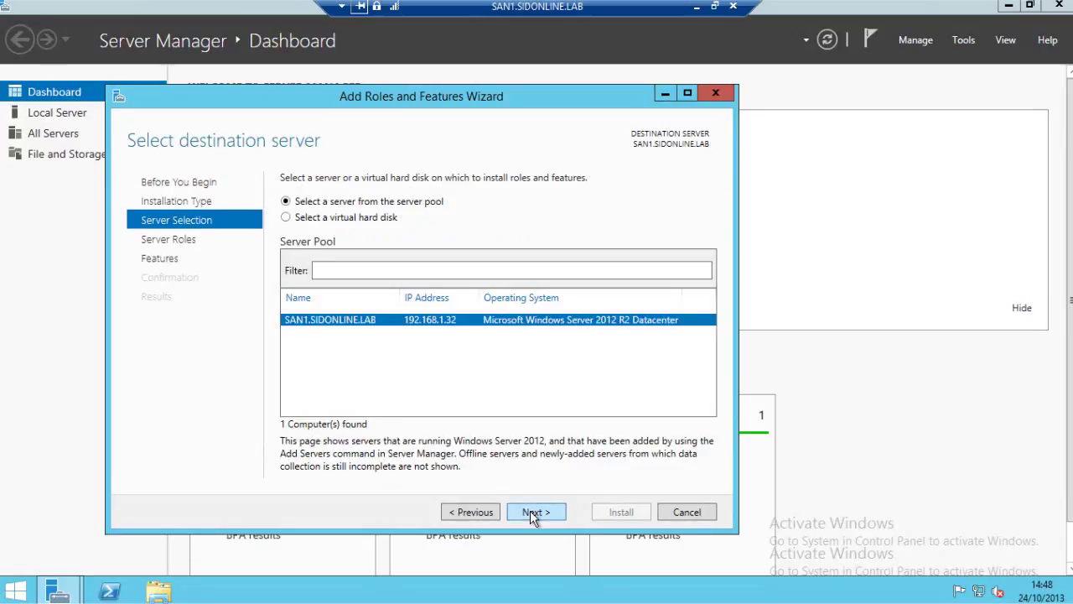
left_click(534, 513)
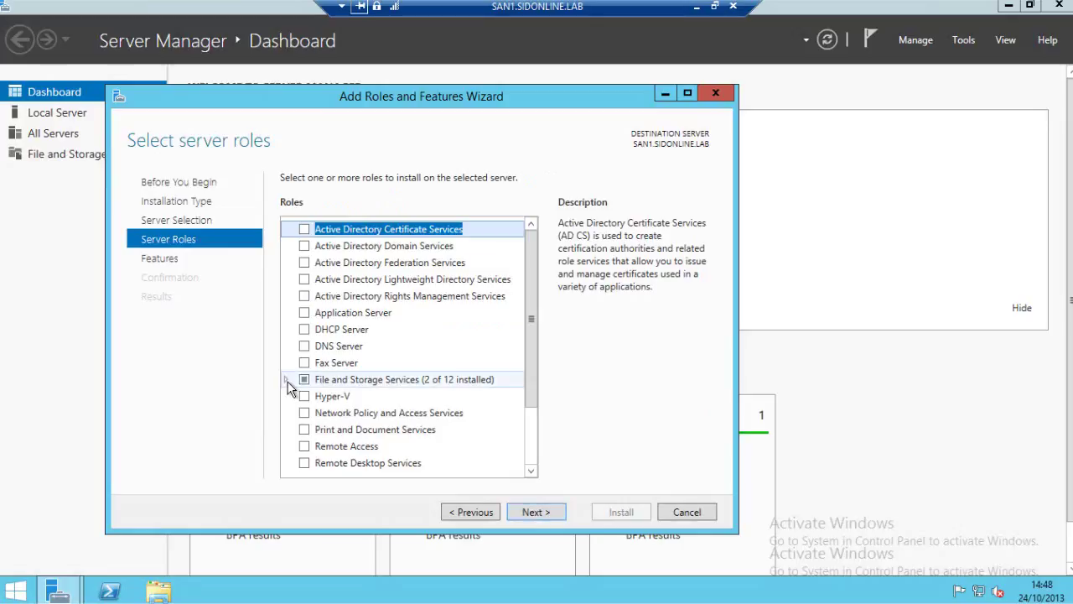
Select iSCSI Target Server under File and iSCSI Services and advance to confirmation.
left_click(286, 380)
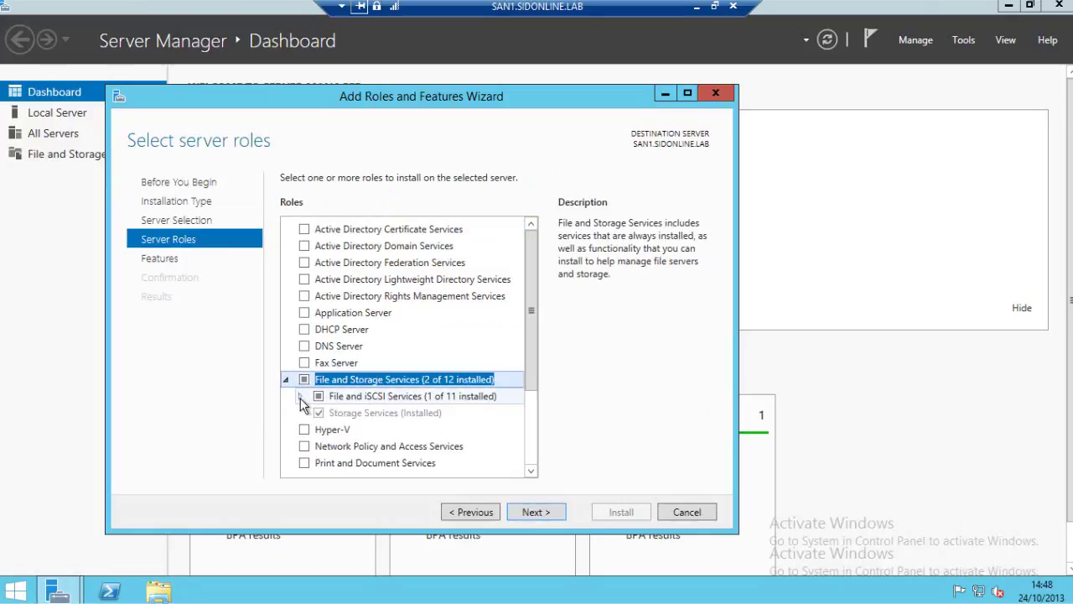
left_click(300, 397)
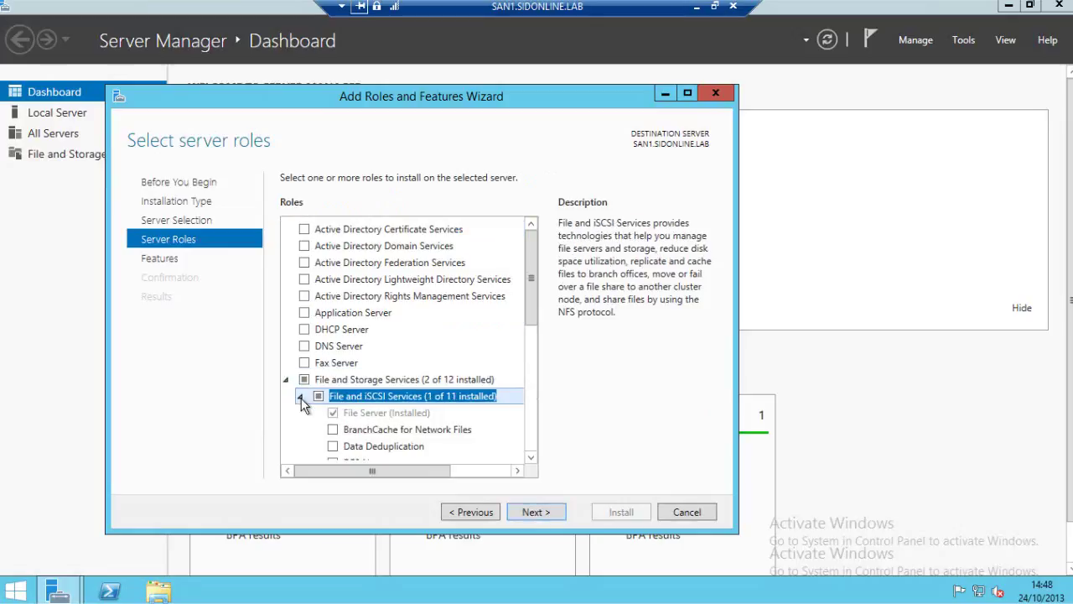
left_click(688, 95)
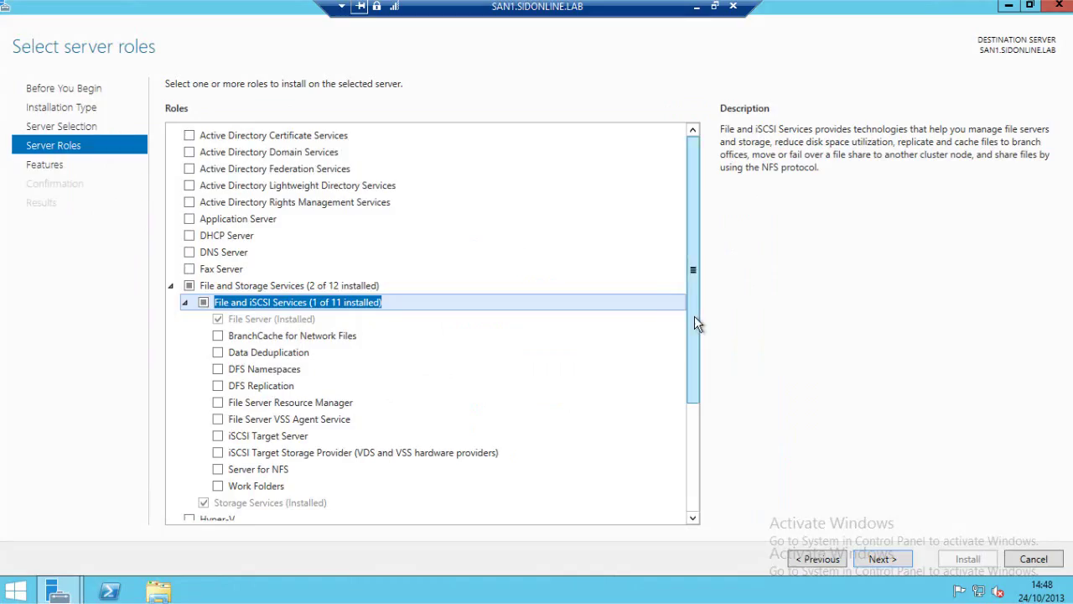
left_click_drag(694, 324, 696, 360)
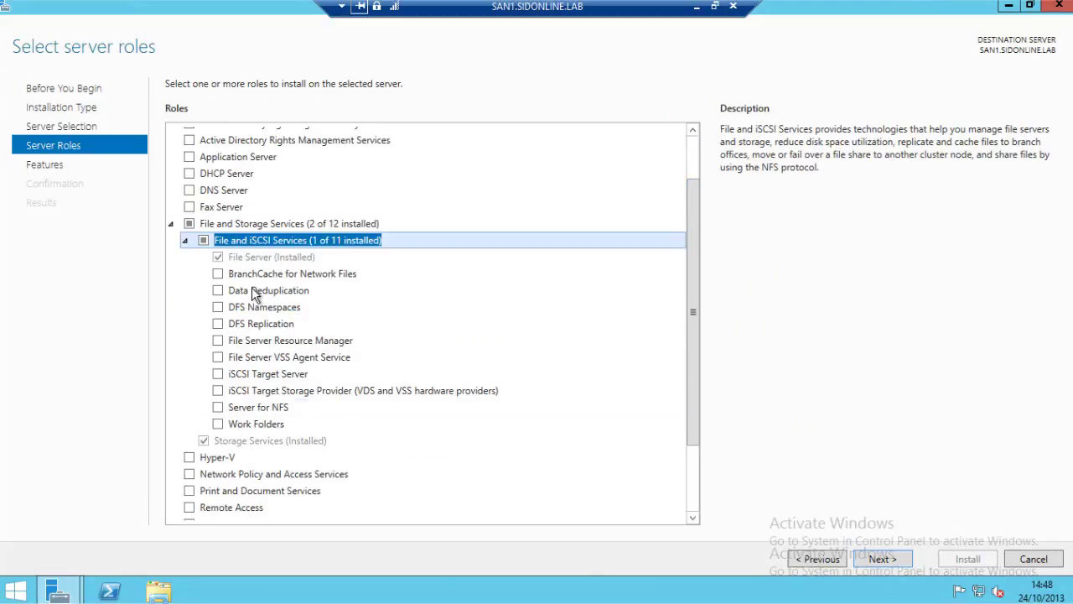
left_click(218, 373)
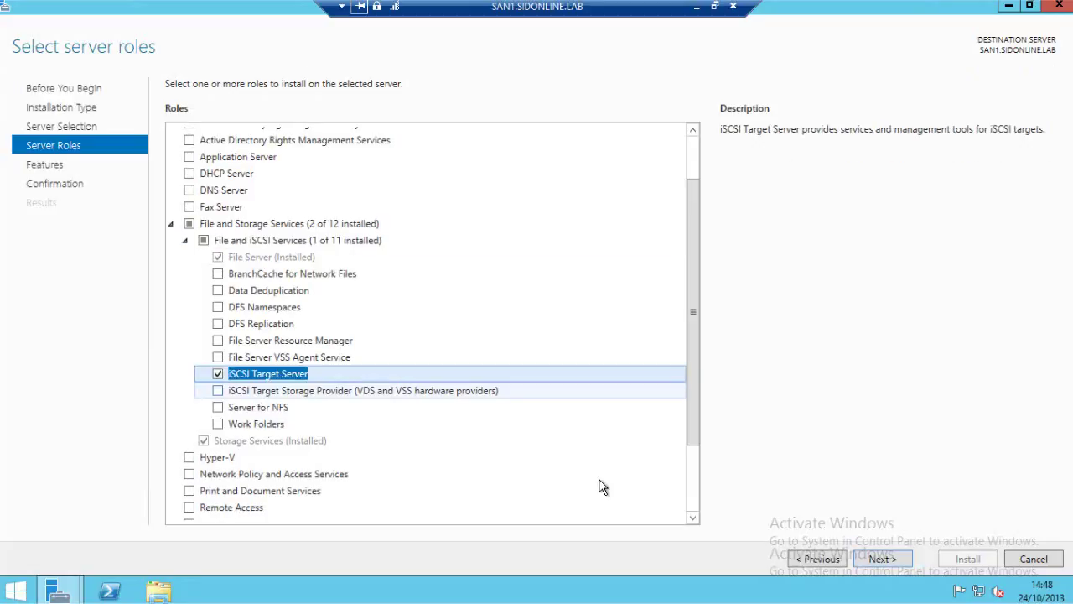
left_click(882, 560)
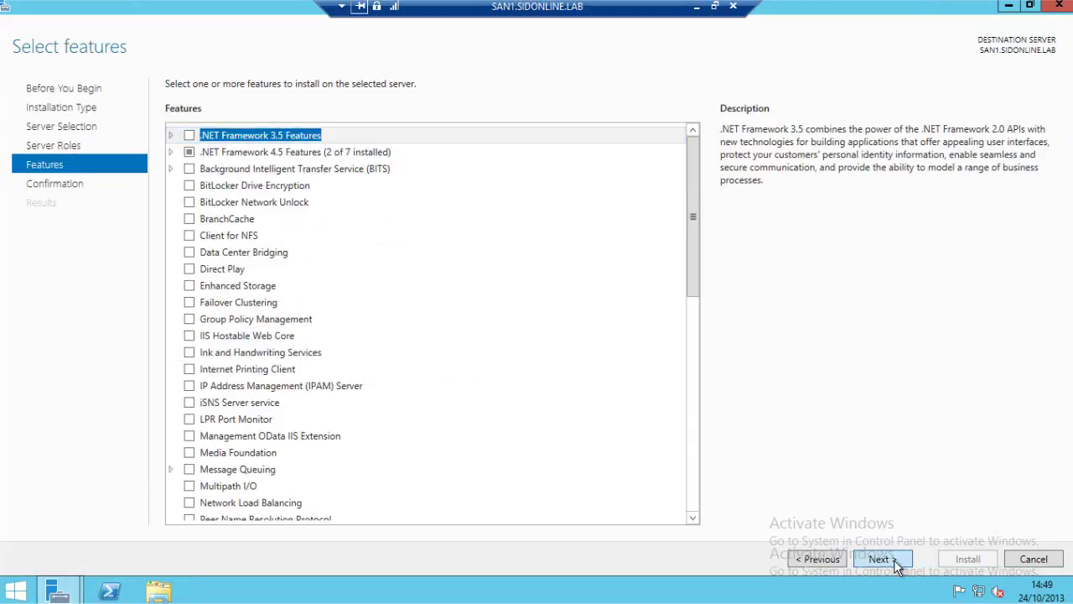
left_click(880, 559)
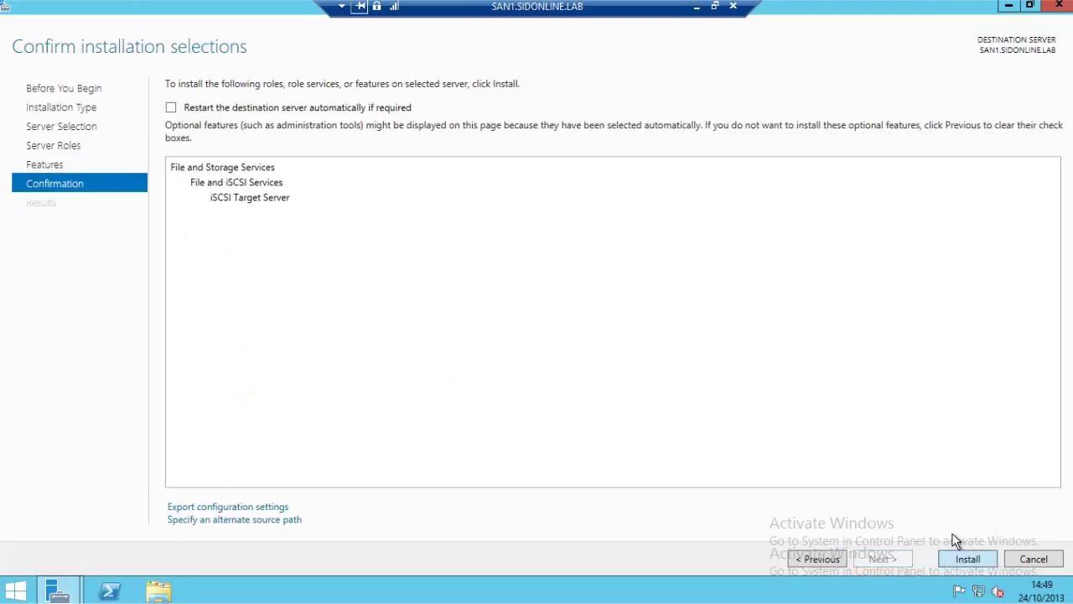
Install the iSCSI Target Server role and close the wizard after it succeeds.
left_click(967, 557)
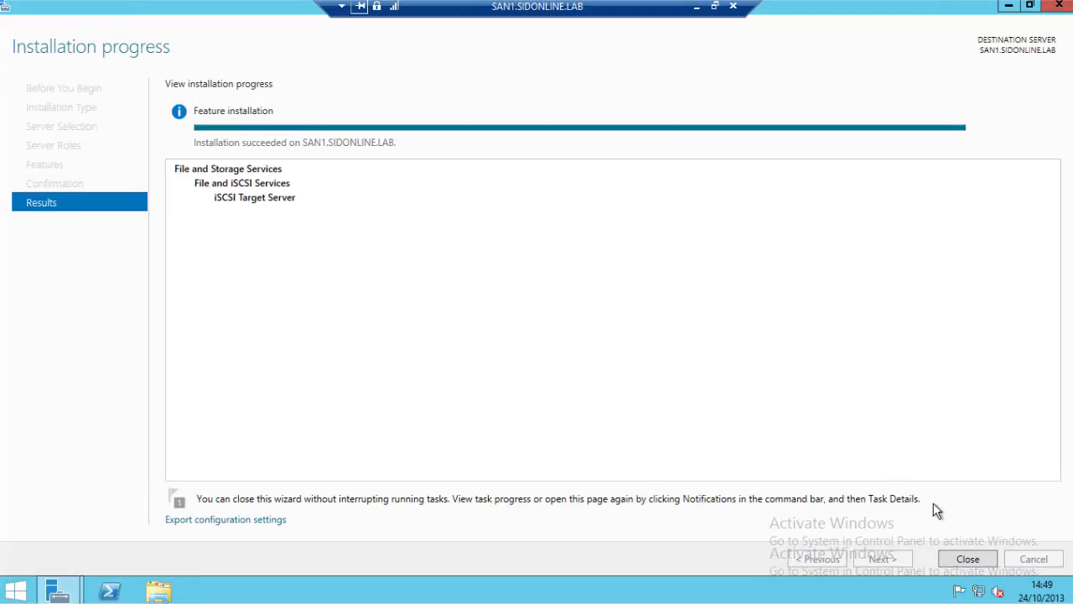
left_click(967, 559)
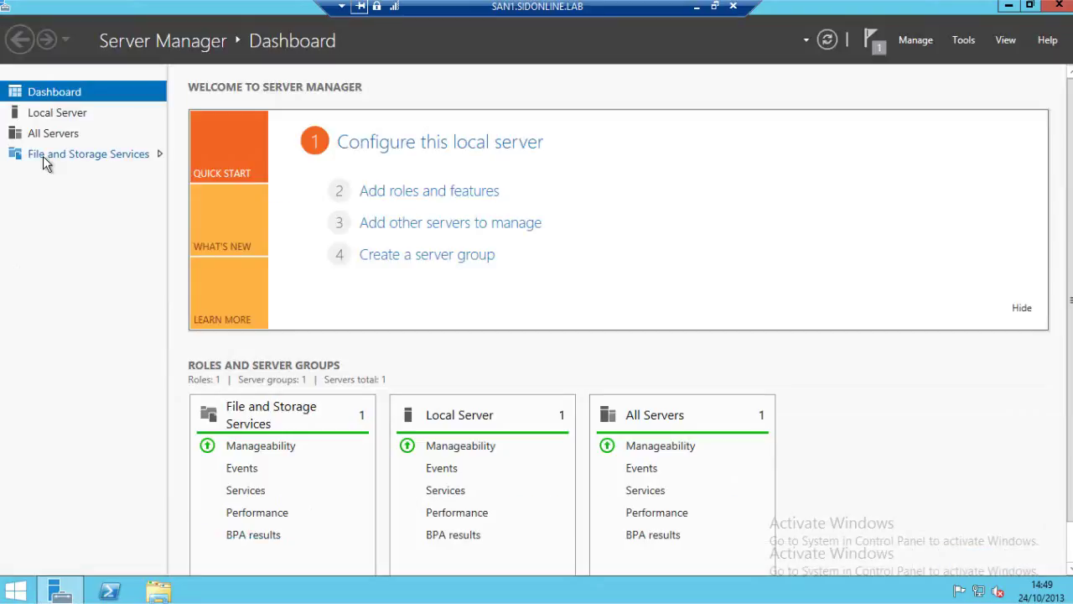
Go to File and Storage Services > iSCSI and check the empty virtual disk list.
left_click(43, 156)
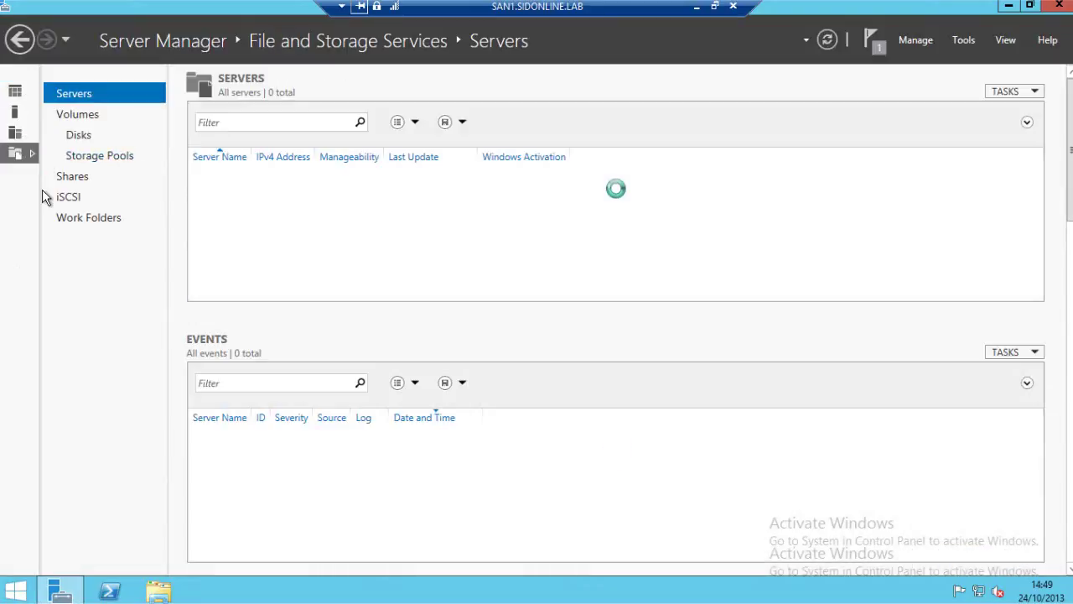
left_click(64, 196)
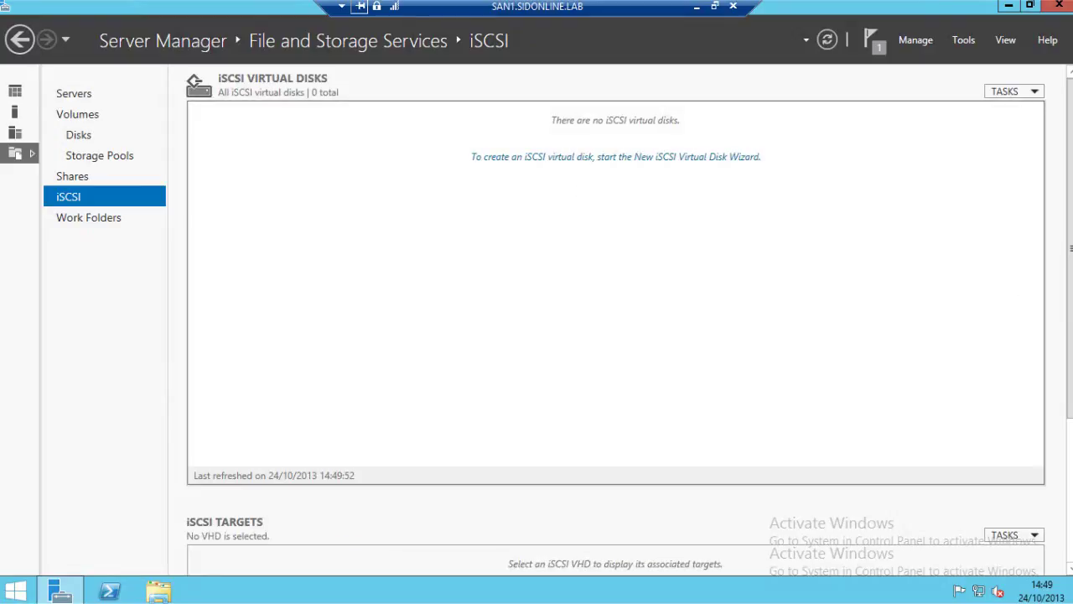
scroll(616, 319, "down", 3)
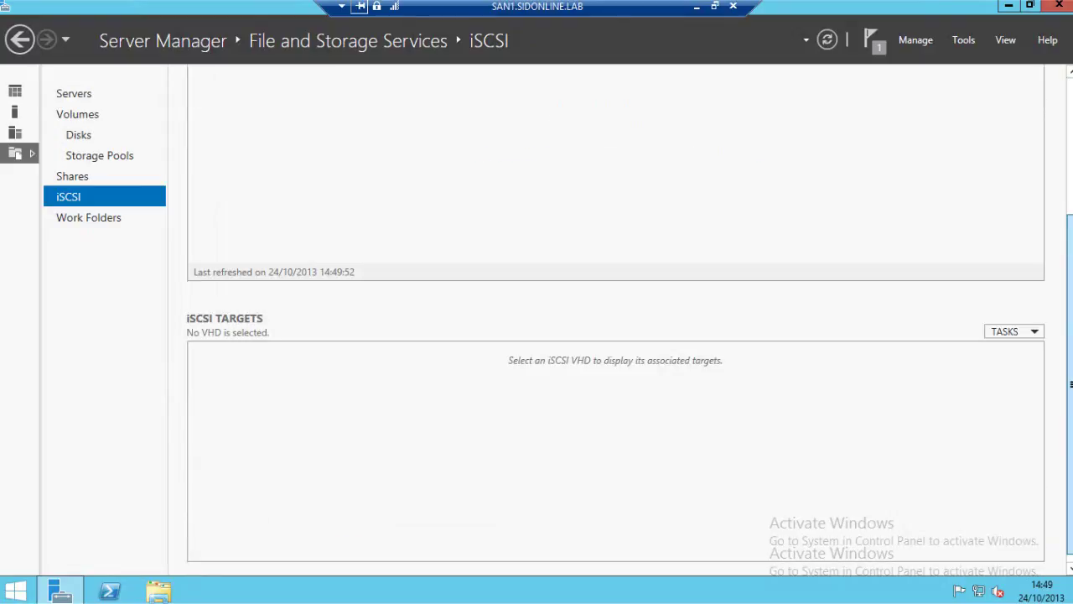
scroll(615, 386, "down", 1)
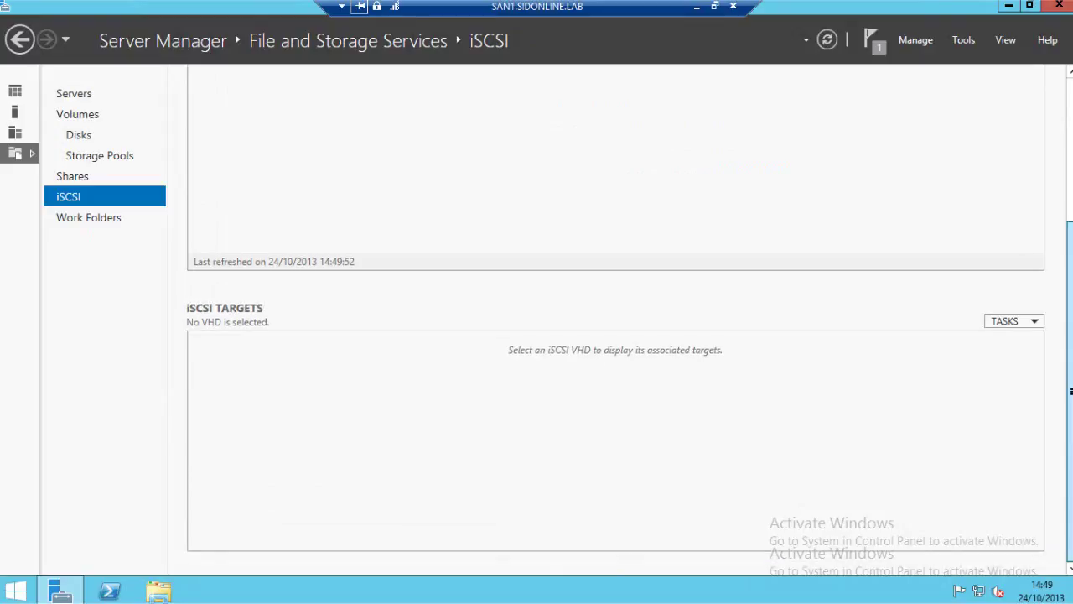
scroll(615, 318, "up", 3)
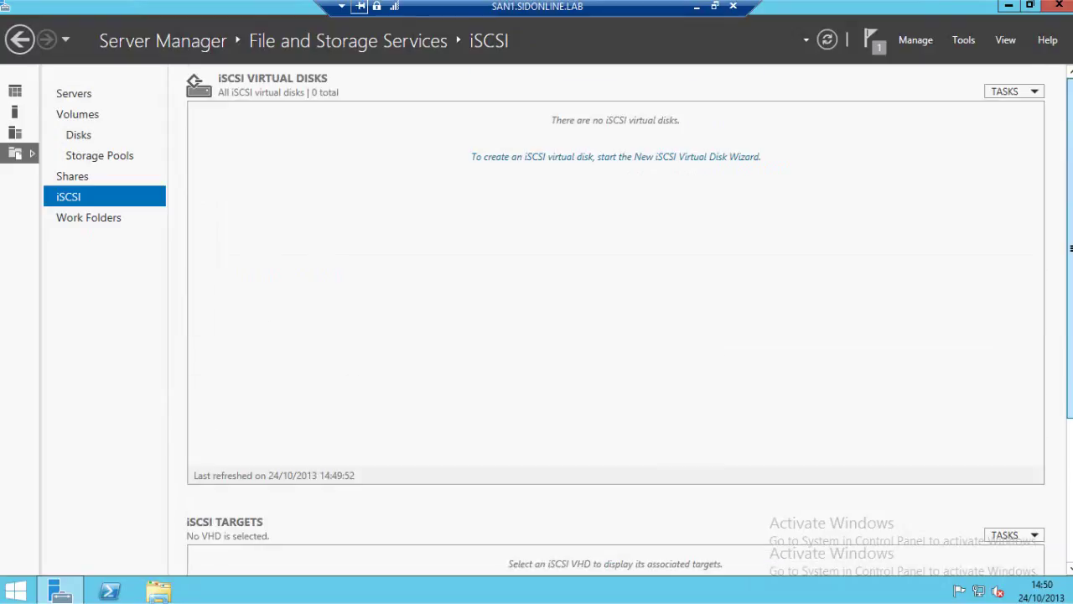
Start a new iSCSI virtual disk on SAN1's volume C: named LUN0.
left_click(612, 158)
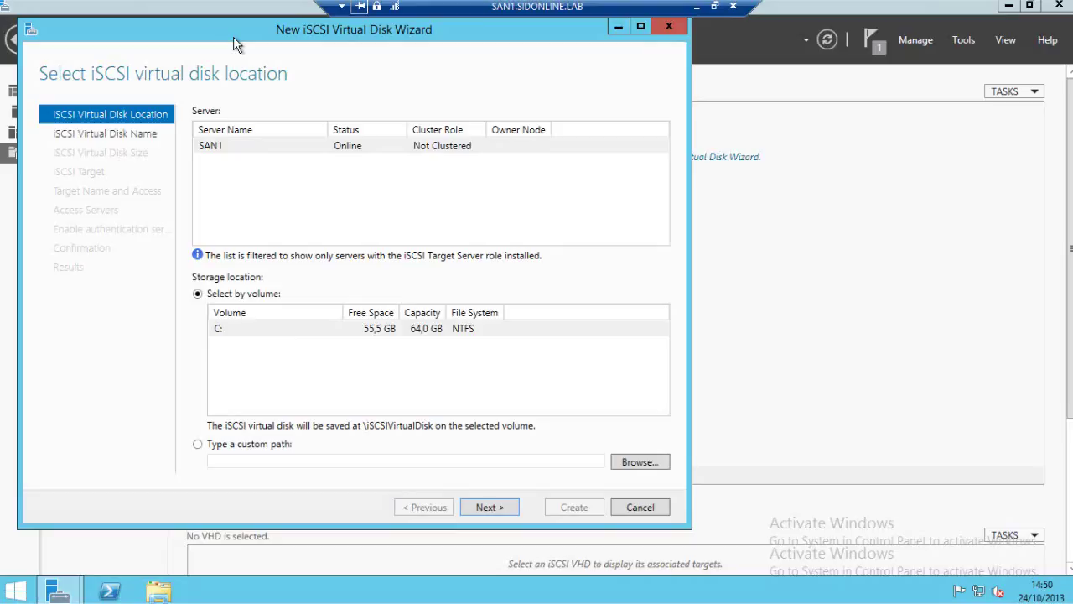
left_click_drag(235, 44, 369, 49)
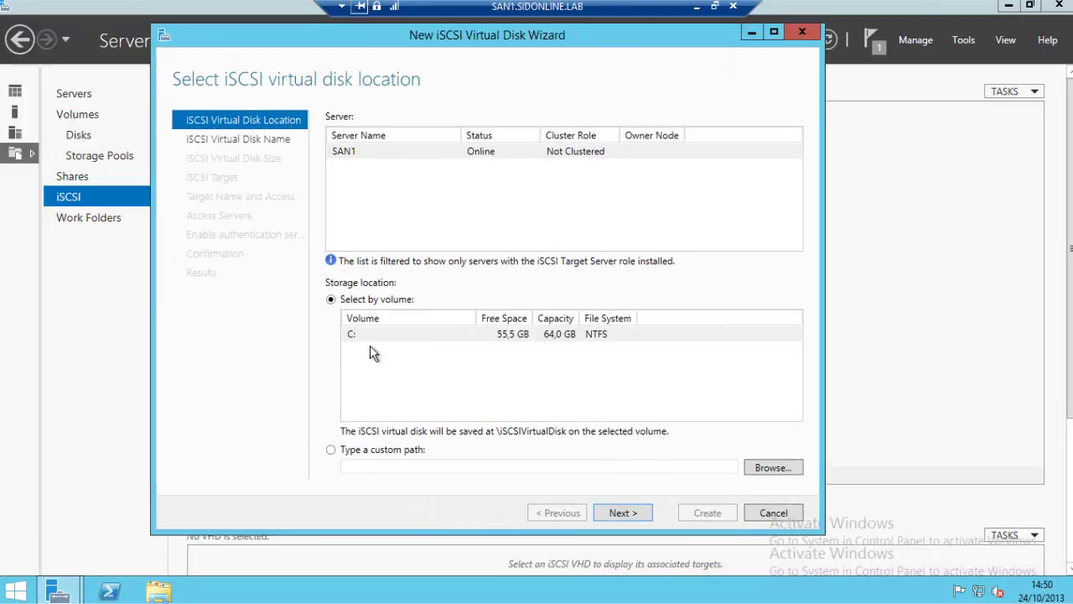
left_click(359, 334)
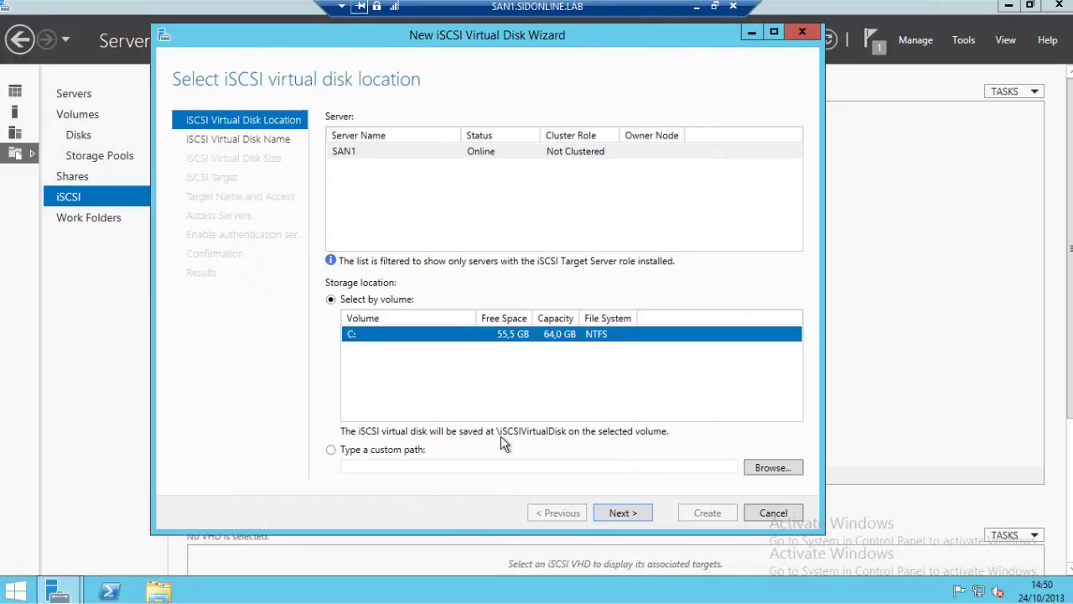
left_click(641, 502)
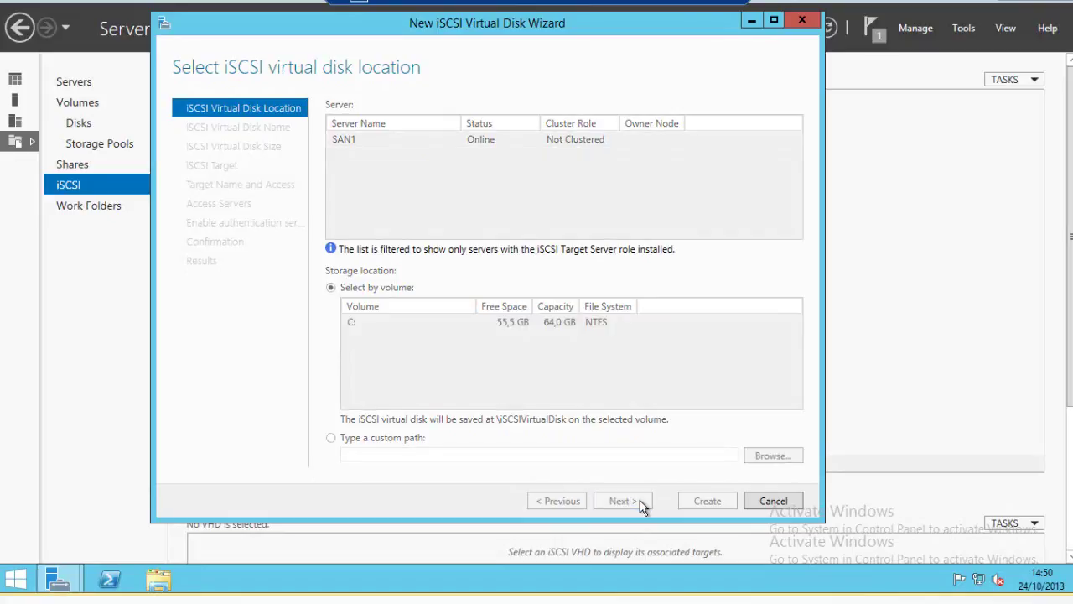
type("LUN")
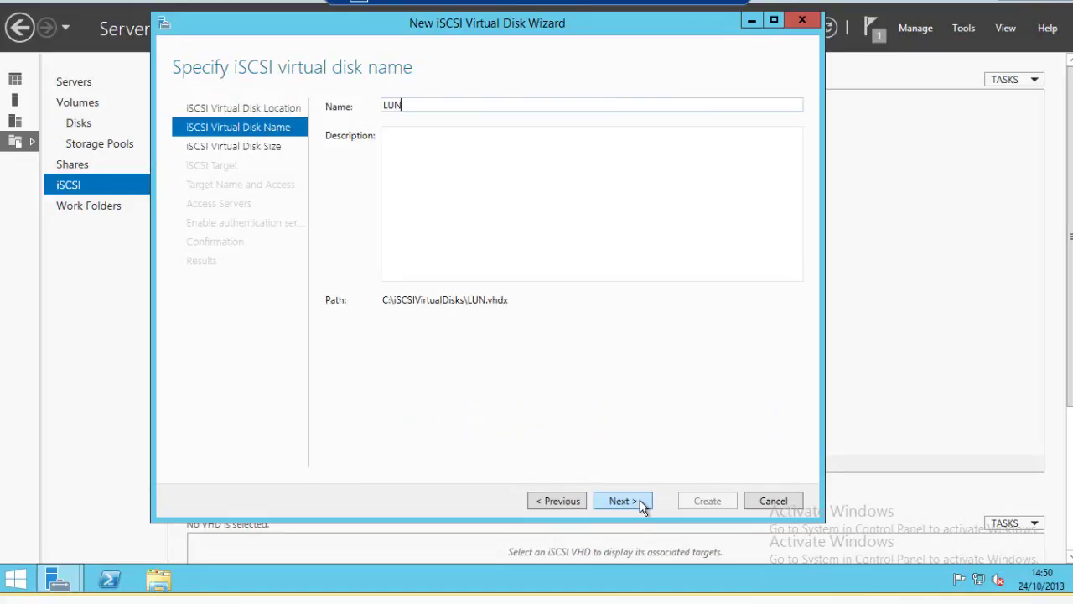
type("0")
left_click(624, 500)
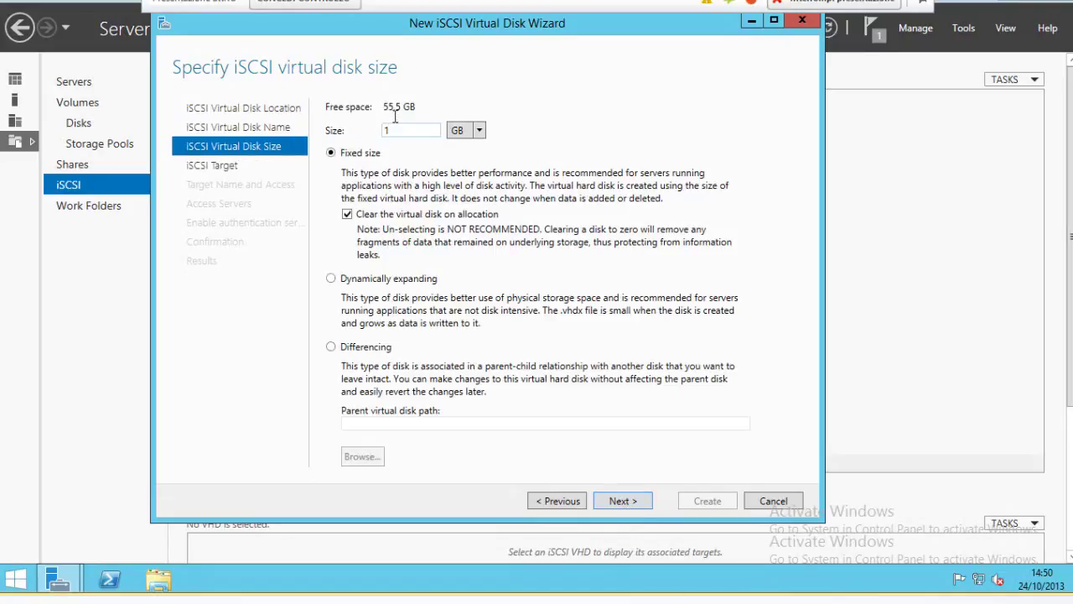
Set LUN0 to a 1 GB fixed size and move on to target assignment.
type("00")
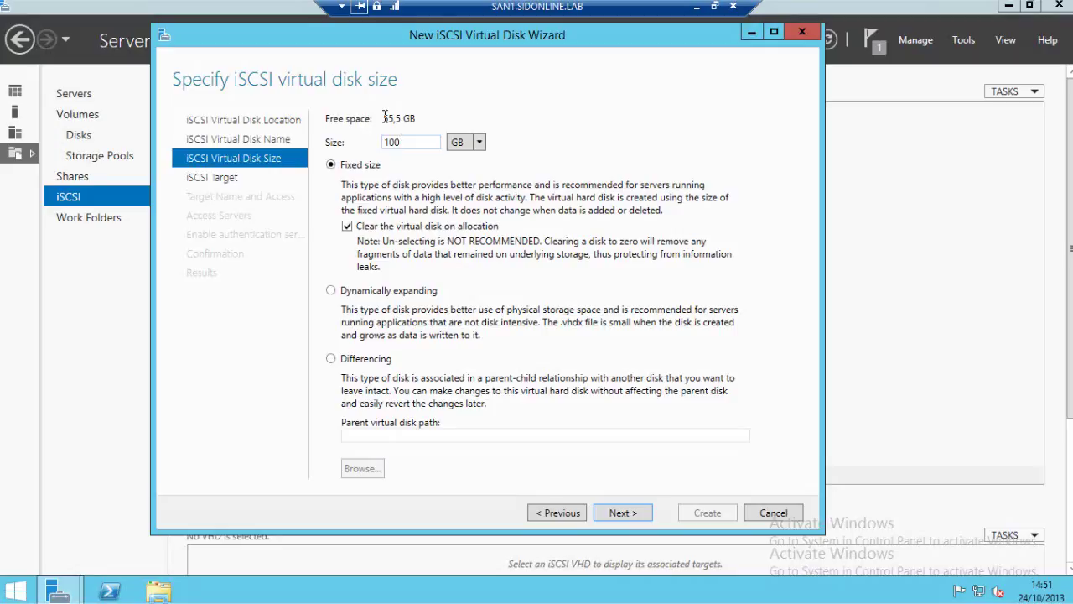
key("BackSpace")
key("BackSpace")
left_click(623, 514)
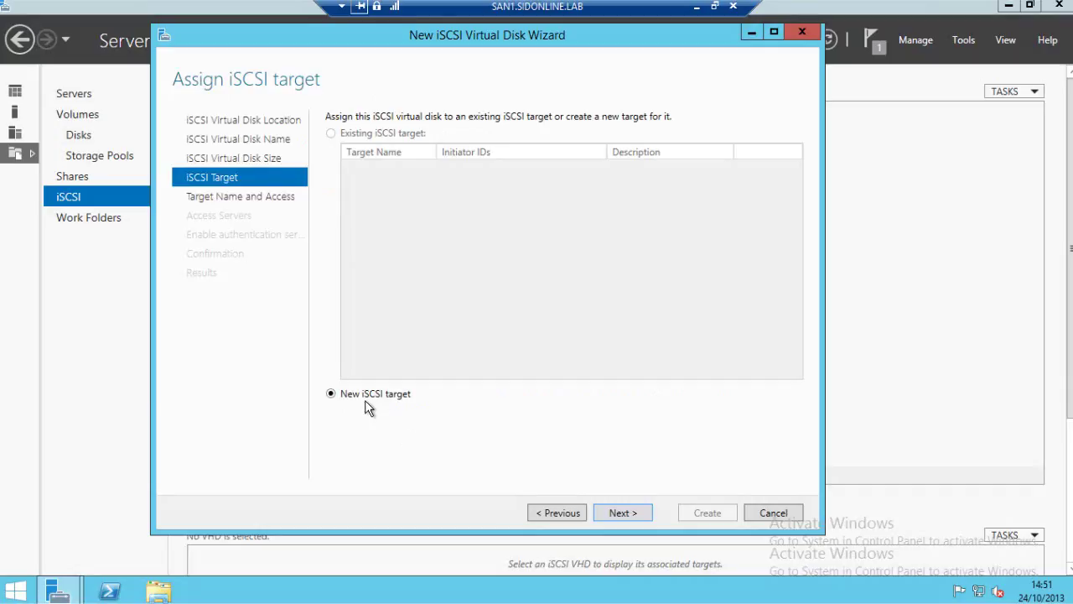
Create a new iSCSI target named Target1 and begin adding an allowed initiator.
left_click(631, 521)
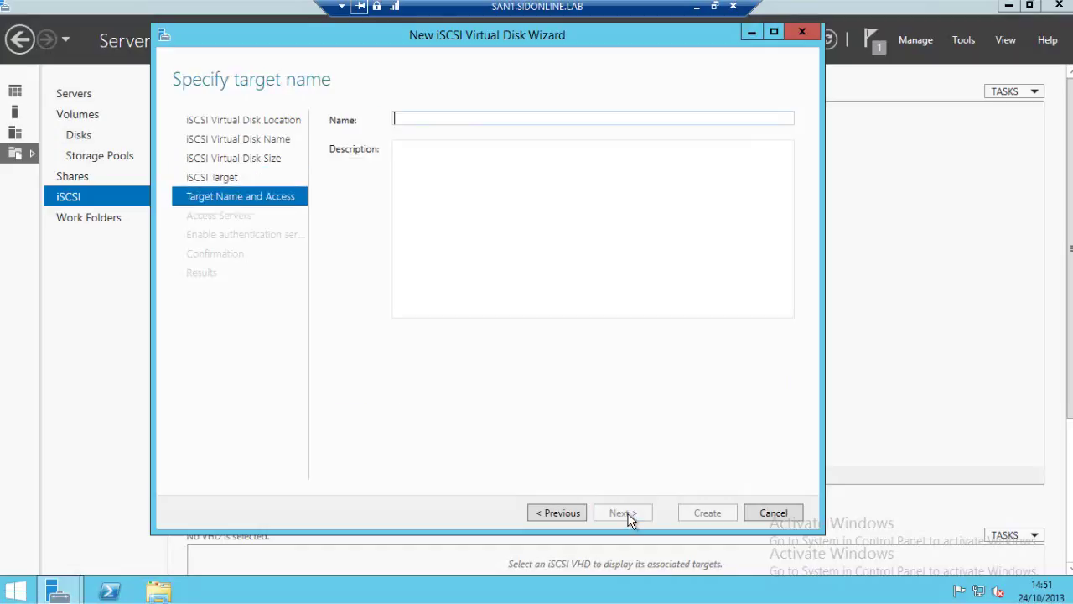
type("Target")
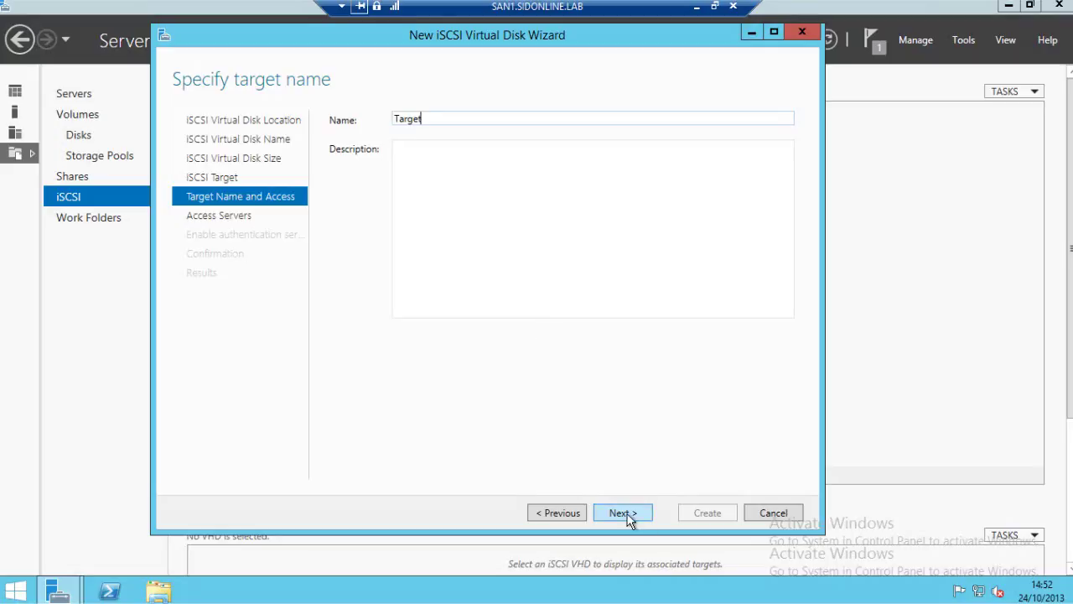
type("1")
left_click(624, 513)
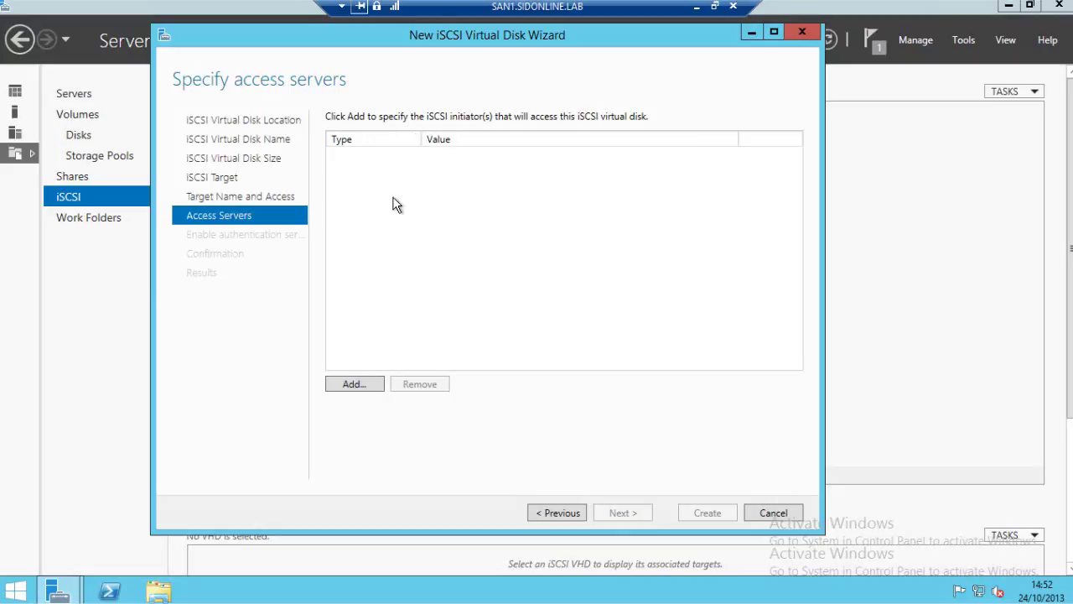
left_click(354, 384)
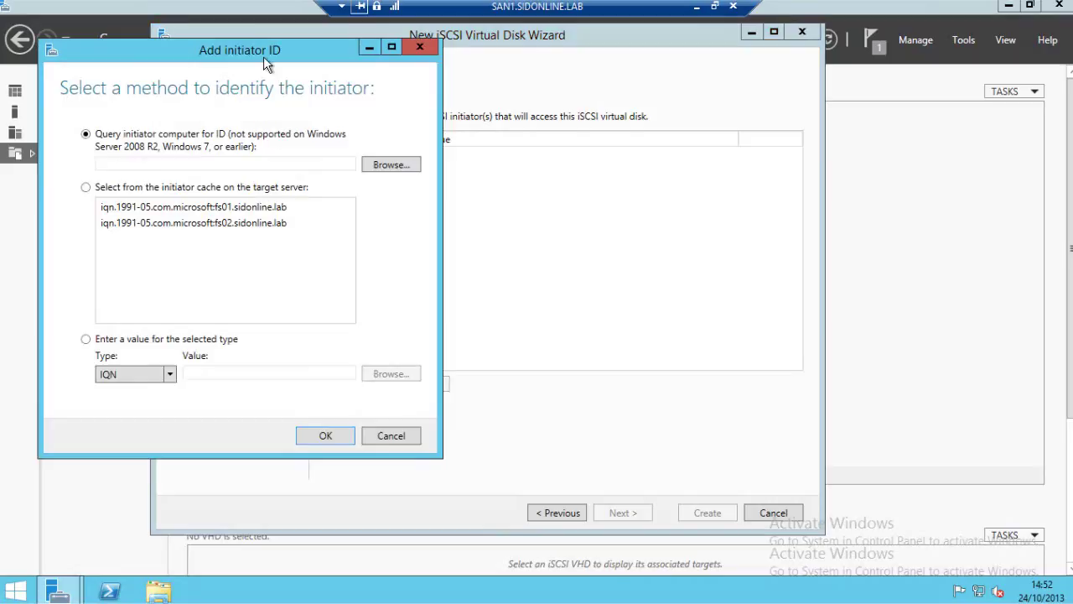
Add computer fs01 as an allowed initiator, verified through Browse and Check Names.
left_click_drag(263, 56, 429, 68)
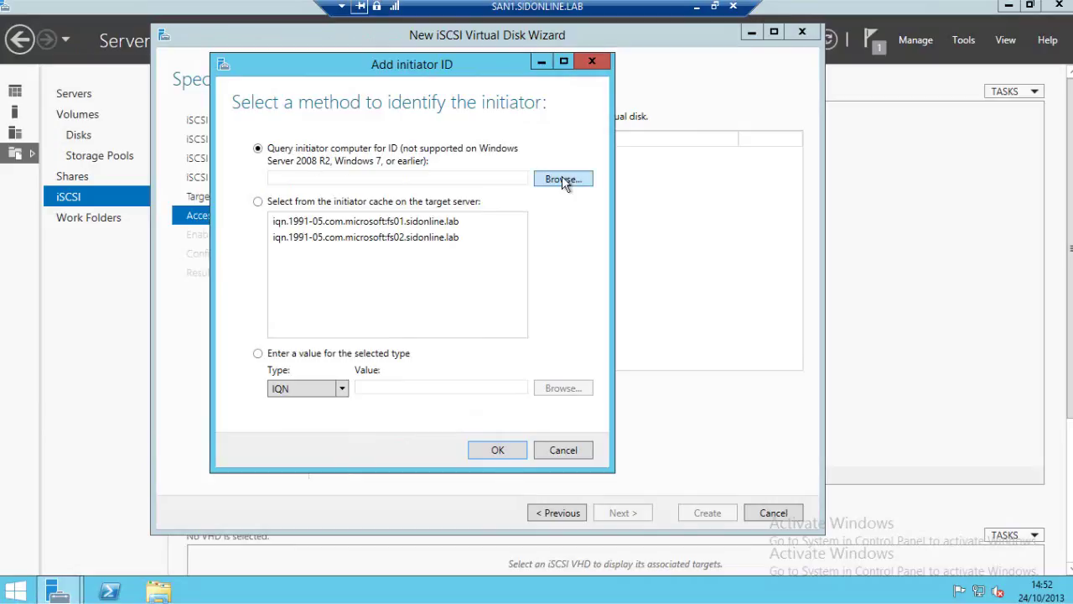
left_click(344, 390)
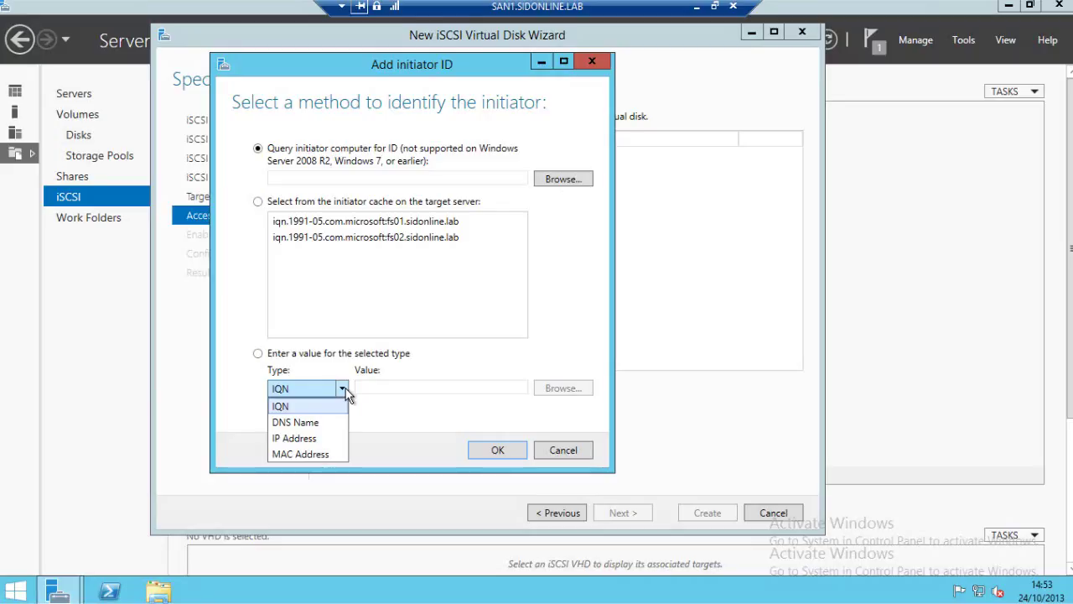
left_click(557, 181)
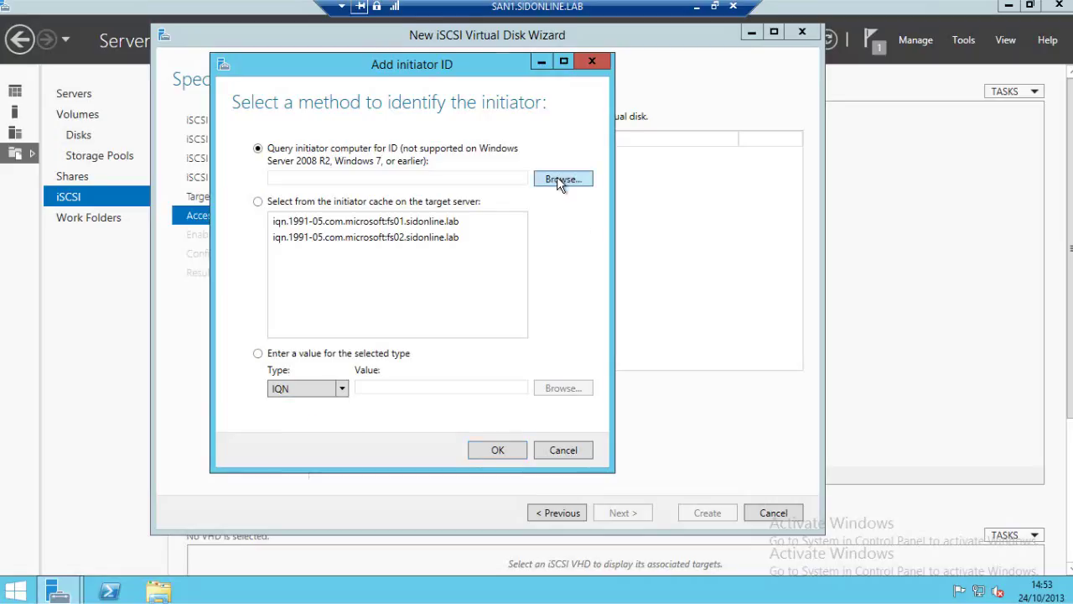
left_click(557, 178)
type("fs01")
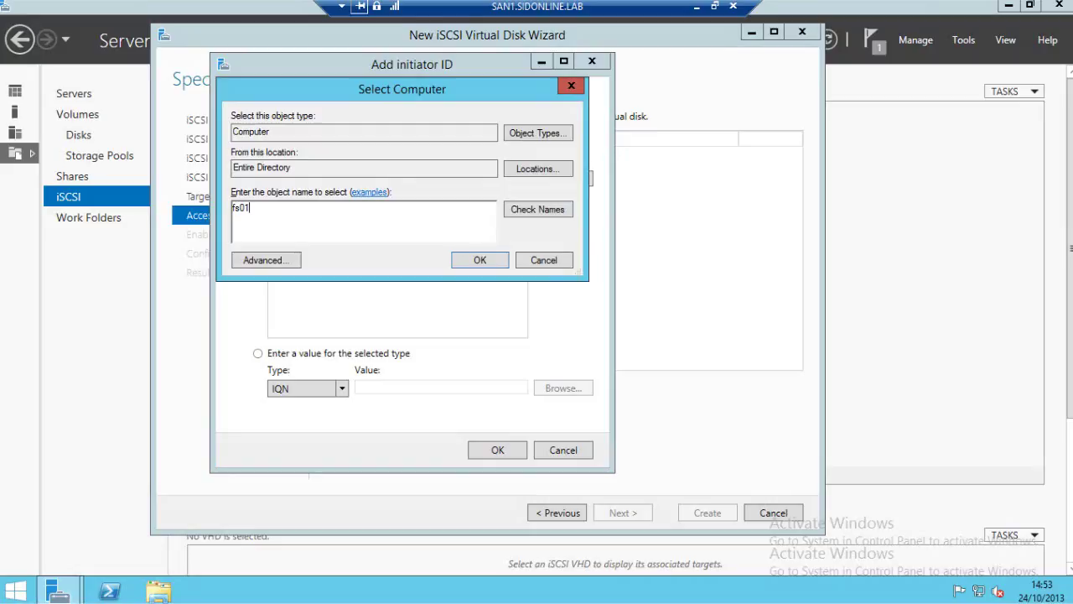
left_click(540, 214)
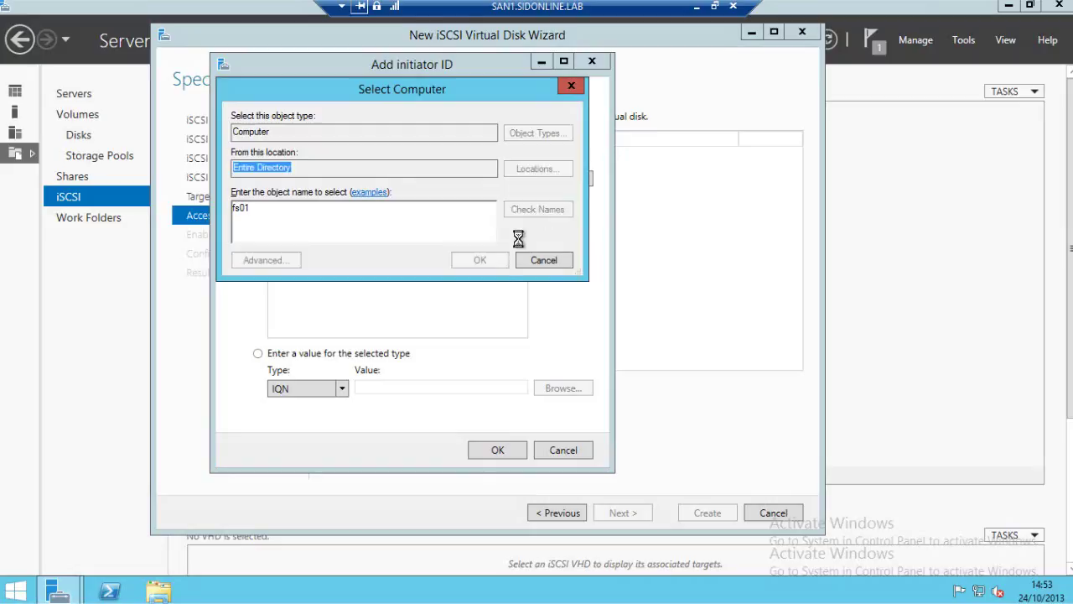
left_click(499, 263)
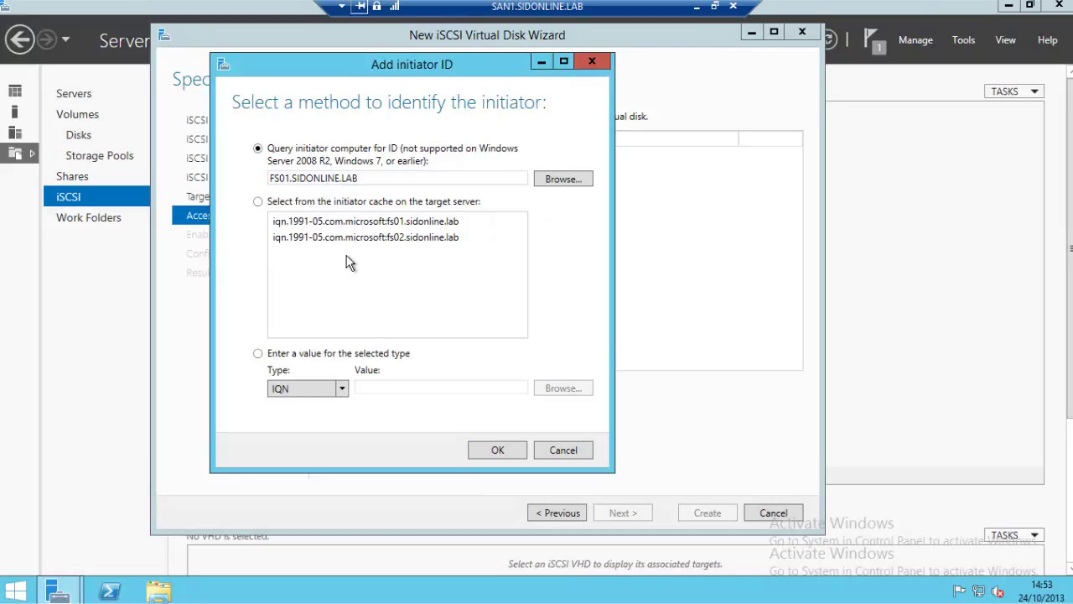
left_click(491, 454)
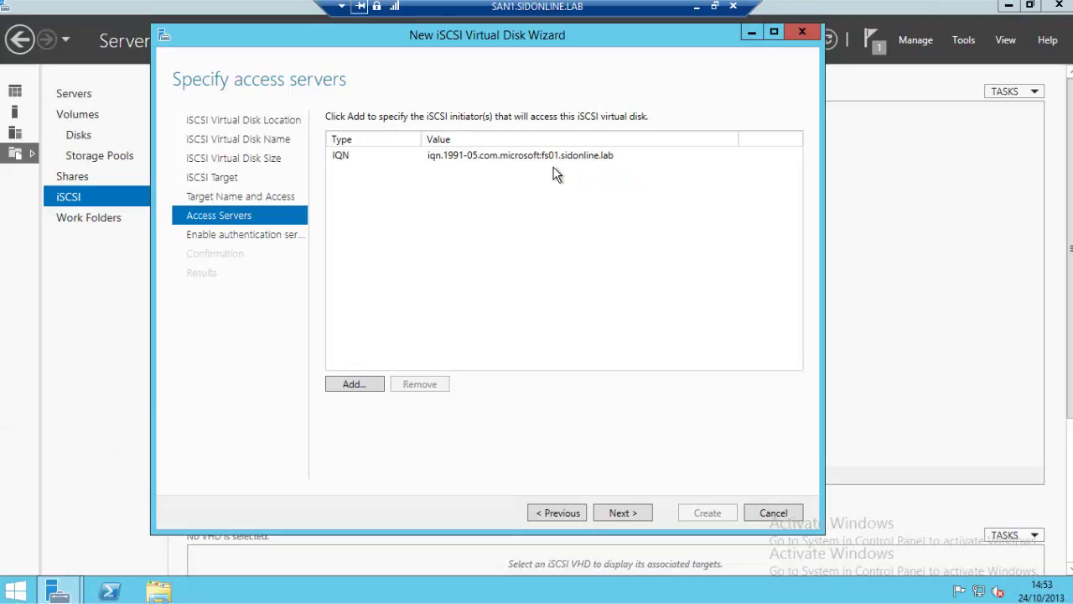
Add computer fs02 as a second allowed initiator the same way.
left_click(353, 385)
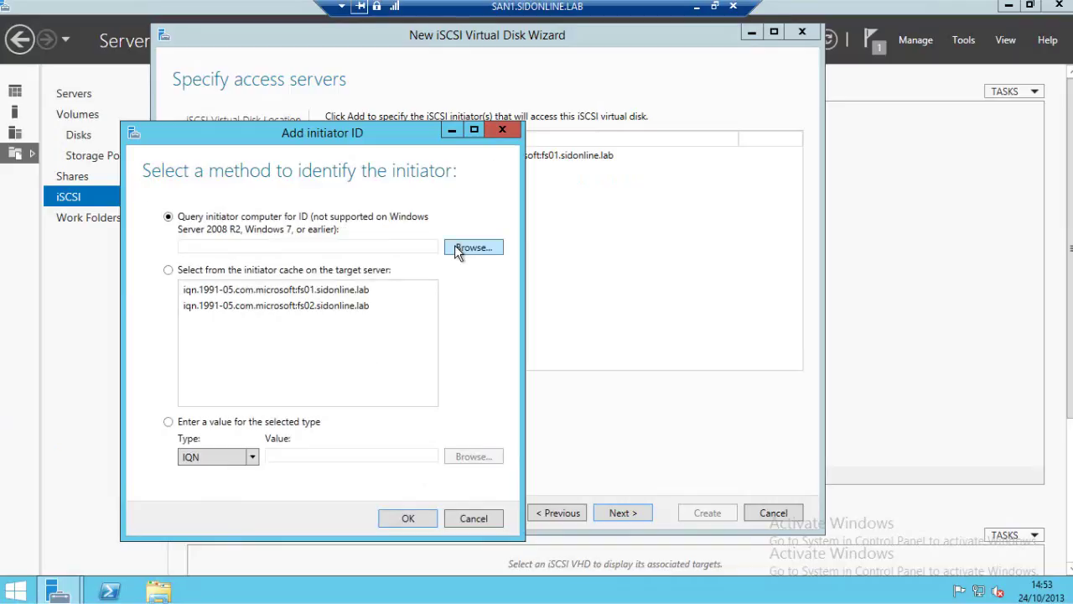
left_click(455, 247)
type("fs02")
left_click(449, 278)
left_click(411, 330)
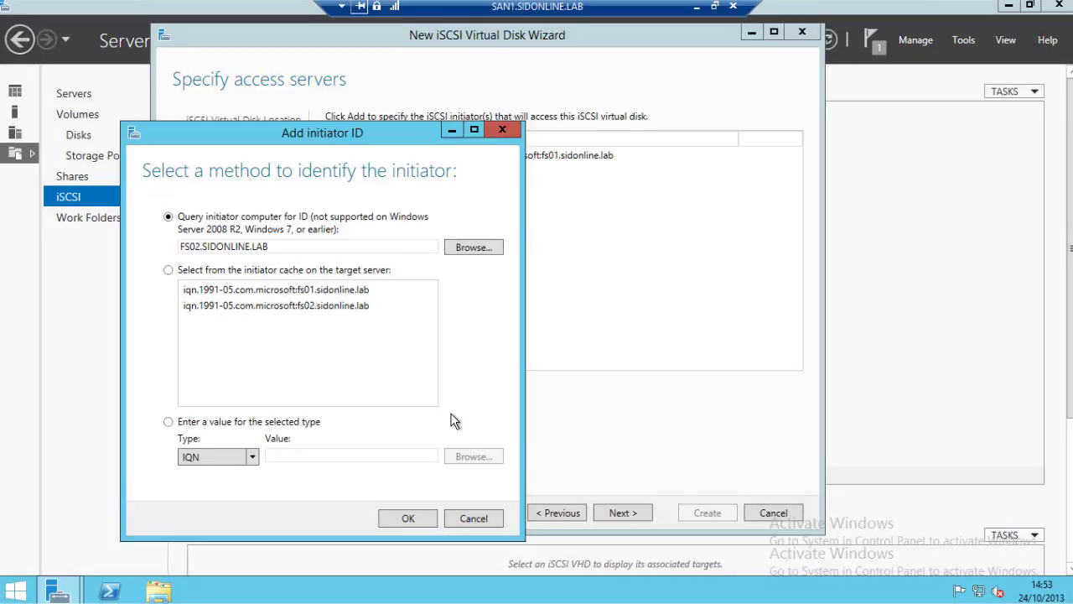
left_click(409, 518)
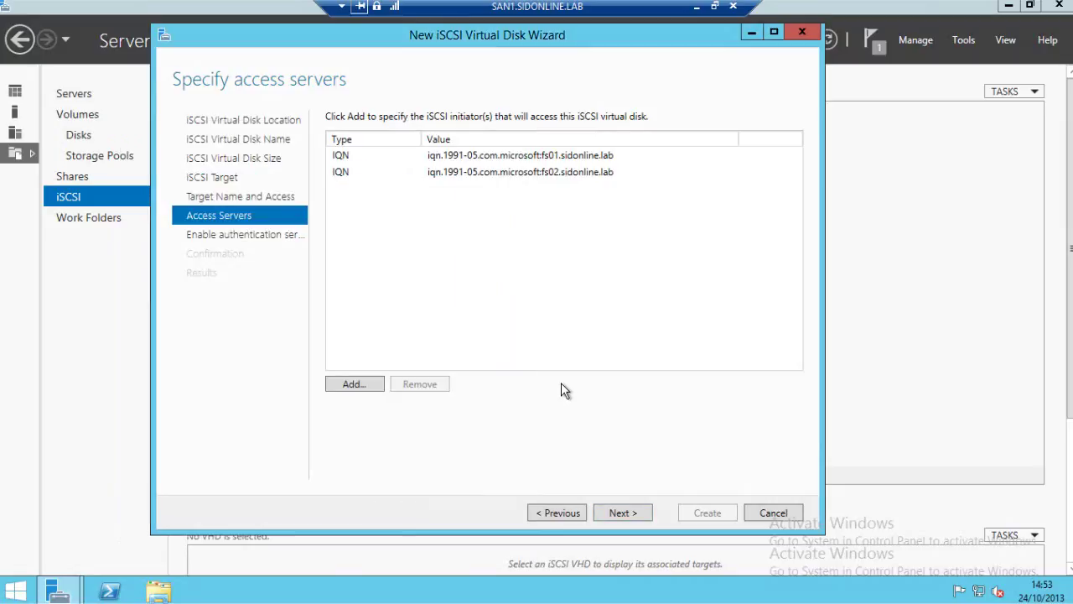
Leave CHAP authentication off, review the summary and create LUN0 with target1.
left_click(622, 512)
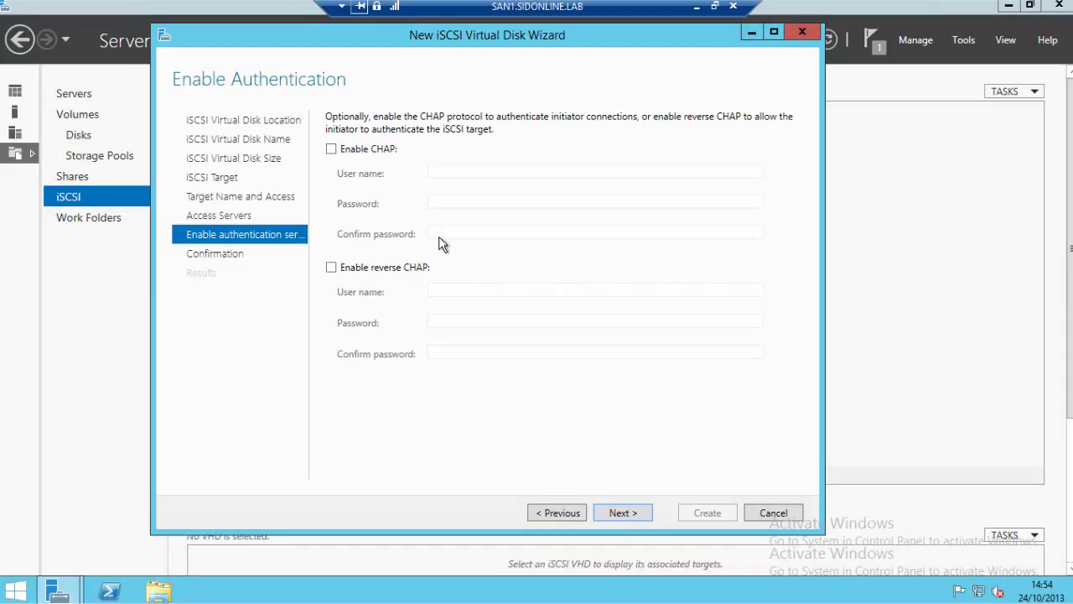
left_click(624, 513)
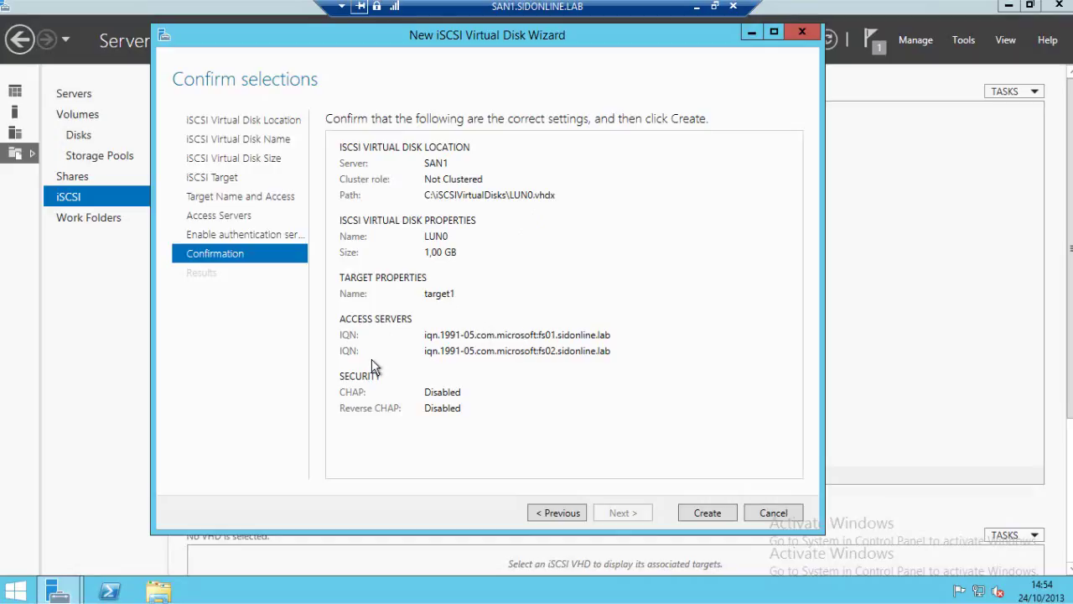
left_click(707, 510)
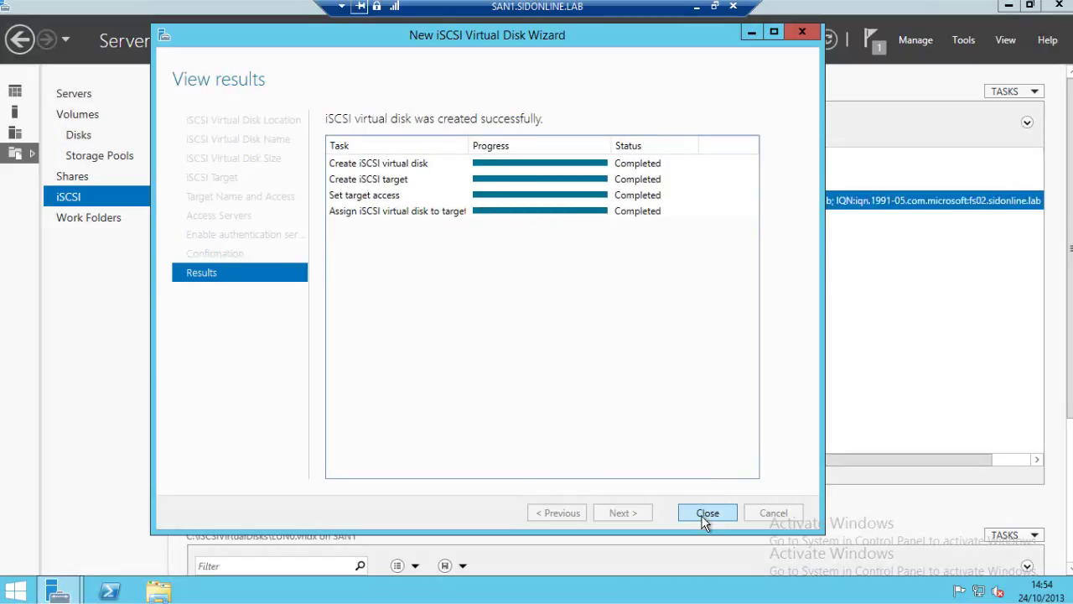
Start a second iSCSI virtual disk on SAN1's C: volume, keeping the name LUN1.
left_click(707, 512)
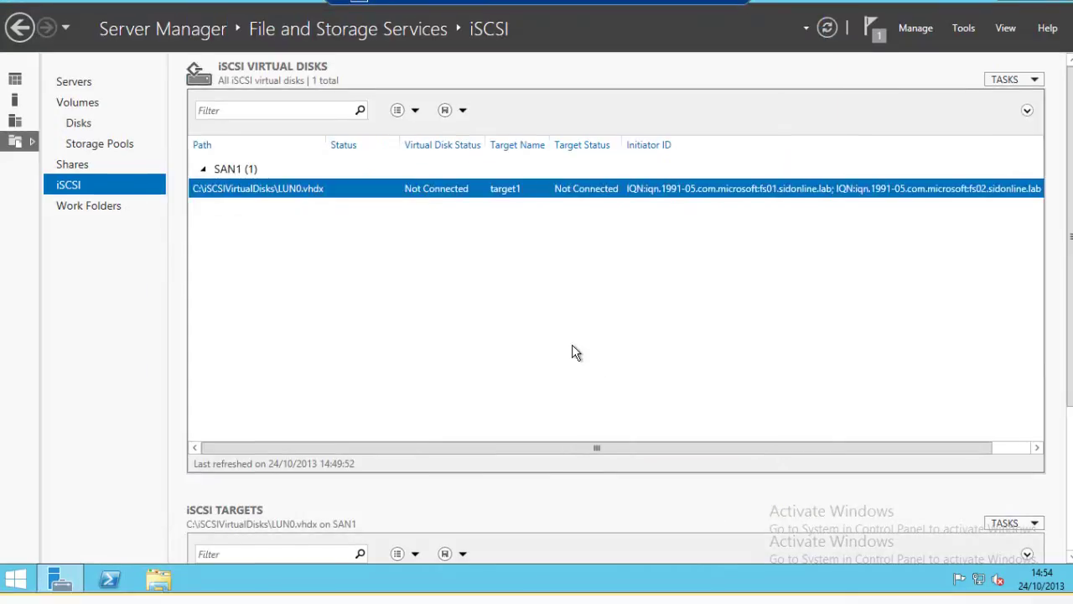
left_click(1004, 80)
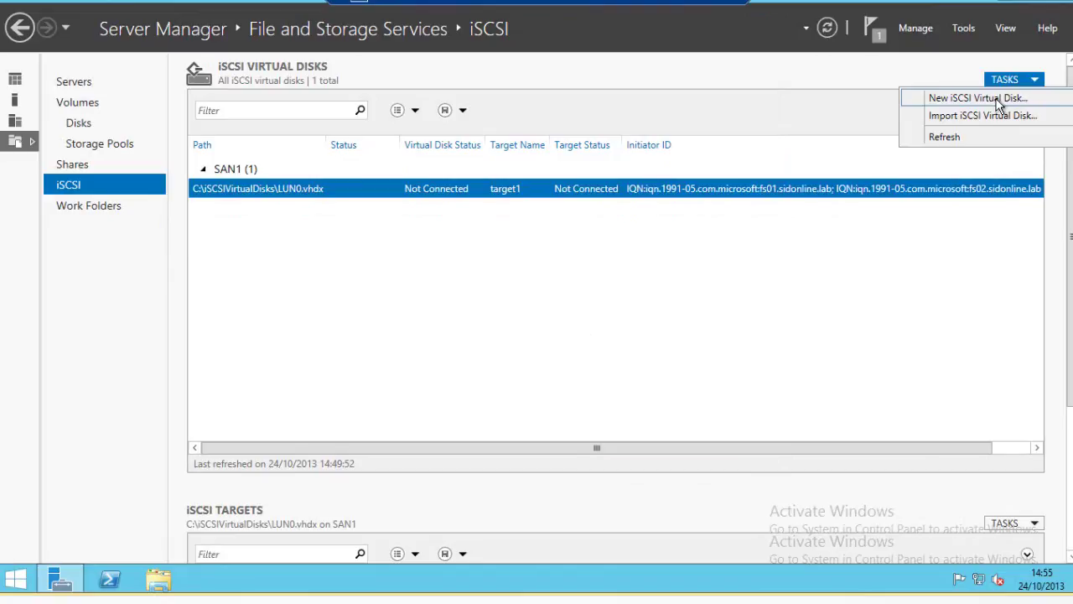
left_click(998, 100)
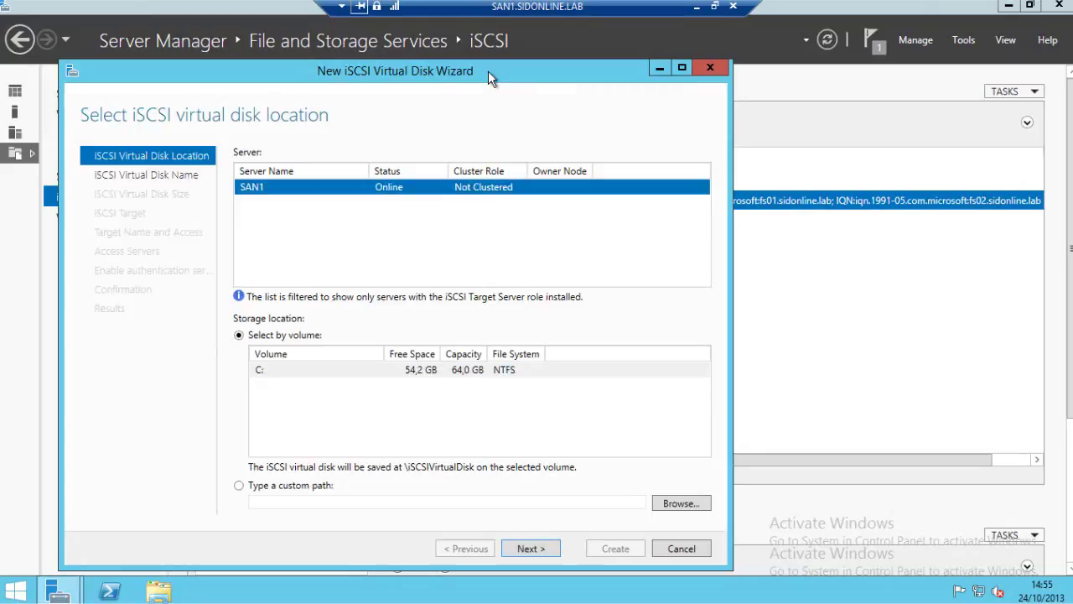
left_click_drag(490, 78, 568, 43)
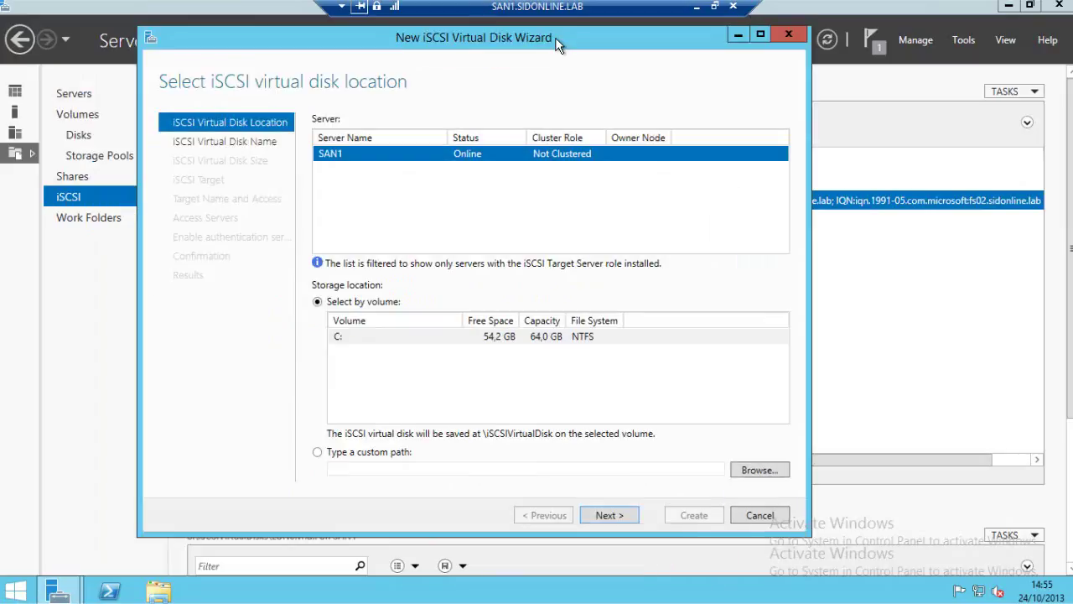
left_click(618, 516)
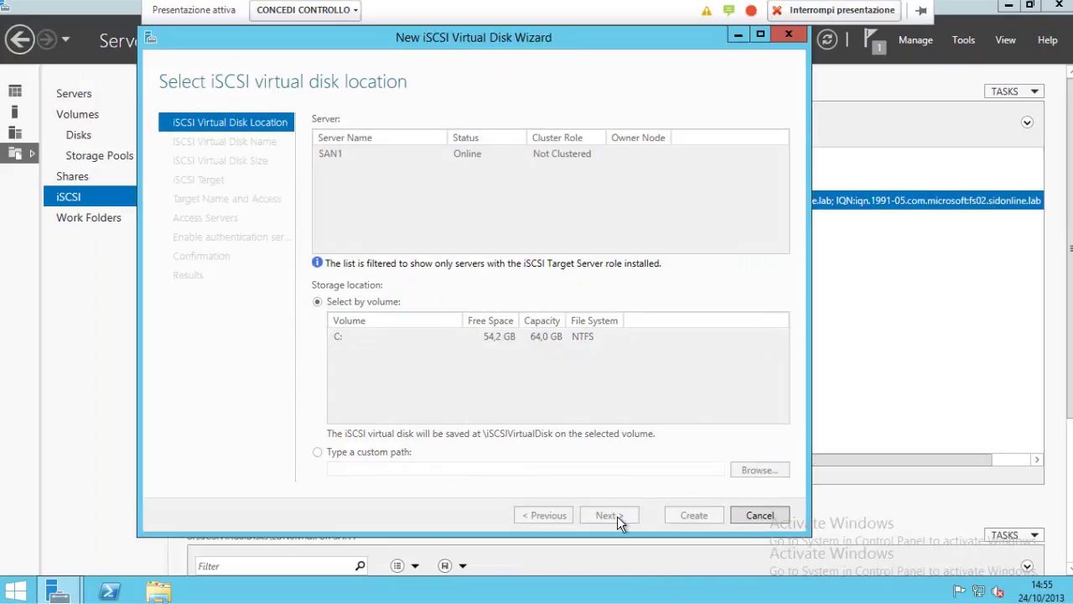
left_click(615, 515)
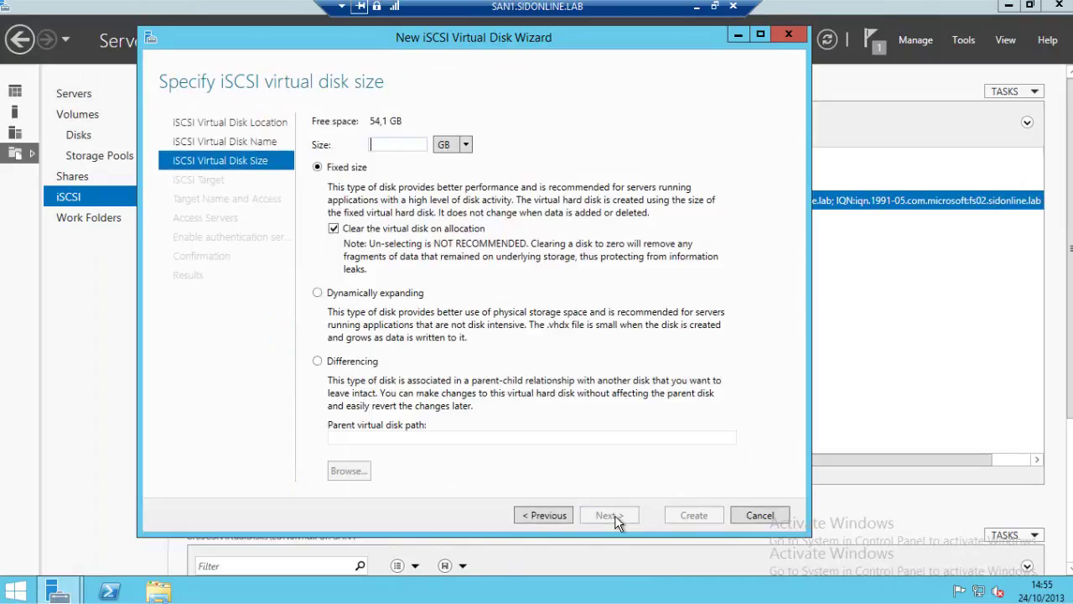
Make LUN1 size 50, dynamically expanding, assigned to existing target1, and create it.
type("50")
left_click(386, 312)
left_click(613, 516)
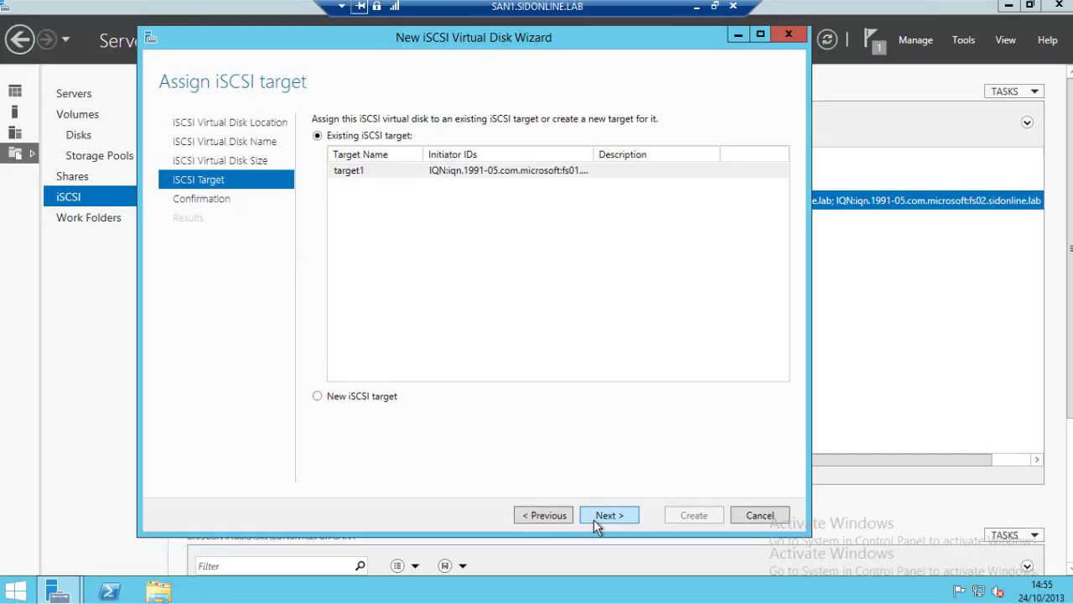
left_click(593, 519)
left_click(694, 515)
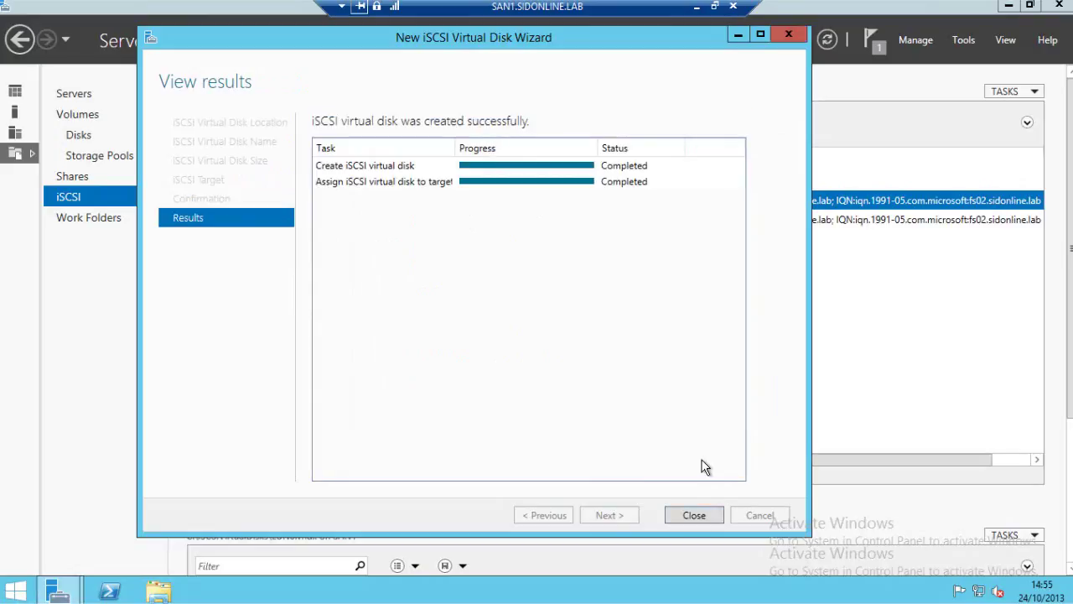
left_click(695, 515)
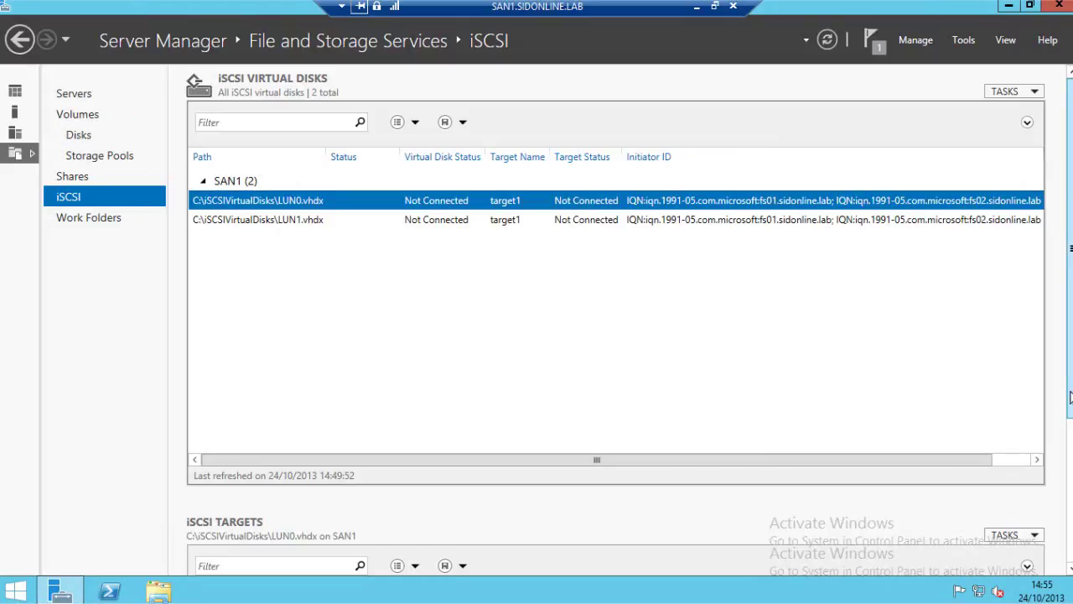
Review target1's Initiators, Security and Connections pages unchanged, then minimize the SAN1 remote session.
left_click_drag(1070, 396, 913, 486)
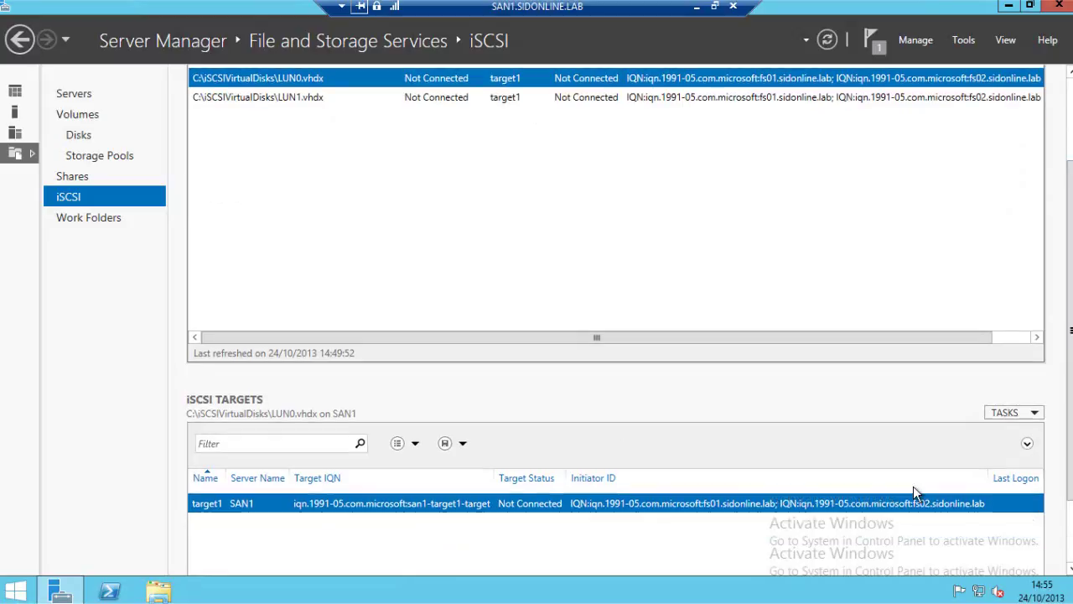
right_click(278, 504)
left_click(285, 553)
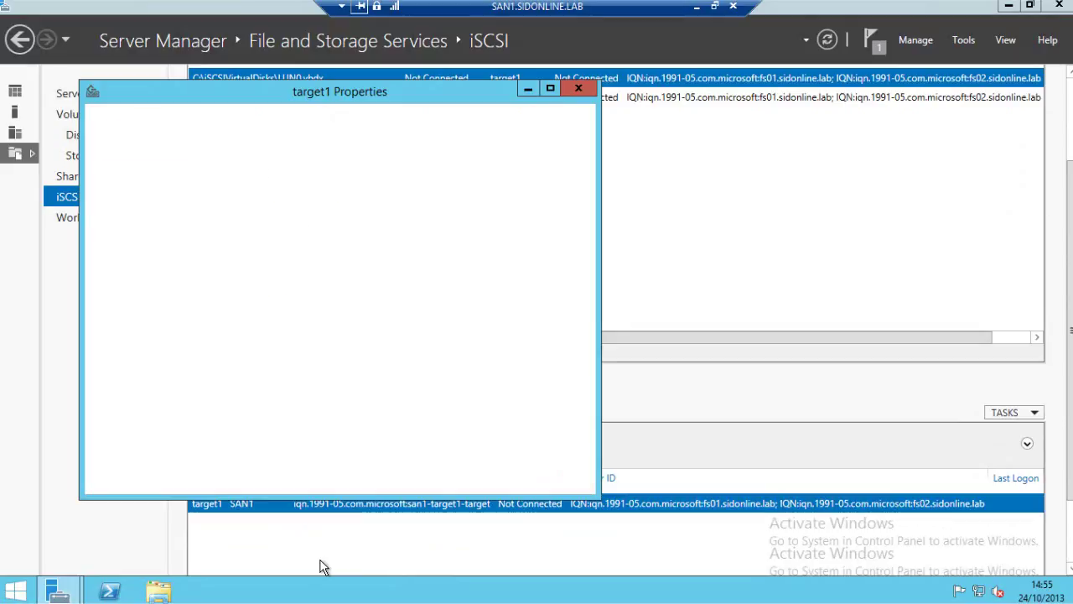
left_click(139, 196)
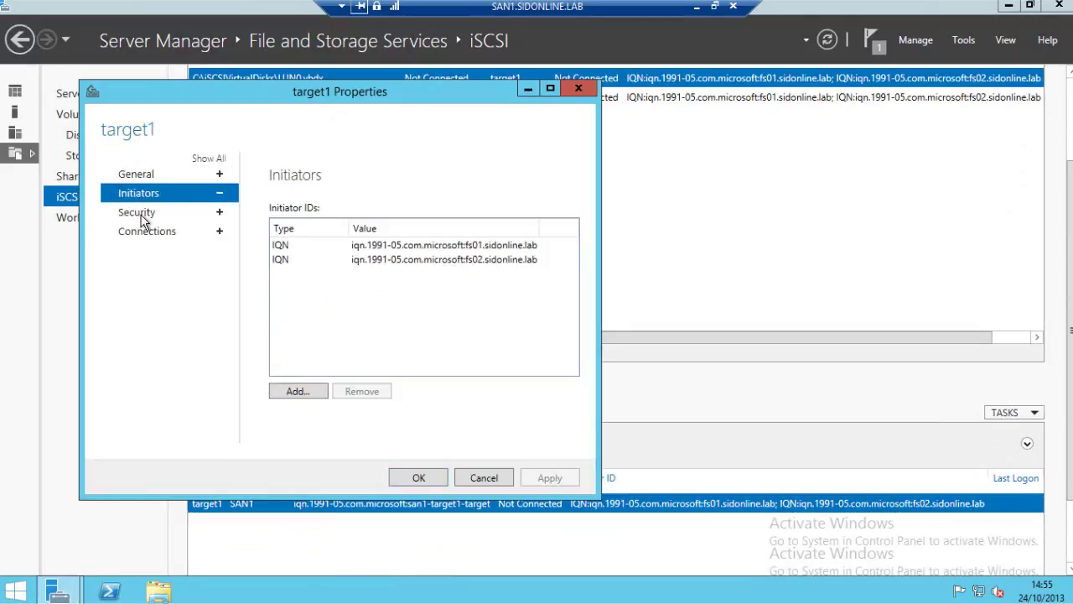
left_click(143, 215)
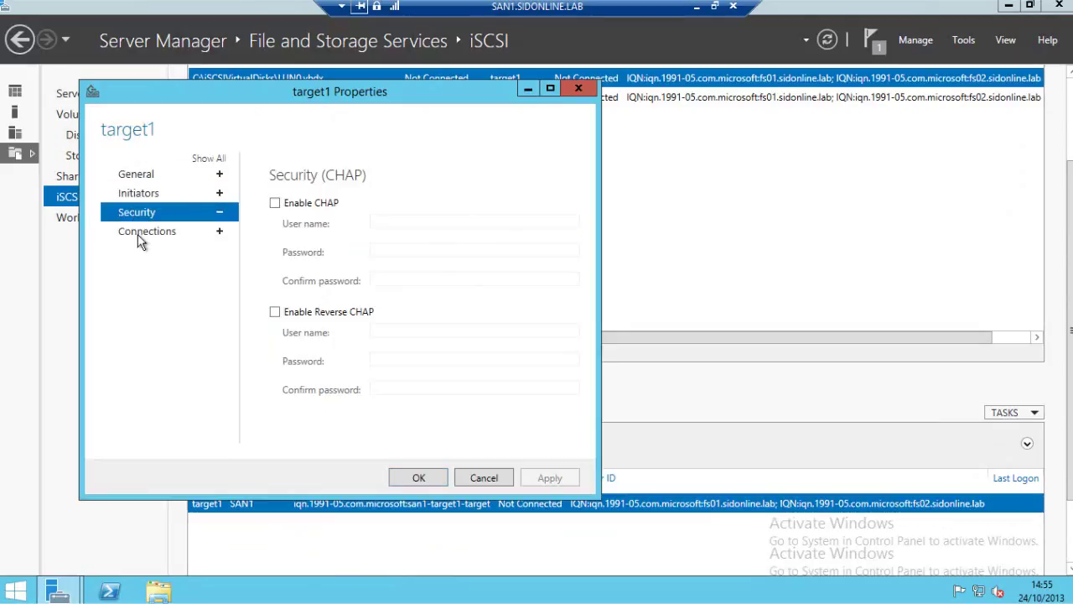
left_click(138, 234)
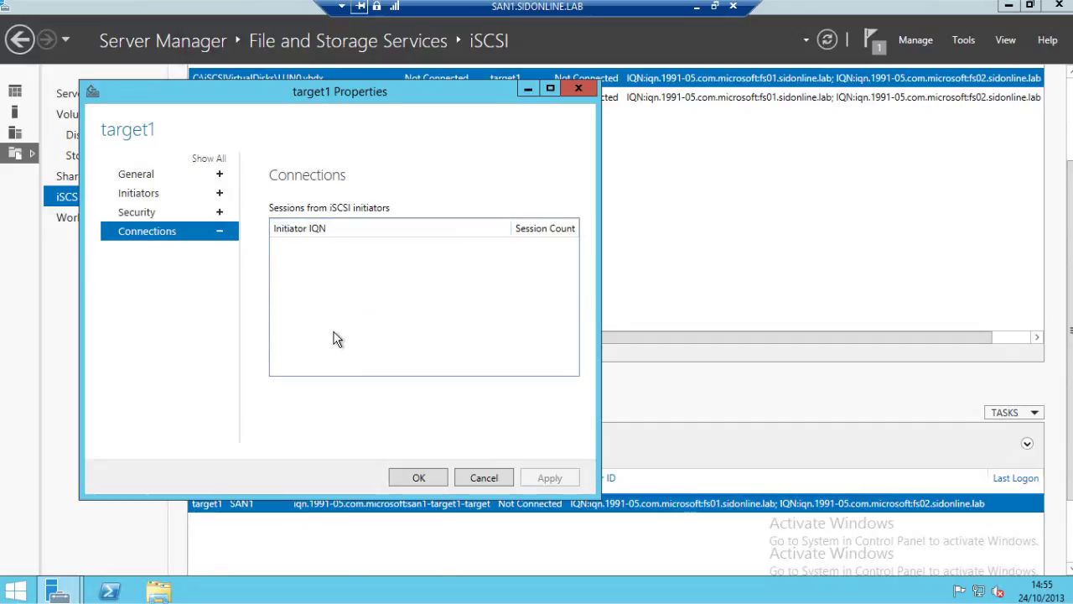
left_click(483, 477)
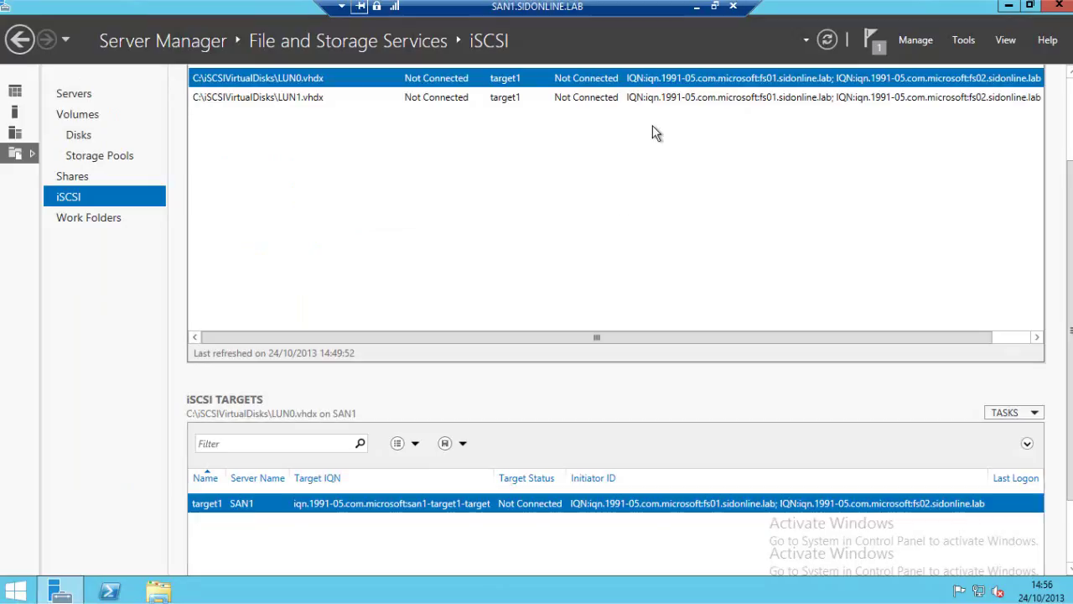
left_click(697, 12)
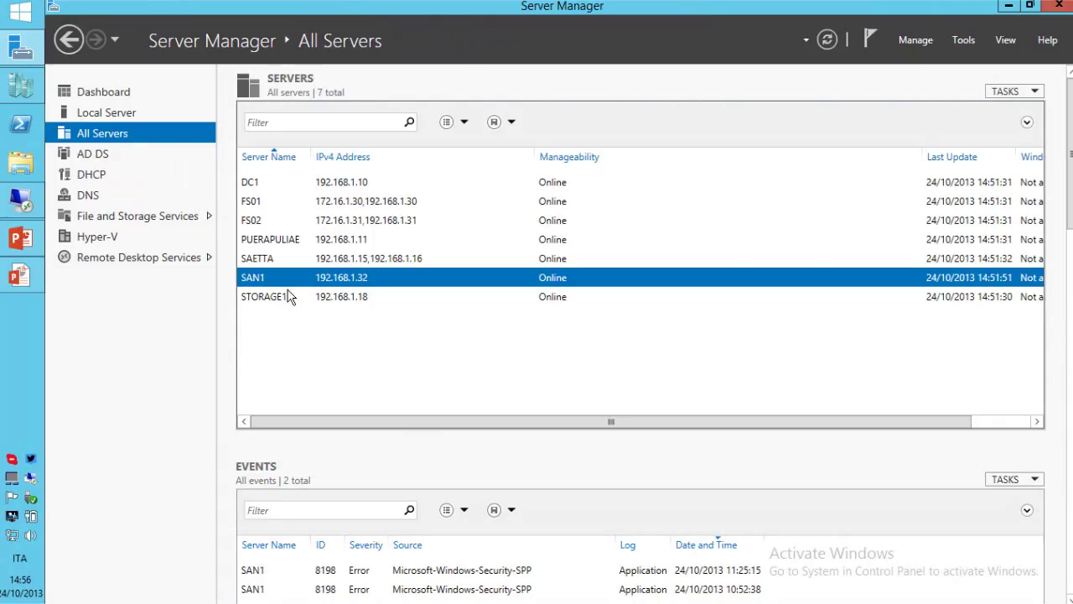
mouse_move(25, 279)
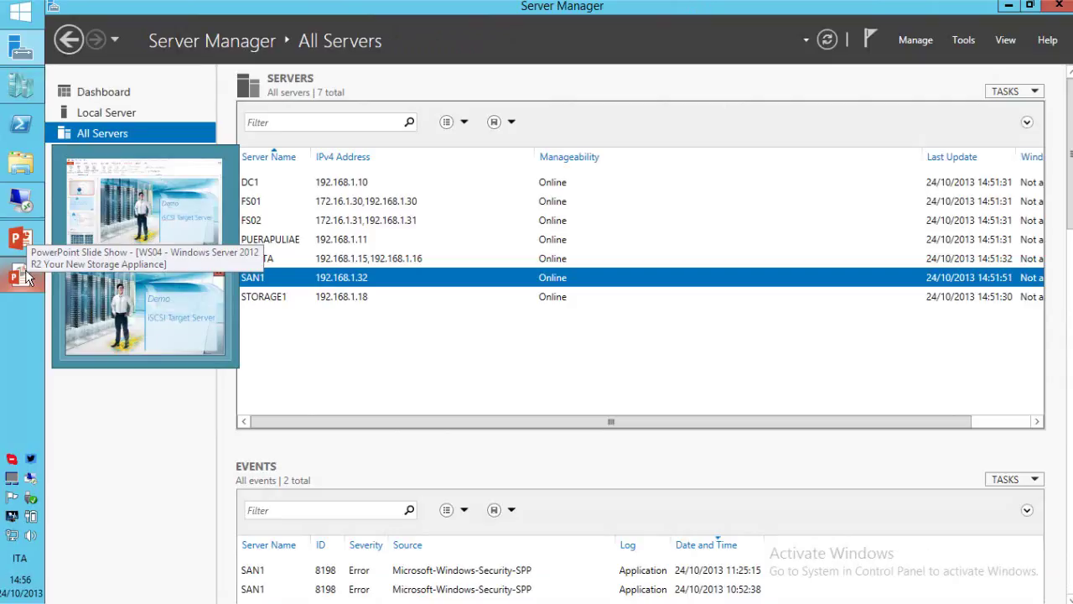
Return to the PowerPoint slide show and advance to the Hyper-V Live Migration over SMB slide.
left_click(145, 313)
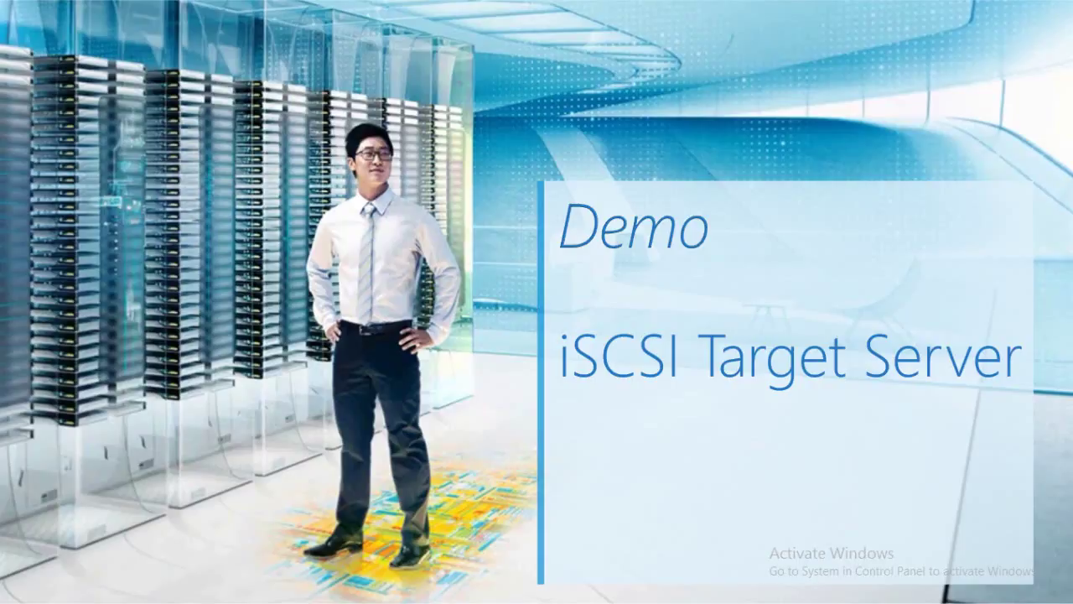
key("Right")
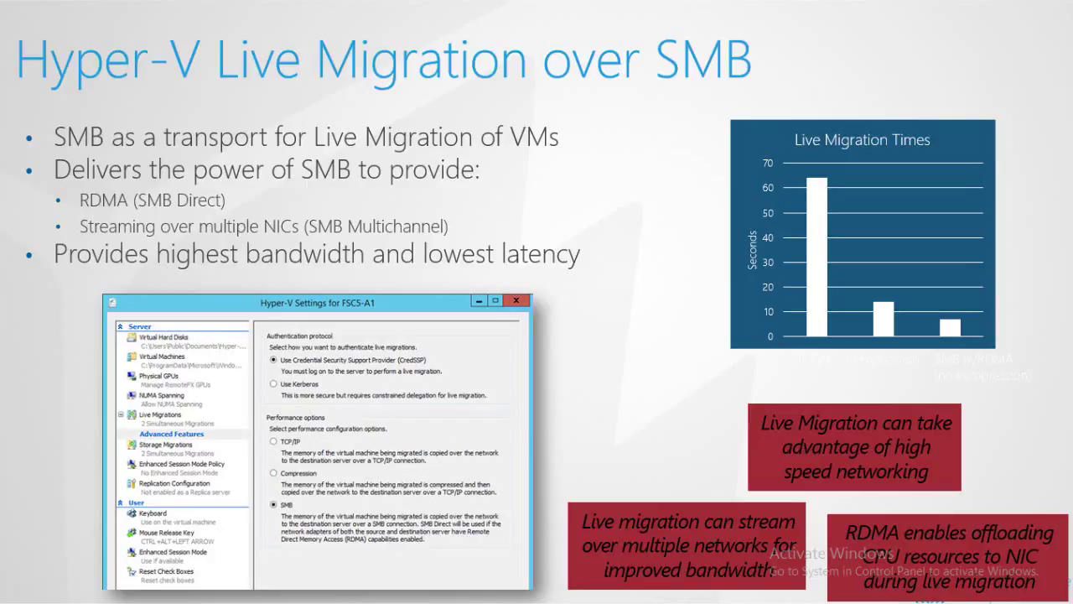
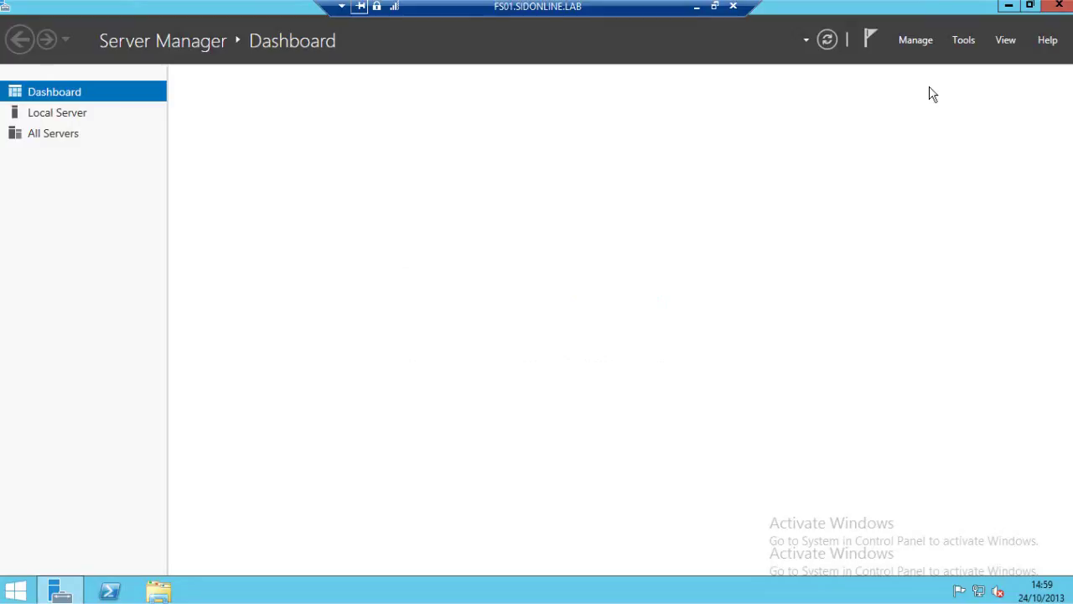
Quick-connect FS01's iSCSI initiator to the san1 target.
left_click(969, 42)
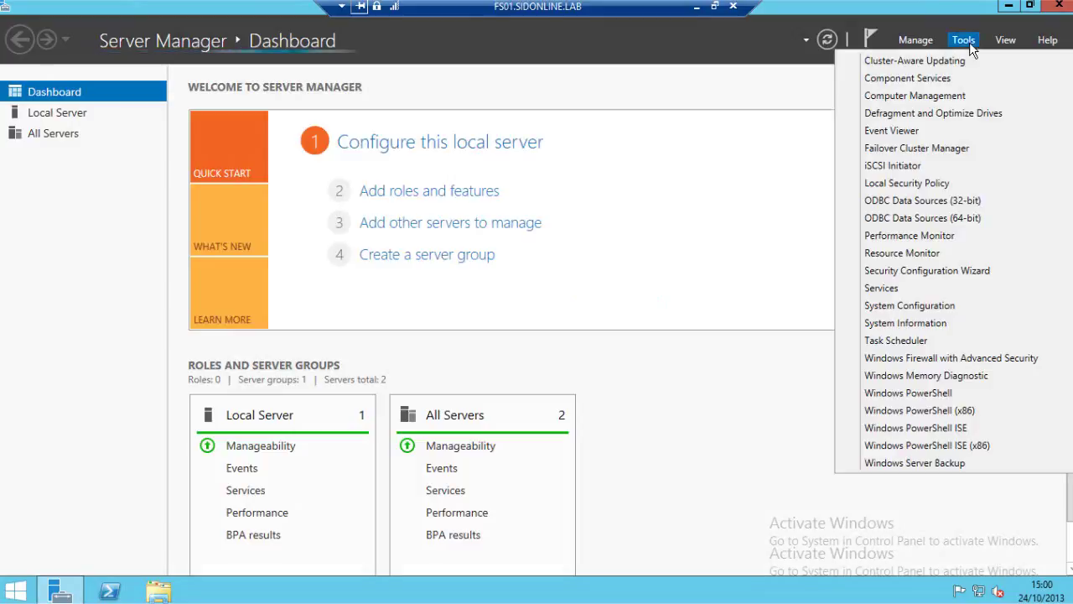
left_click(919, 168)
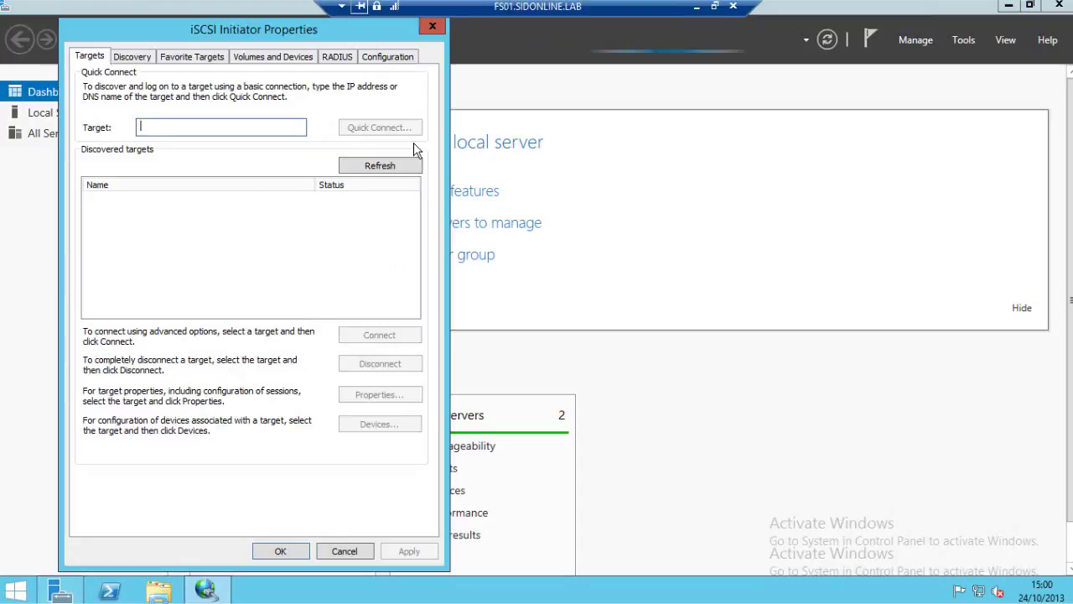
left_click_drag(329, 46, 440, 38)
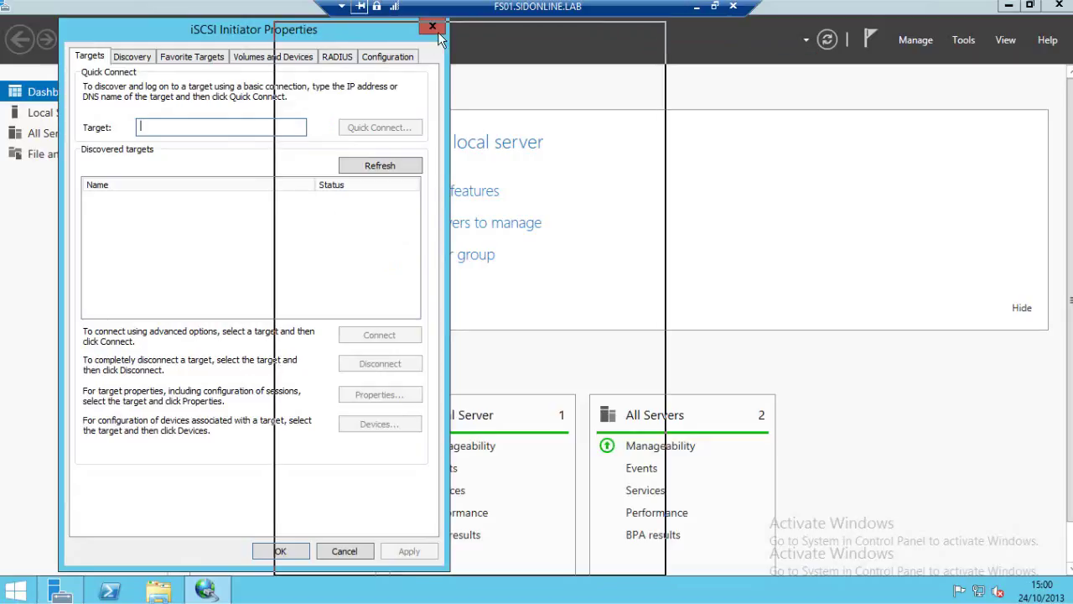
left_click_drag(438, 32, 437, 32)
type("san1")
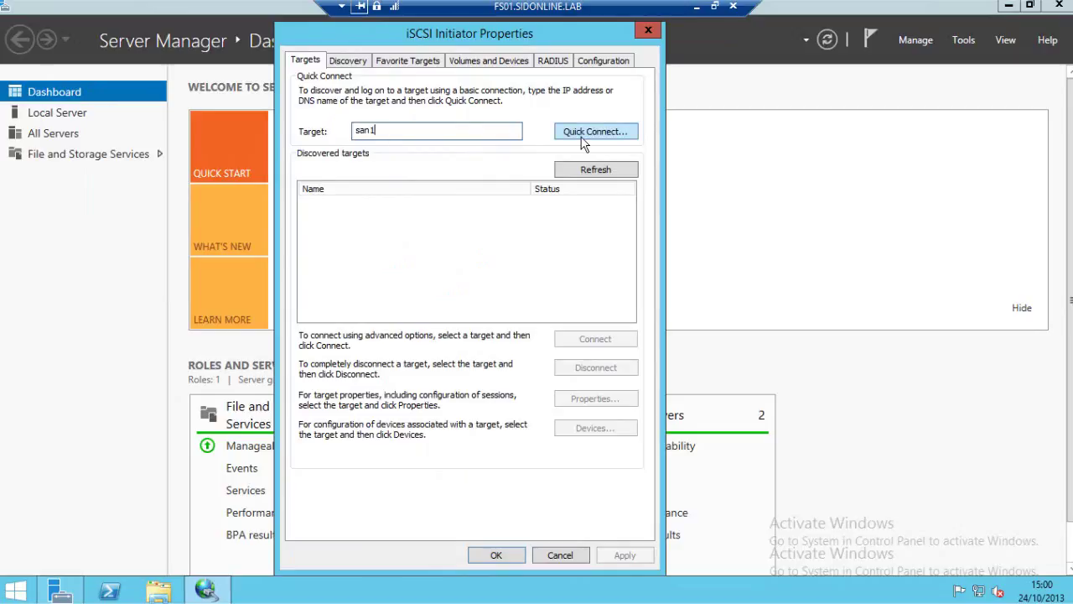
left_click(582, 137)
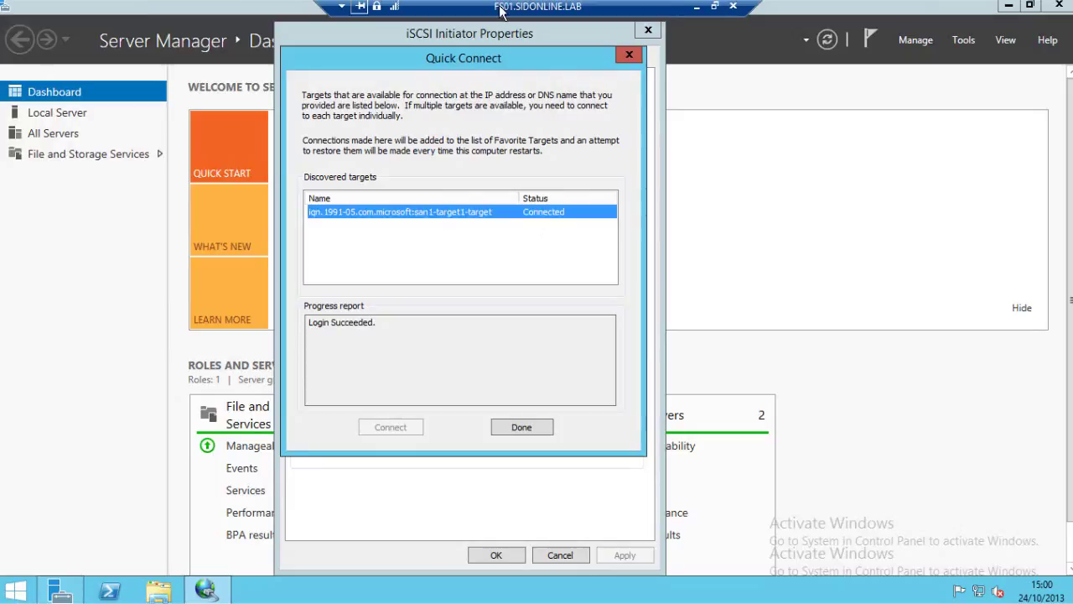
left_click(526, 428)
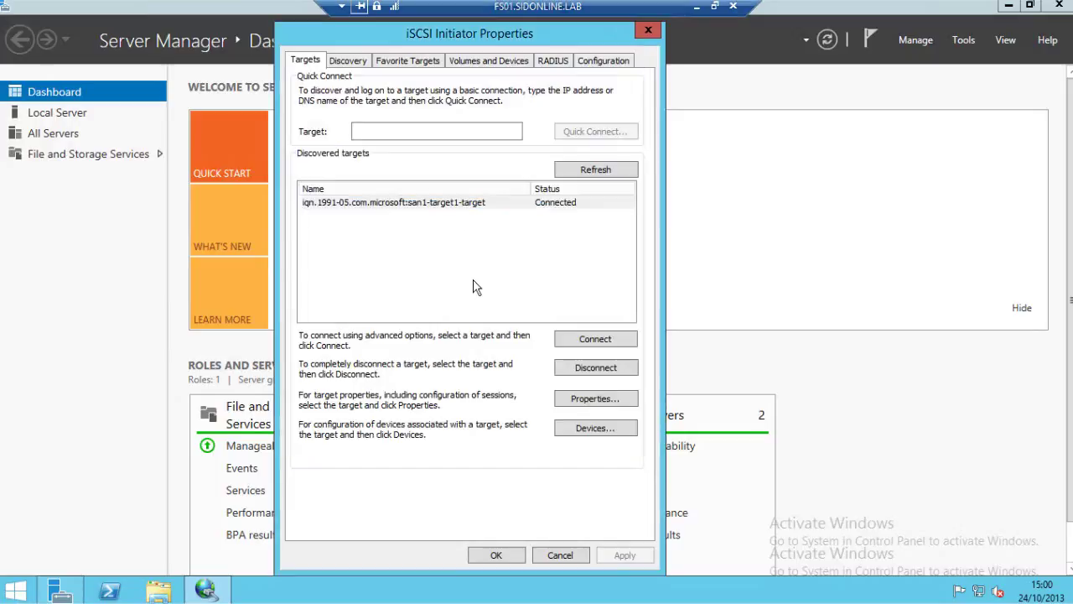
Auto-configure the two san1 iSCSI disks under Volumes and Devices and apply.
left_click(485, 62)
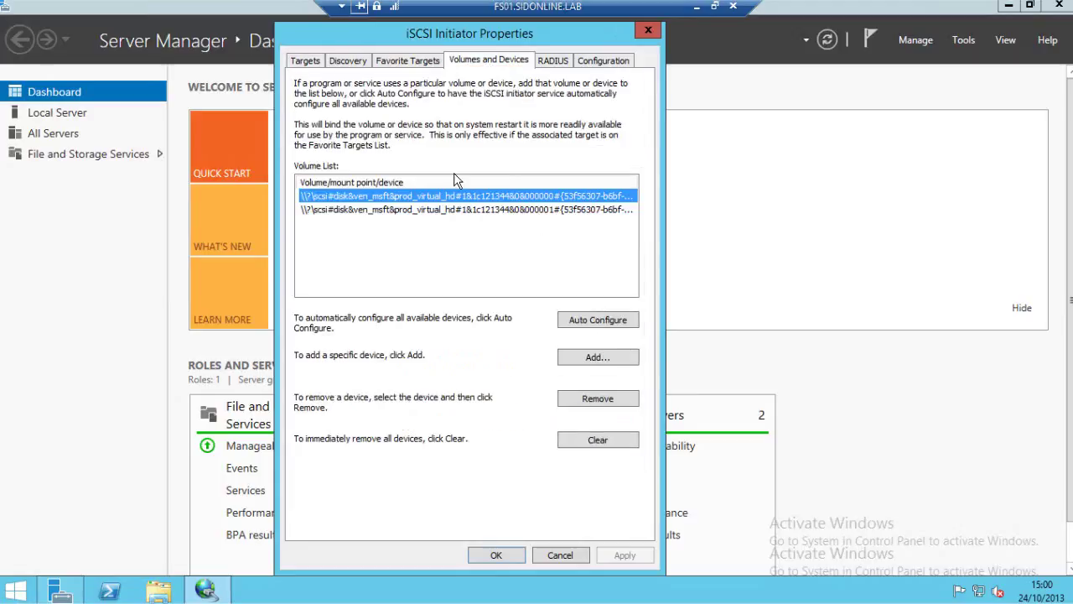
left_click(580, 326)
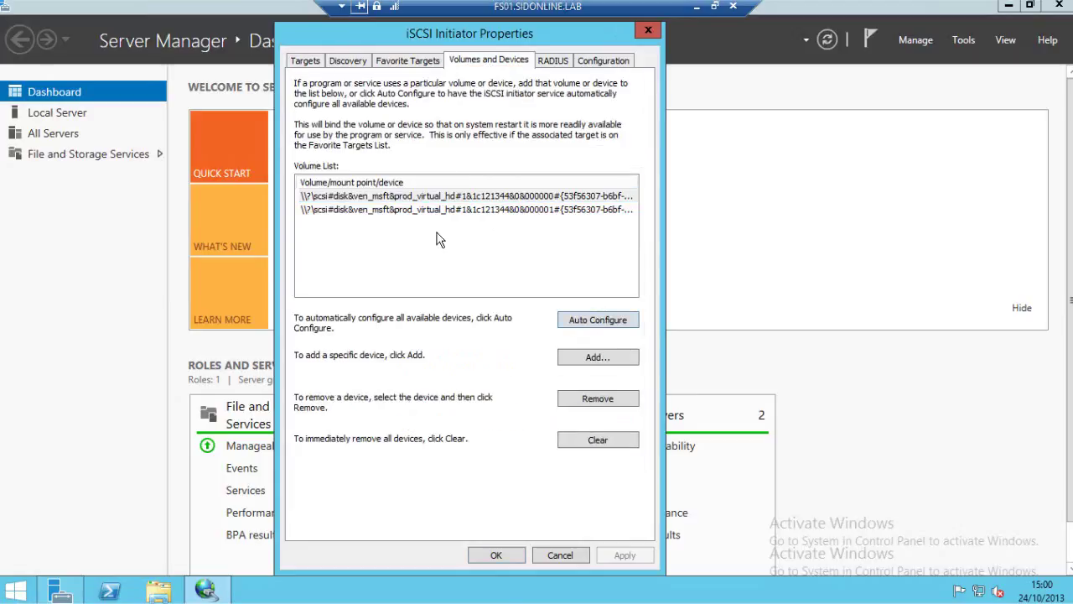
left_click(497, 555)
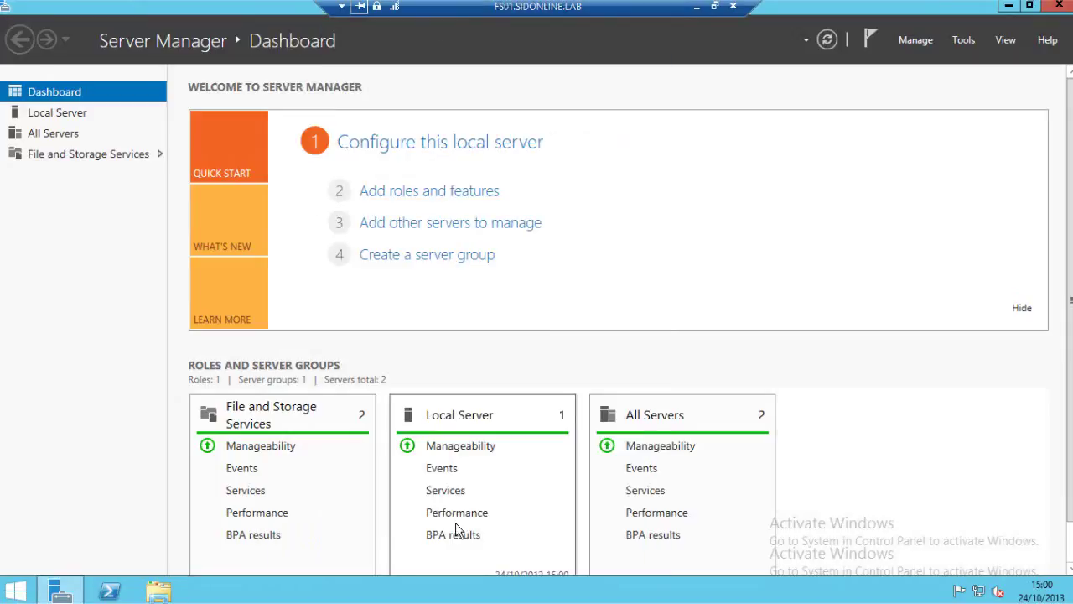
In File and Storage Services Disks, bring the 1 GB disk 1 online and initialize it as GPT.
left_click(88, 154)
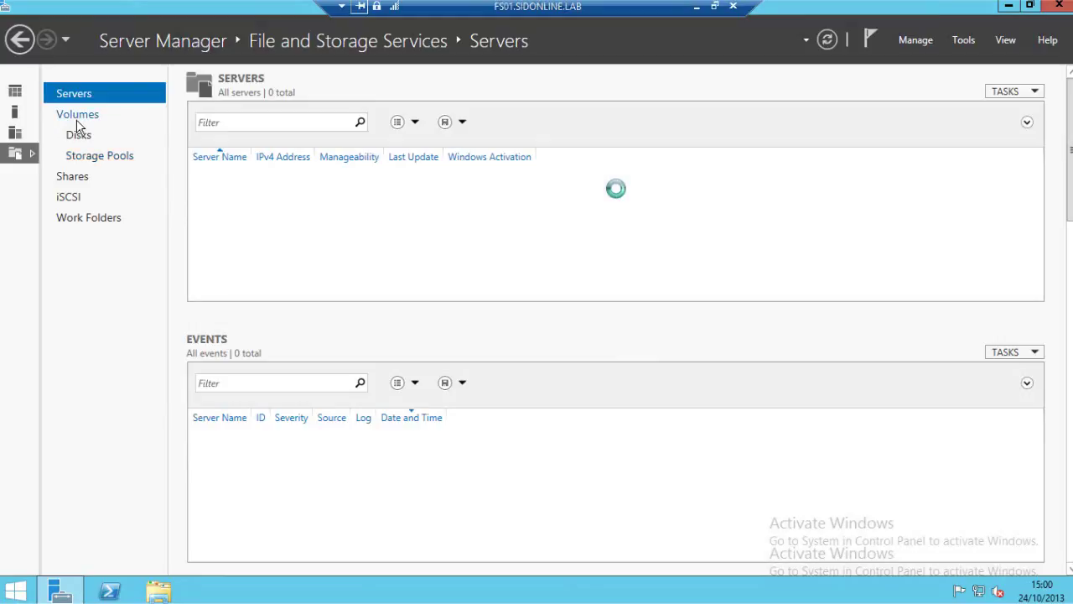
left_click(76, 118)
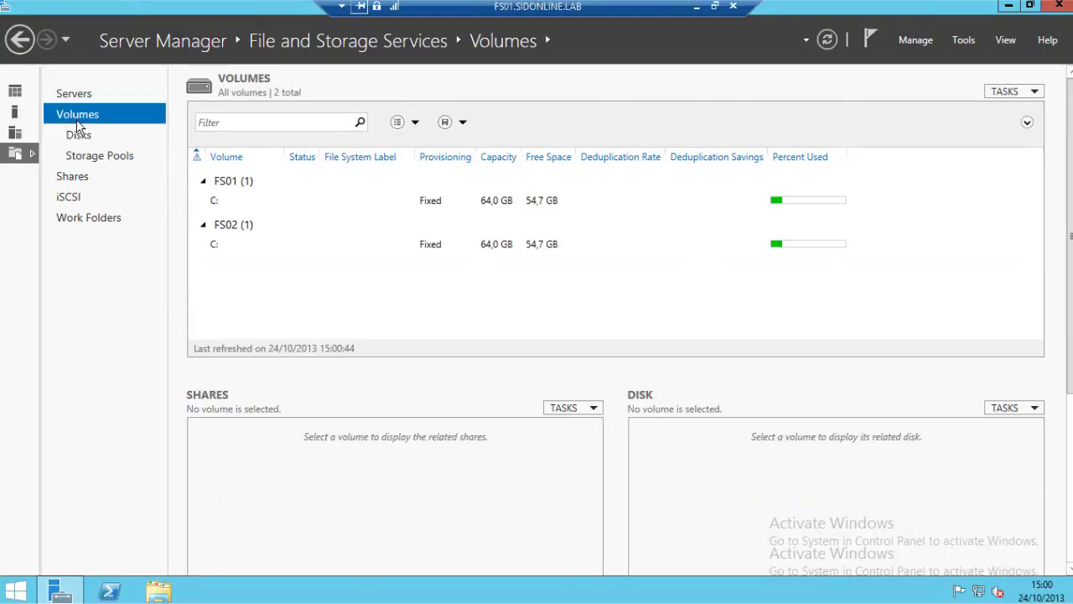
left_click(79, 136)
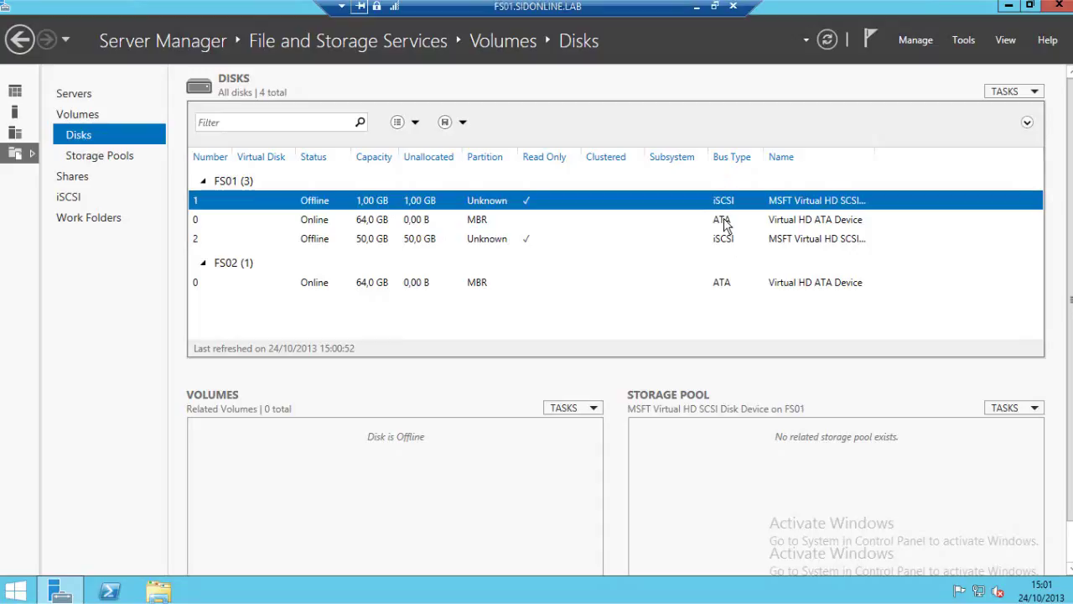
right_click(335, 201)
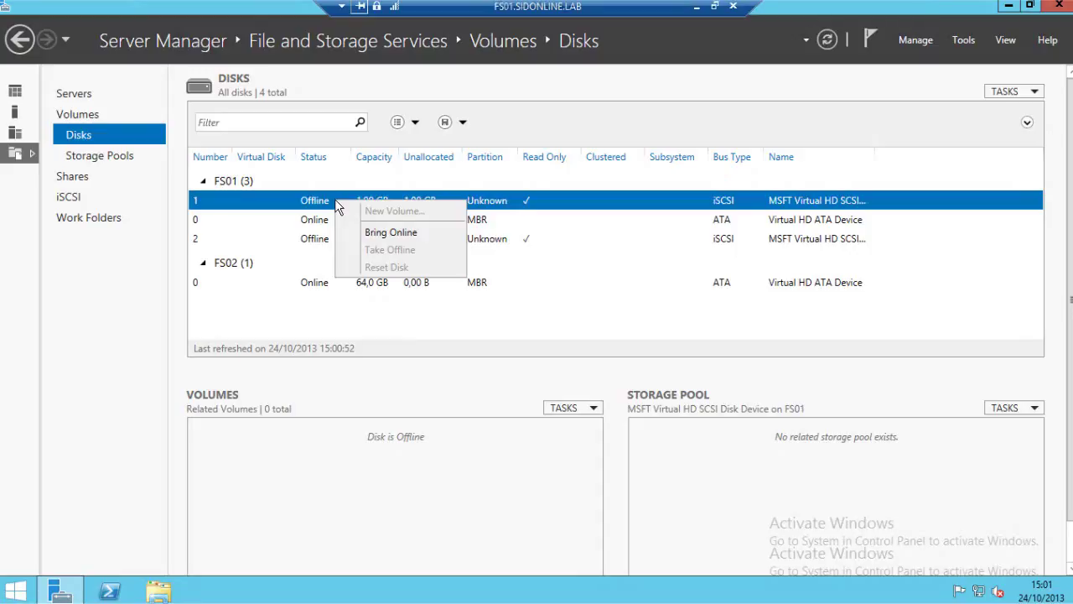
left_click(388, 233)
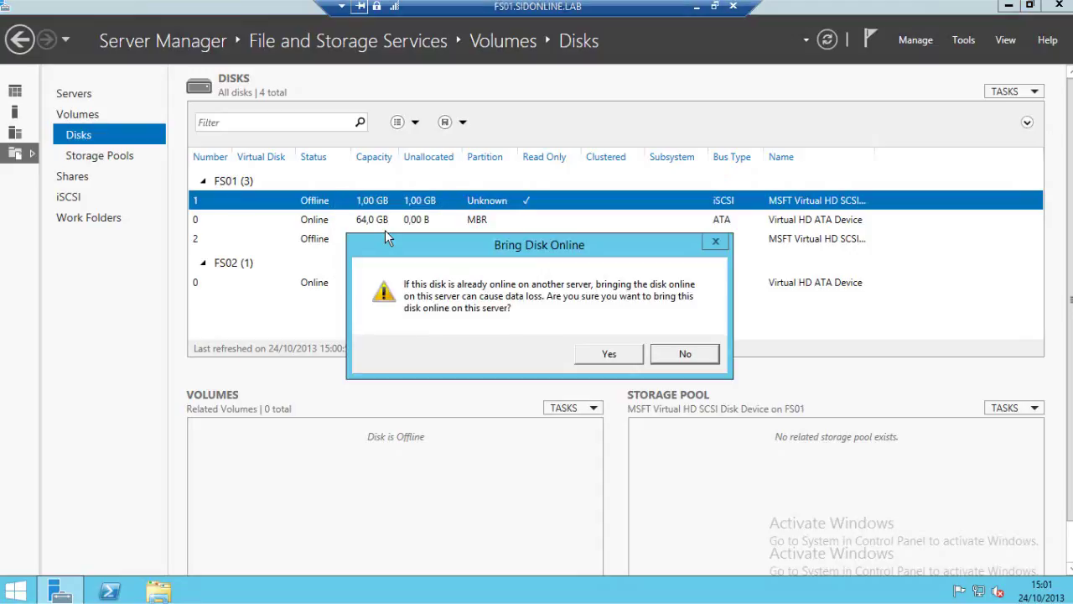
left_click(597, 359)
right_click(416, 206)
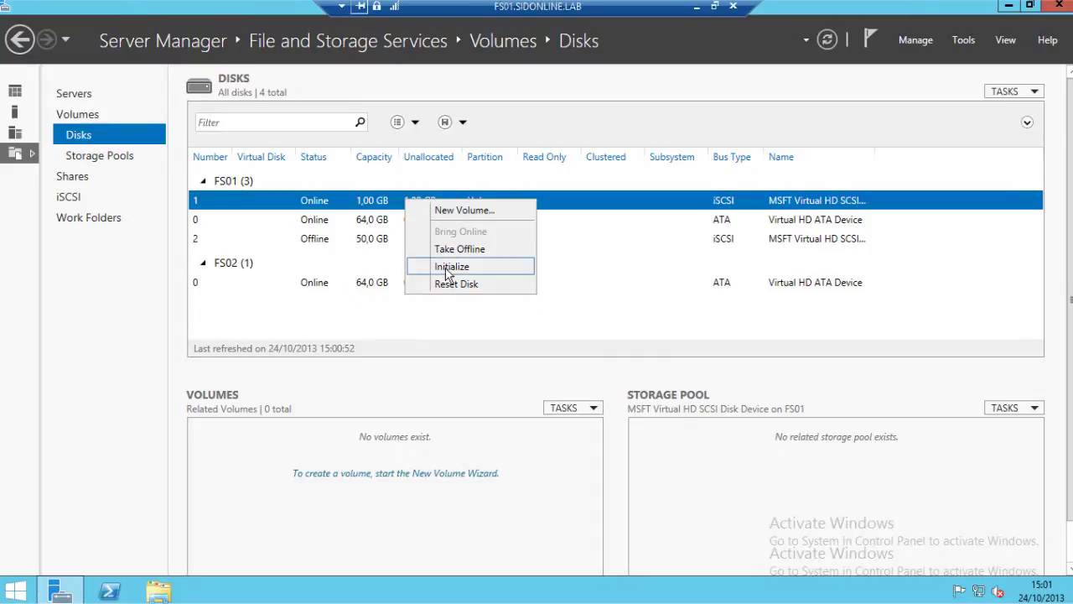
left_click(446, 269)
Create a full-size volume E on disk 1 with an empty volume label.
right_click(470, 205)
left_click(489, 216)
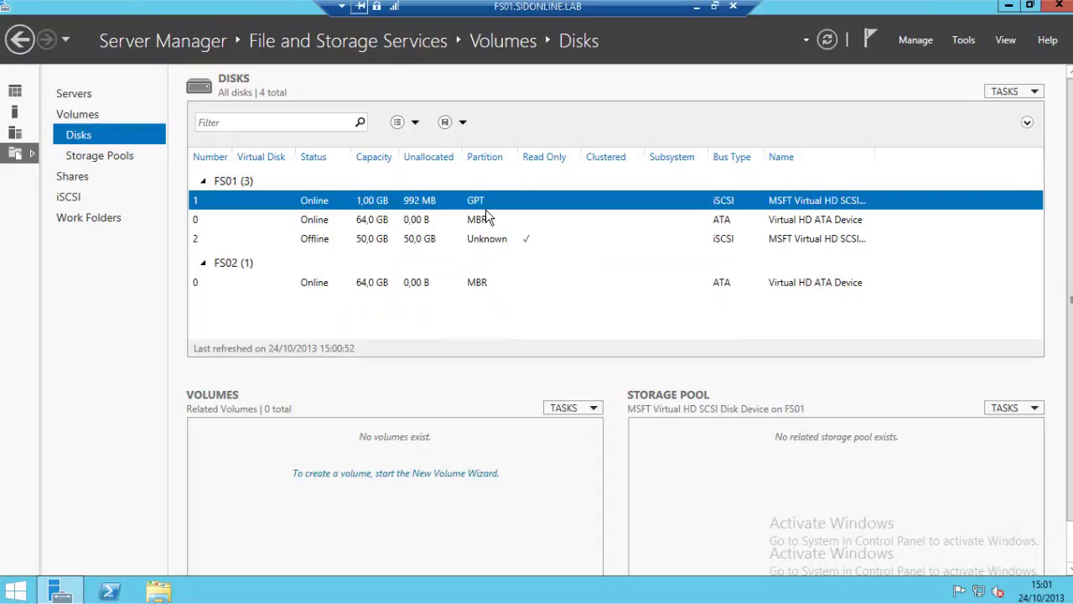
left_click(429, 447)
left_click(429, 447)
left_click(429, 447)
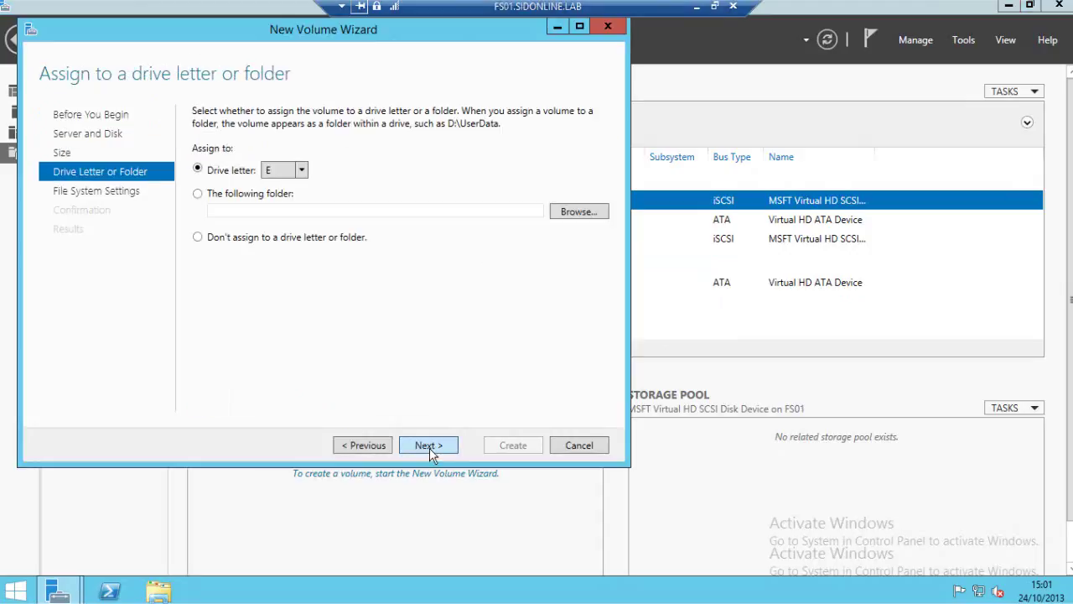
left_click(430, 448)
left_click_drag(372, 166, 281, 166)
key("BackSpace")
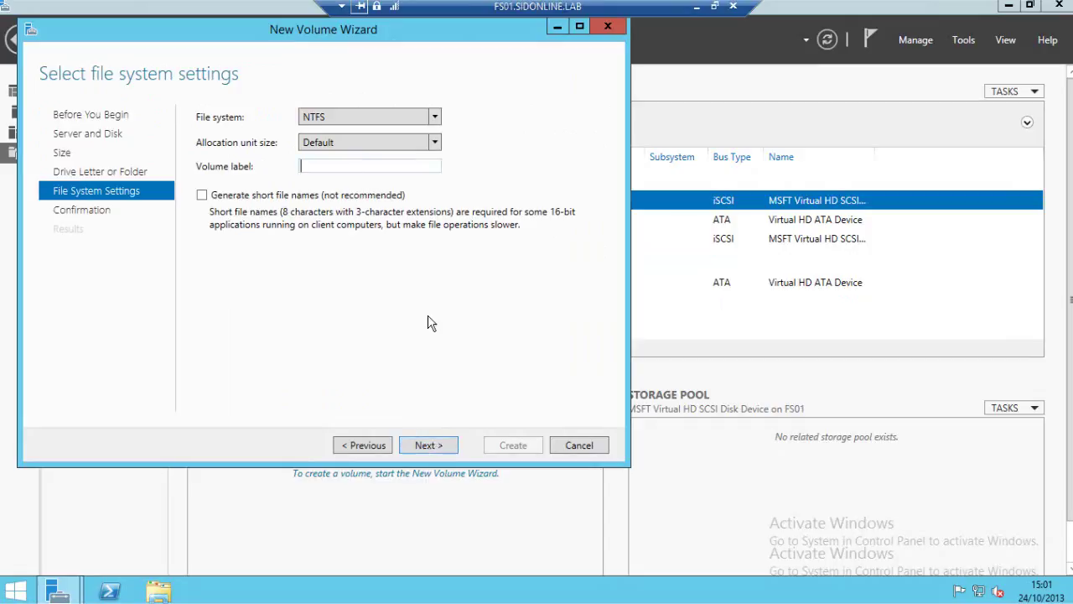
left_click(444, 450)
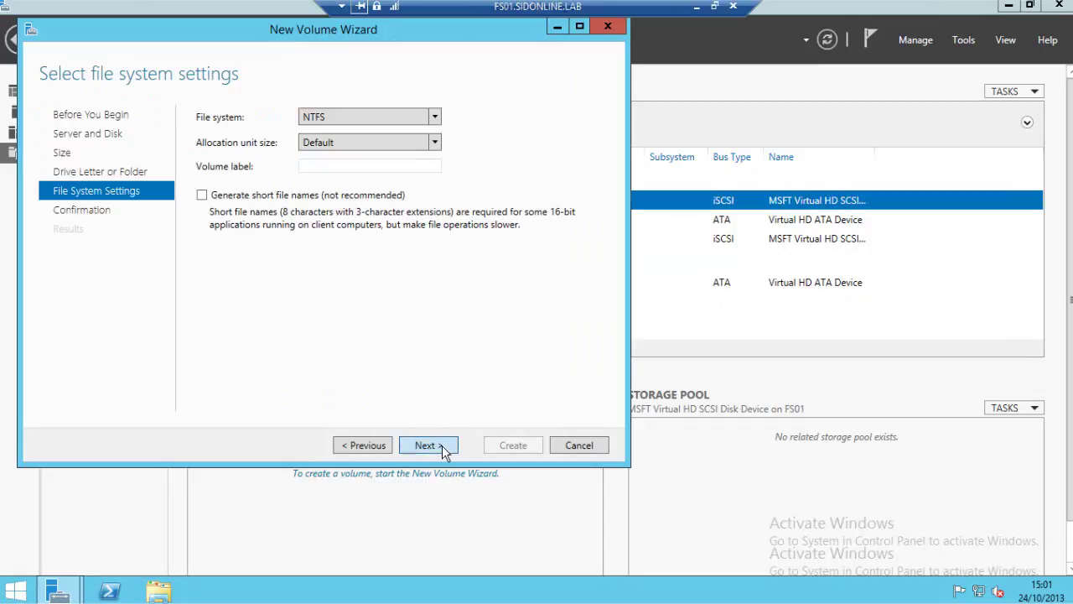
left_click(444, 450)
left_click(504, 442)
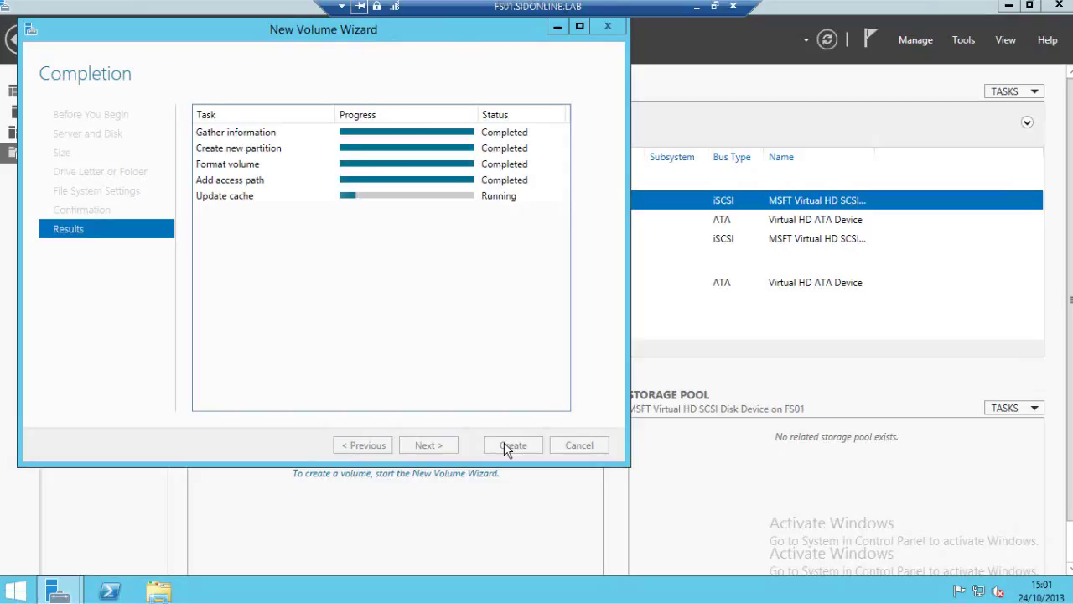
left_click(519, 446)
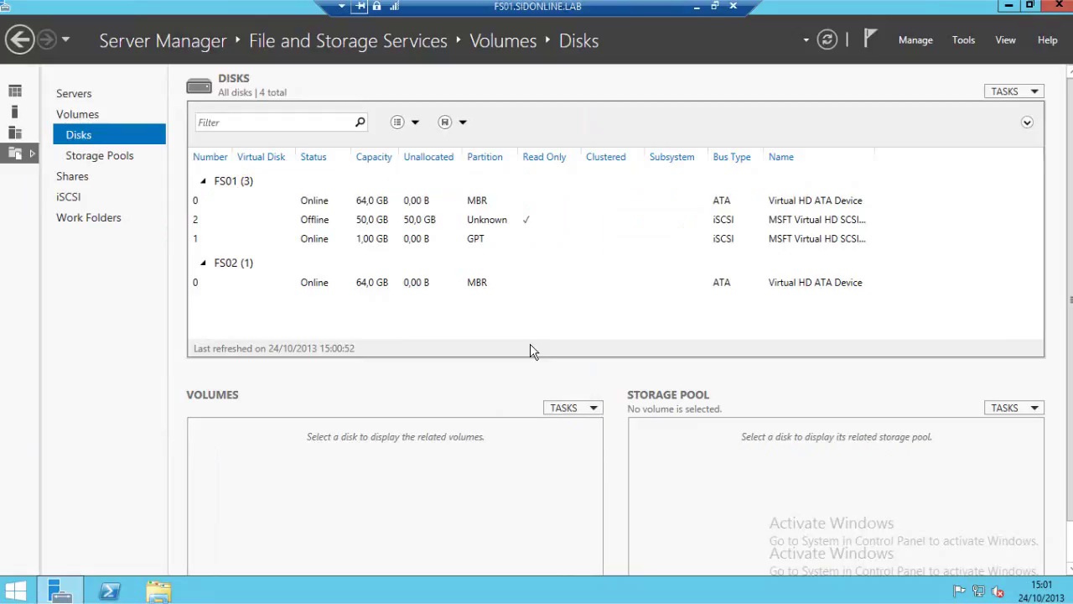
Bring the offline 50 GB disk 2 online.
right_click(376, 228)
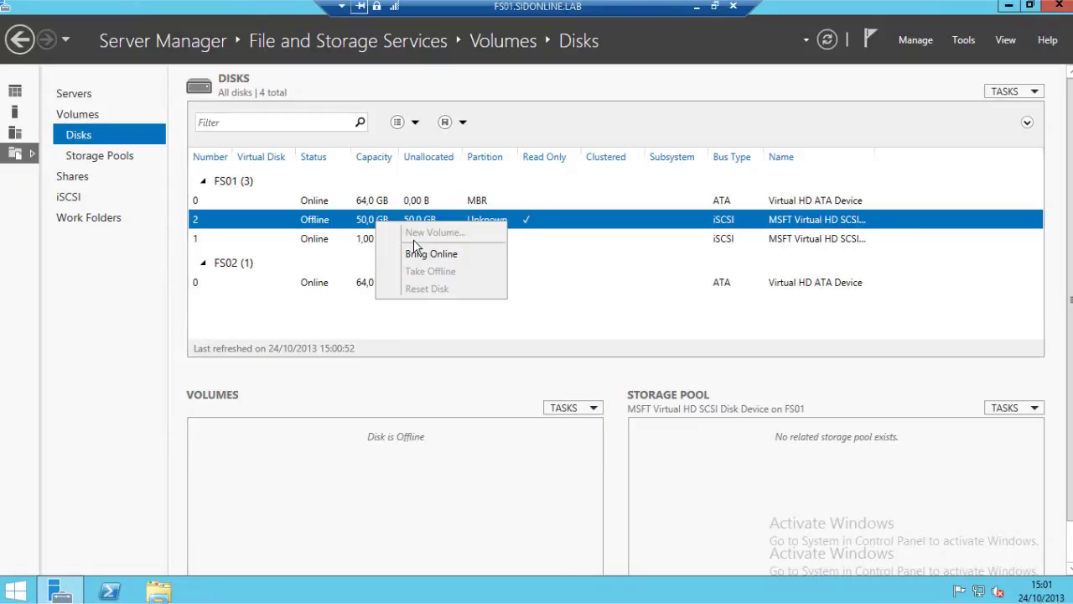
left_click(431, 254)
left_click(591, 352)
Create a full-size 50 GB NTFS volume F on disk 2, initializing it as GPT.
right_click(396, 226)
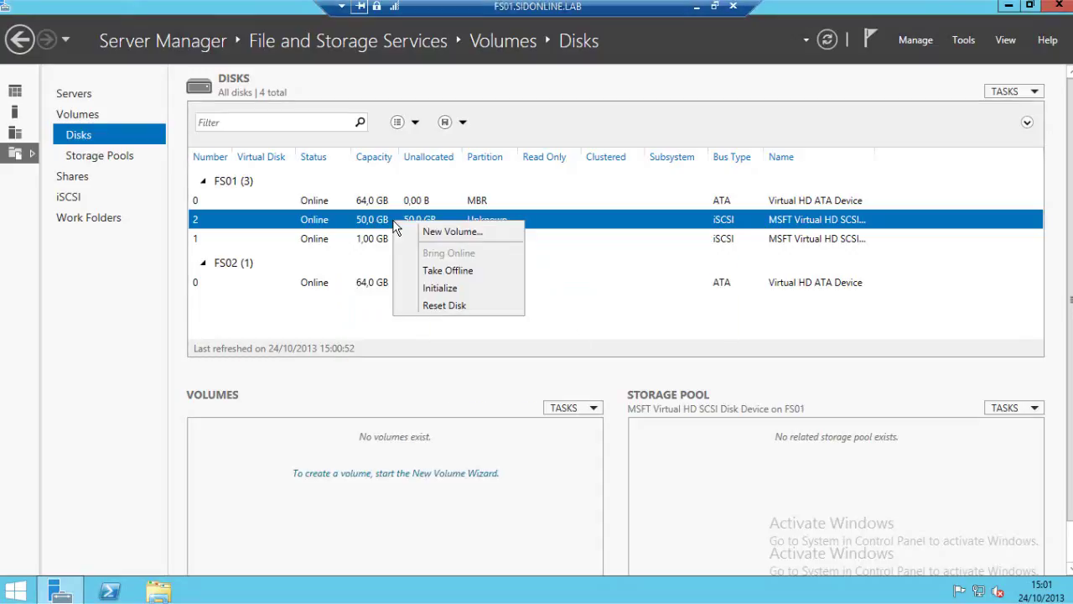
left_click(444, 237)
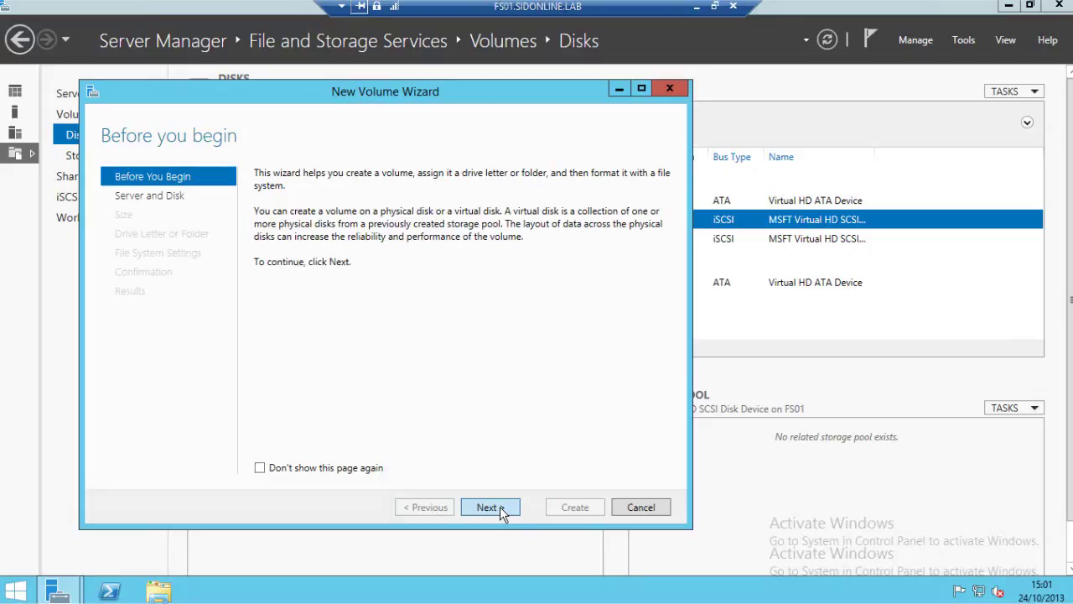
left_click(489, 508)
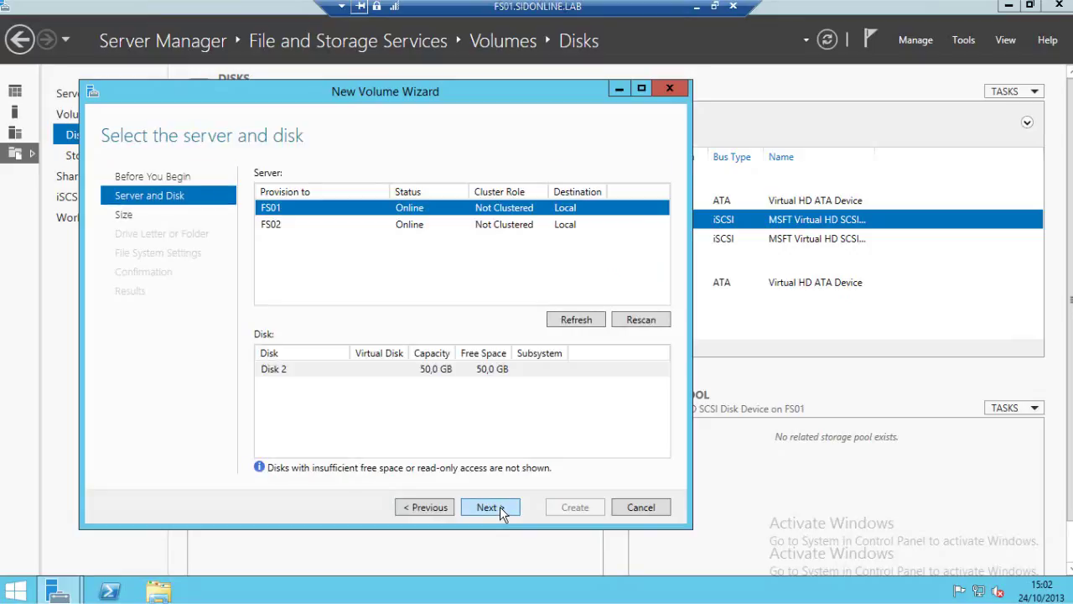
left_click(490, 508)
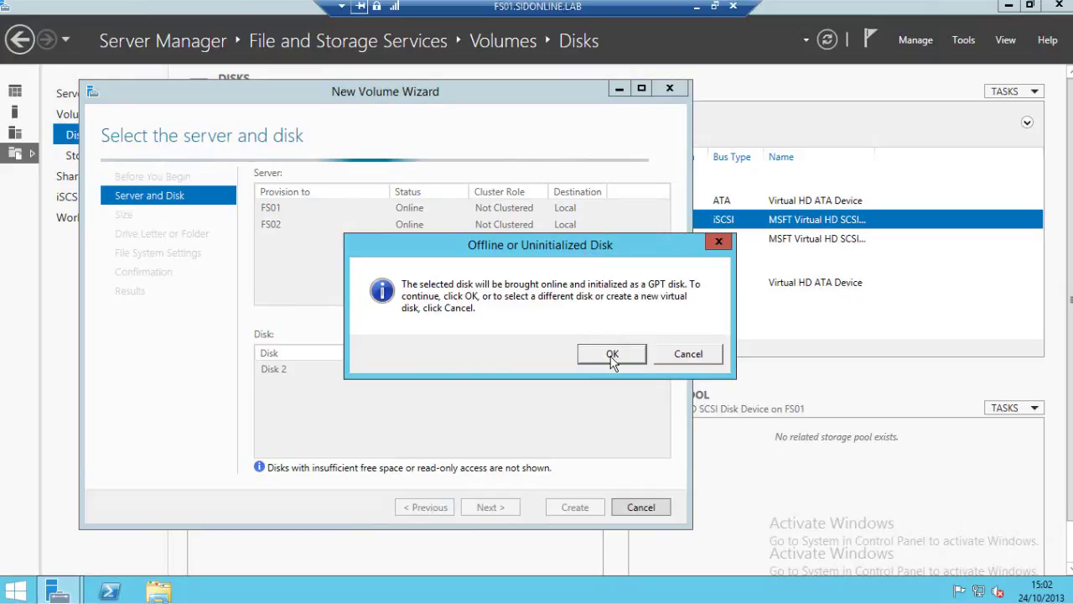
left_click(613, 354)
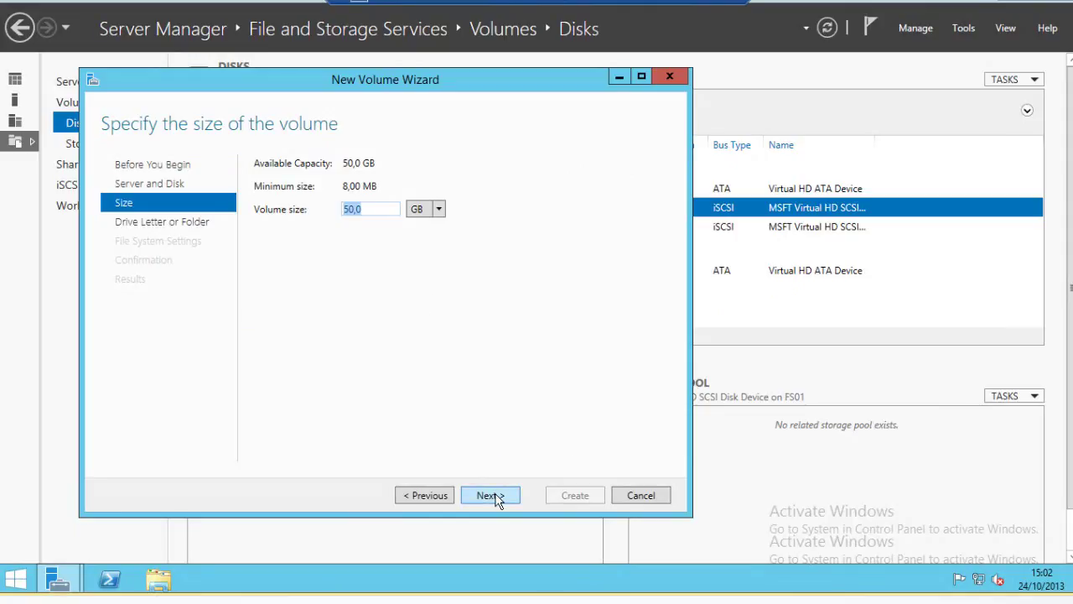
left_click(495, 496)
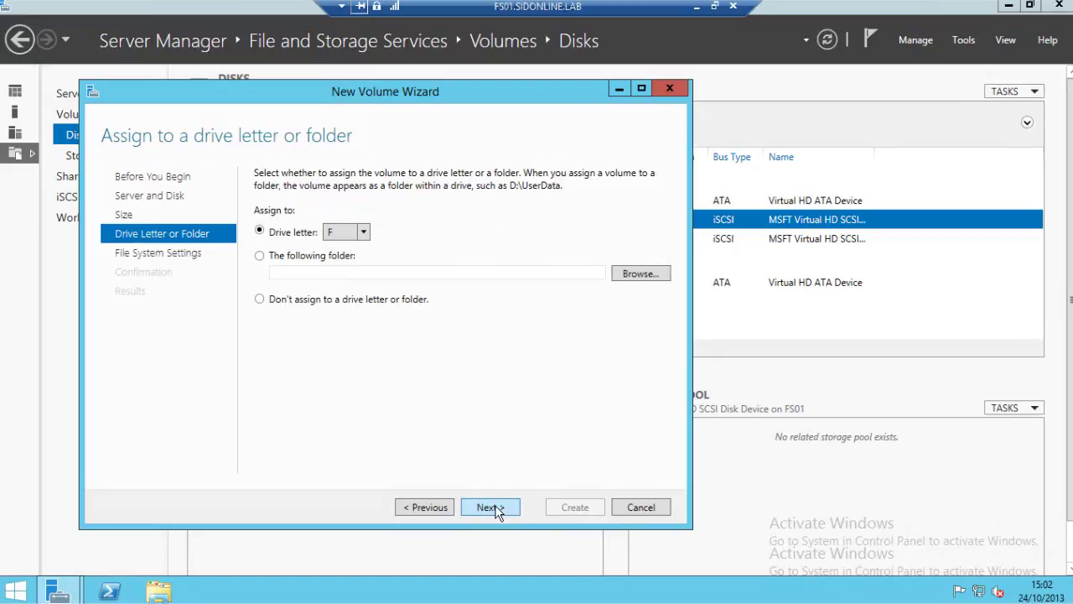
left_click(495, 508)
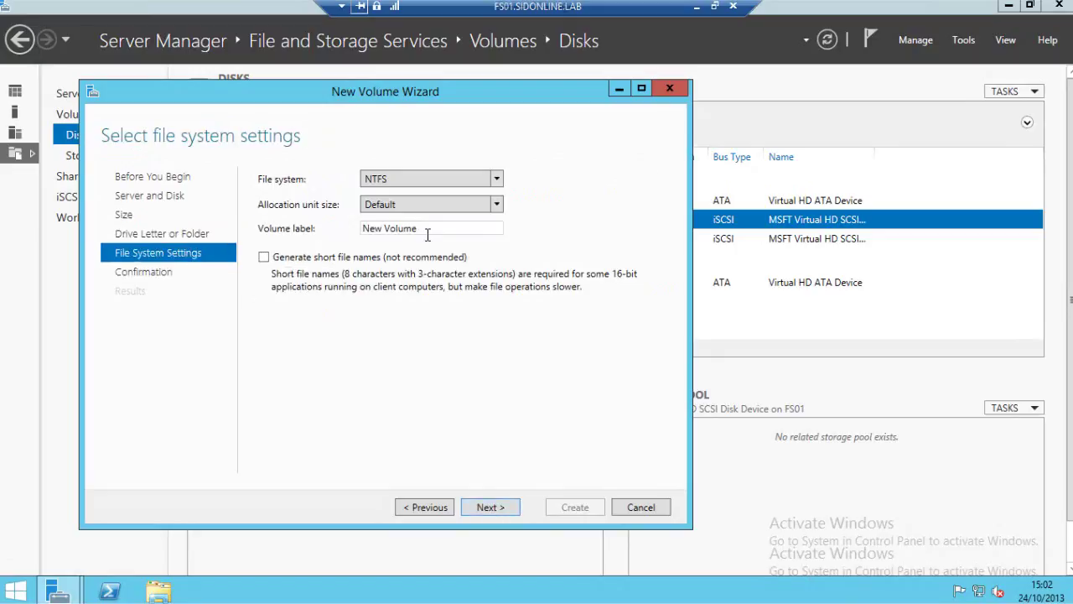
left_click(491, 508)
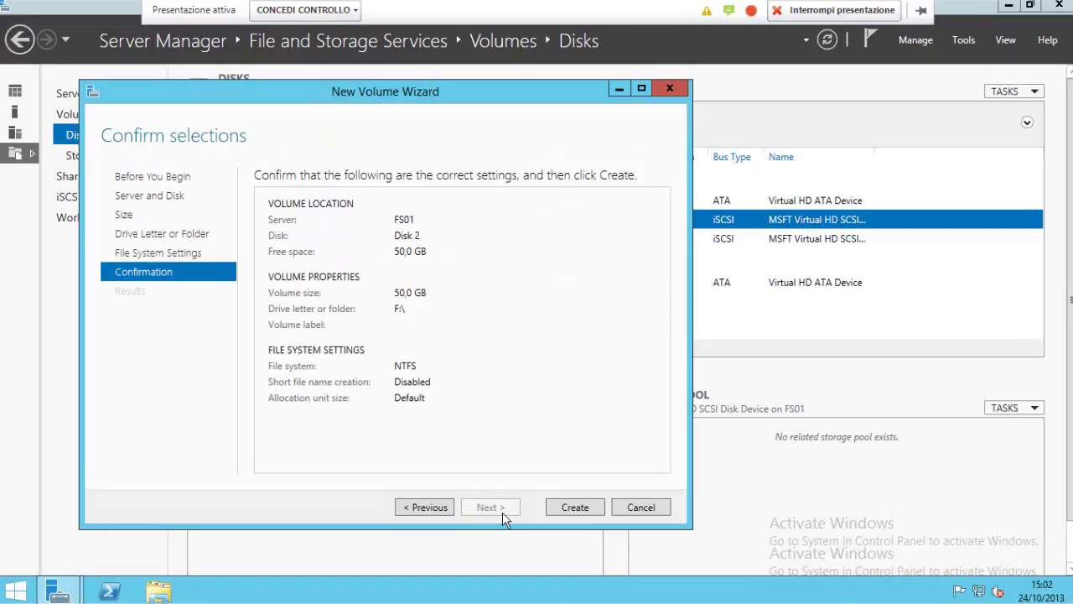
left_click(575, 507)
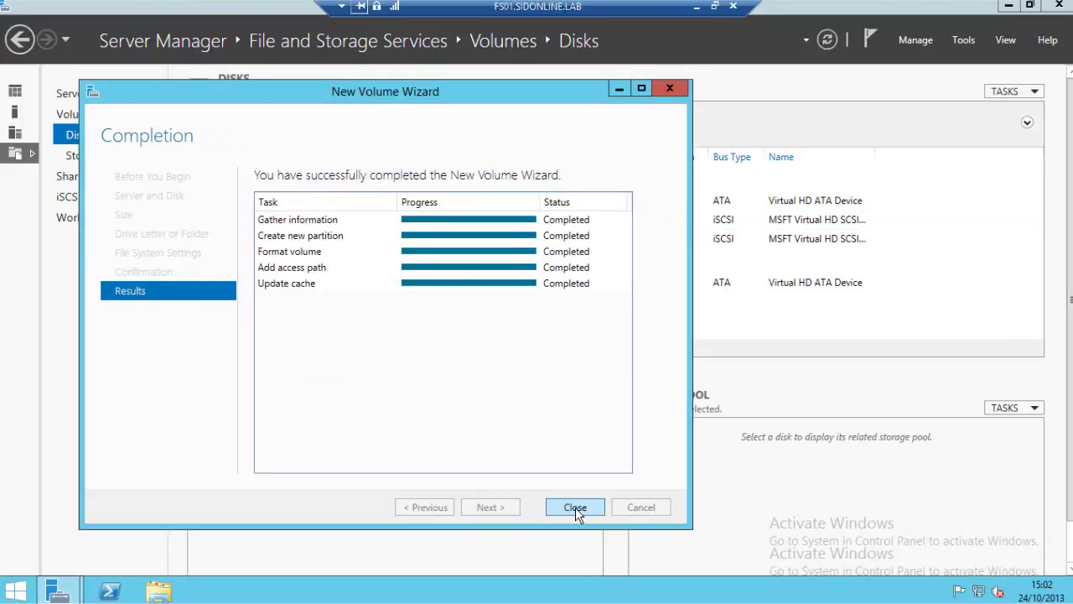
left_click(576, 507)
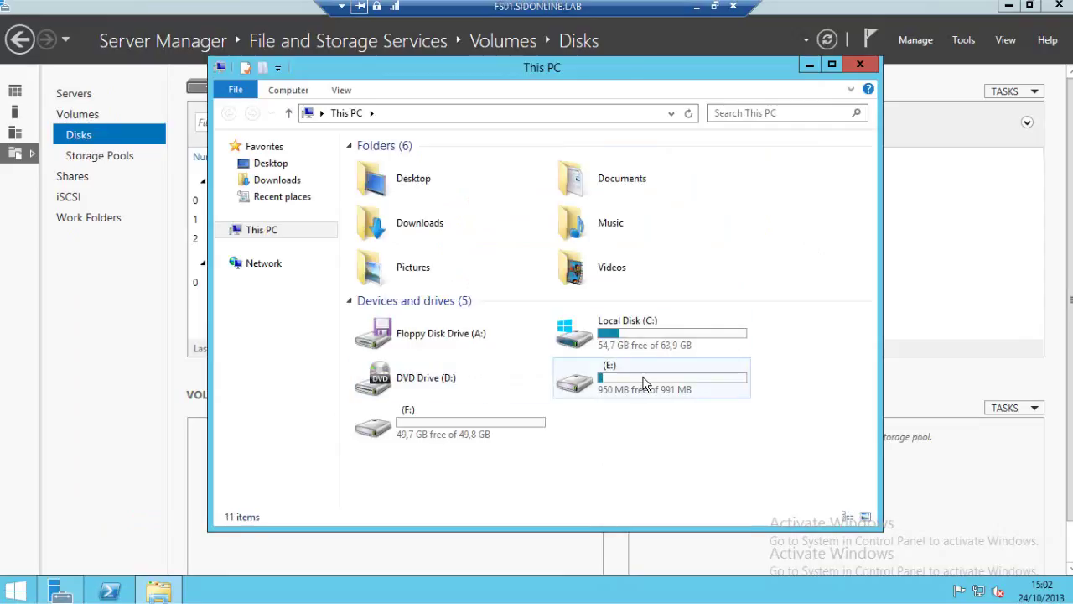
Check drive F shows 49,7 GB free of 49,8 GB, then close This PC.
left_click(644, 382)
left_click(516, 425)
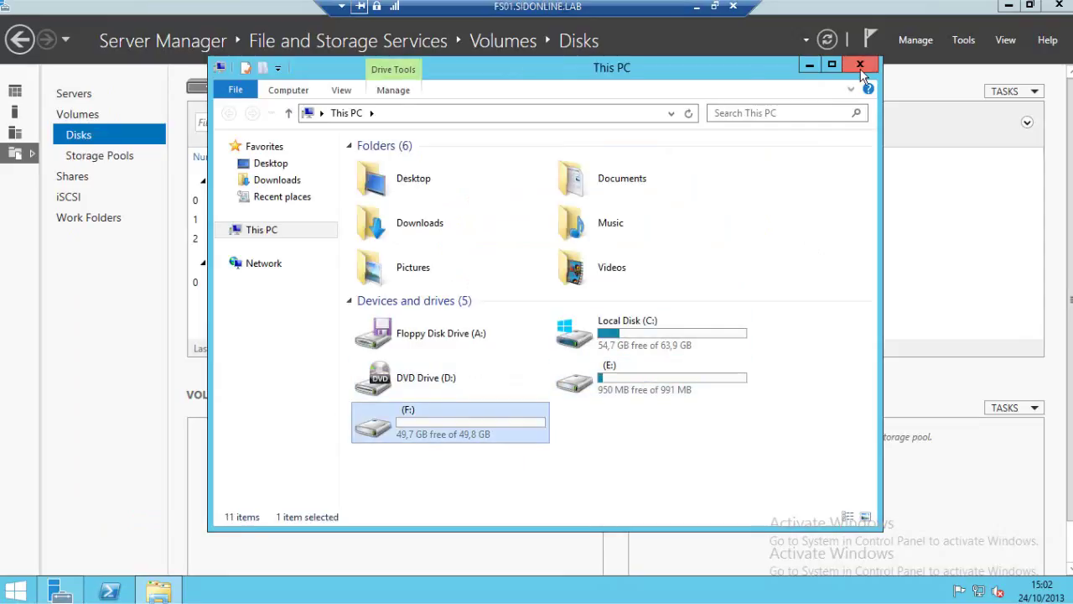
left_click(861, 65)
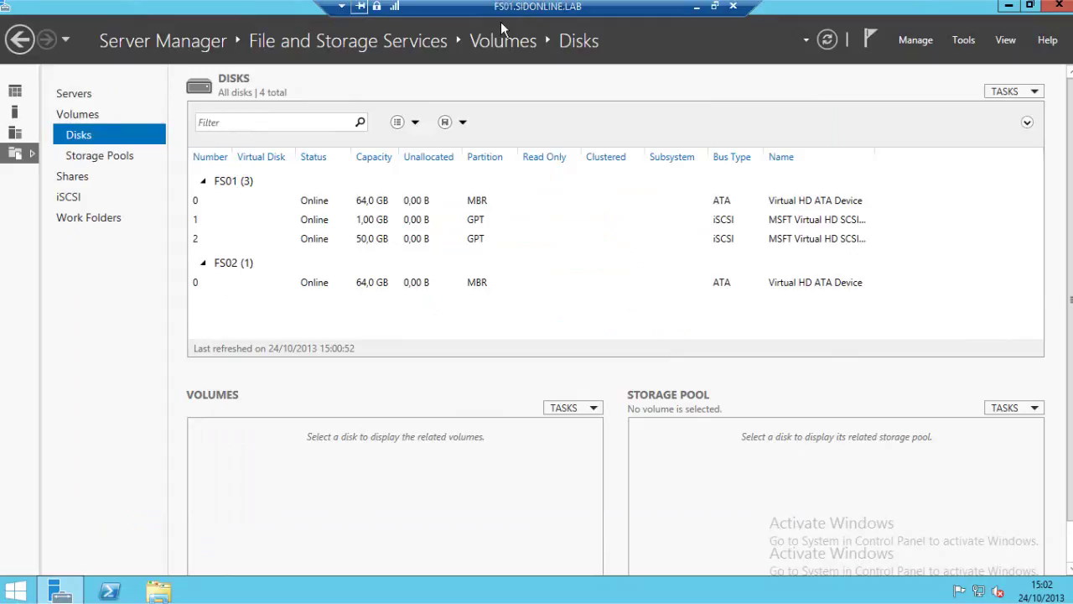
Minimize the FS01 session and open a Remote Desktop Connection to FS02 from All Servers.
left_click(698, 7)
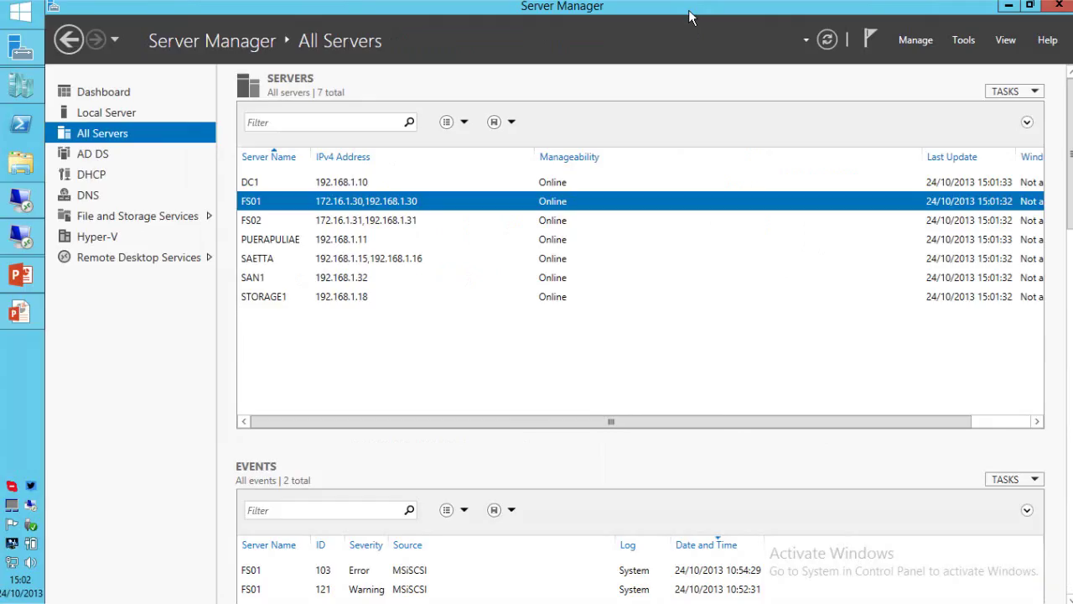
right_click(301, 220)
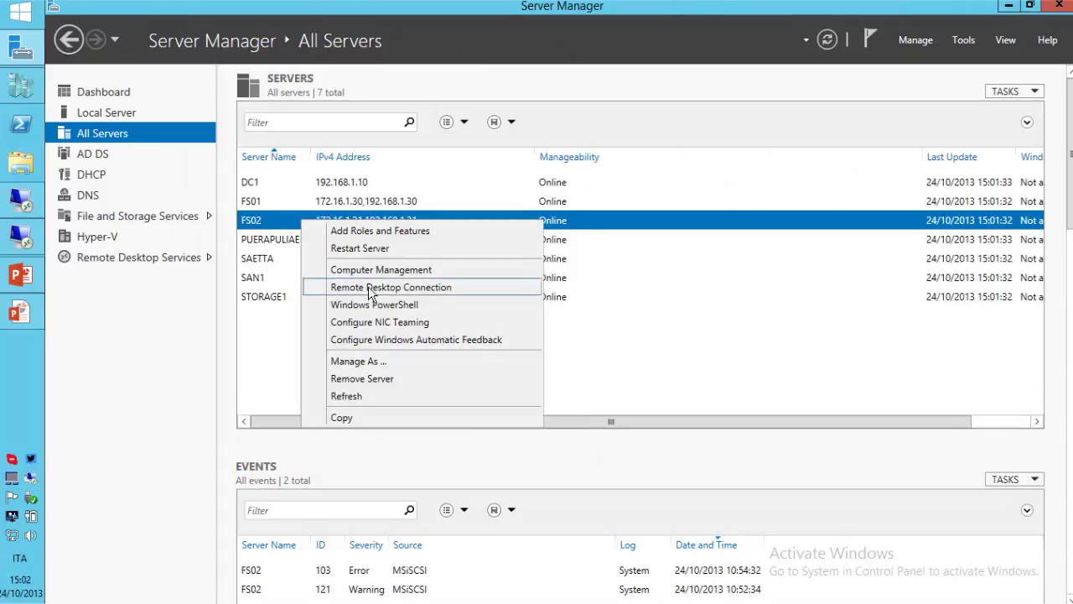
left_click(370, 288)
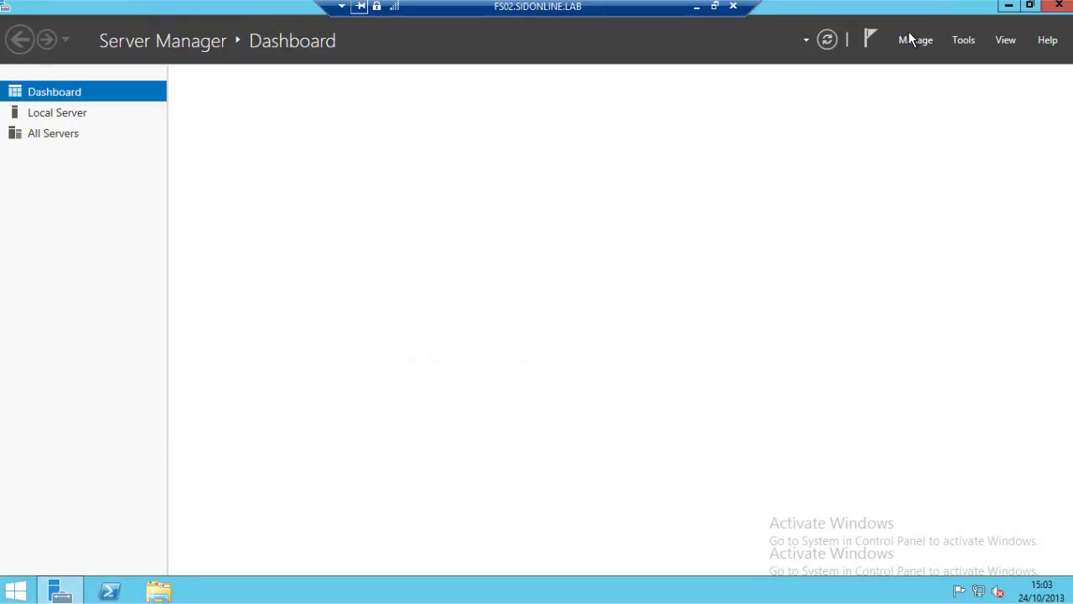
Quick-connect FS02's iSCSI initiator to san1 and confirm its two devices under Volumes and Devices.
left_click(963, 42)
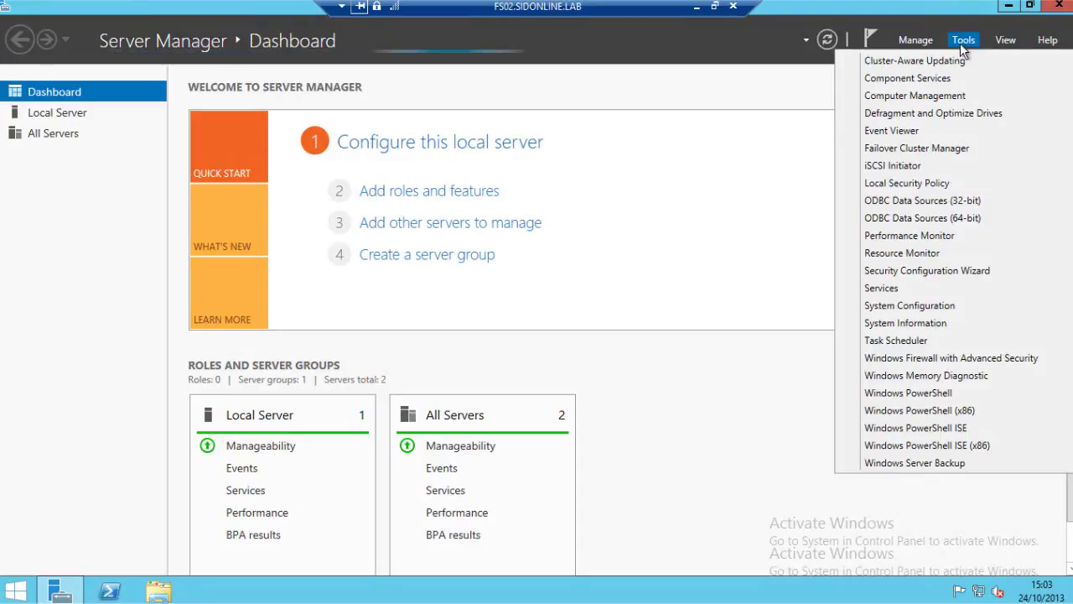
left_click(894, 167)
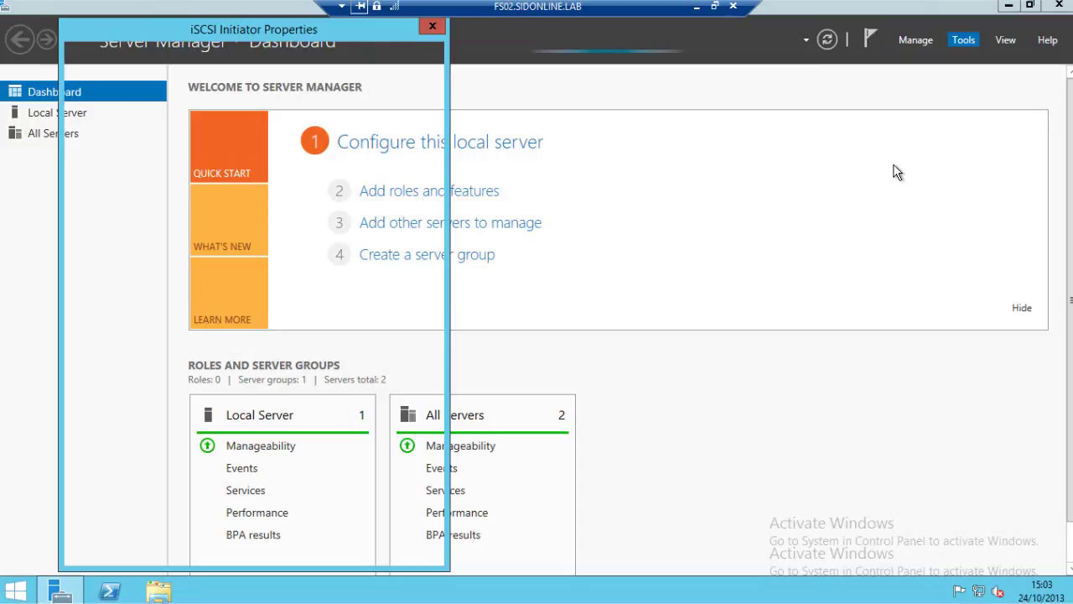
type("san1")
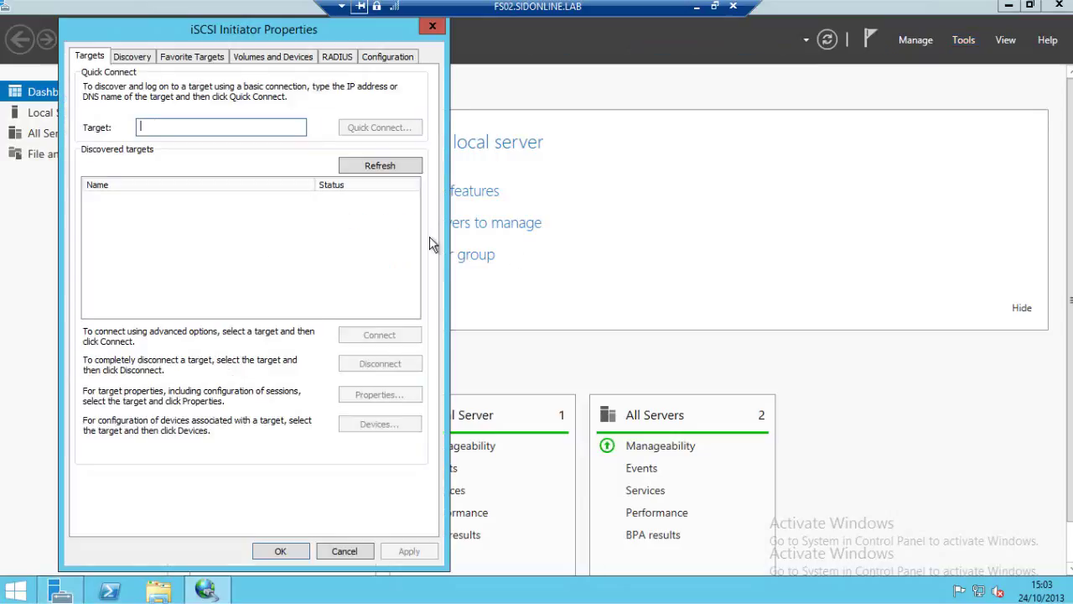
left_click(379, 128)
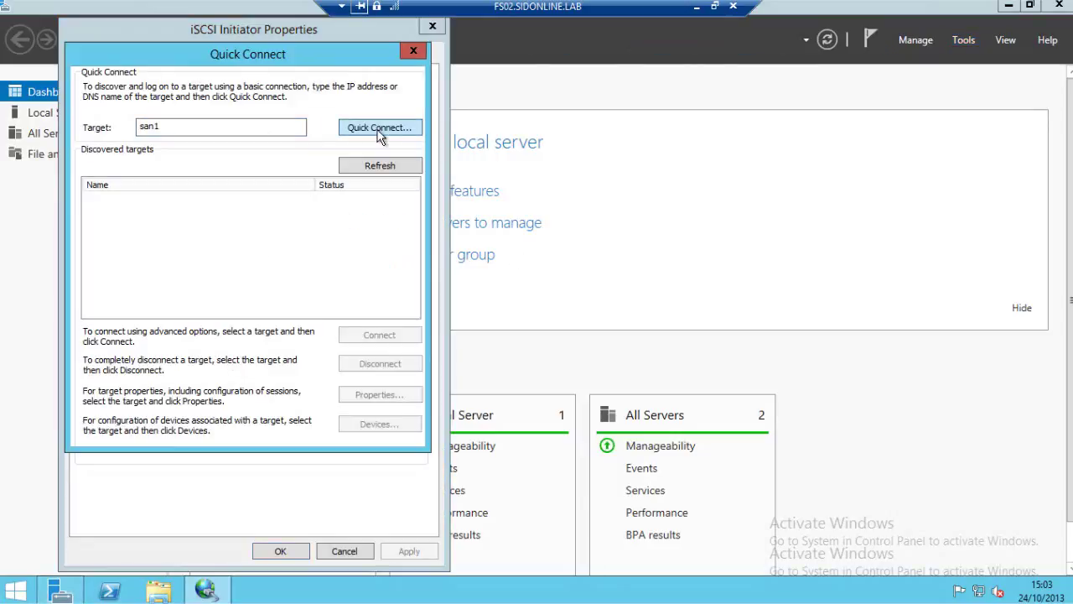
left_click(300, 355)
left_click_drag(275, 39, 472, 32)
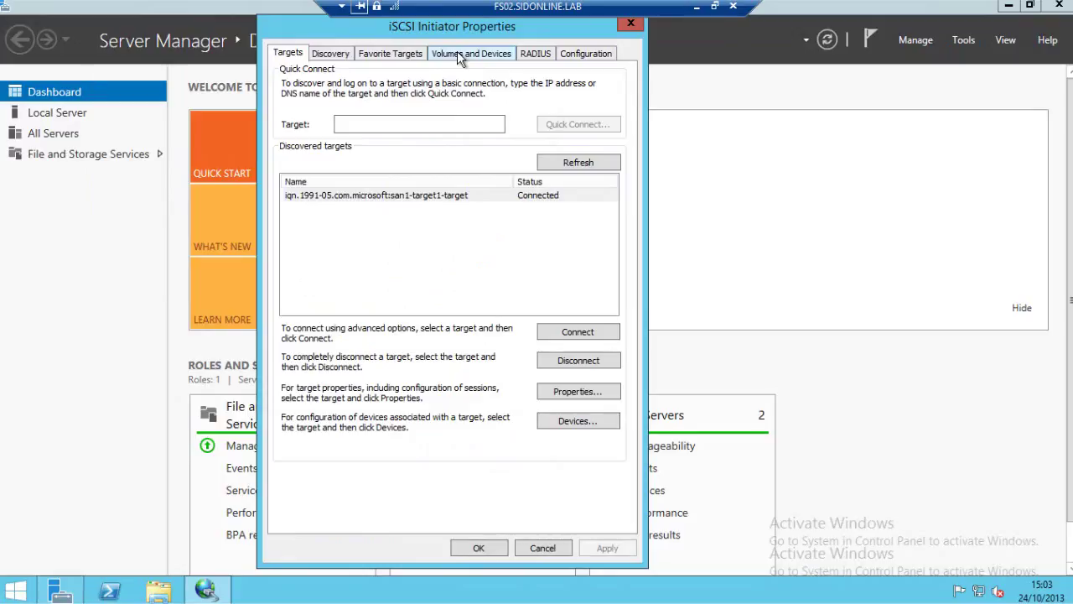
left_click(457, 53)
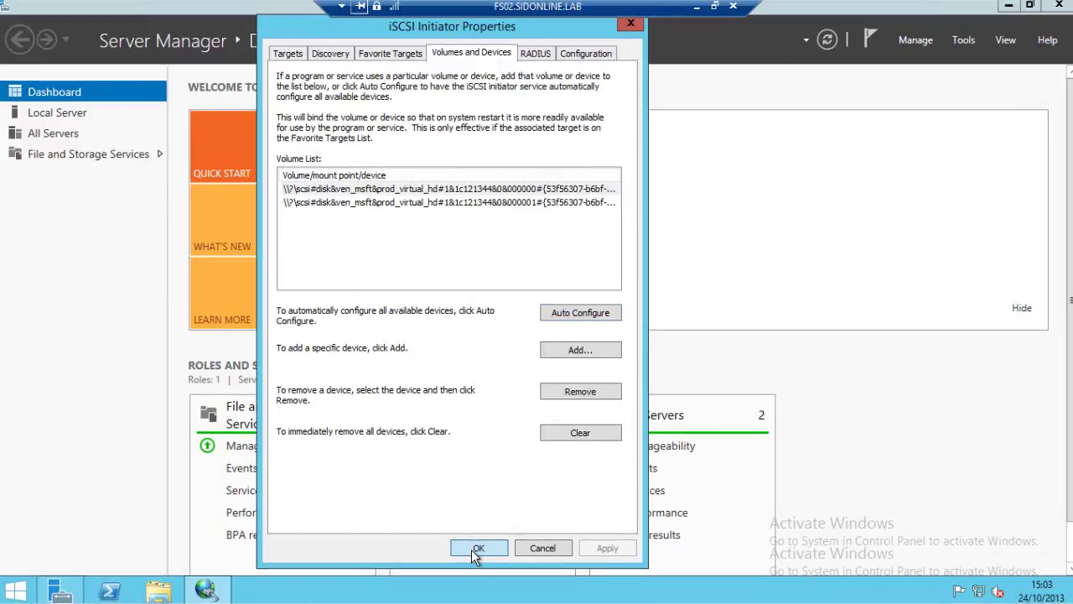
left_click(477, 548)
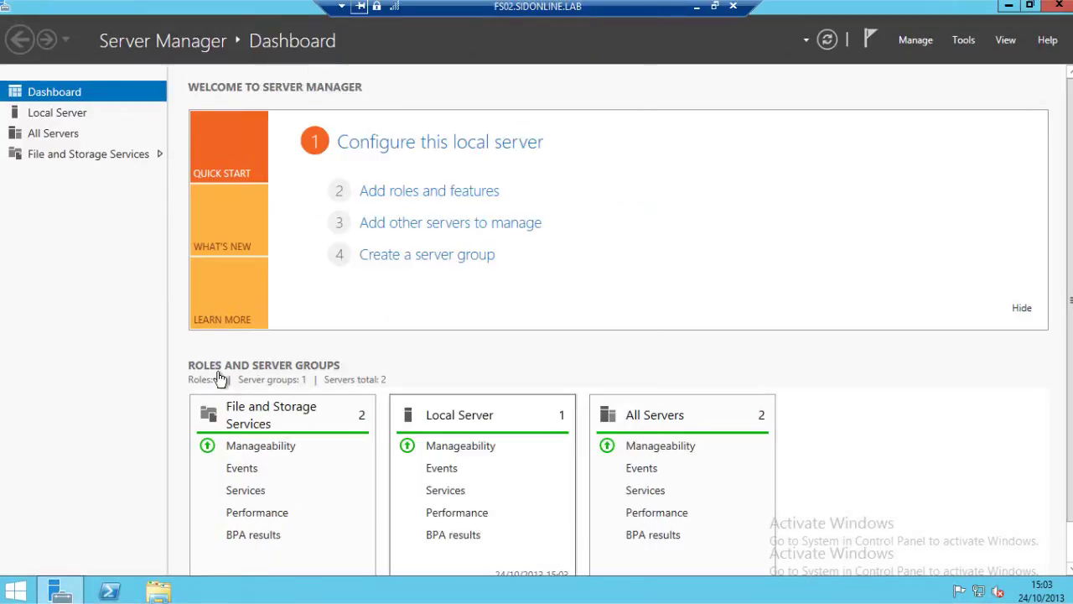
List FS02's disks in File and Storage Services, showing the offline 1,00 GB and 50,0 GB iSCSI disks.
left_click(54, 157)
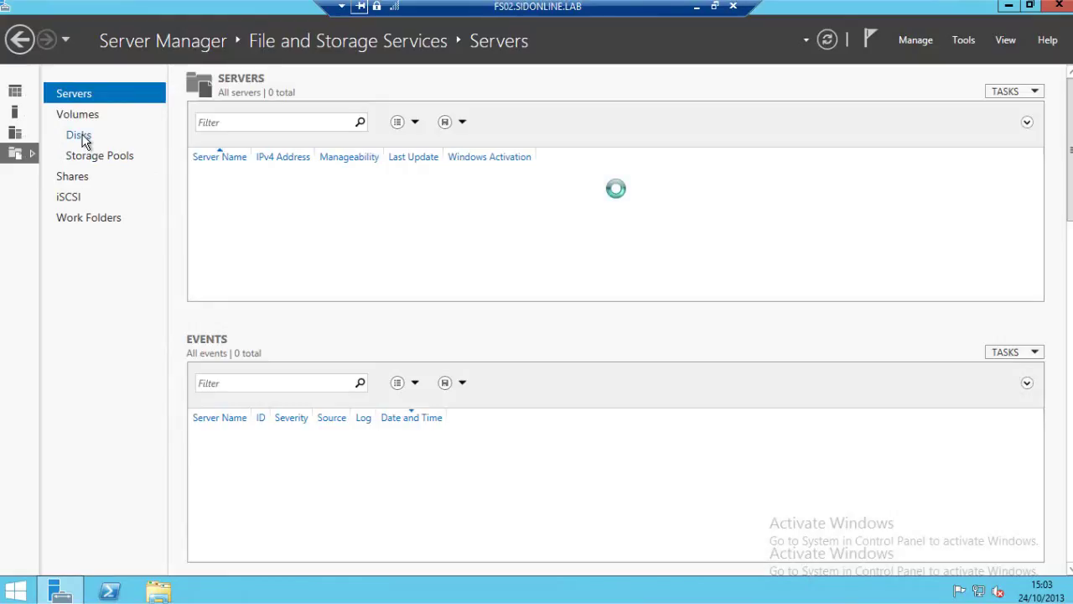
left_click(79, 136)
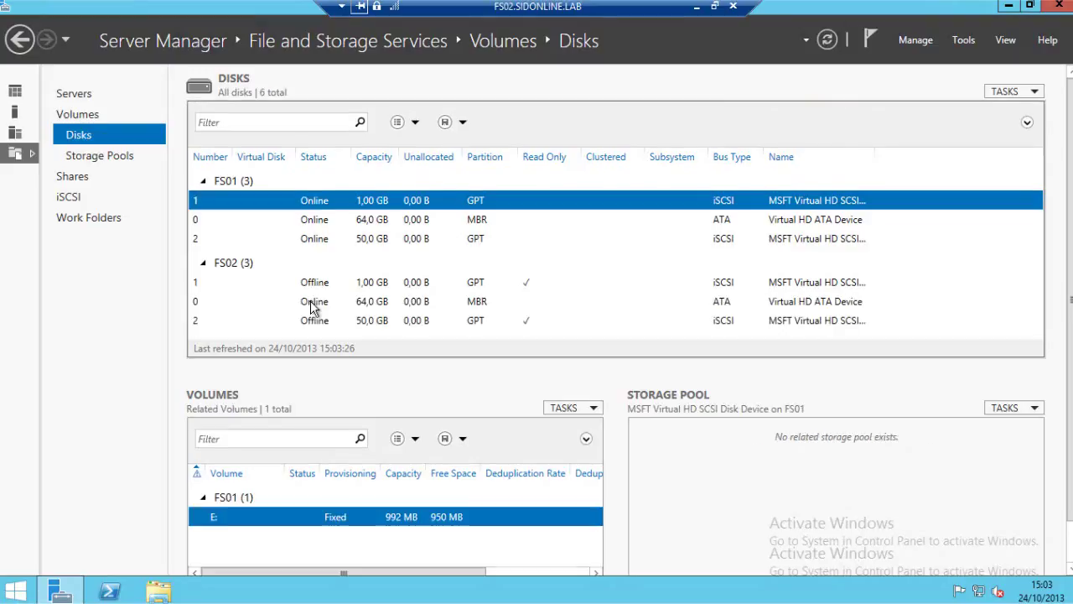
left_click(916, 40)
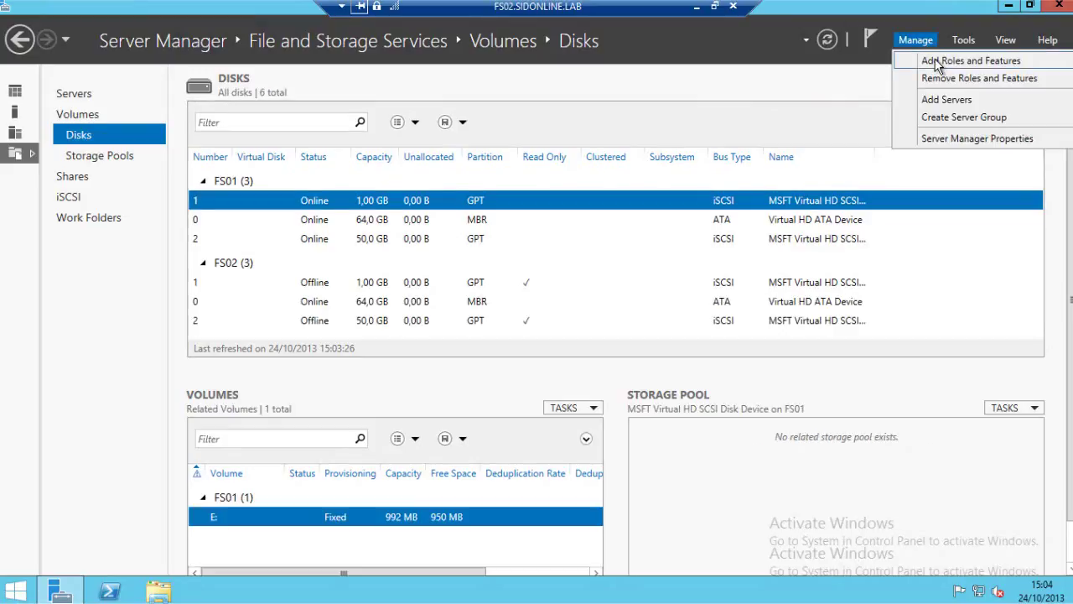
left_click(931, 60)
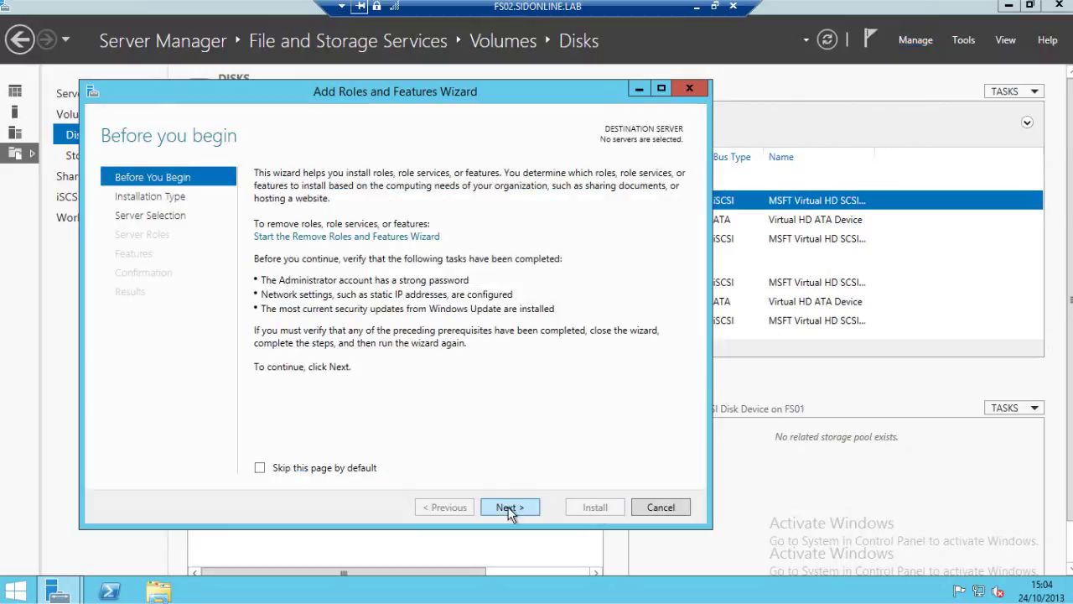
left_click(509, 508)
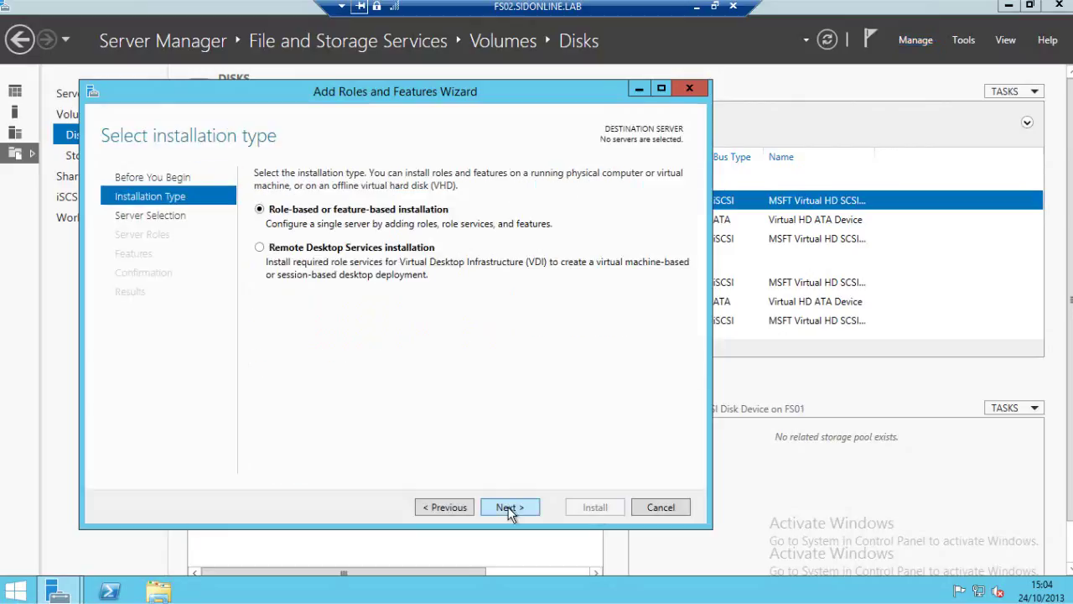
left_click(509, 509)
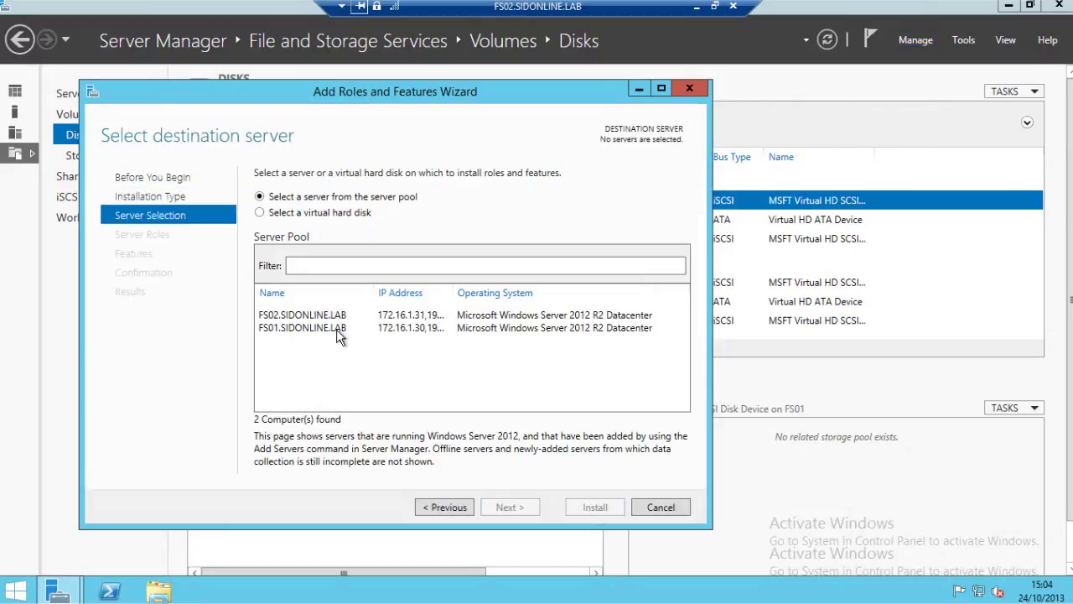
left_click(338, 329)
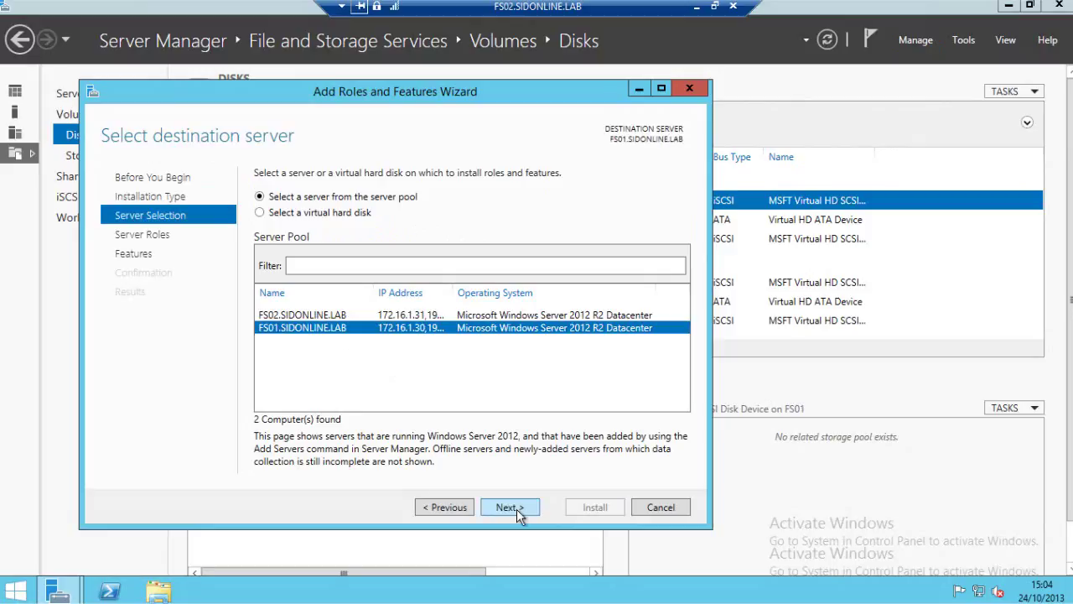
left_click(510, 507)
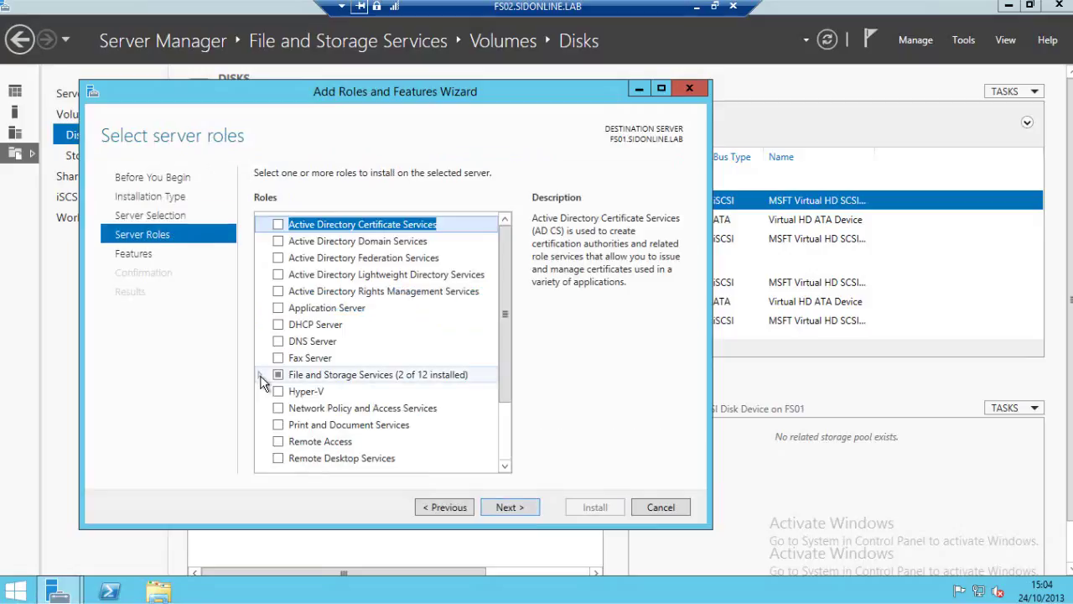
left_click(260, 376)
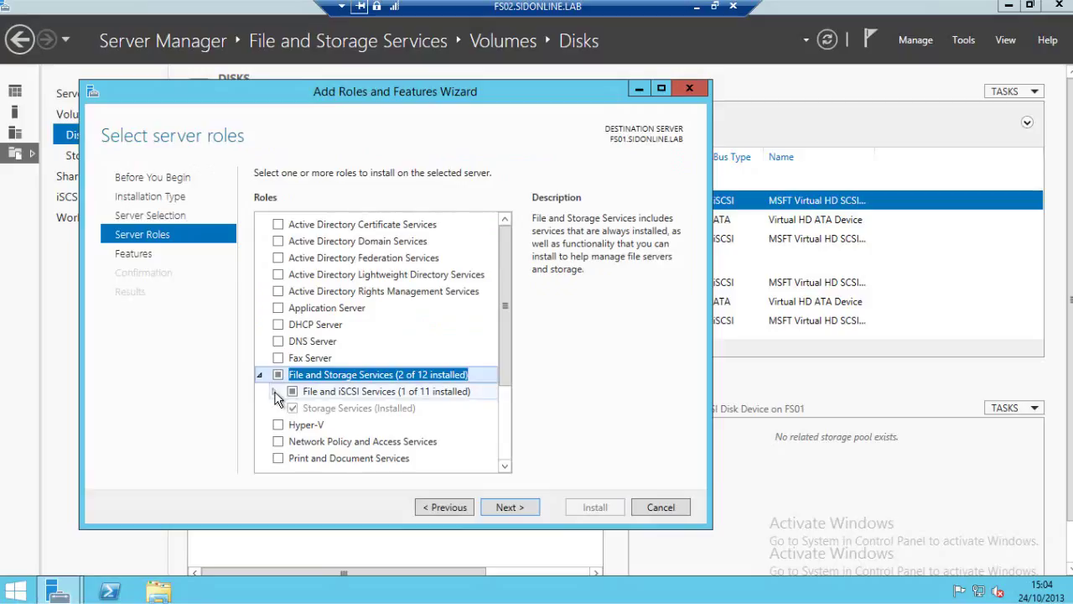
left_click(274, 391)
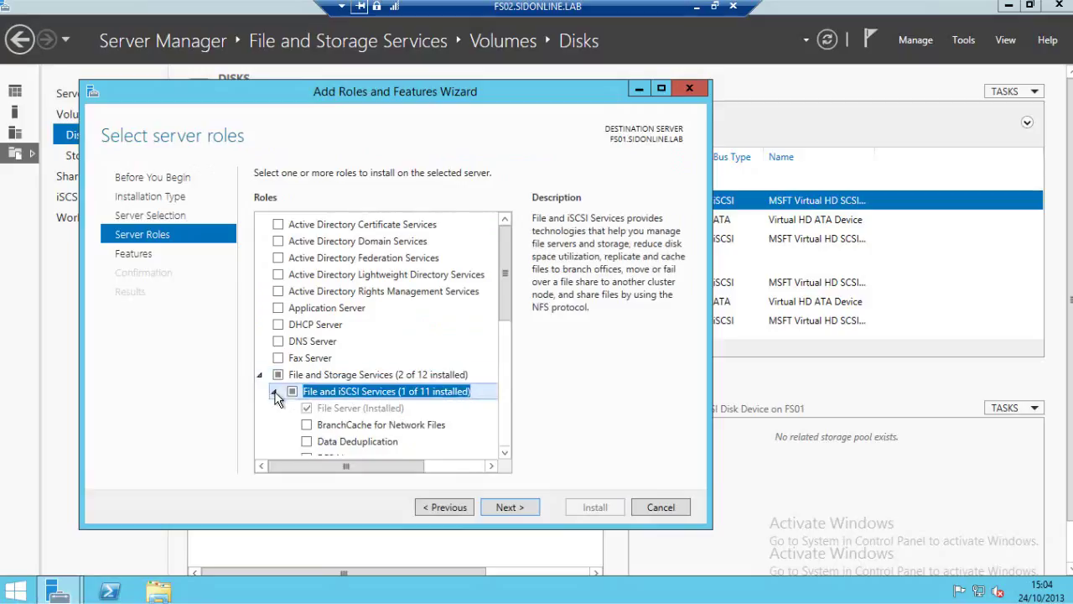
left_click(357, 413)
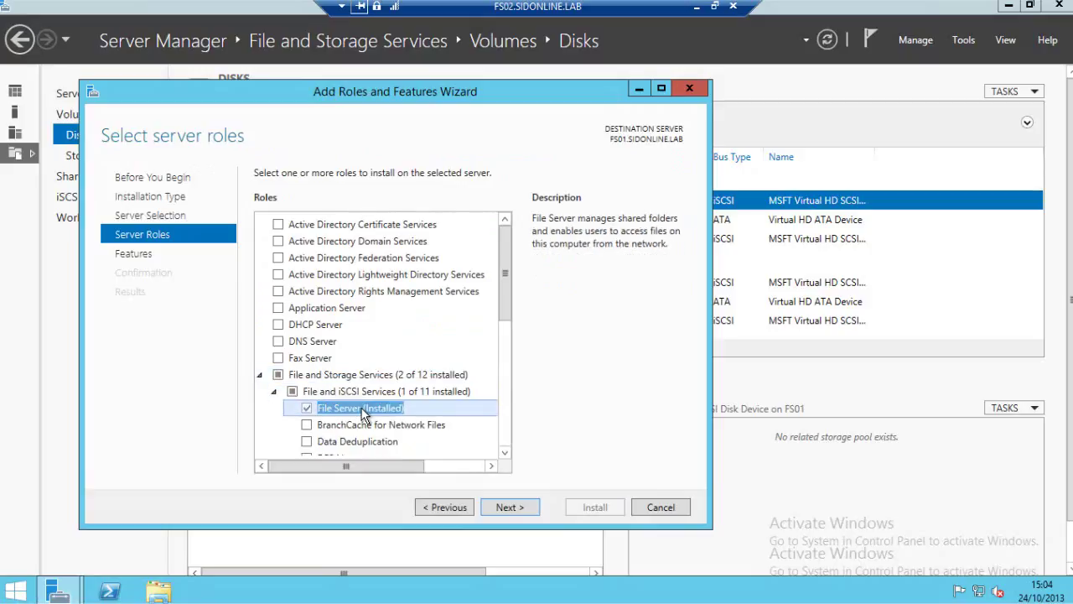
left_click(521, 508)
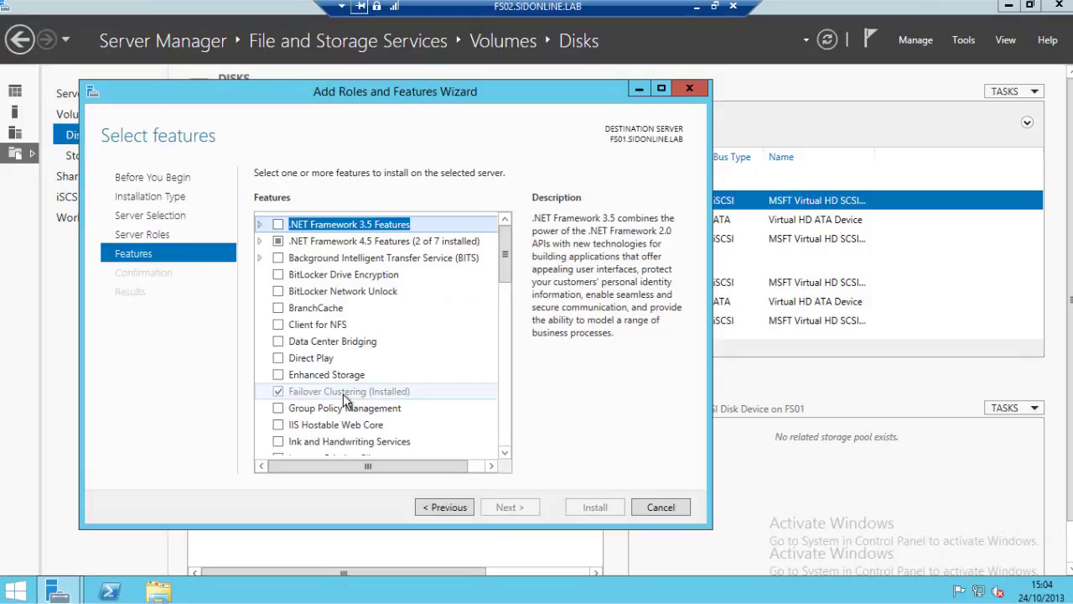
left_click(347, 393)
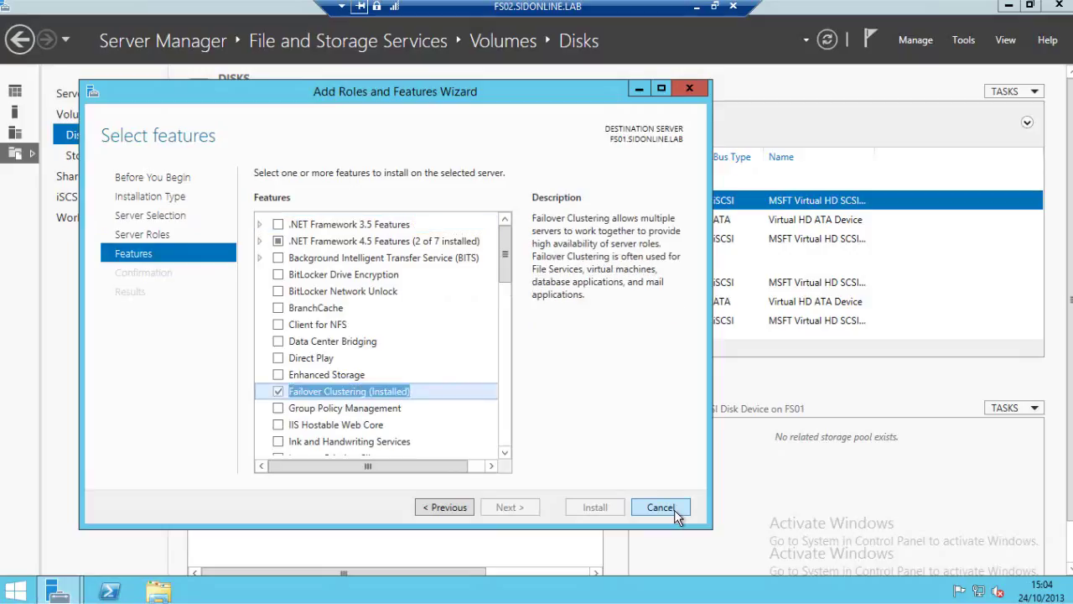
left_click(660, 508)
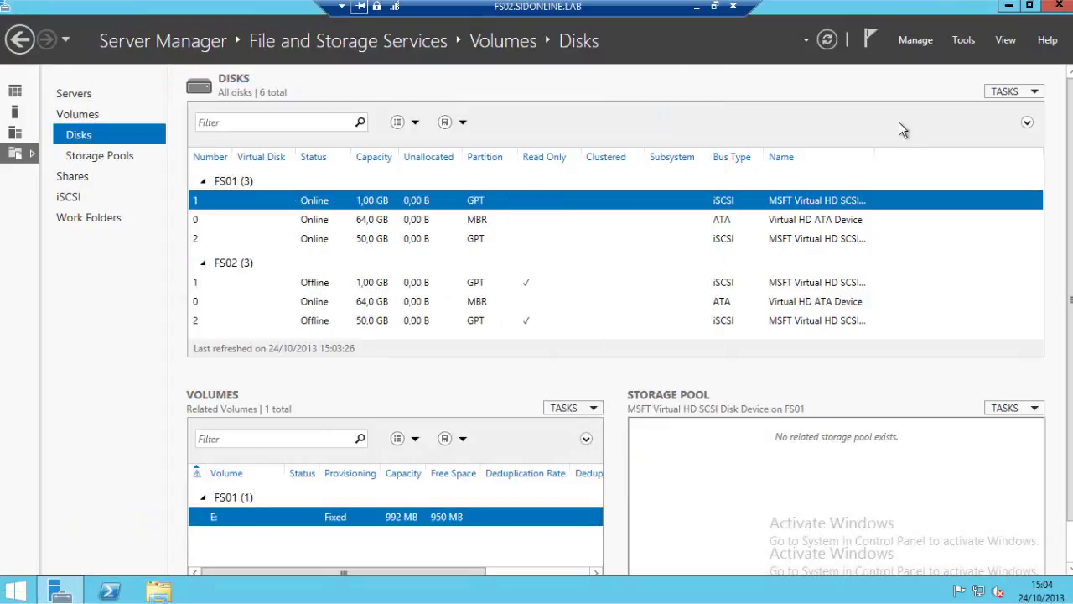
Launch Failover Cluster Manager and start the Validate a Configuration wizard.
left_click(965, 40)
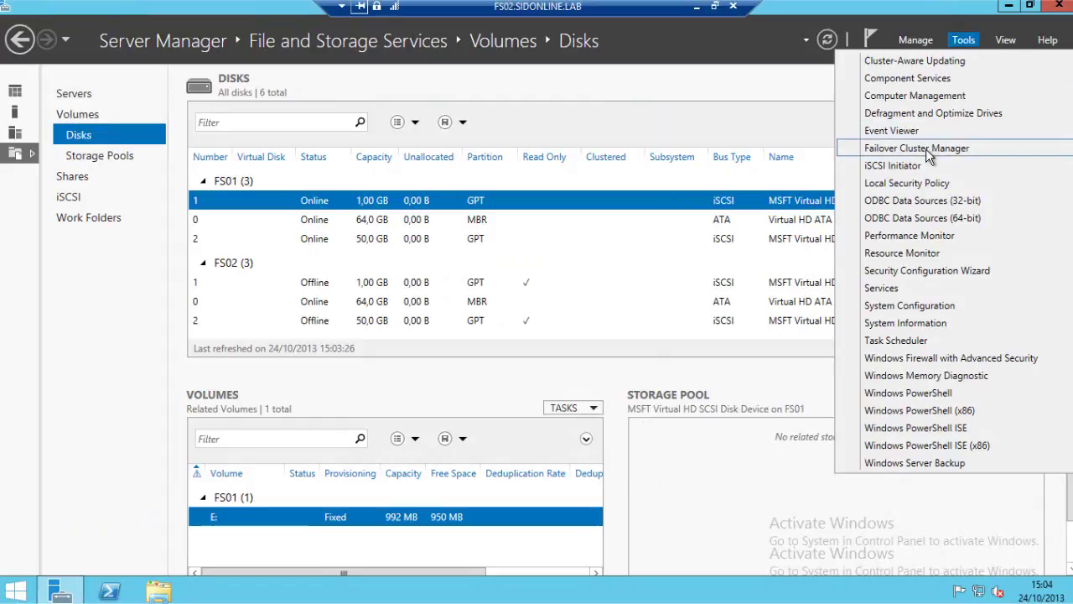
left_click(894, 144)
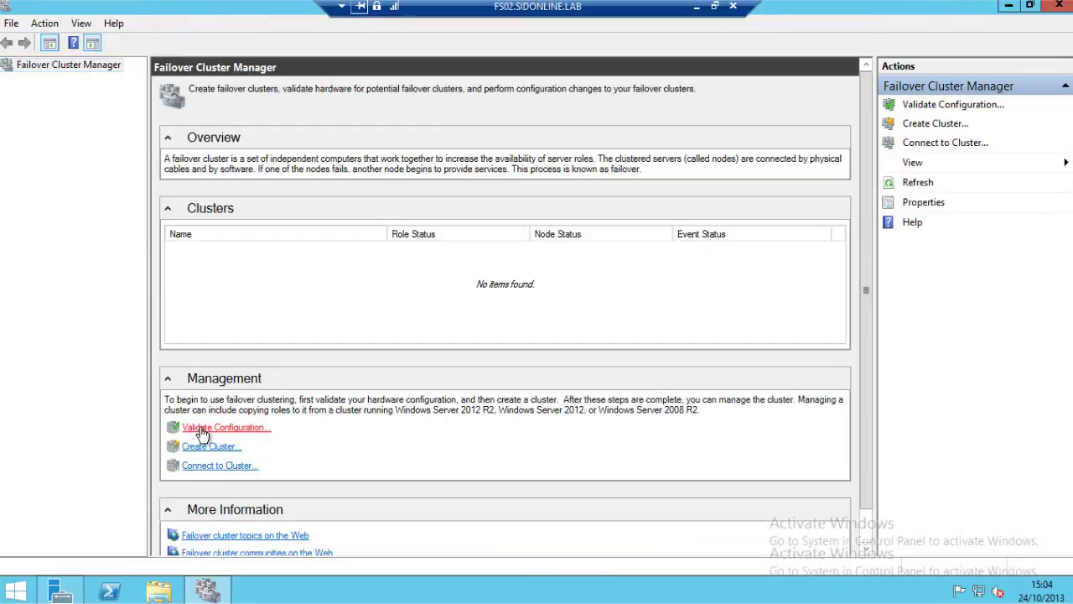
left_click(202, 428)
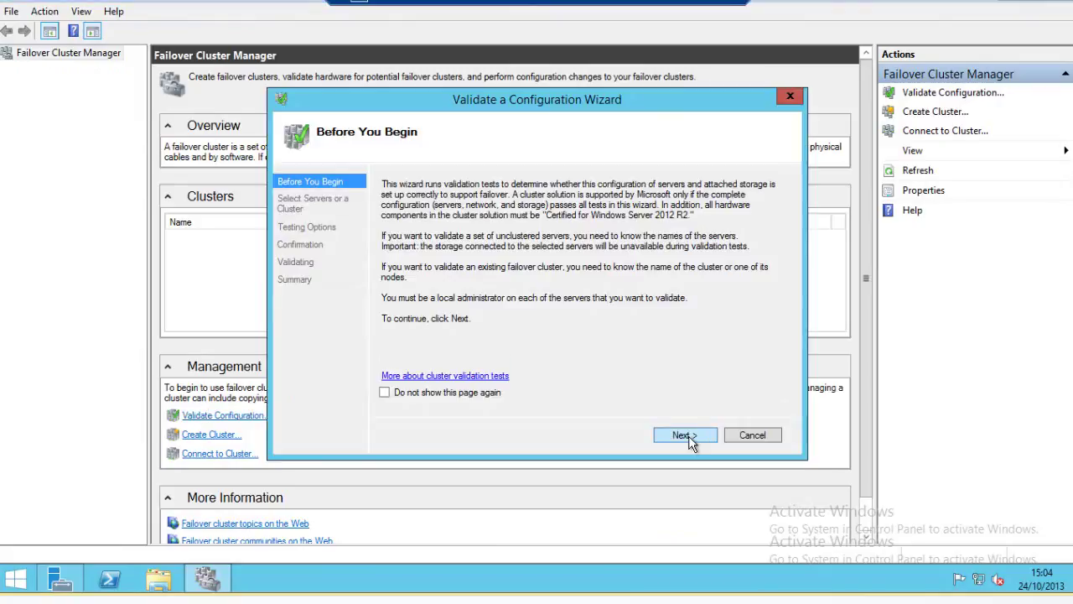
left_click(686, 442)
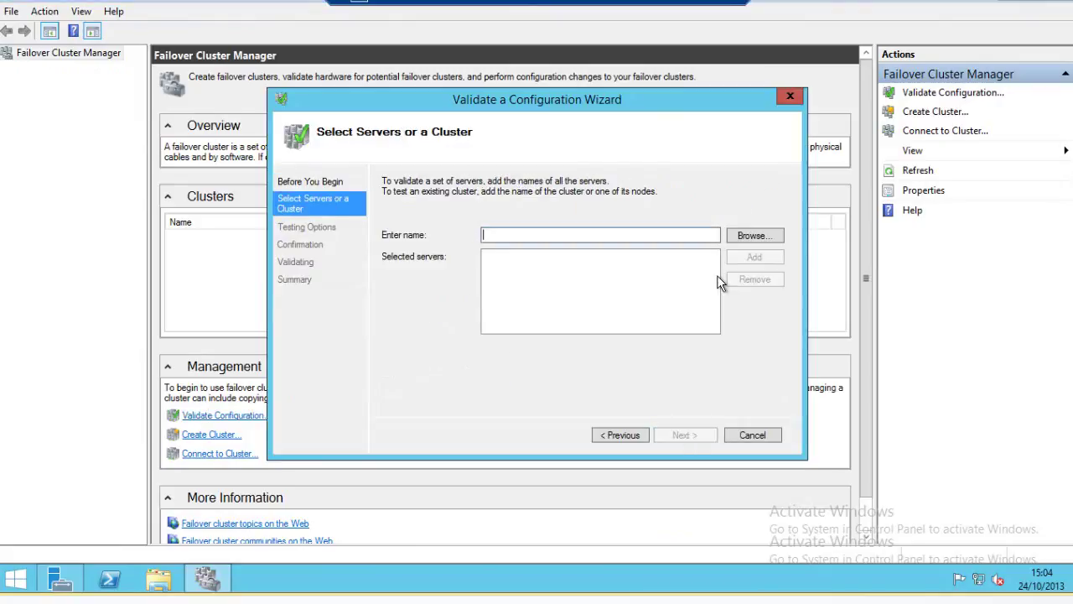
Add FS01 and FS02 as the servers to validate.
left_click(743, 235)
type("fs")
left_click(589, 245)
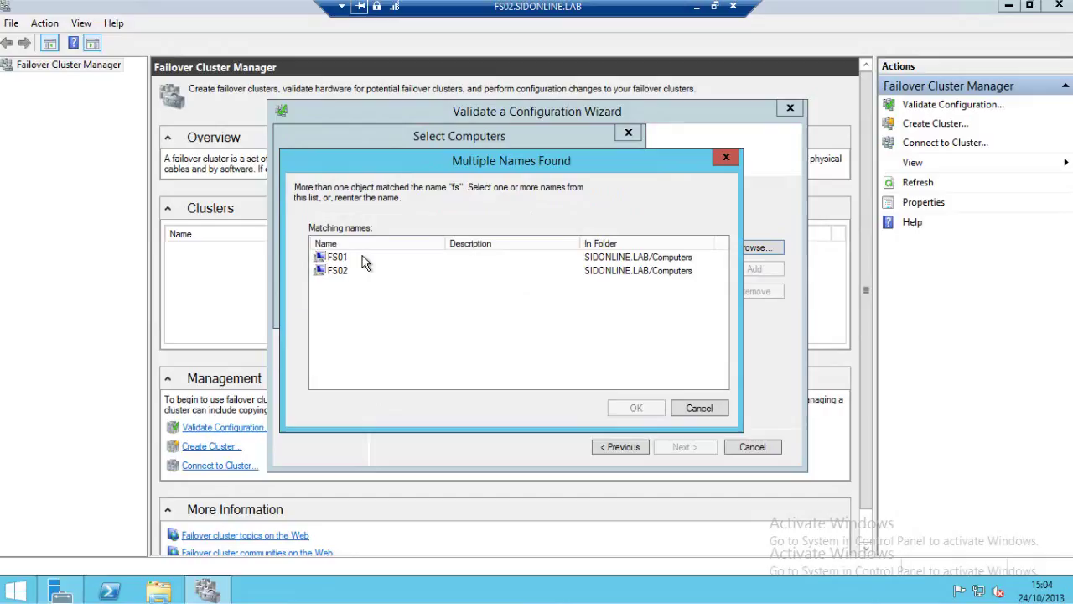
left_click(340, 245)
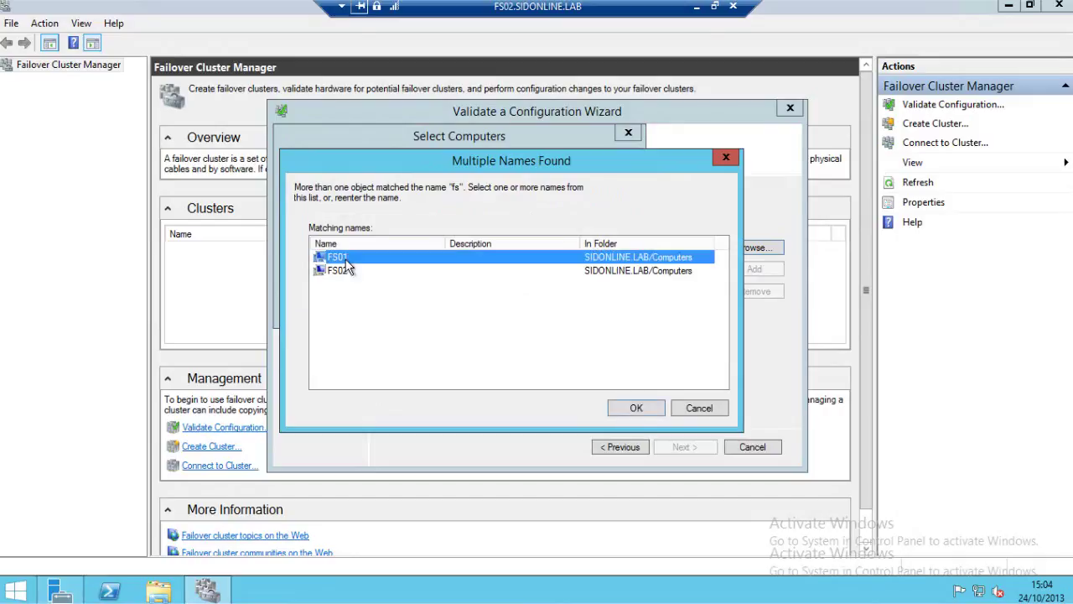
left_click(340, 258, "shift")
left_click(637, 408)
left_click(520, 306)
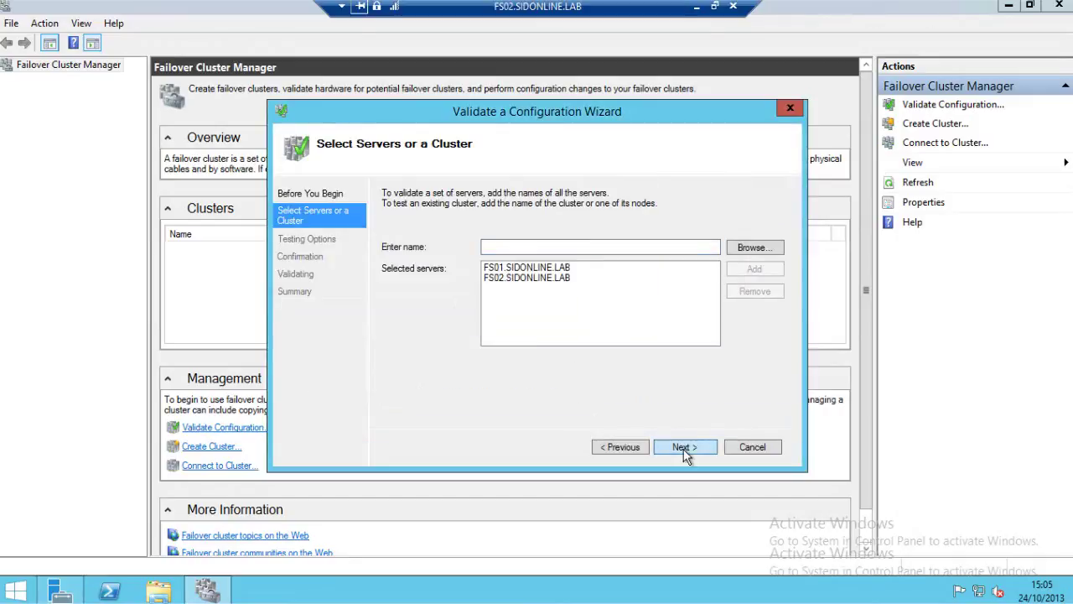
Choose Run all tests and advance to the Confirmation page.
left_click(683, 447)
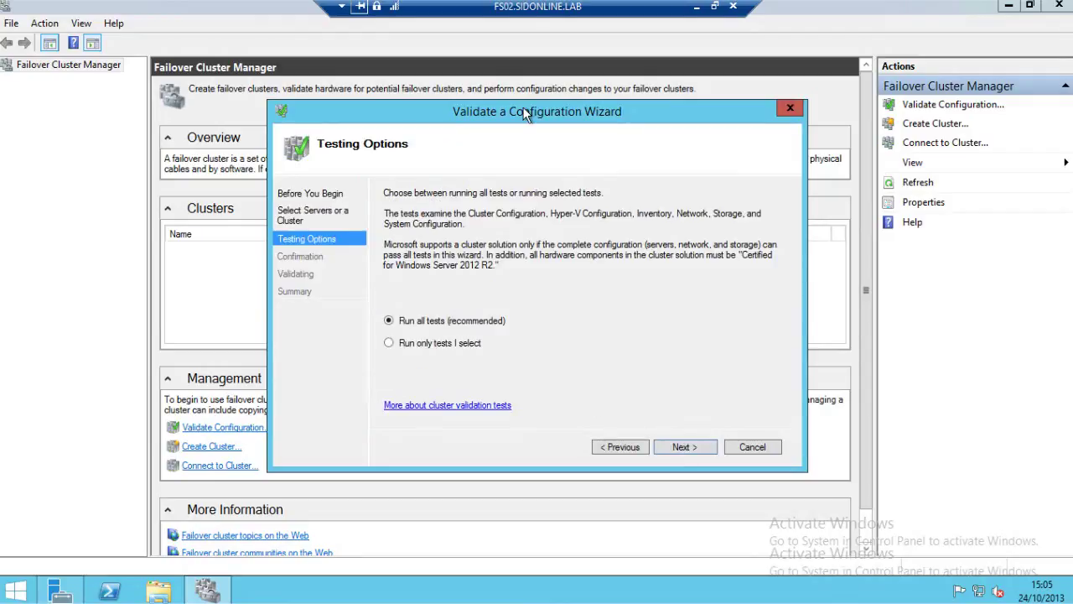
left_click_drag(523, 106, 488, 91)
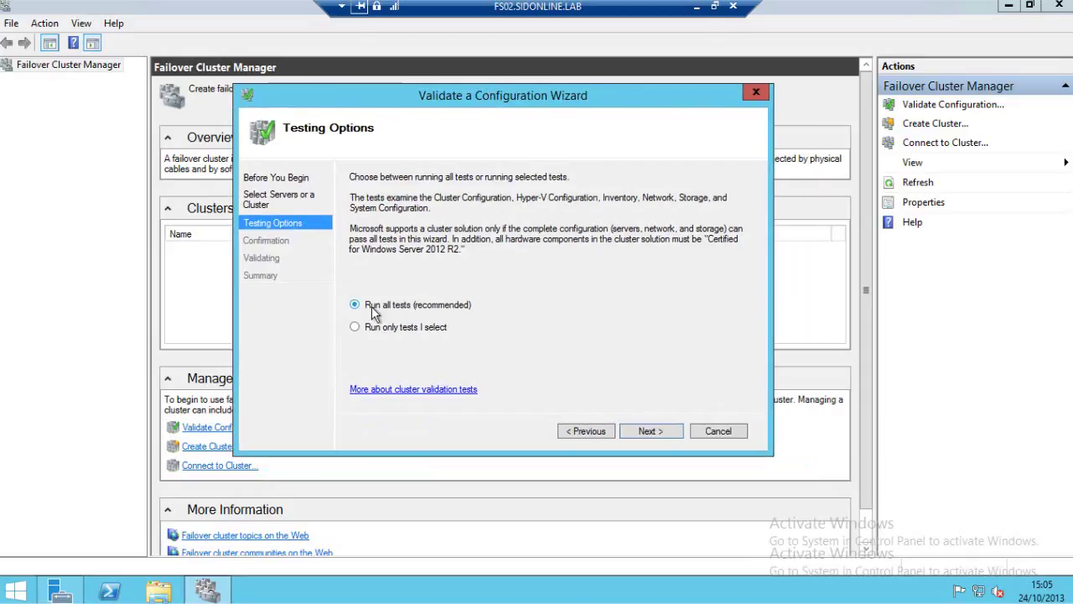
left_click(650, 431)
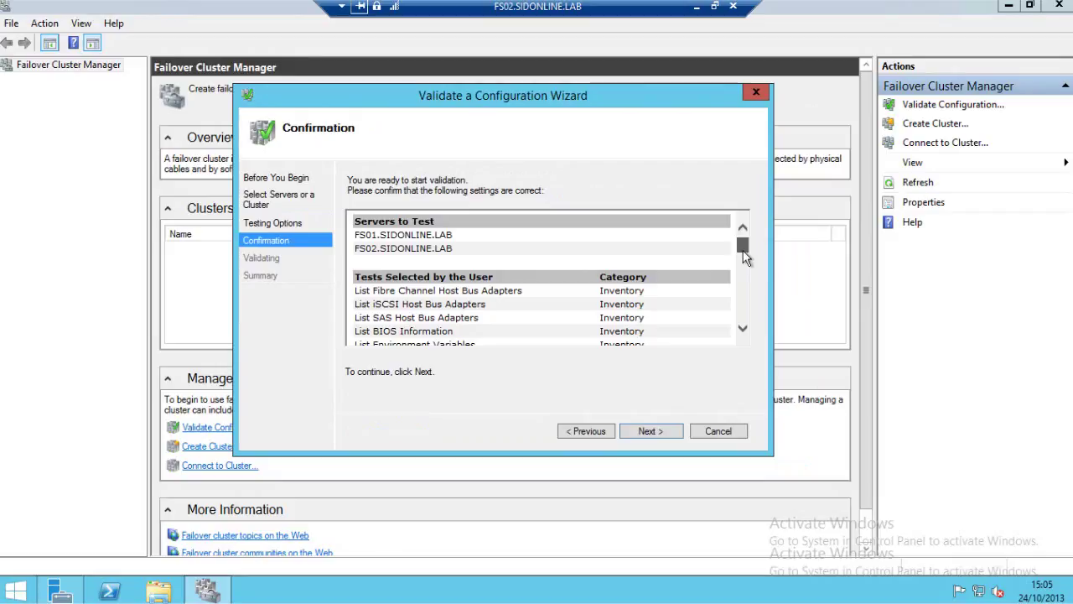
left_click_drag(743, 252, 744, 292)
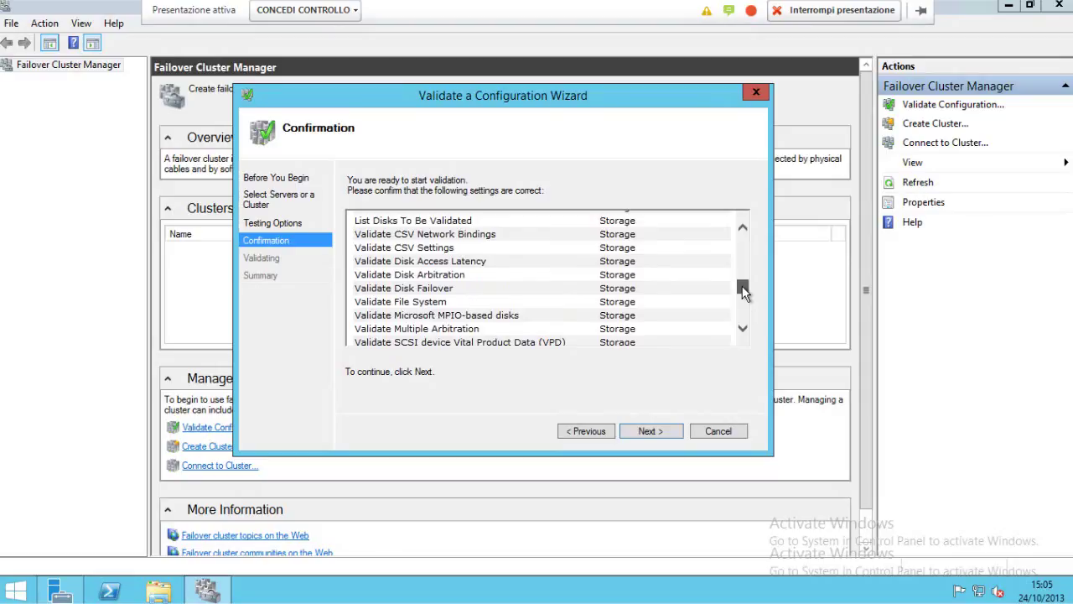
left_click_drag(743, 289, 743, 324)
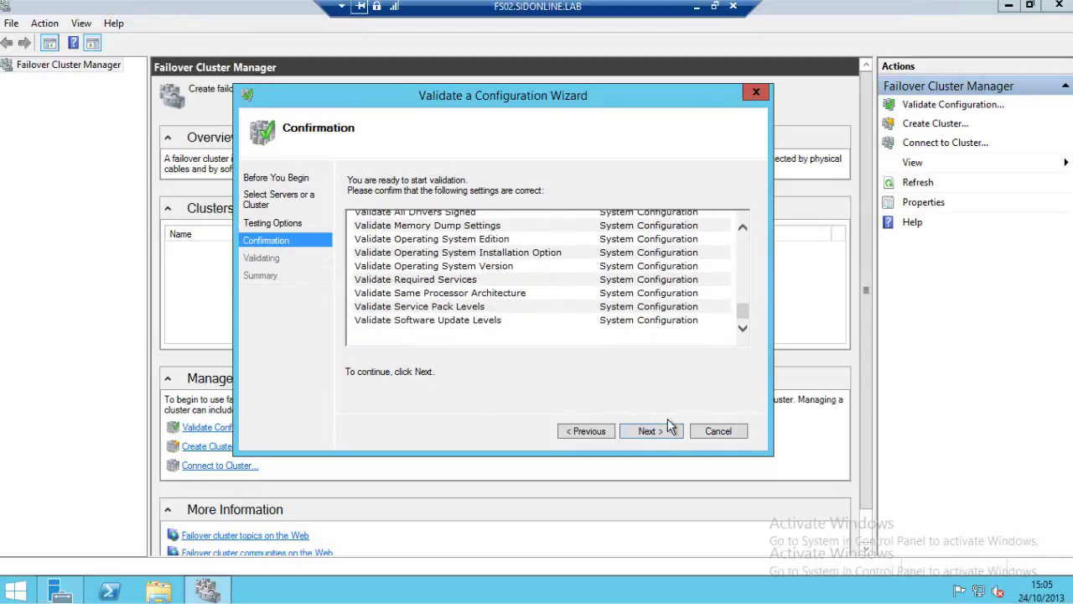
Run the validation tests on FS01 and FS02 and wait for the Summary page.
left_click(662, 431)
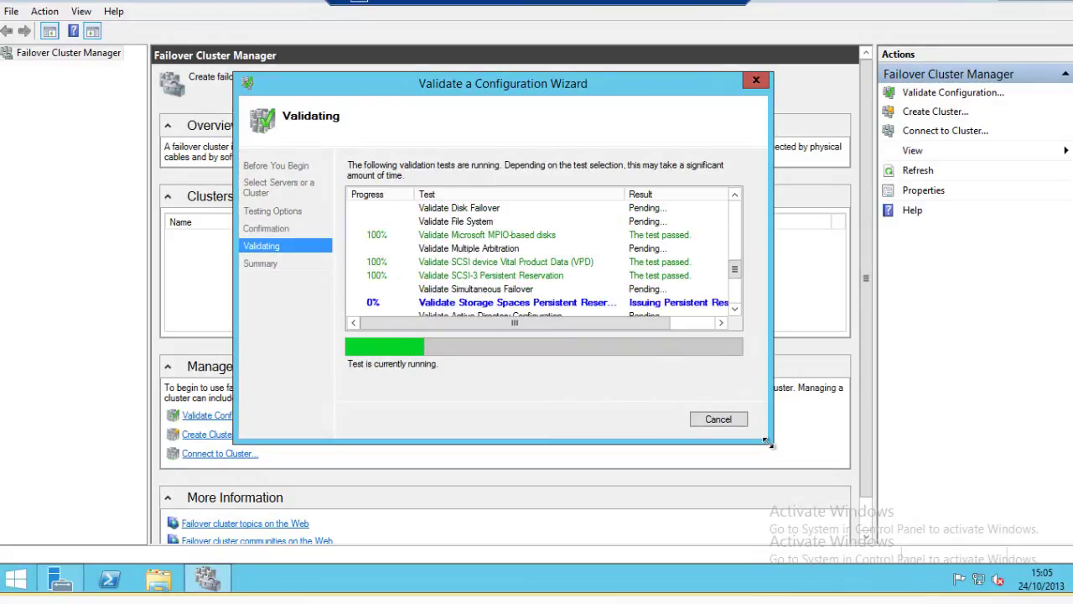
left_click_drag(767, 442, 1011, 568)
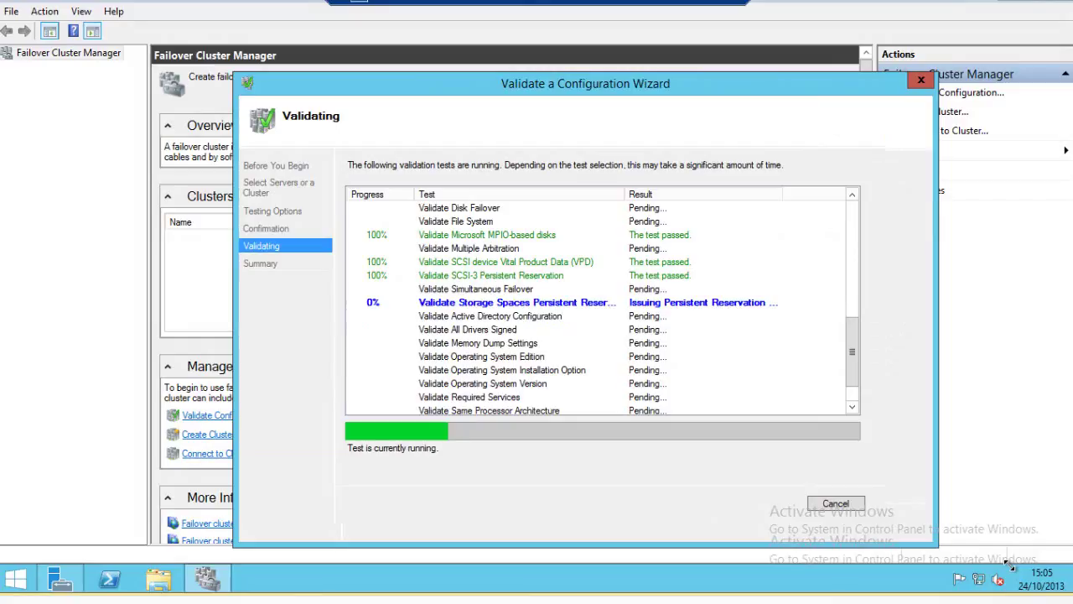
left_click_drag(1013, 568, 1061, 520)
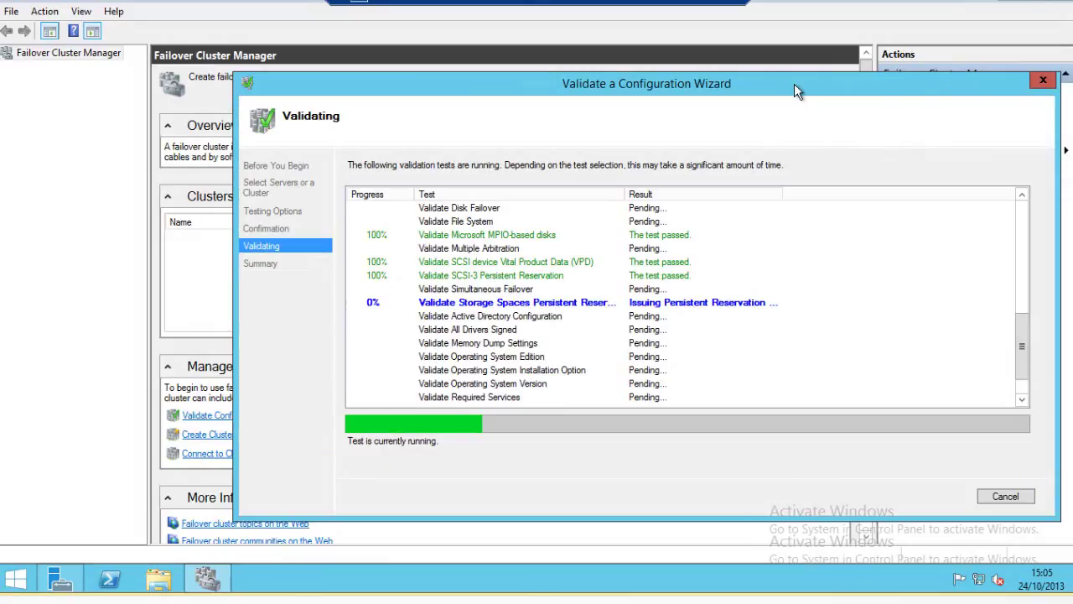
left_click_drag(794, 83, 694, 50)
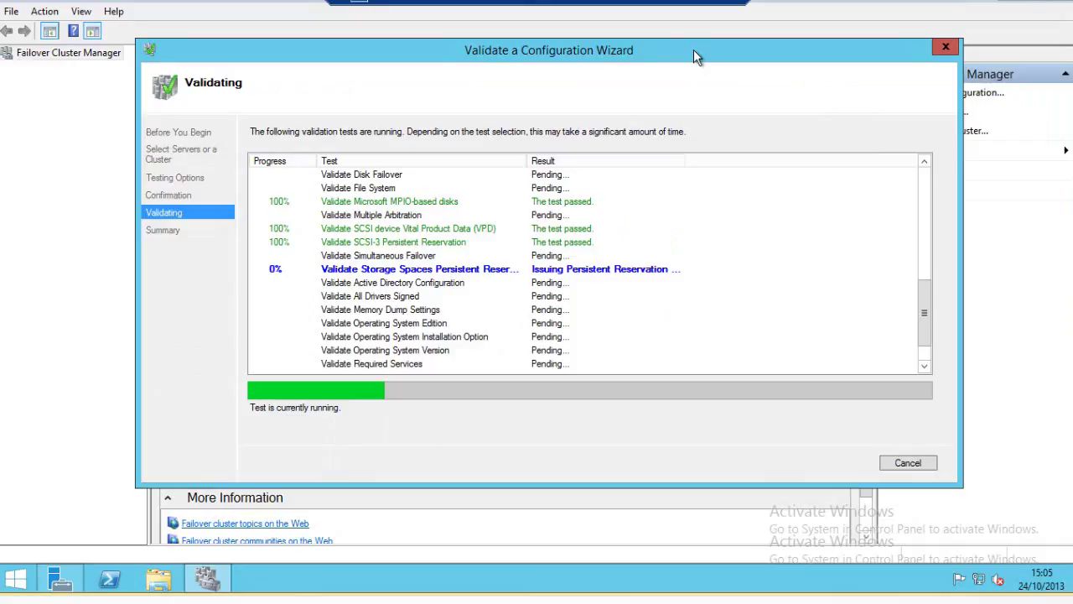
left_click_drag(693, 50, 689, 52)
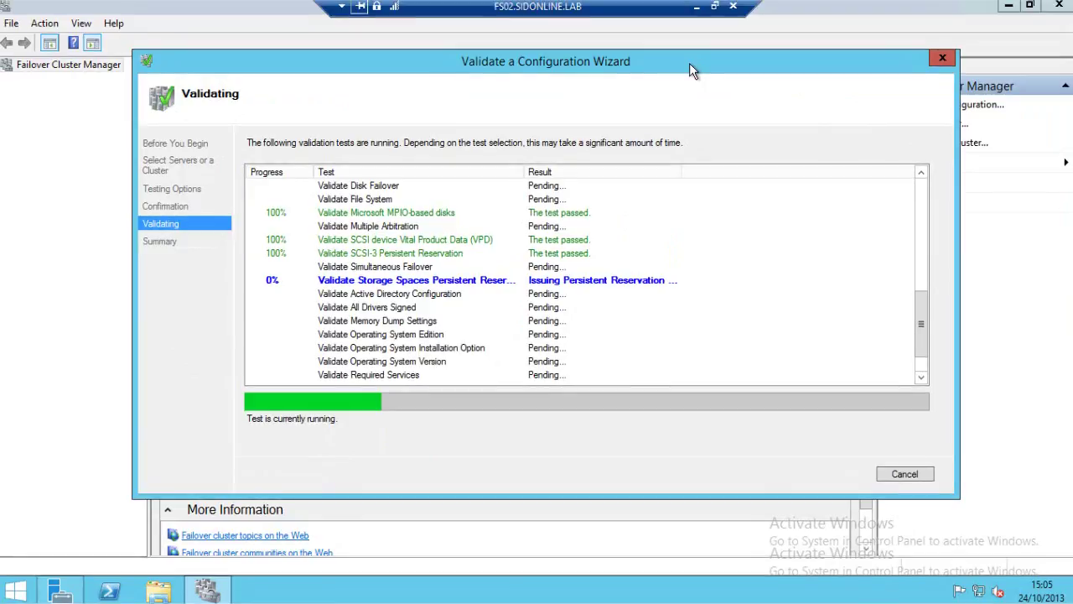
left_click_drag(689, 63, 686, 69)
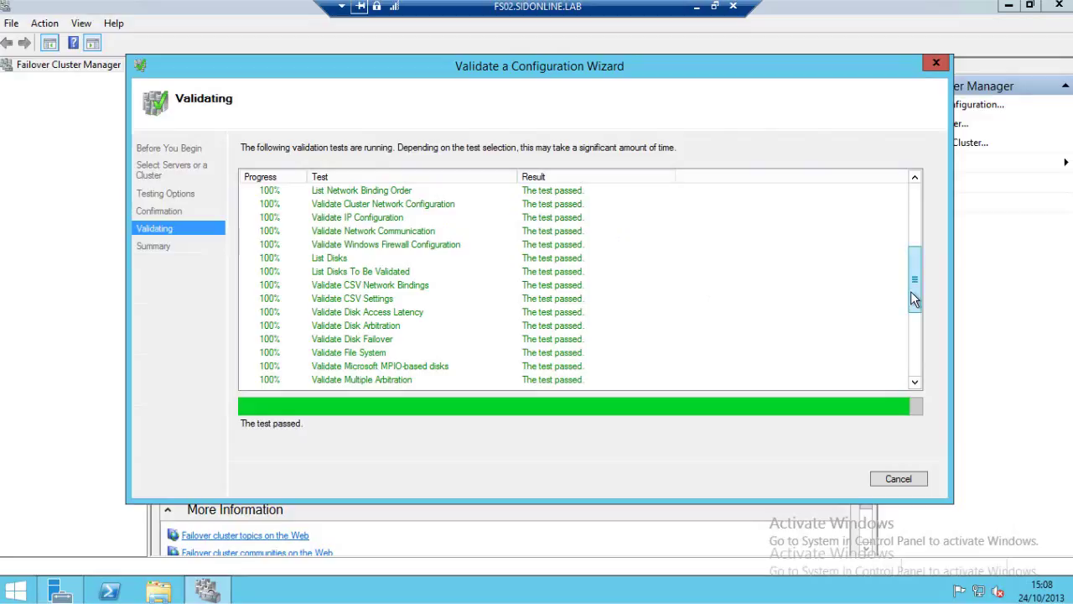
left_click_drag(911, 293, 917, 361)
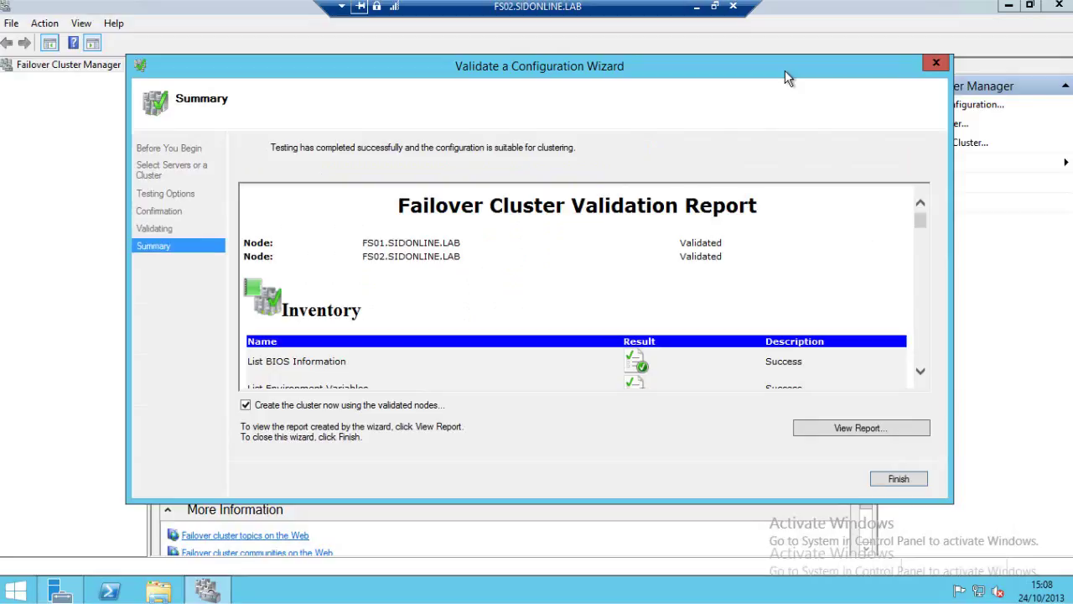
Open the full validation report from the wizard's Summary page.
left_click_drag(786, 72, 771, 40)
left_click_drag(932, 473, 997, 521)
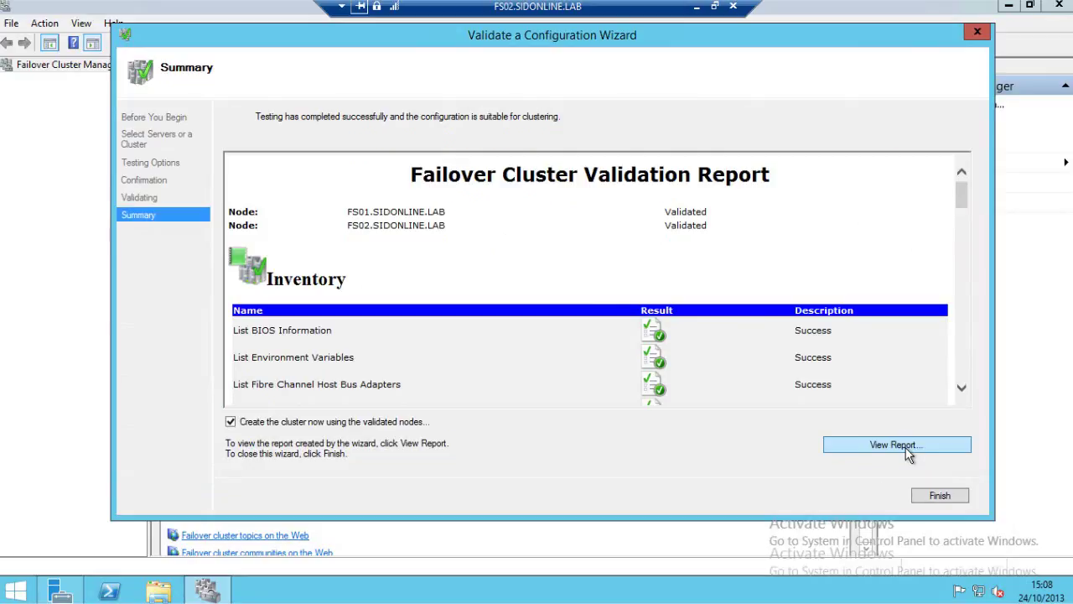
left_click(906, 448)
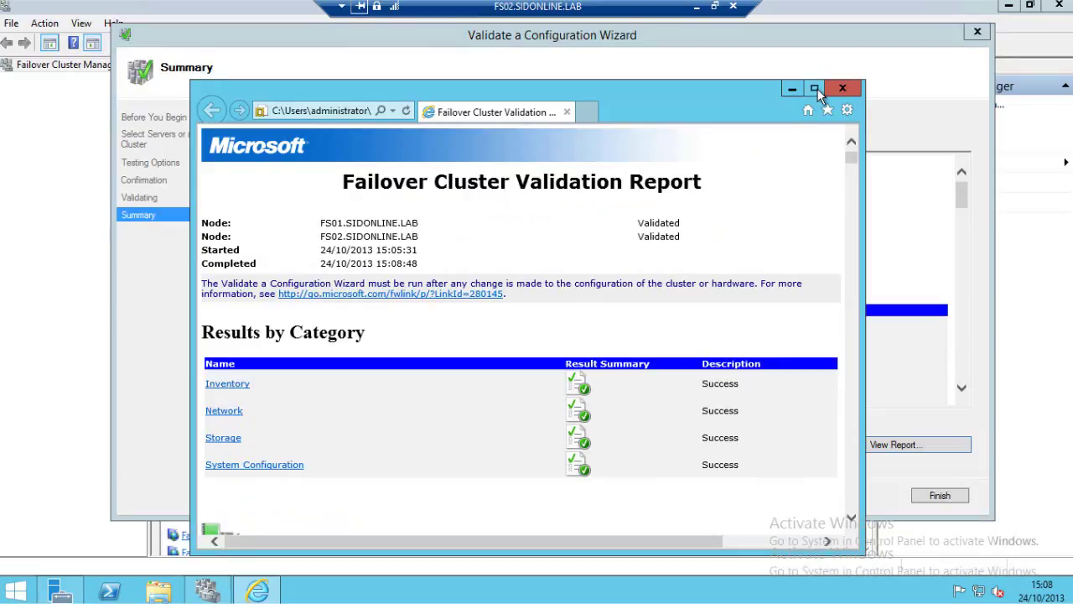
left_click(815, 89)
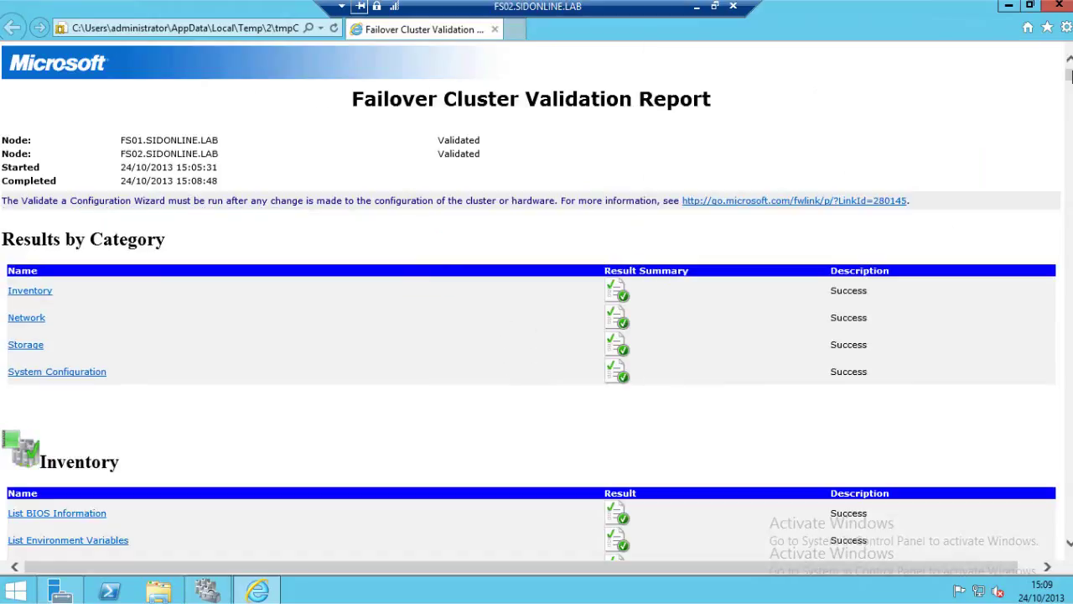
scroll(536, 335, "down", 3)
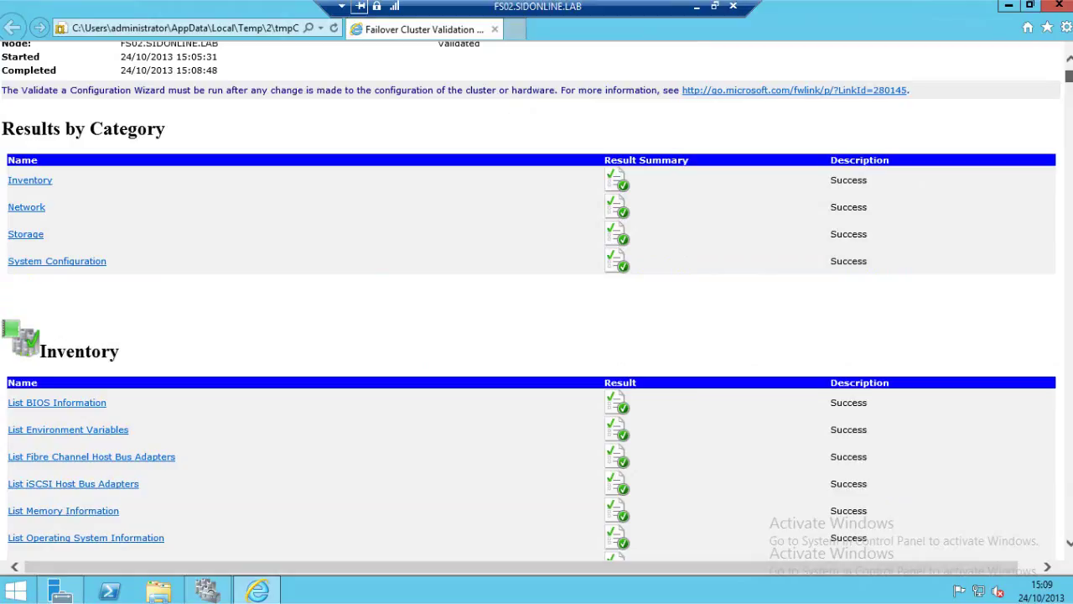
left_click(1070, 109)
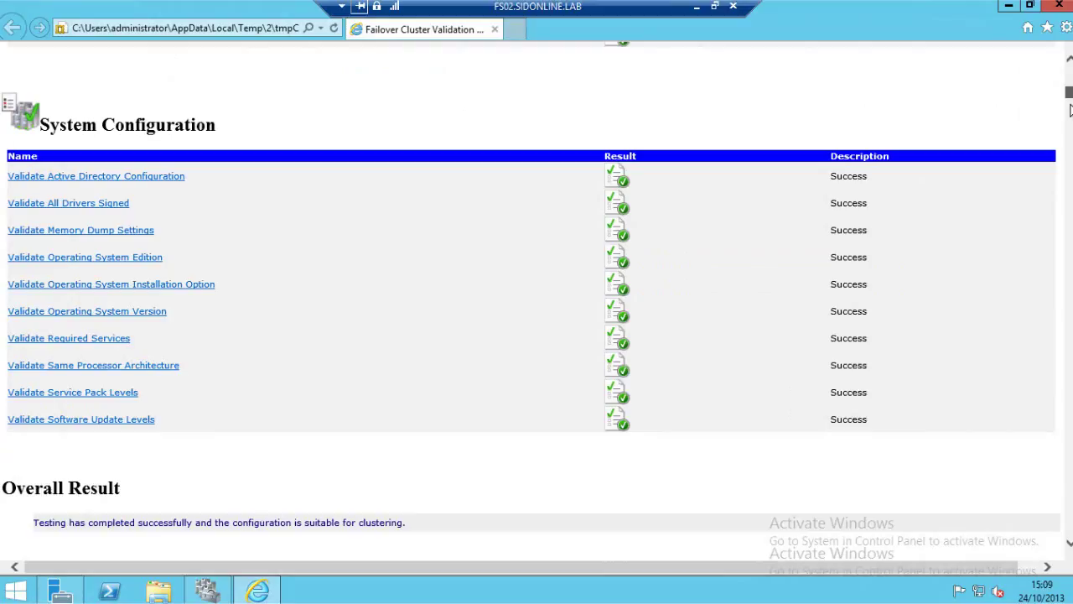
left_click_drag(1070, 109, 1070, 124)
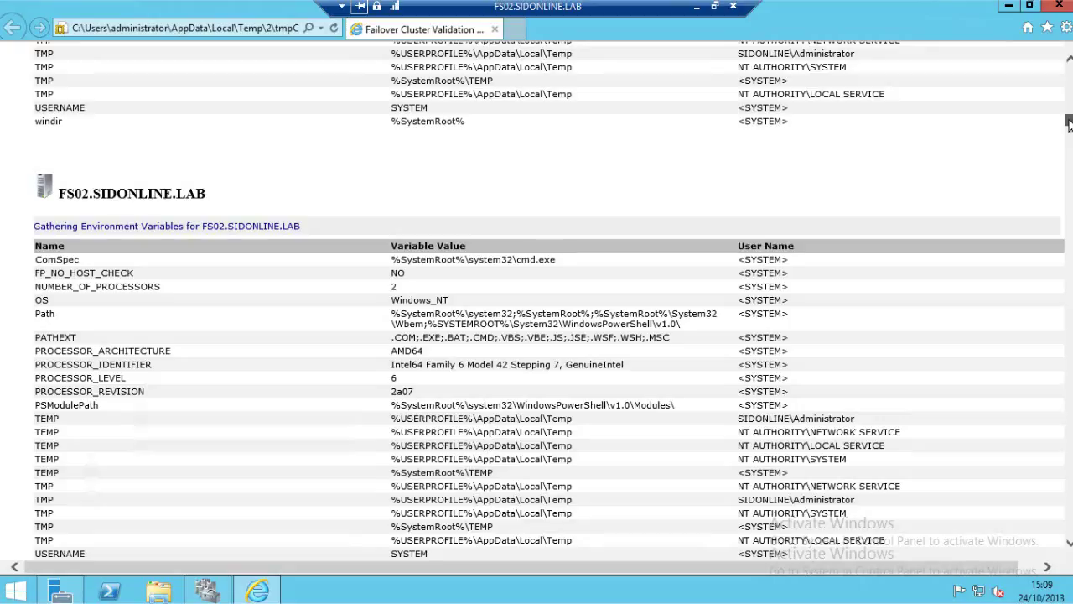
left_click_drag(1070, 125, 1070, 127)
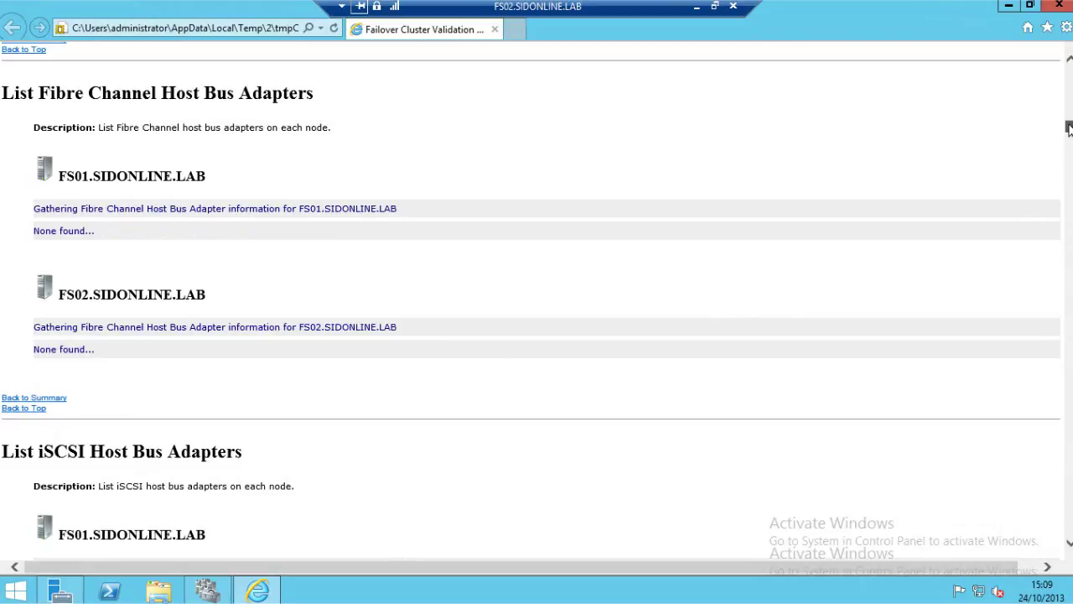
left_click_drag(1071, 128, 1071, 162)
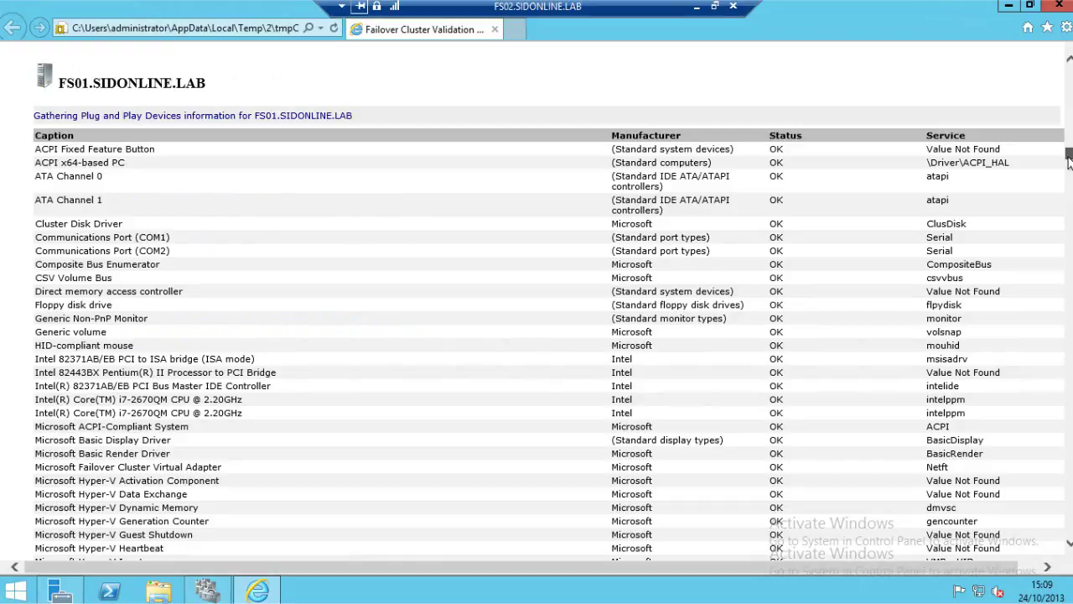
left_click_drag(1070, 162, 1070, 200)
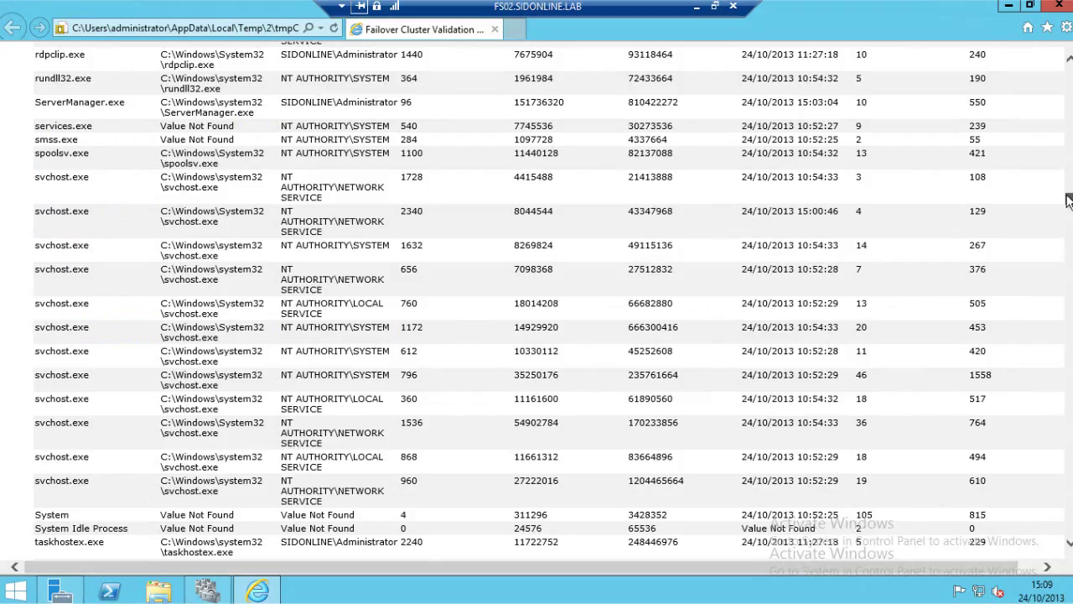
left_click_drag(1070, 200, 1070, 77)
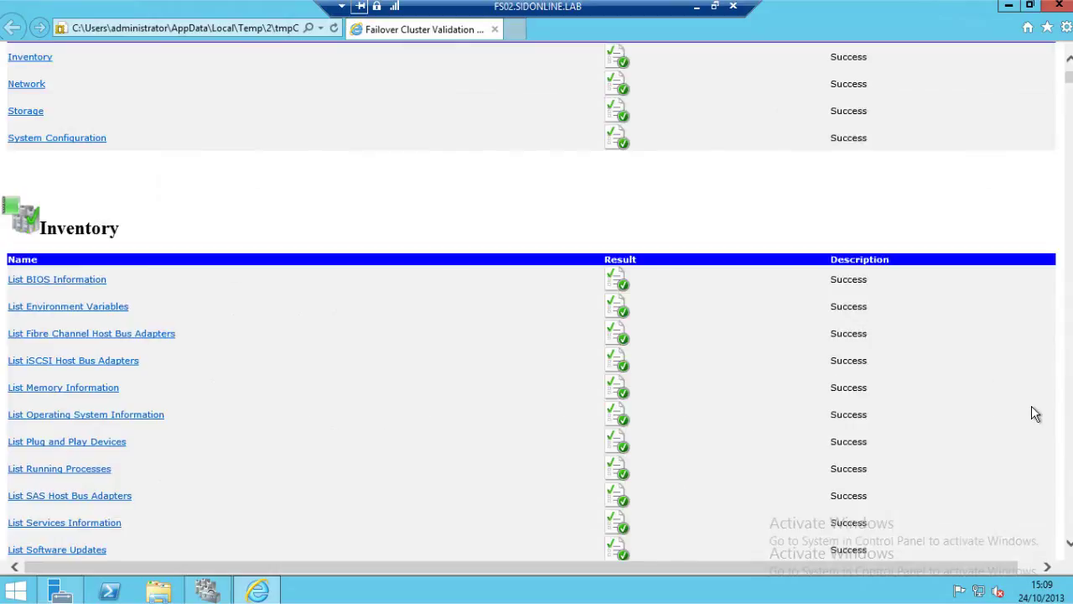
scroll(628, 259, "down", 3)
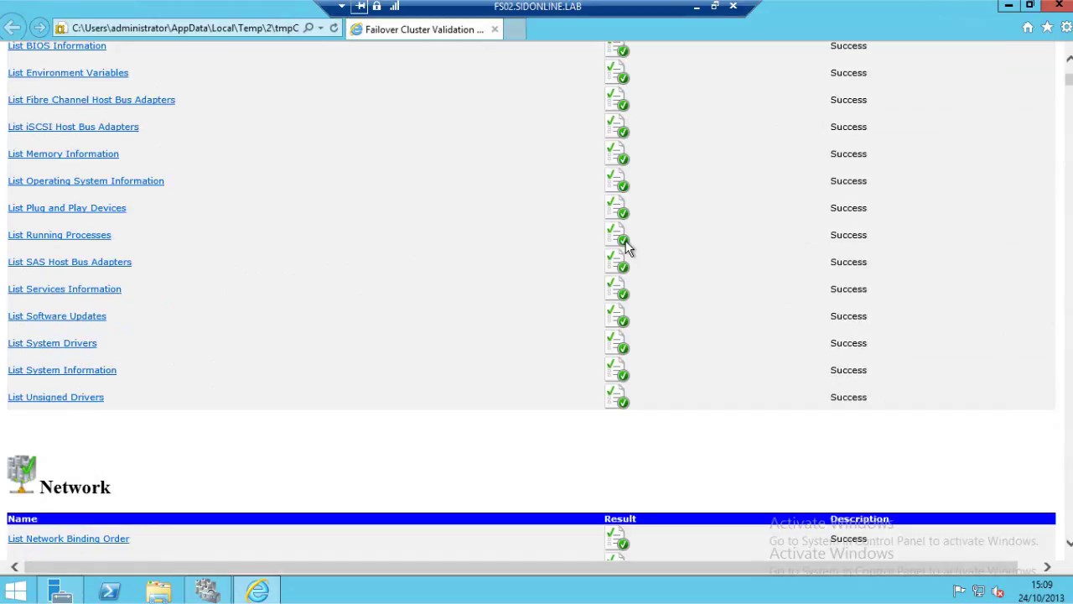
scroll(628, 244, "down", 3)
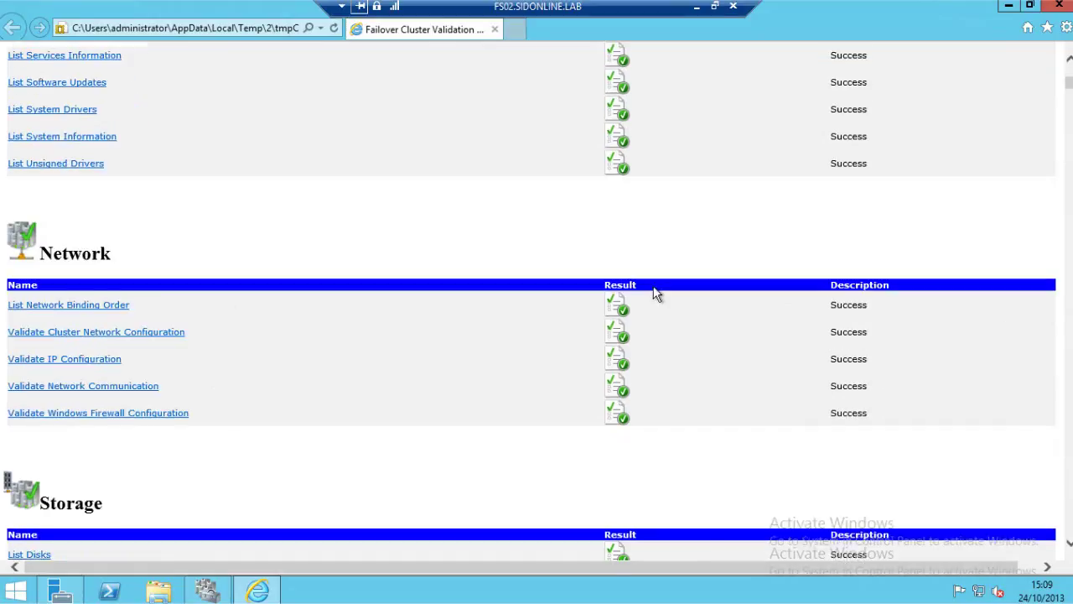
scroll(658, 297, "down", 2)
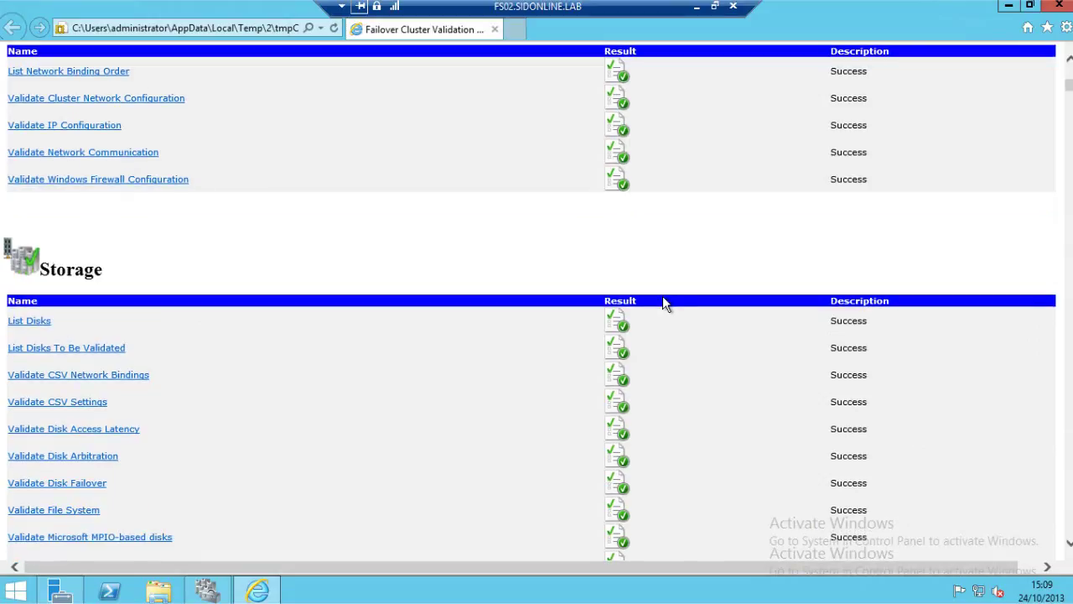
scroll(662, 298, "down", 3)
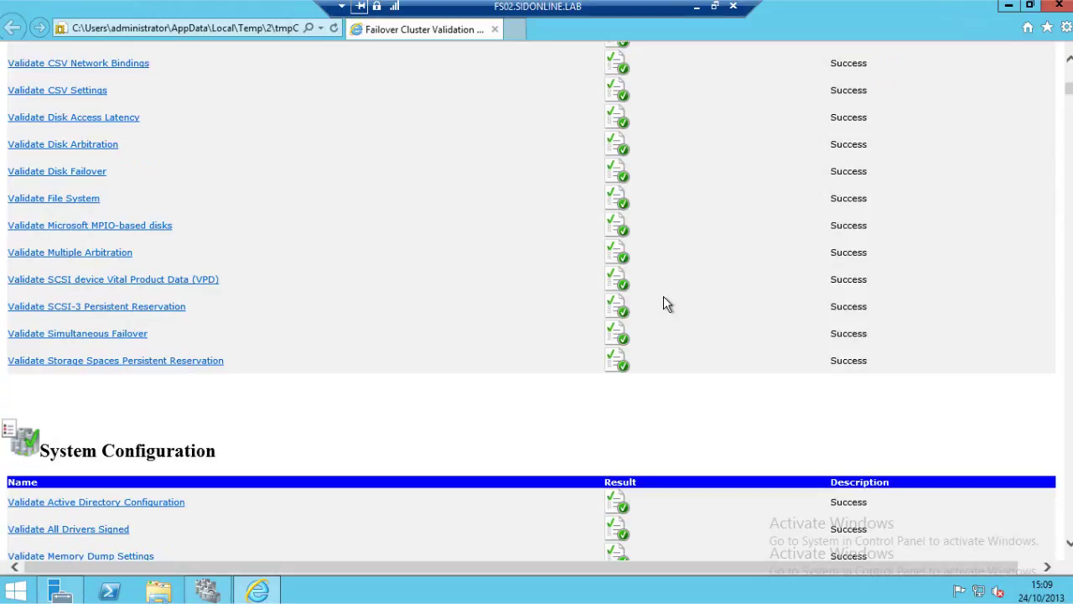
scroll(664, 303, "down", 3)
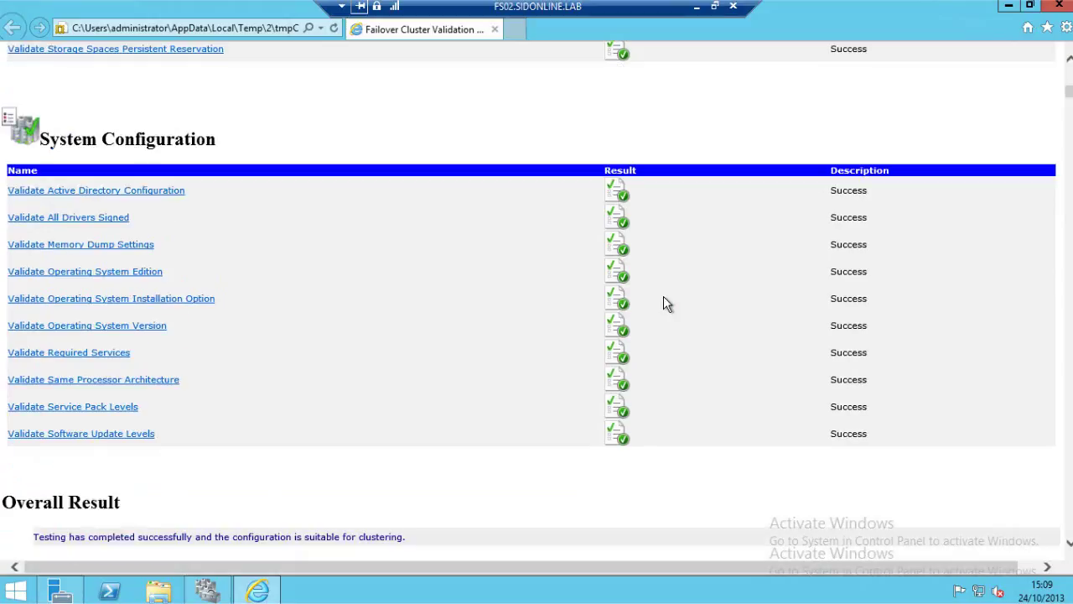
scroll(665, 303, "up", 5)
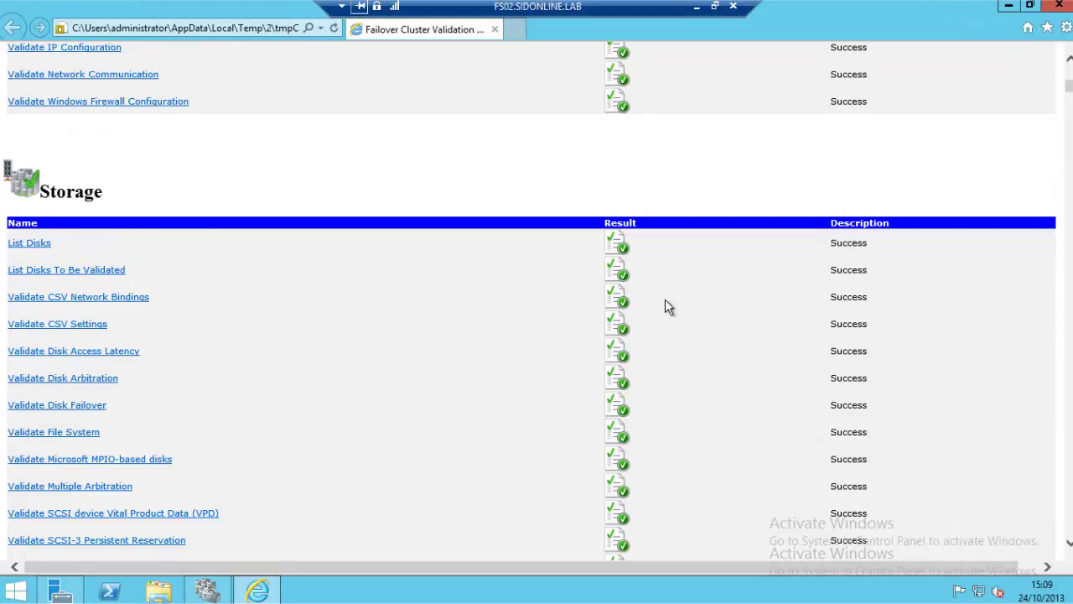
scroll(668, 307, "up", 10)
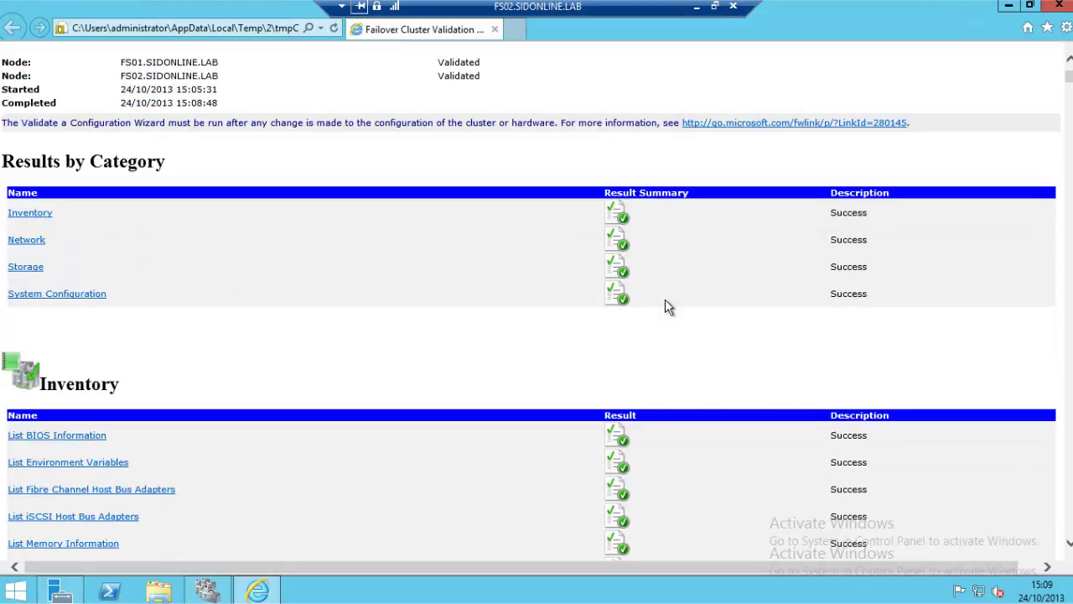
scroll(669, 307, "up", 2)
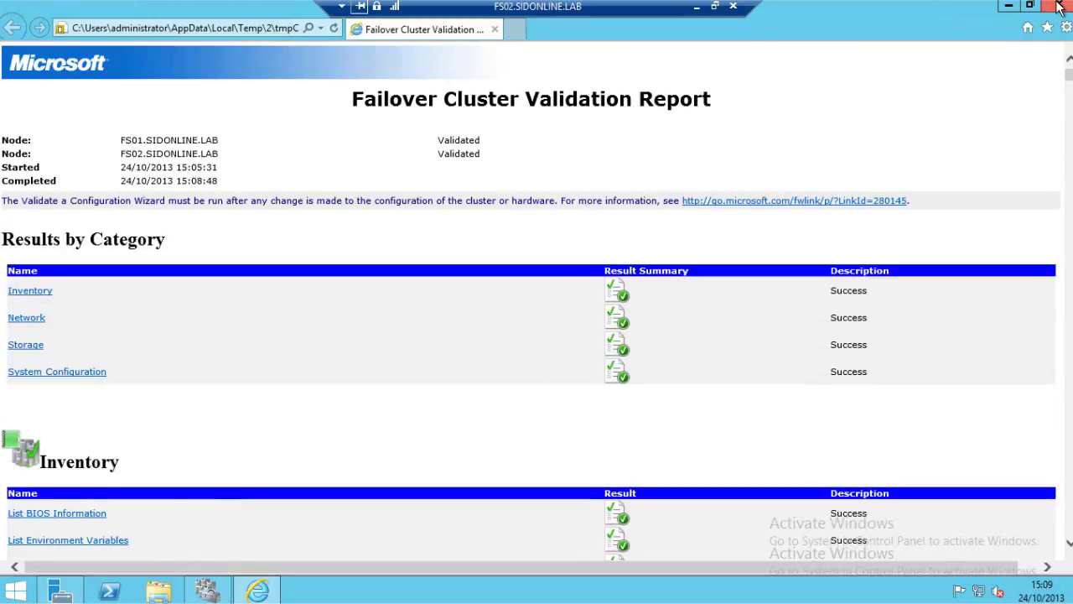
Close the validation report and finish validation to start creating the cluster.
left_click(1059, 6)
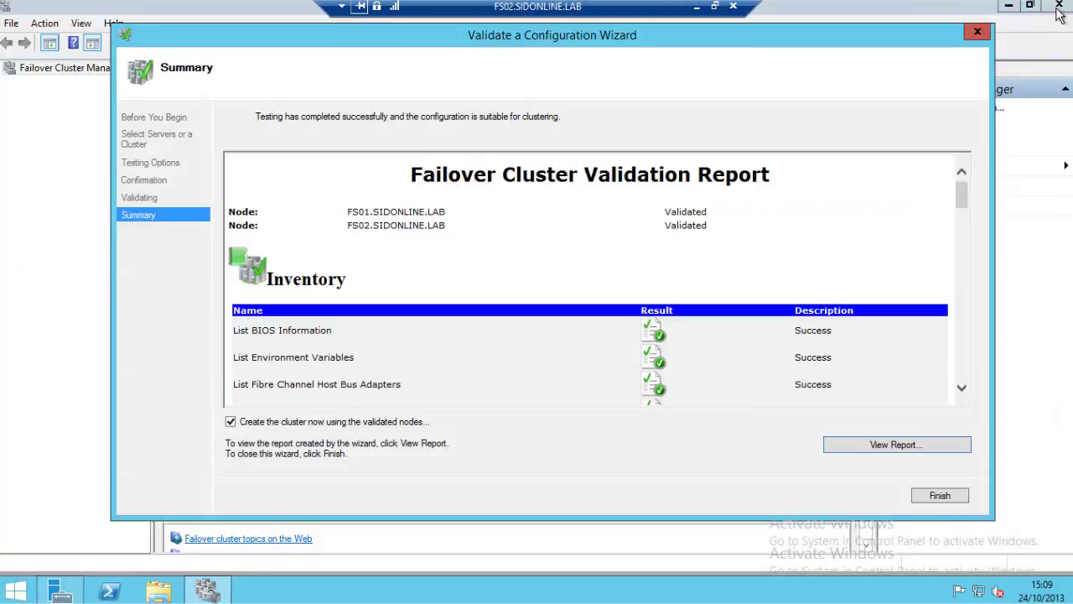
left_click(934, 497)
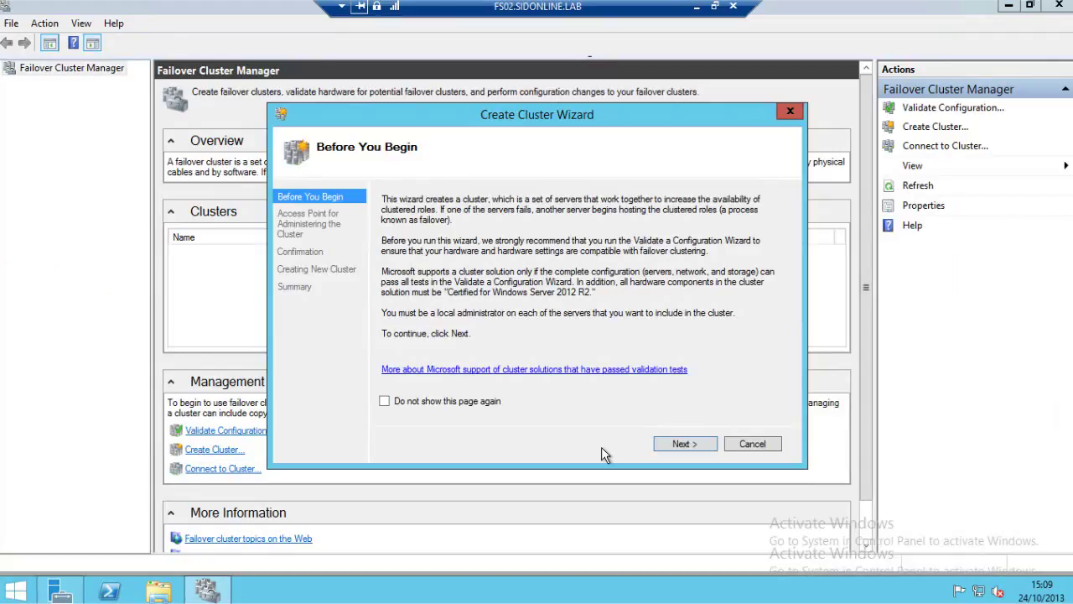
left_click(682, 444)
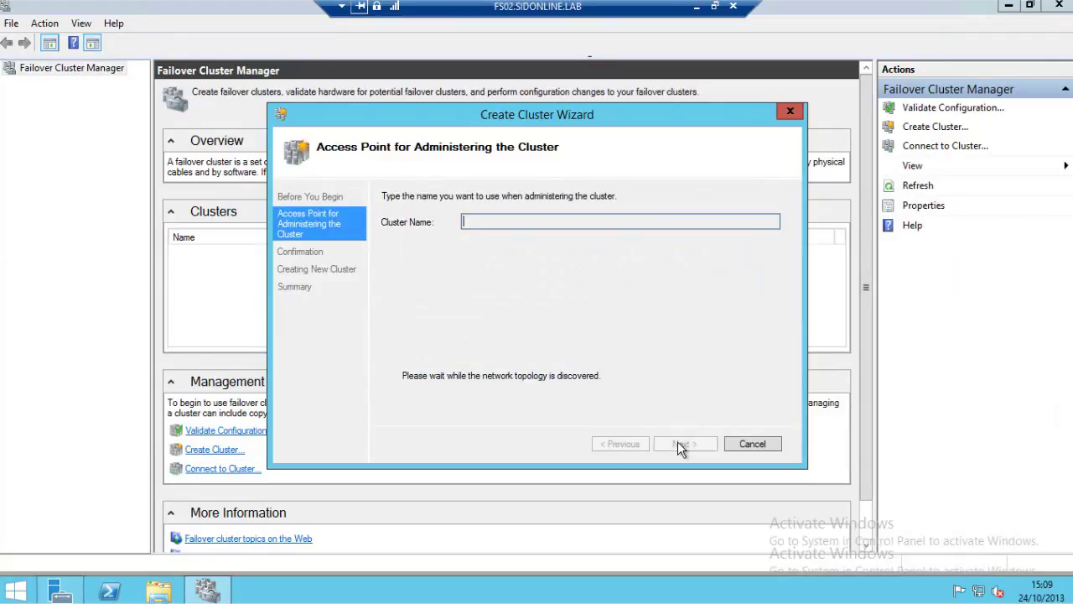
Create cluster CLUSTER1 at IP 192.168.1.40 and view its creation report.
type("CLUSTER1")
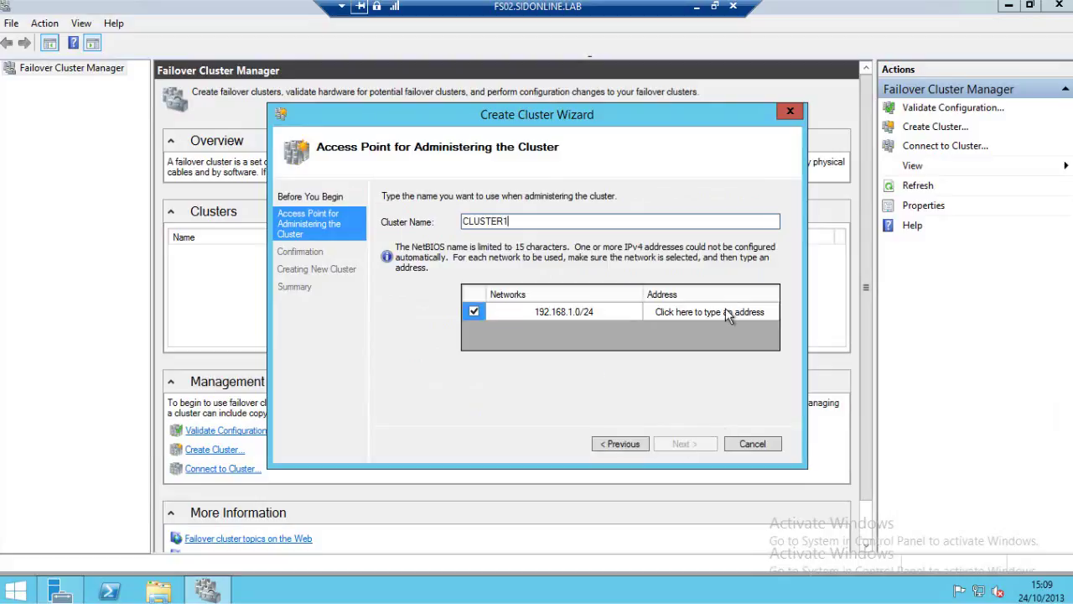
left_click(726, 307)
type("192.168.1.40")
left_click(676, 444)
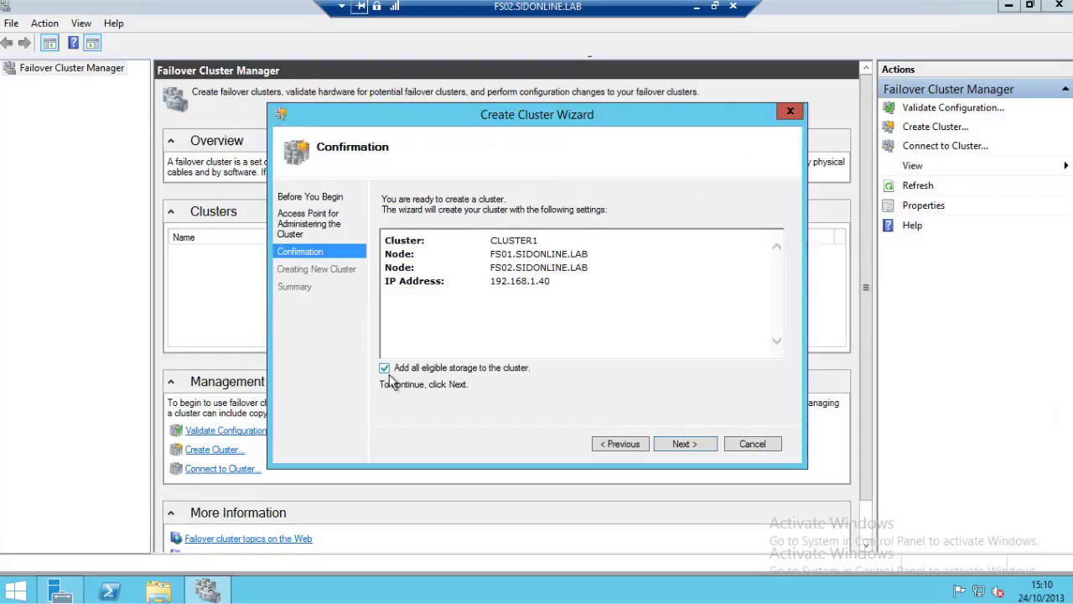
left_click(684, 444)
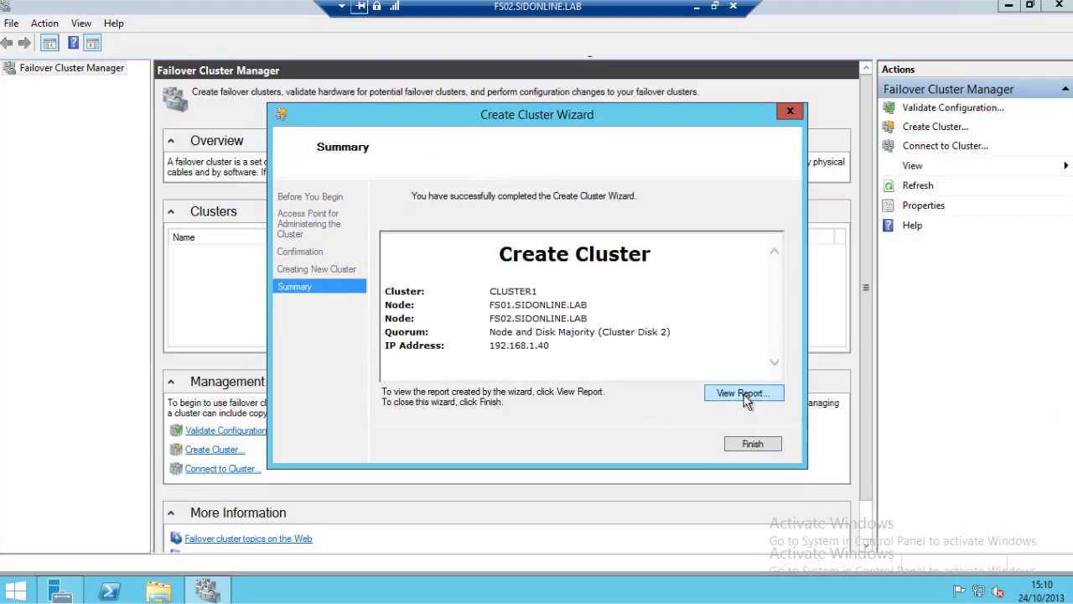
left_click(743, 394)
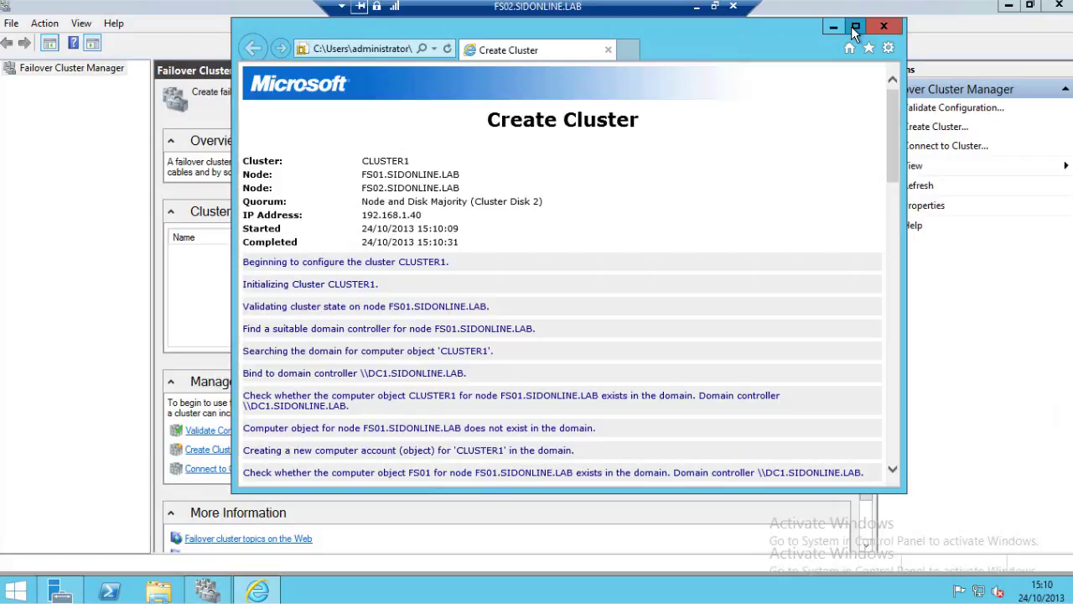
Maximize the Create Cluster report, read it to the successful-creation end, then close it.
left_click(855, 28)
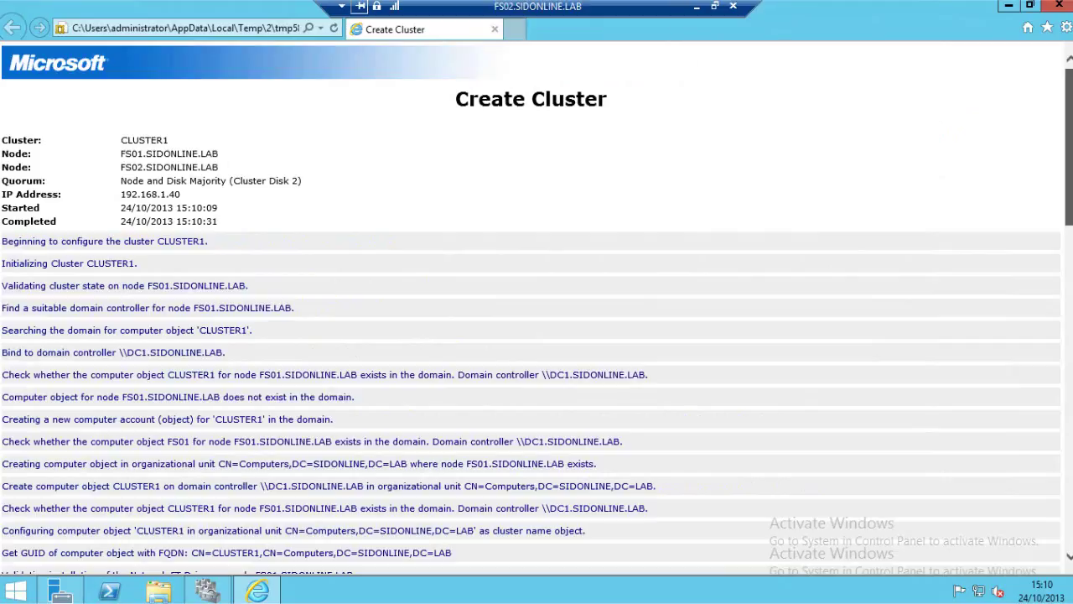
scroll(537, 309, "down", 1)
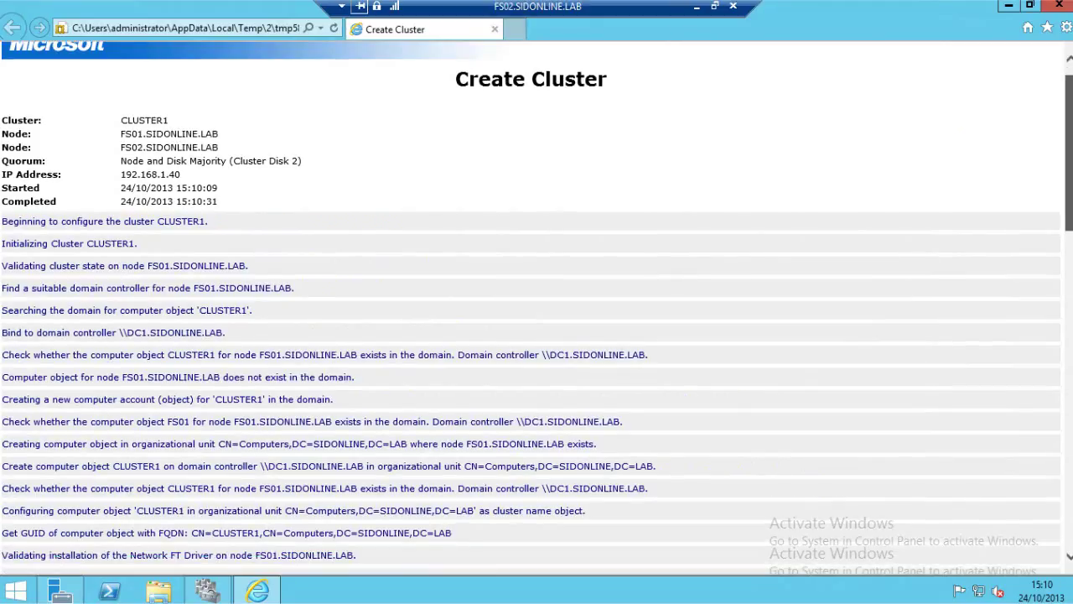
scroll(537, 309, "down", 3)
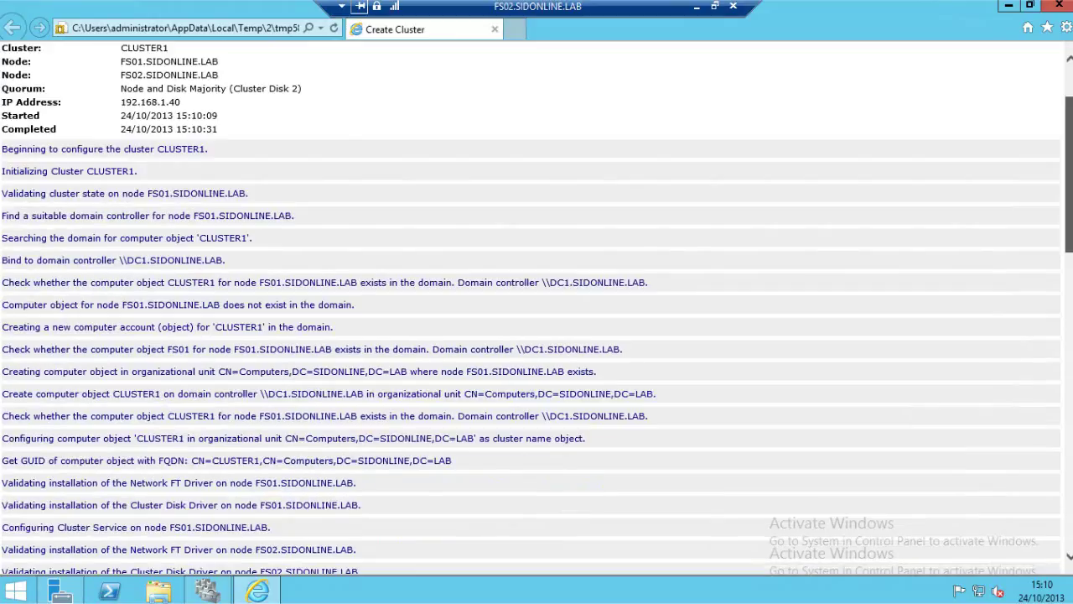
scroll(537, 308, "down", 6)
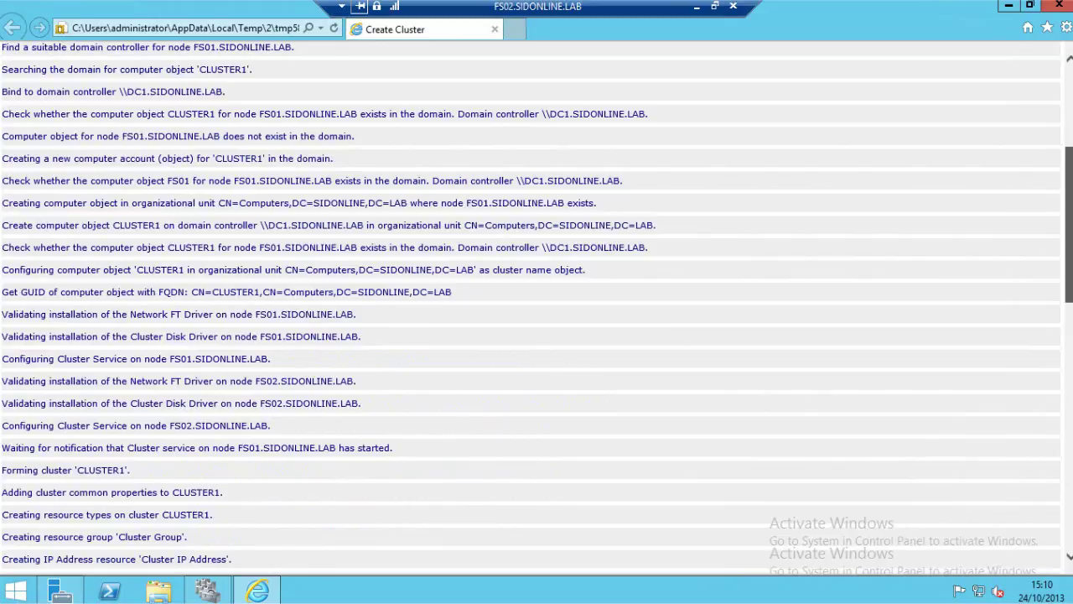
left_click_drag(1061, 227, 1061, 424)
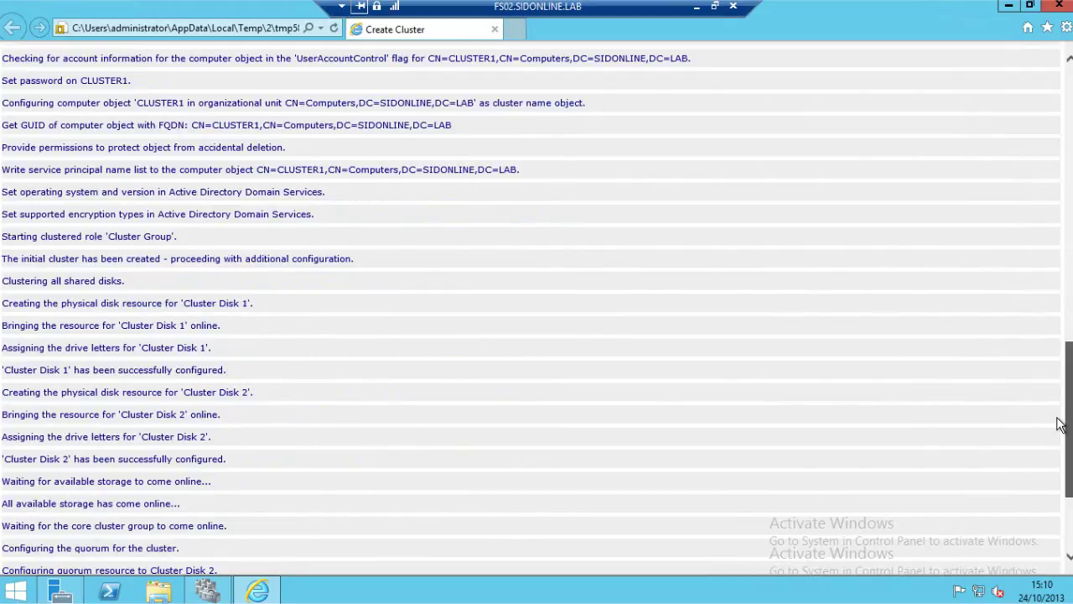
scroll(1060, 423, "down", 3)
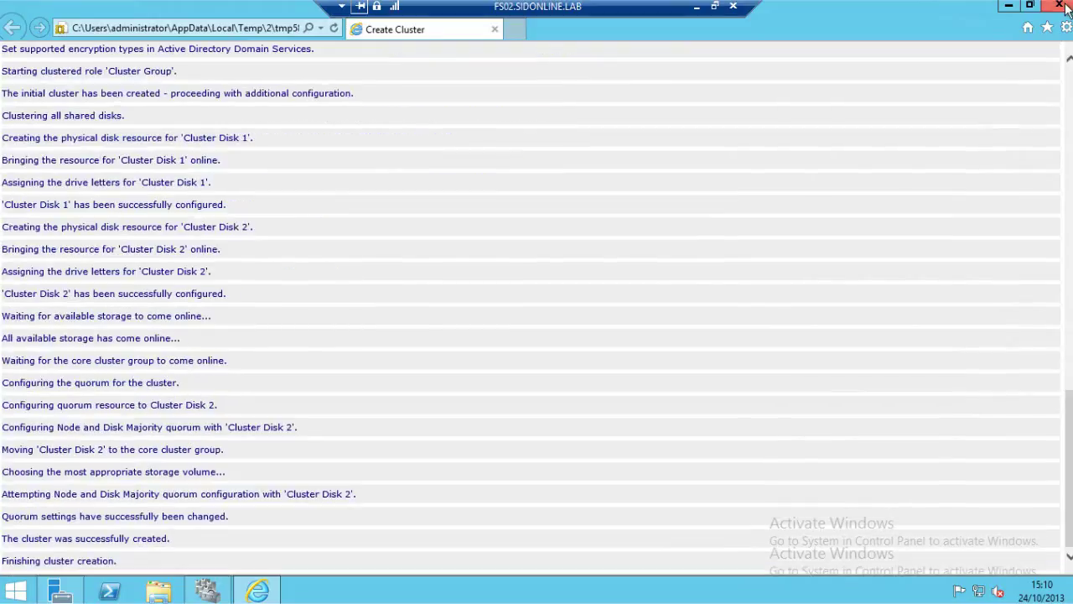
left_click(1061, 5)
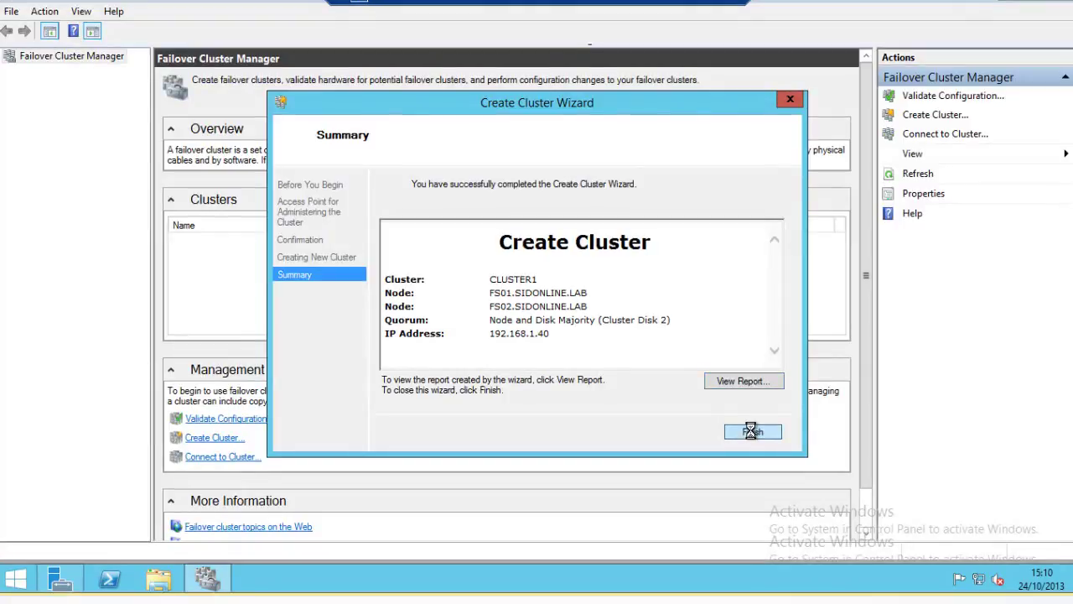
Finish the wizard and show CLUSTER1.SIDONLINE.LAB's summary with 2 nodes and 0 roles.
left_click(751, 431)
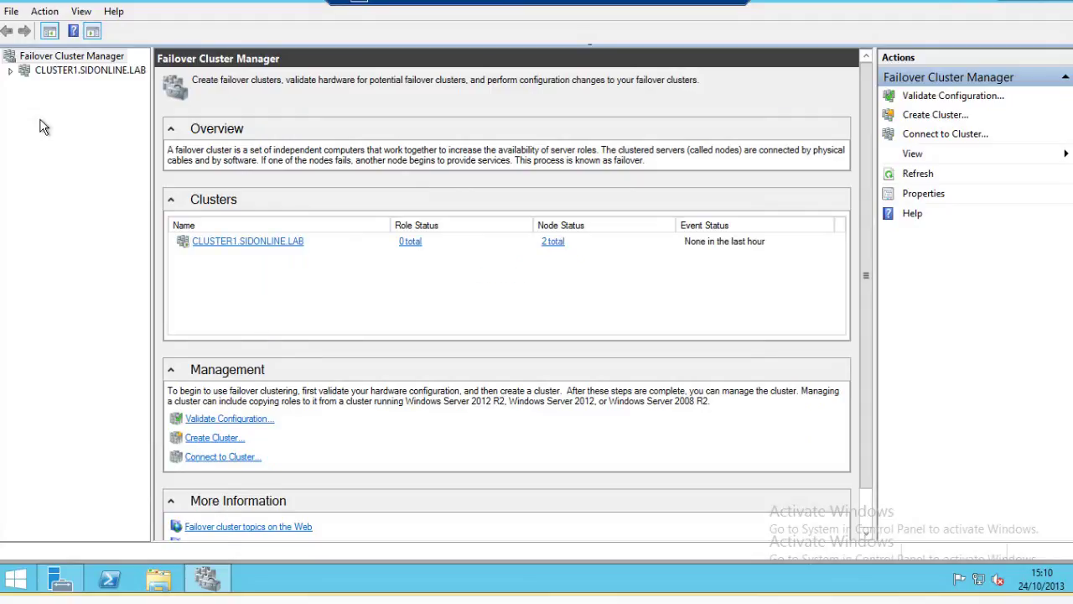
left_click(10, 70)
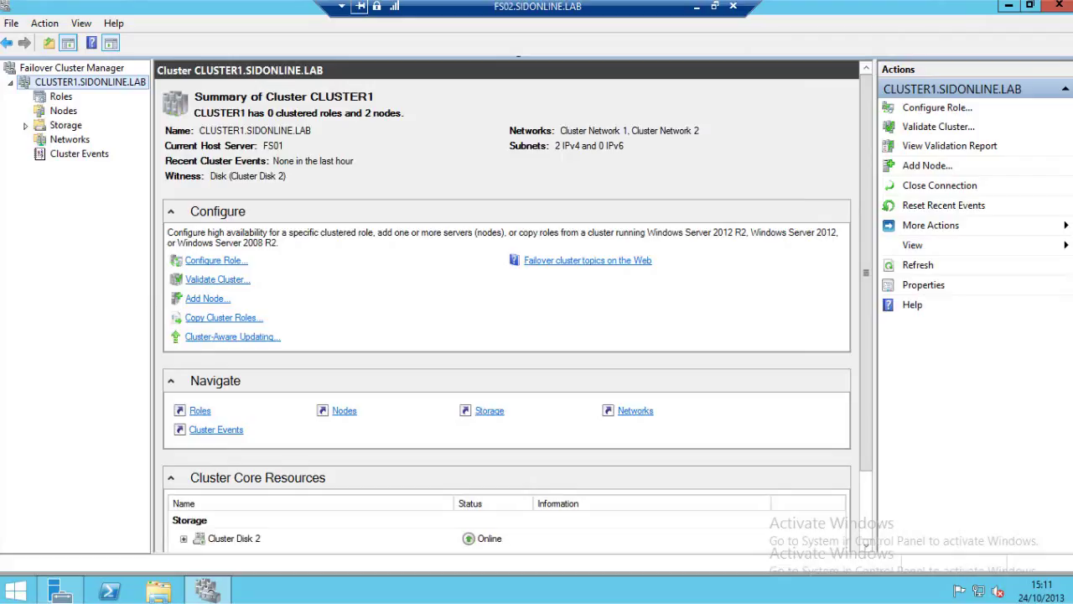
Add Cluster Disk 1 to Cluster Shared Volumes, mounting it at C:\ClusterStorage\Volume1.
left_click(63, 112)
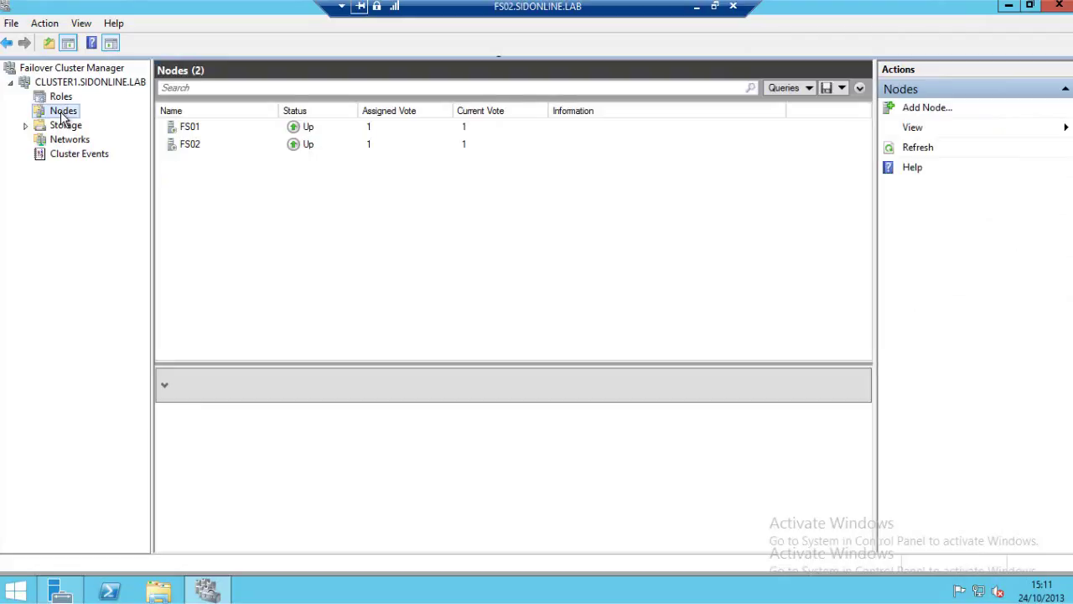
left_click(25, 125)
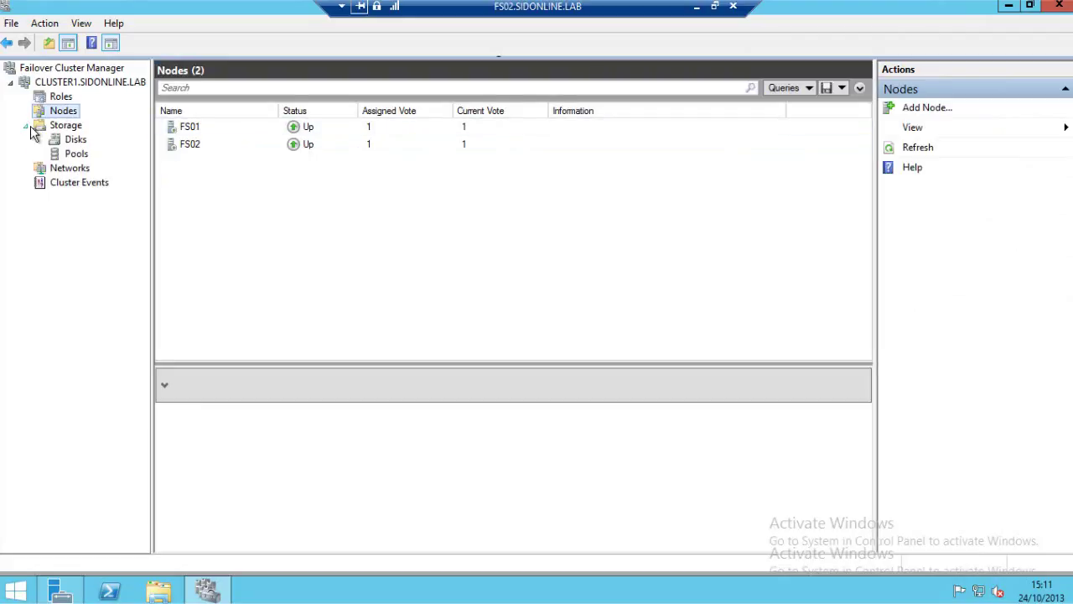
left_click(75, 139)
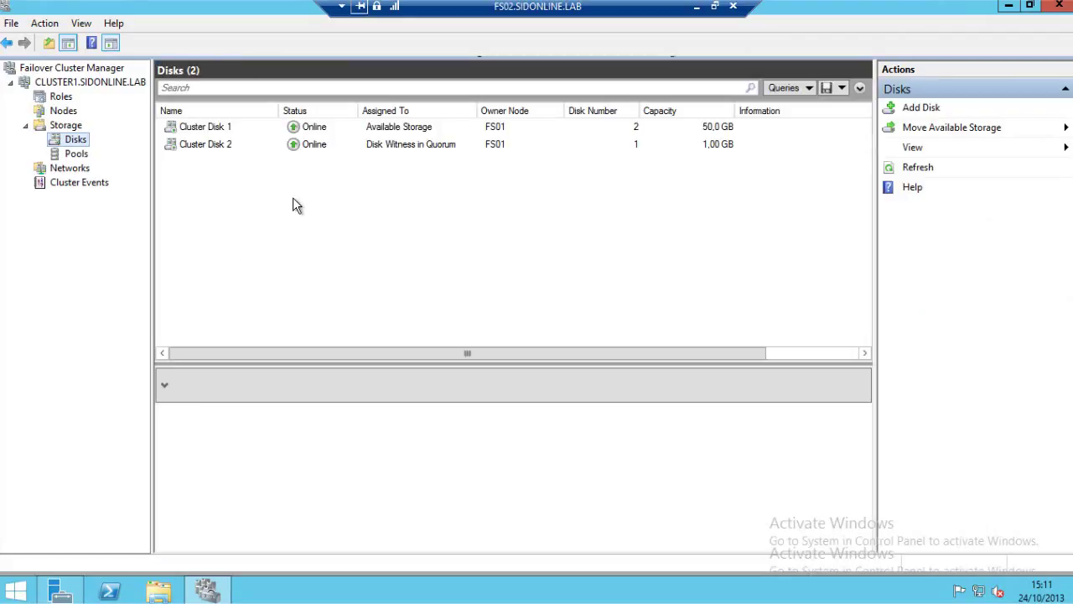
left_click(432, 149)
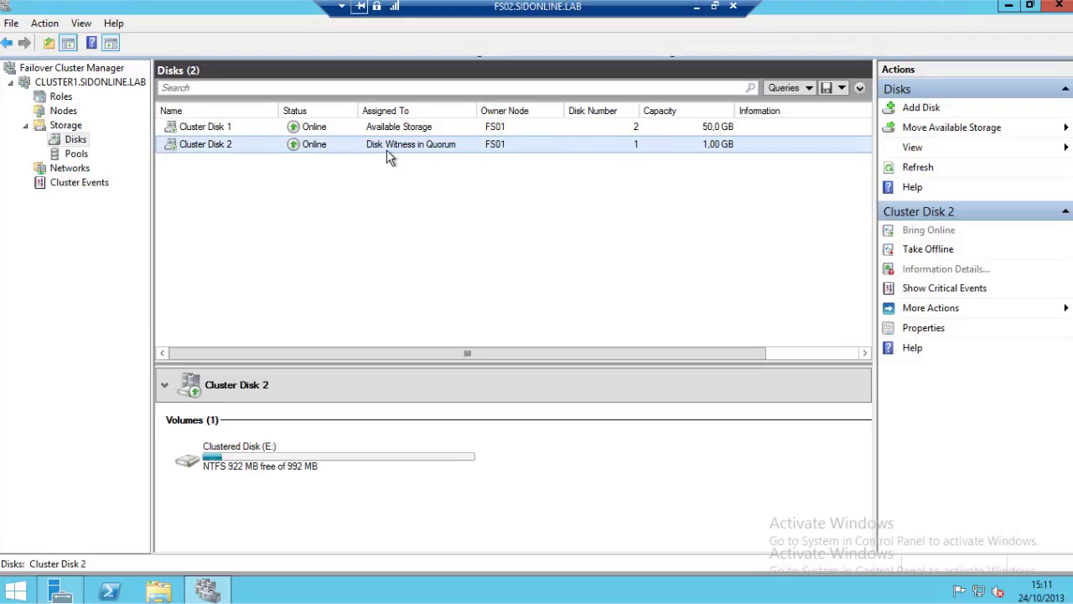
left_click(328, 129)
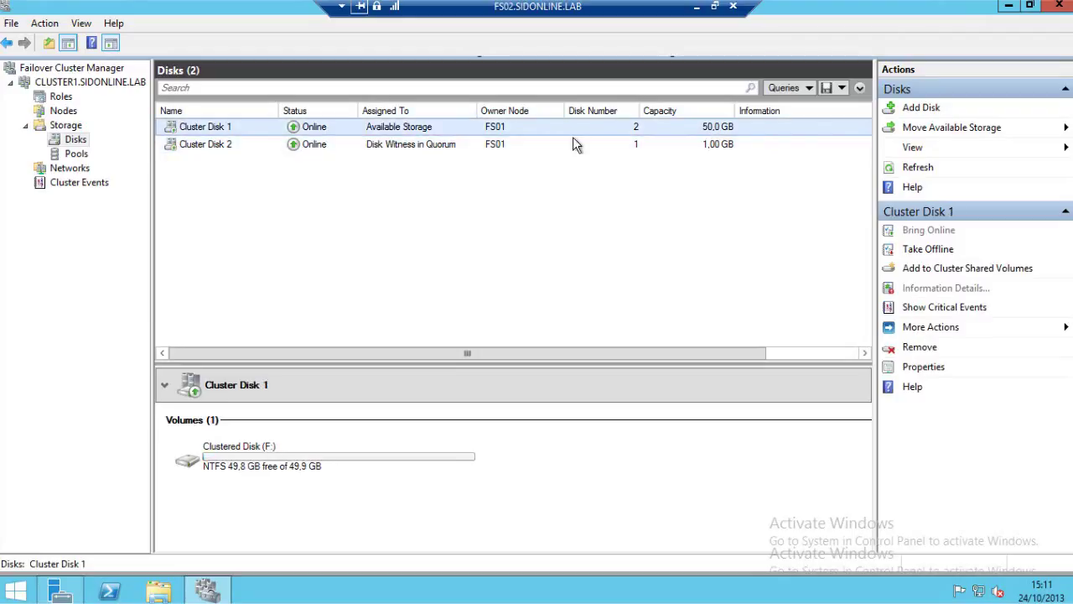
right_click(376, 132)
left_click(517, 175)
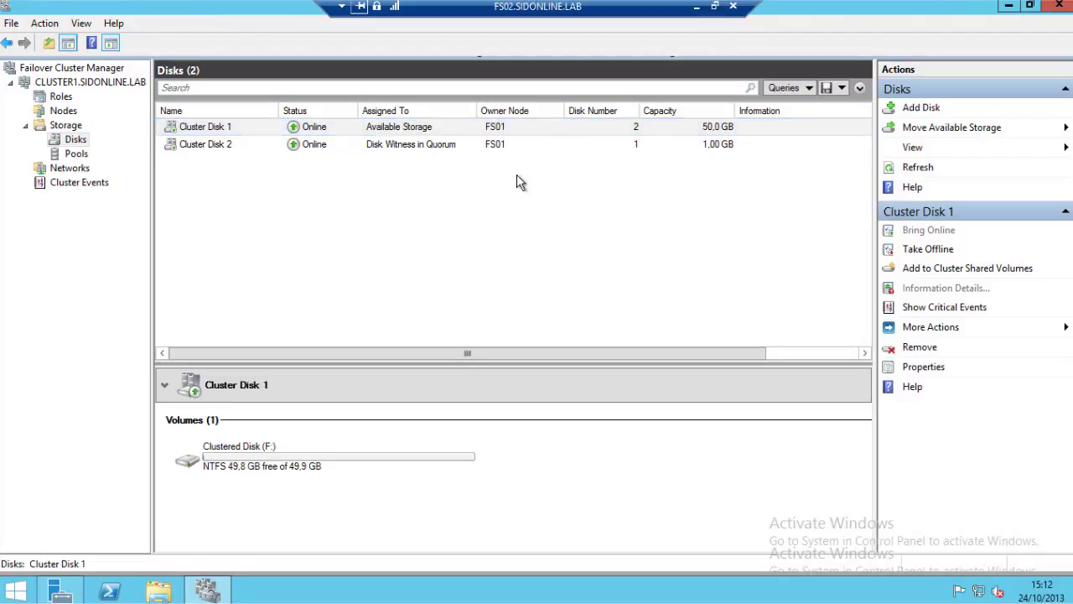
left_click(372, 133)
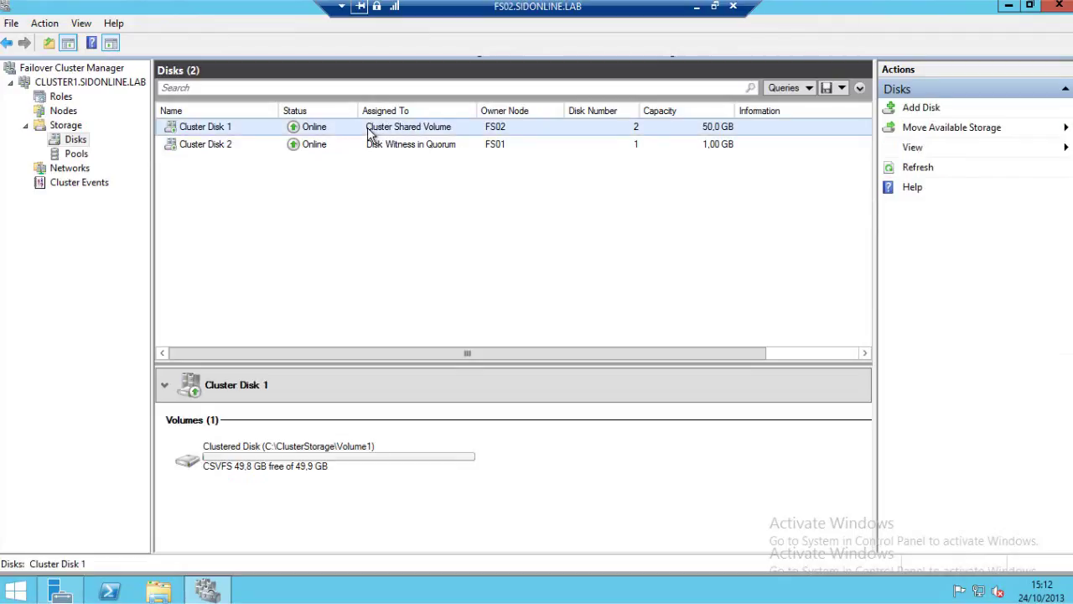
right_click(59, 98)
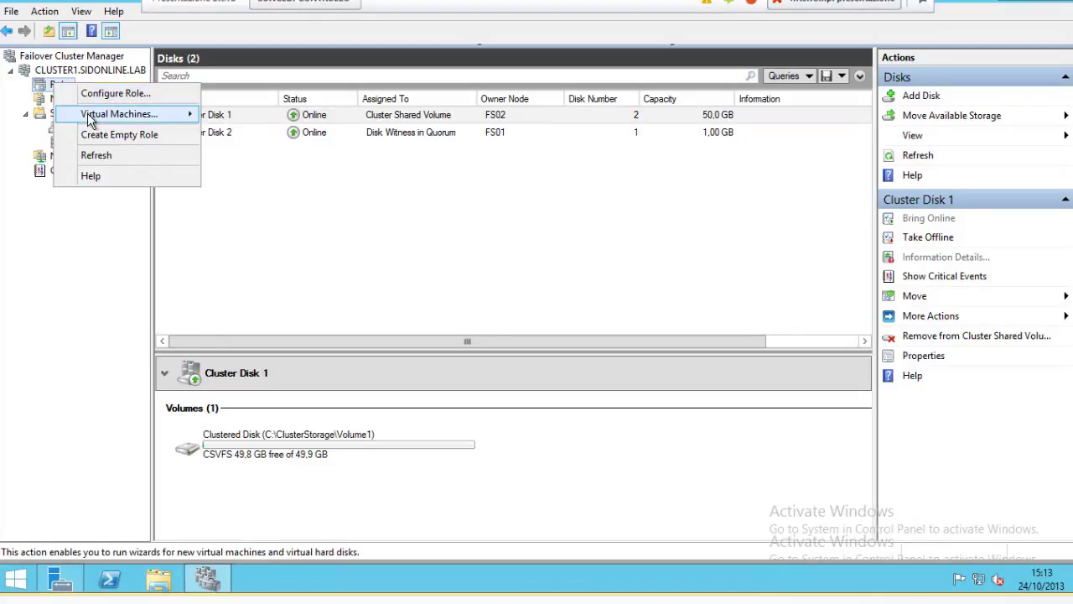
Dismiss the unused Virtual Machines options and bring up the actions for the cluster's Roles.
mouse_move(90, 120)
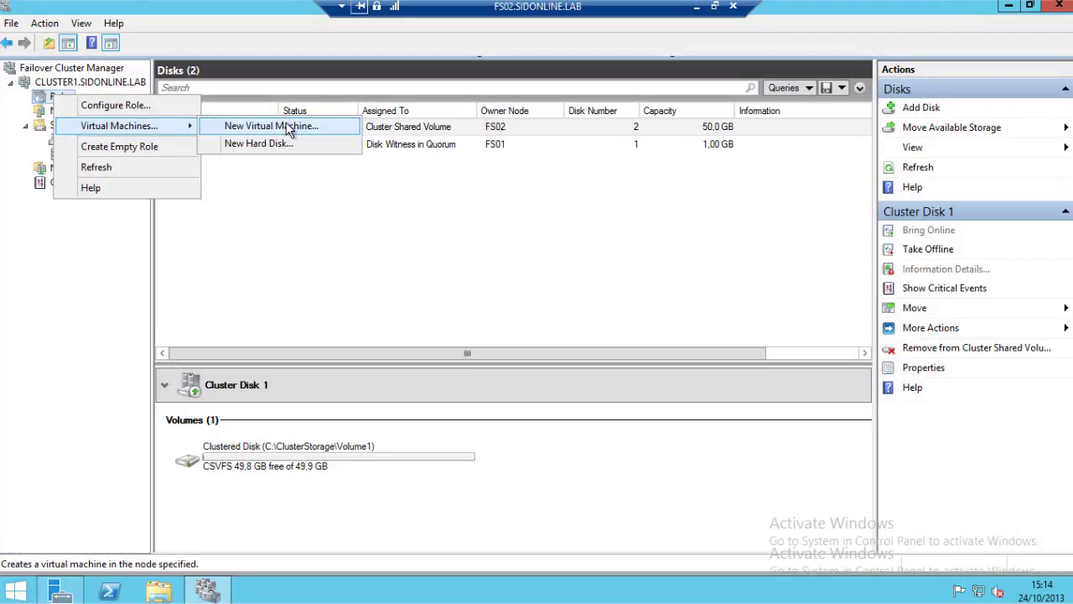
left_click(350, 224)
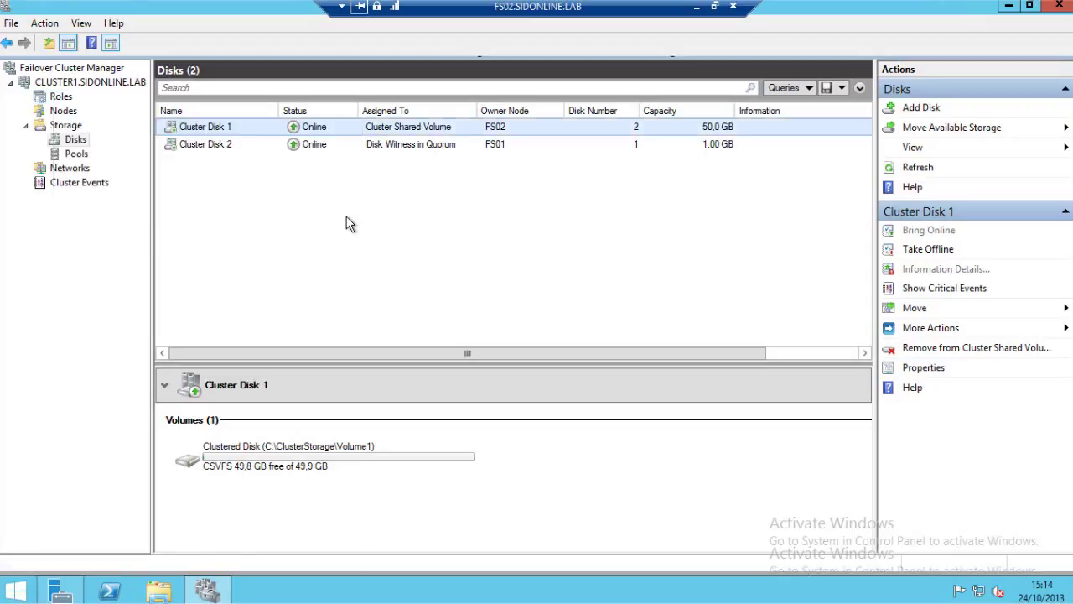
right_click(61, 96)
Configure a File Server role as Scale-Out File Server for application data named SOFS.
left_click(483, 301)
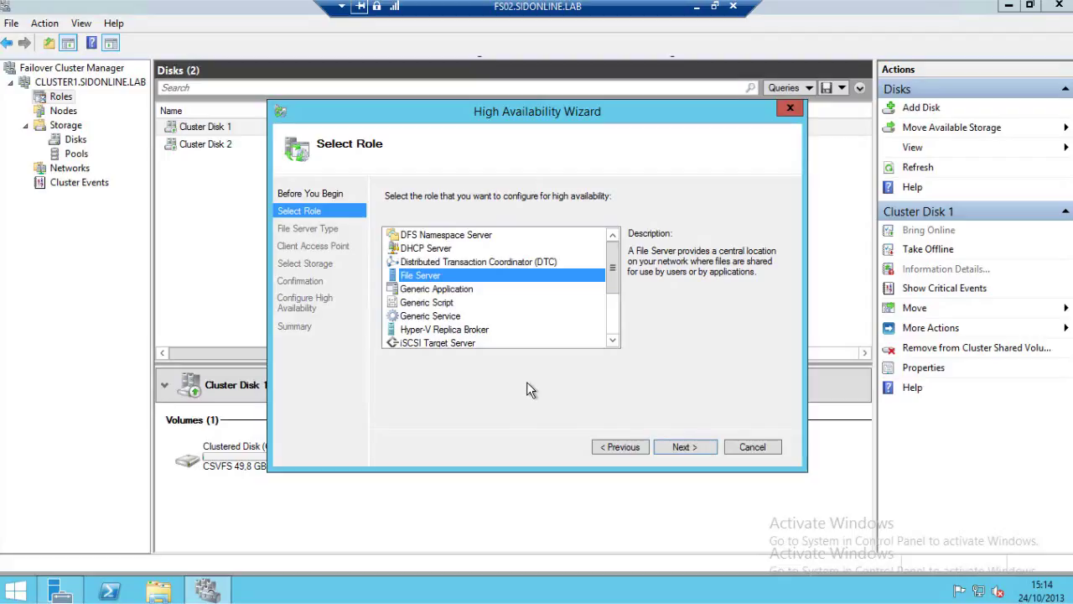
left_click(682, 448)
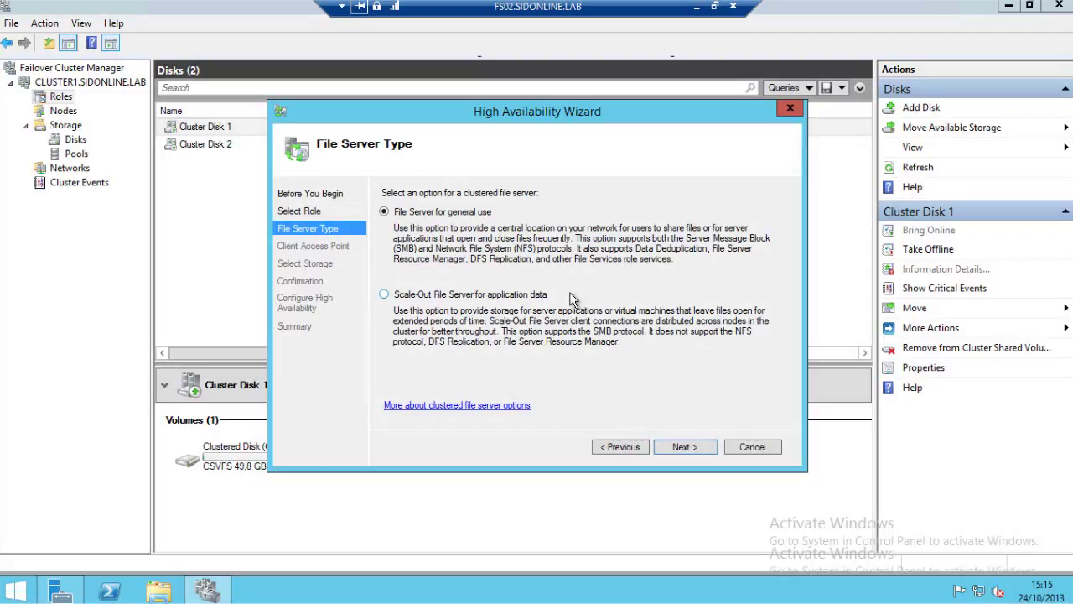
left_click(407, 296)
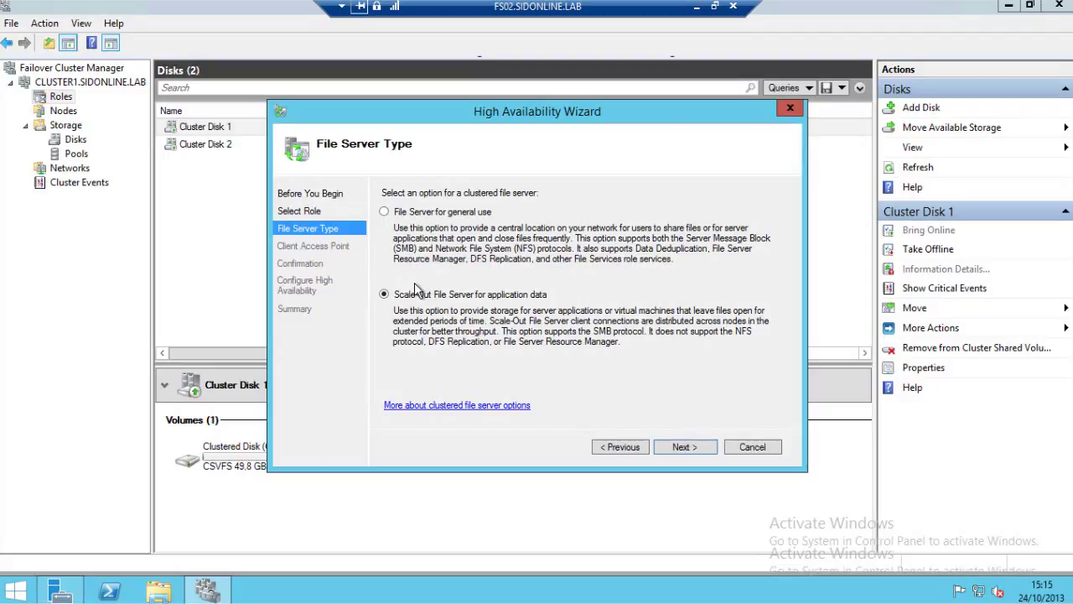
left_click(686, 447)
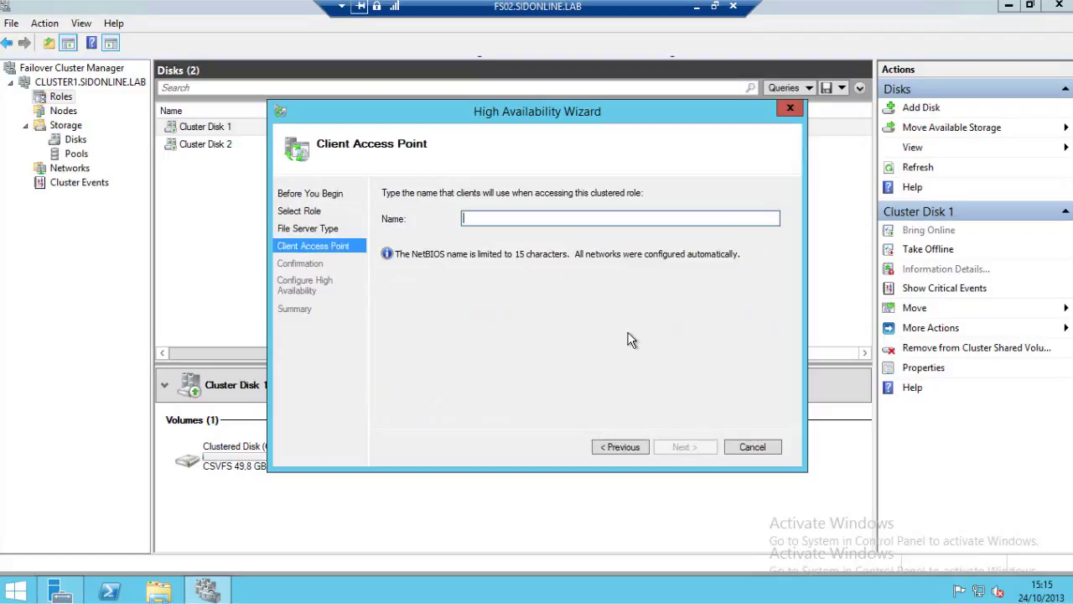
type("SOFS")
left_click(684, 449)
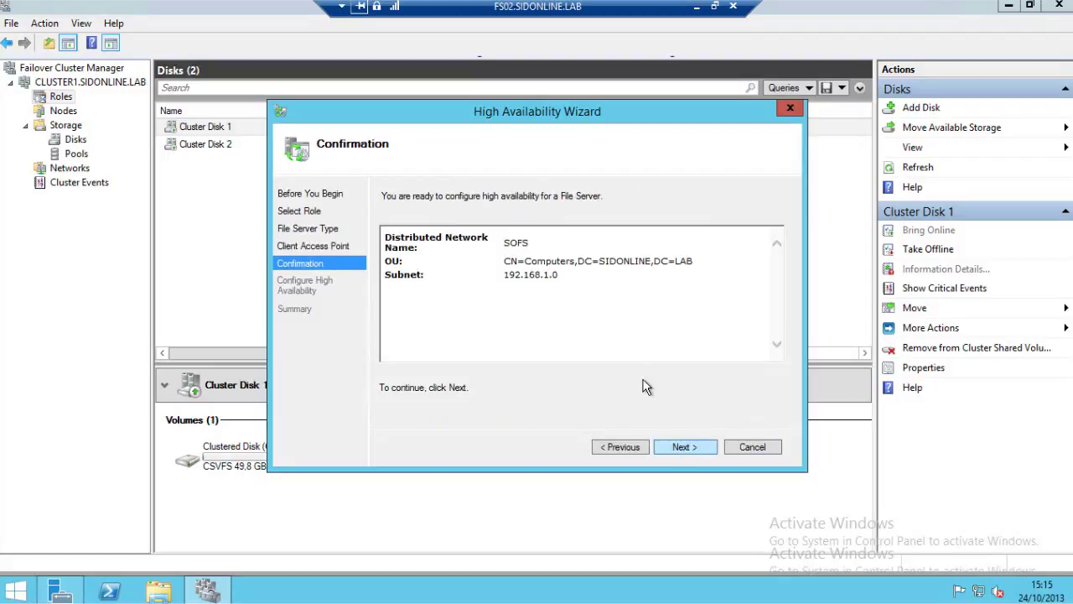
left_click_drag(505, 261, 572, 264)
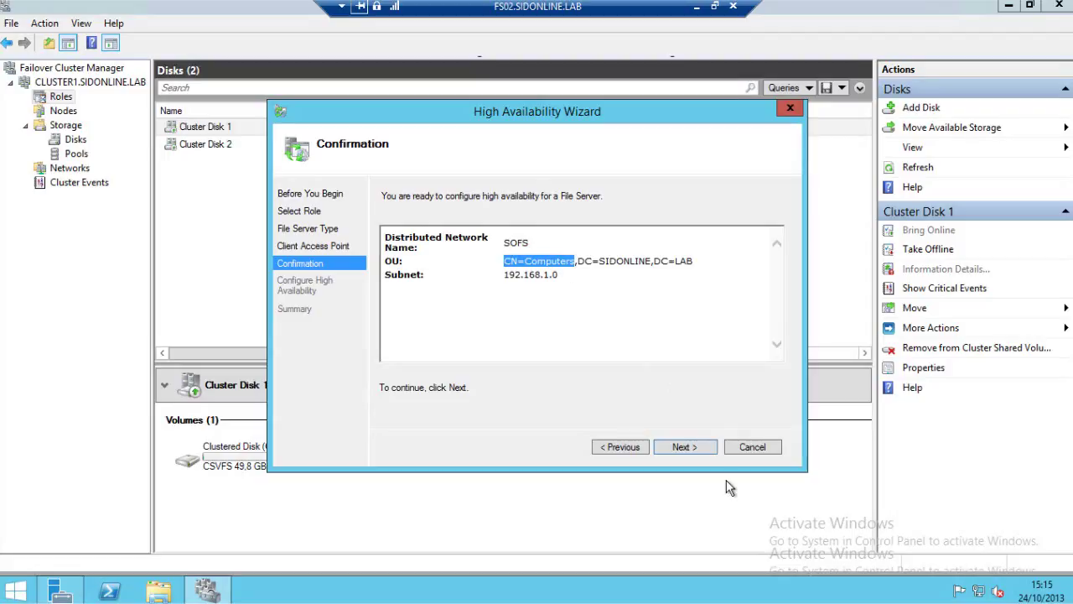
Complete the high availability setup and view the running SOFS role in Roles.
left_click(683, 447)
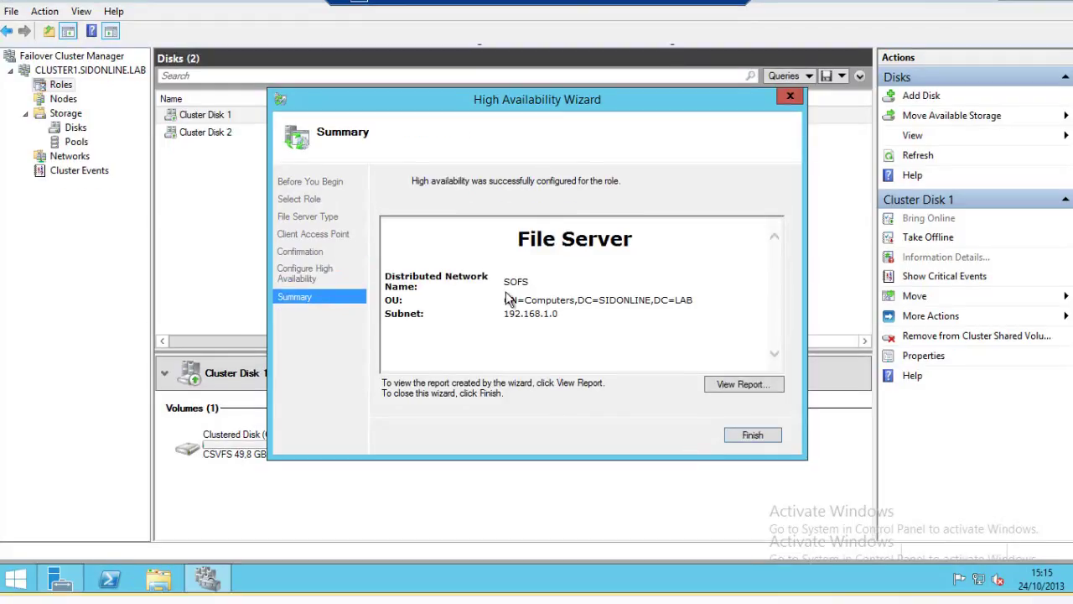
left_click(735, 435)
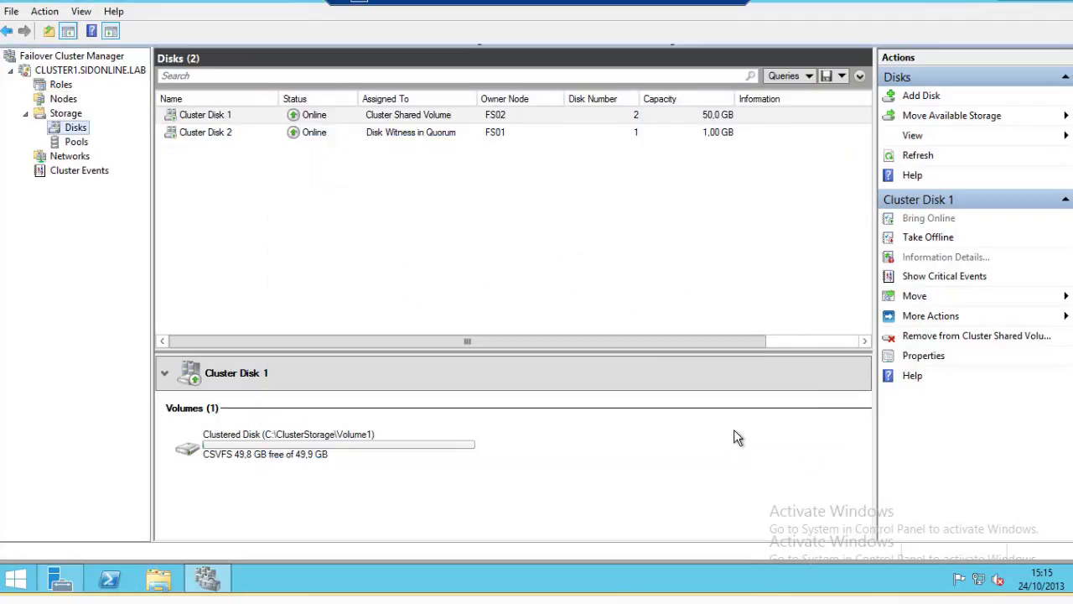
left_click(64, 87)
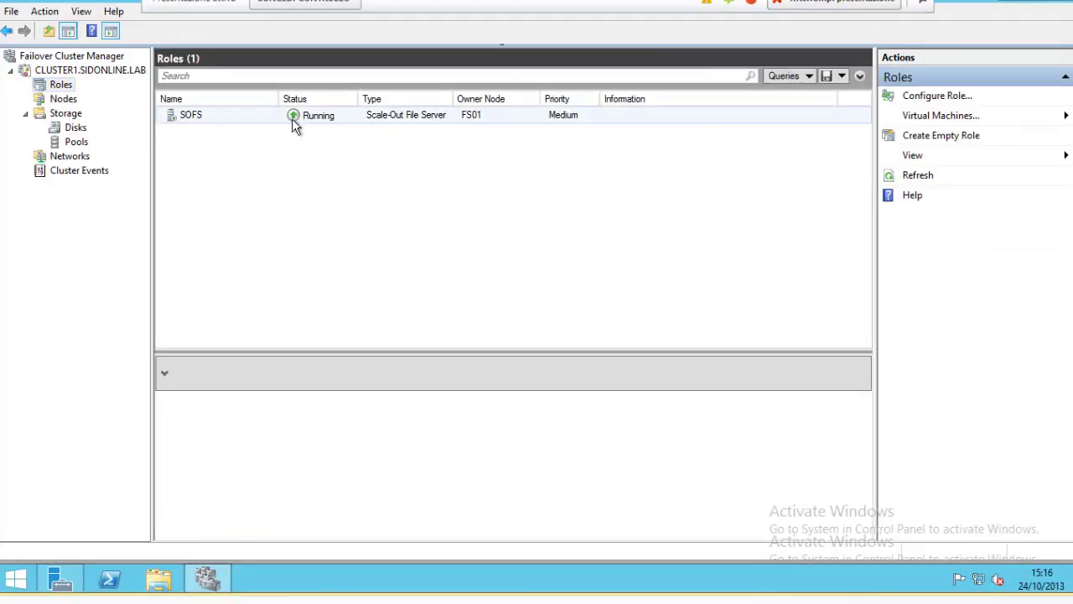
left_click(188, 120)
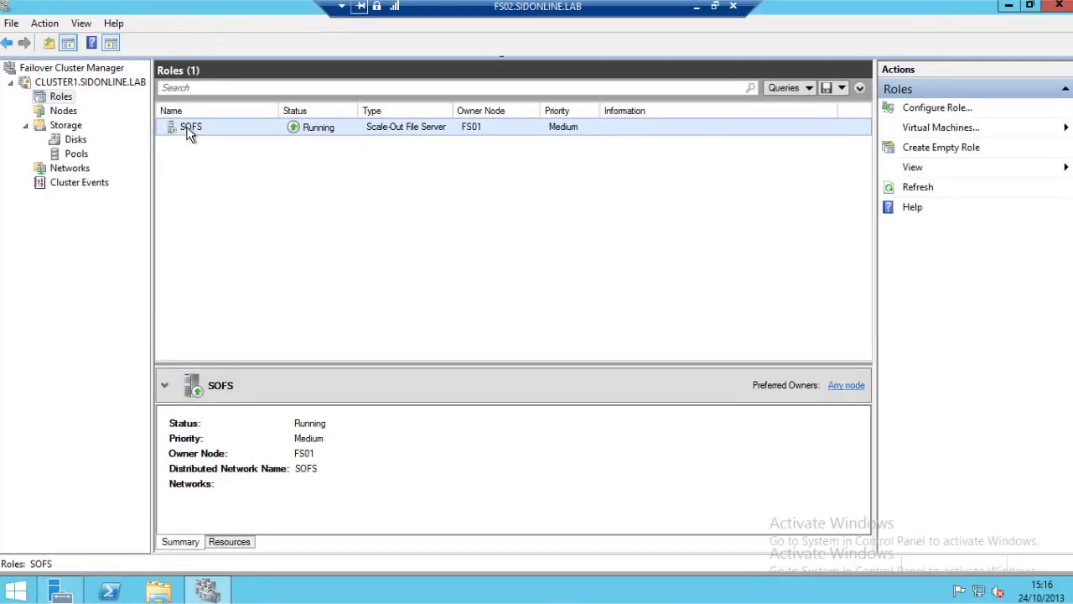
Move the SOFS role to node FS02.
right_click(423, 134)
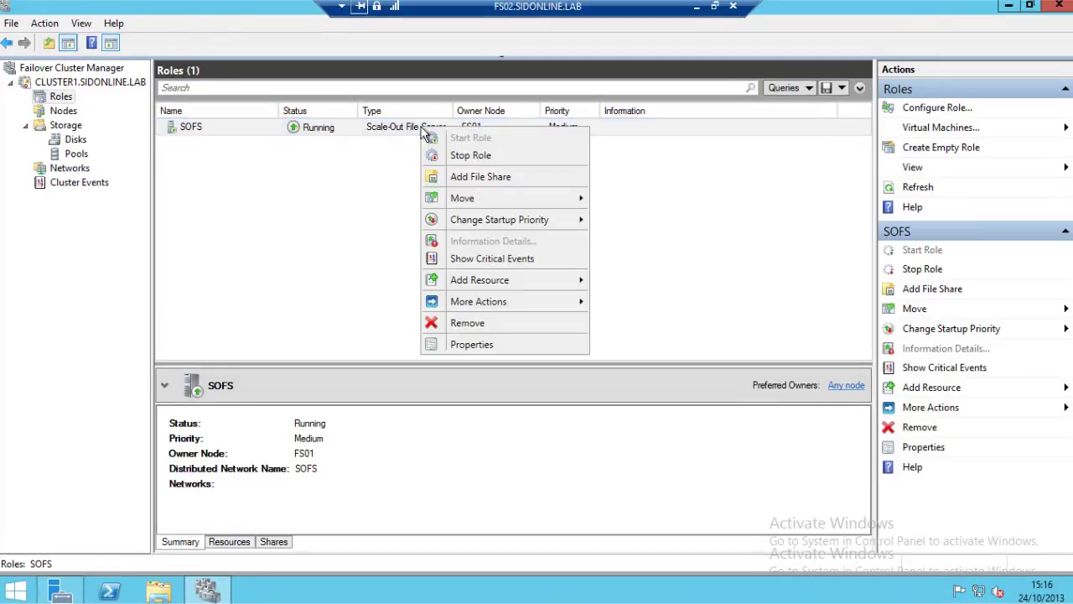
mouse_move(476, 199)
left_click(639, 215)
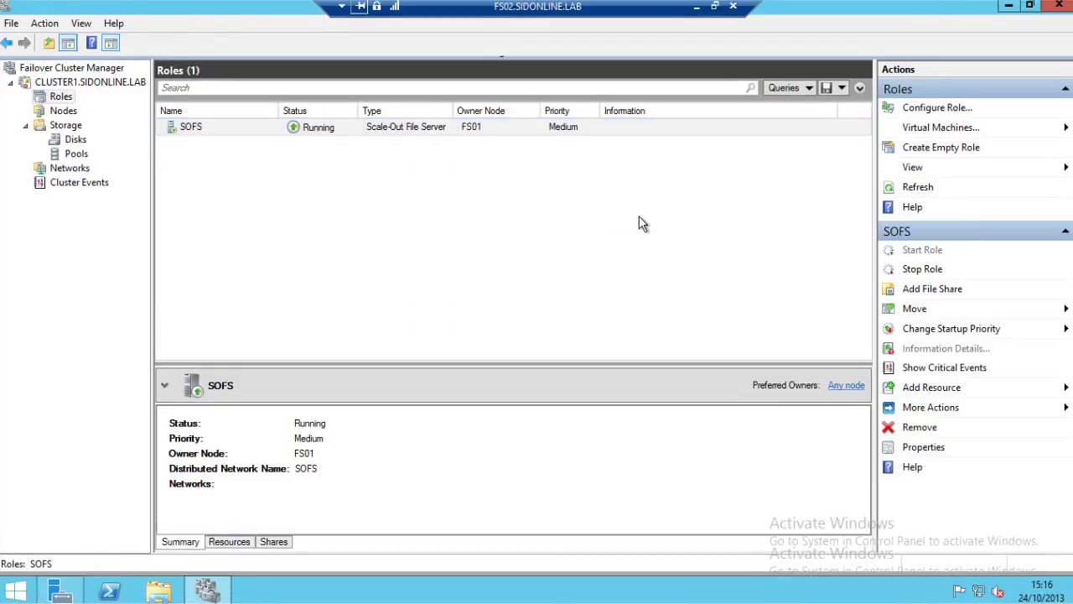
left_click(454, 216)
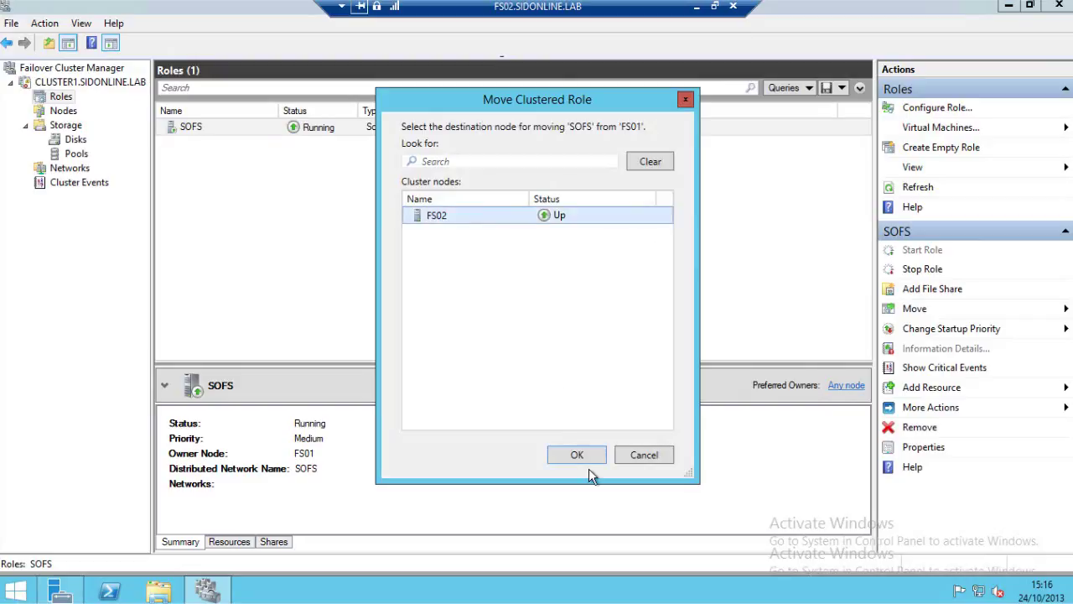
left_click(577, 454)
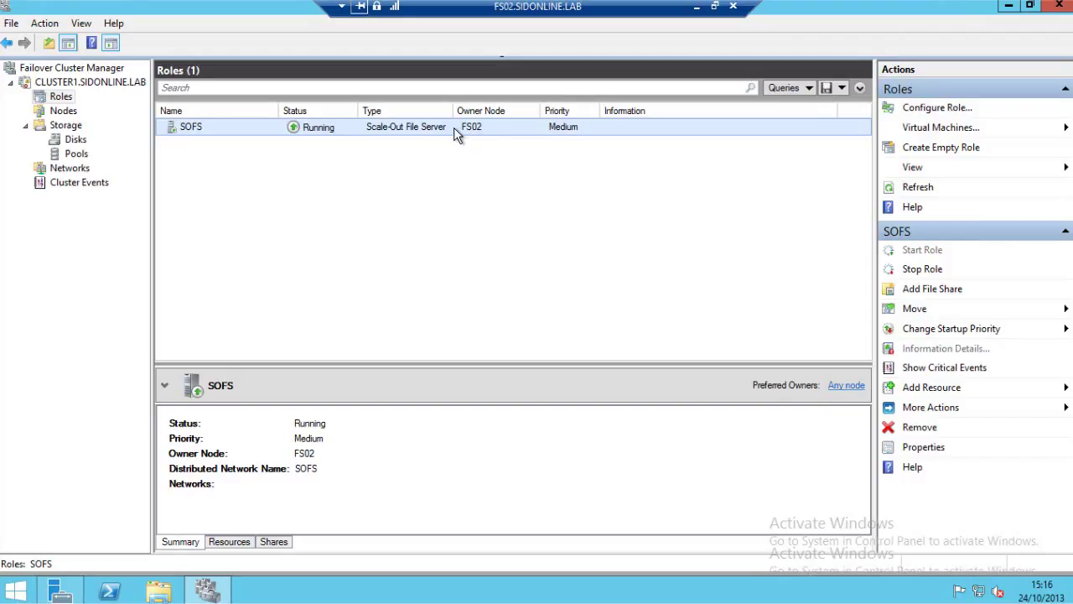
right_click(457, 134)
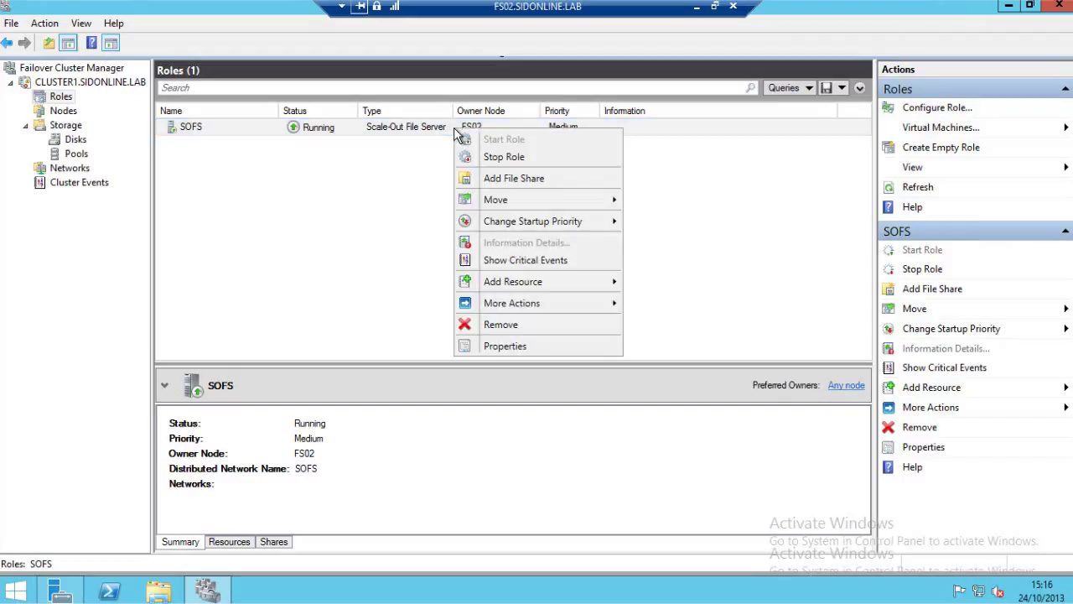
Add an SMB Share – Applications on C:\ClusterStorage\Volume1 named VMs (\\SOFS\VMs).
left_click(520, 180)
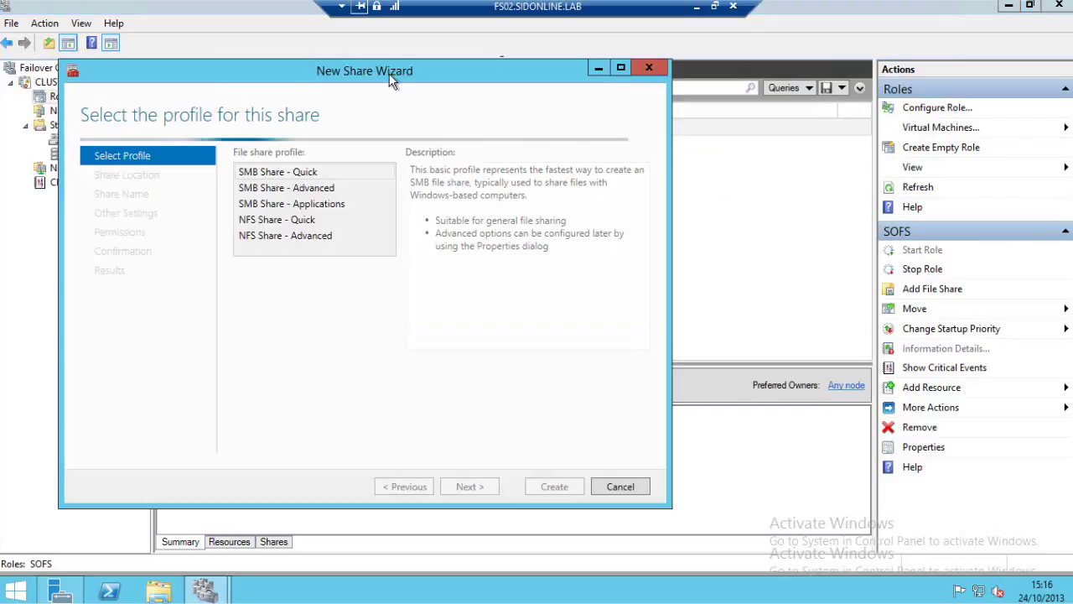
left_click_drag(390, 79, 521, 76)
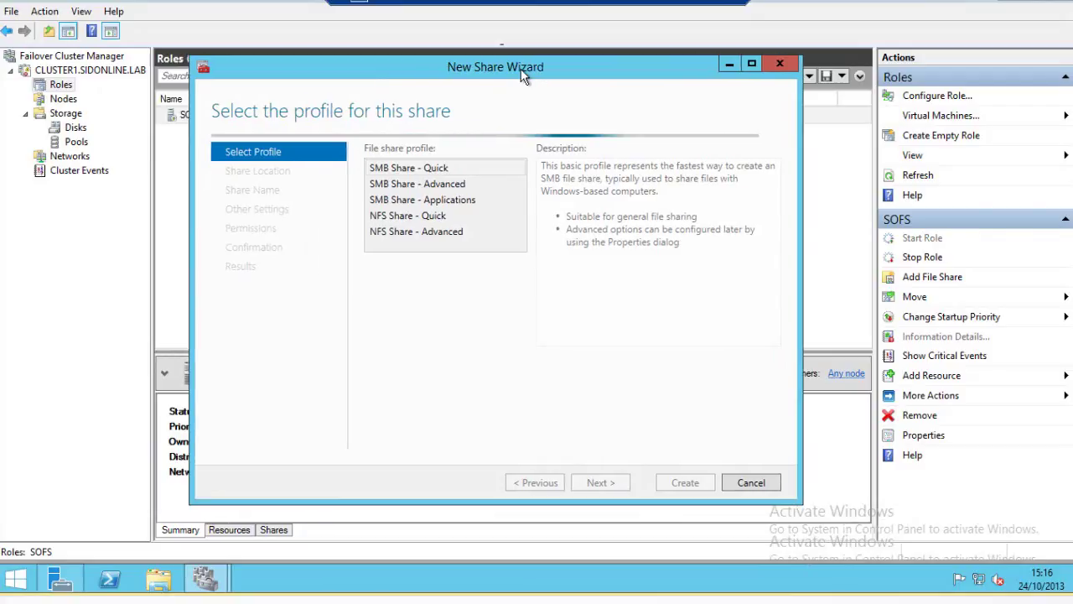
left_click_drag(520, 69, 522, 68)
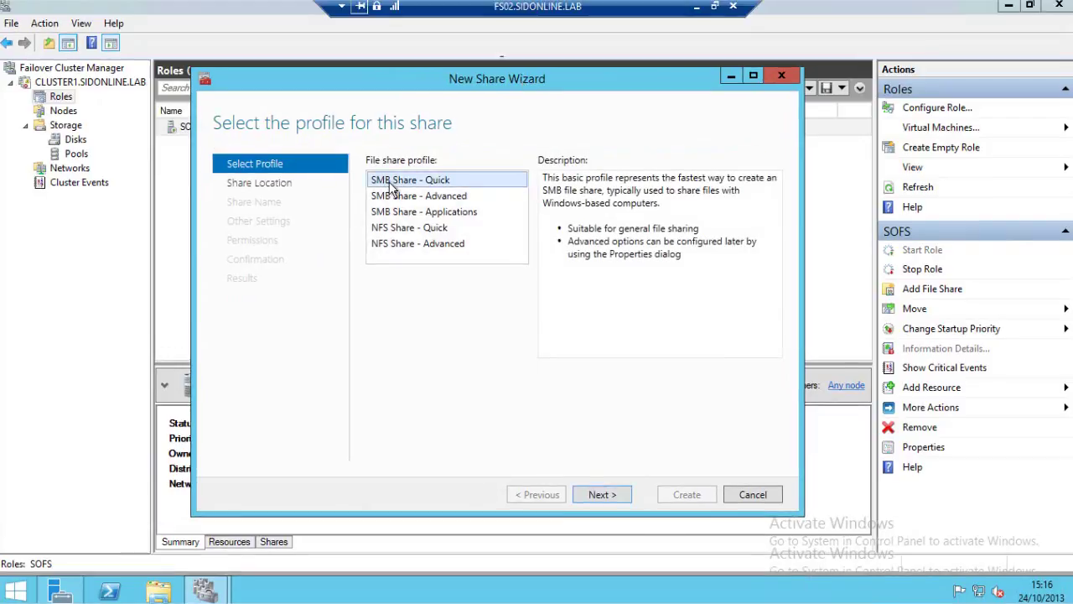
left_click(392, 213)
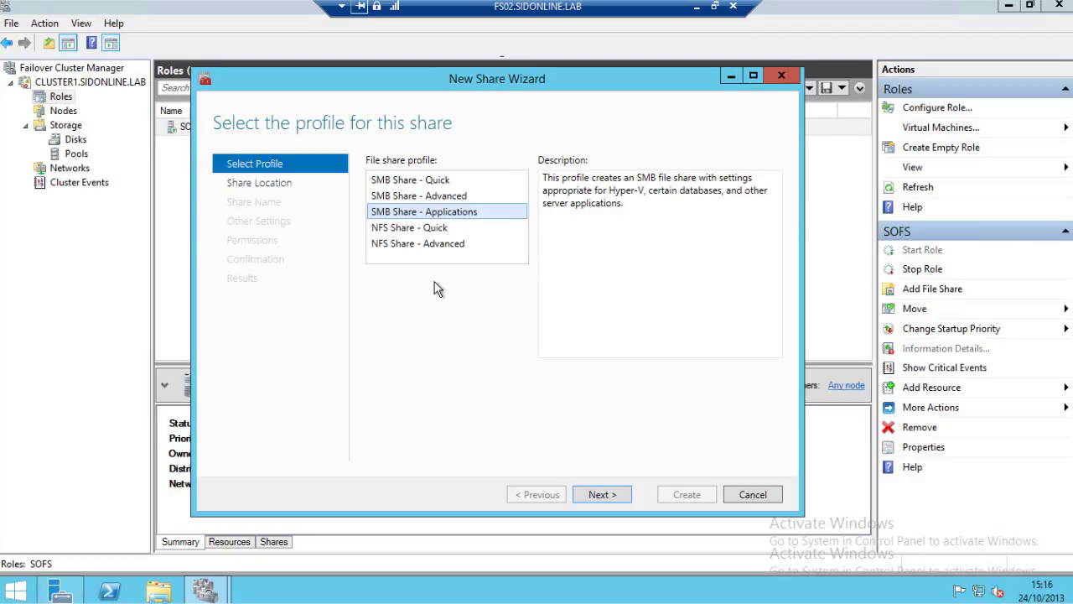
left_click(613, 497)
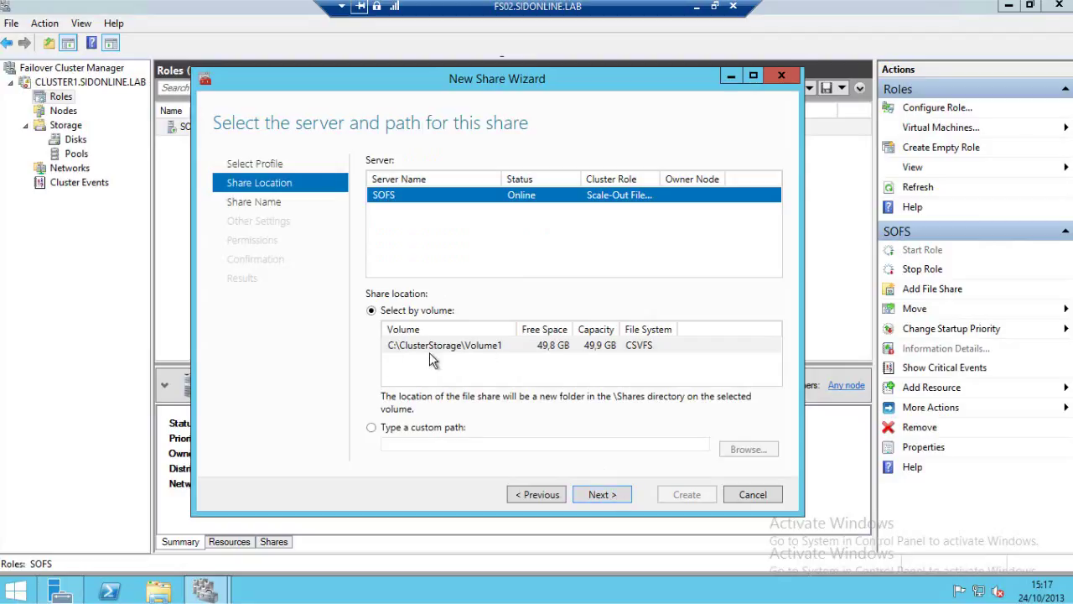
left_click(504, 345)
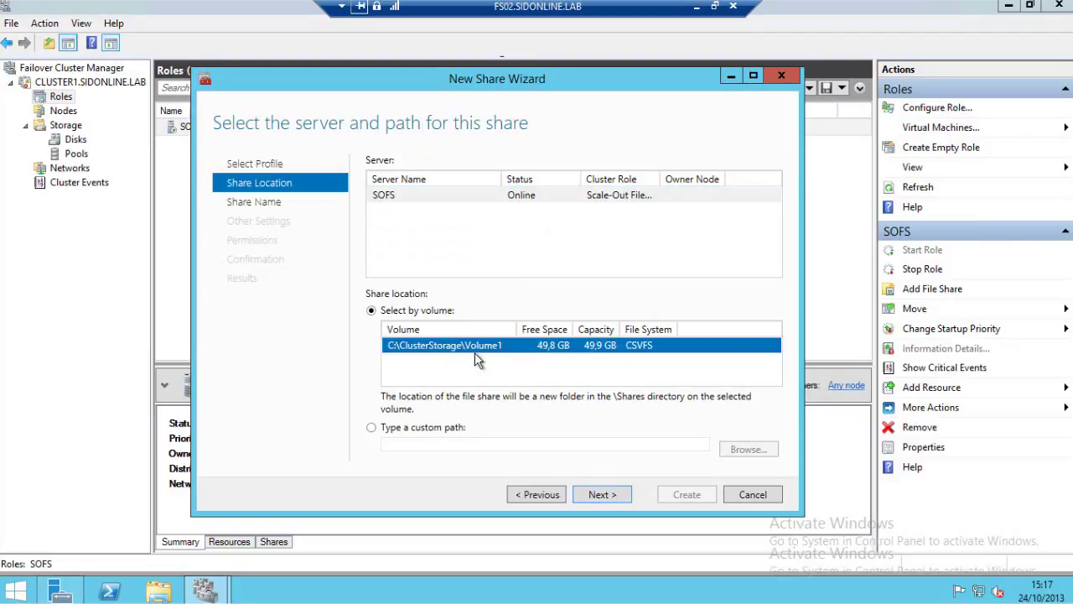
left_click(603, 495)
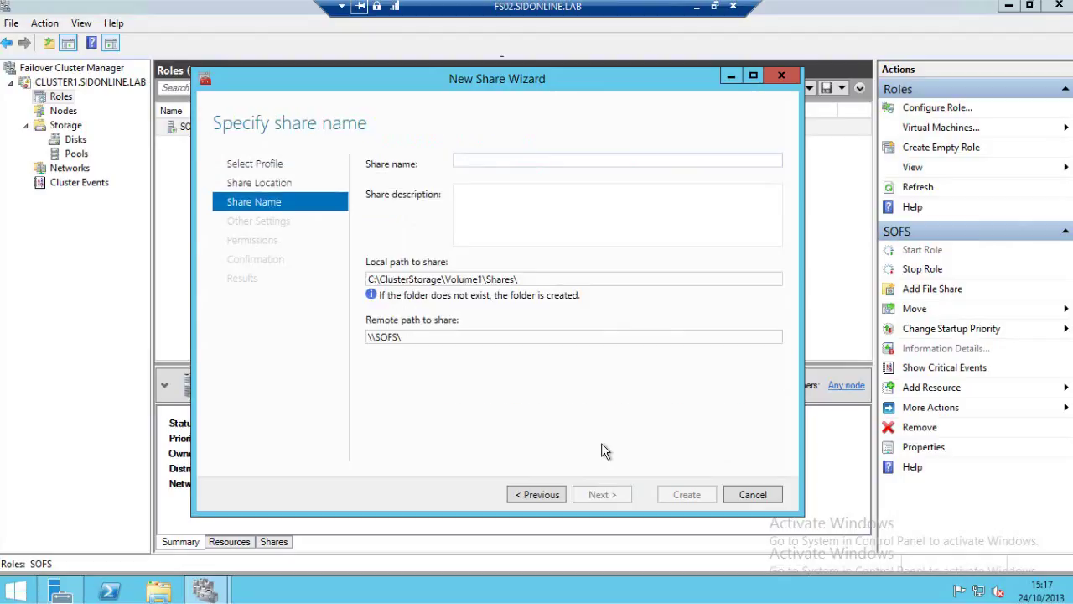
type("VMs")
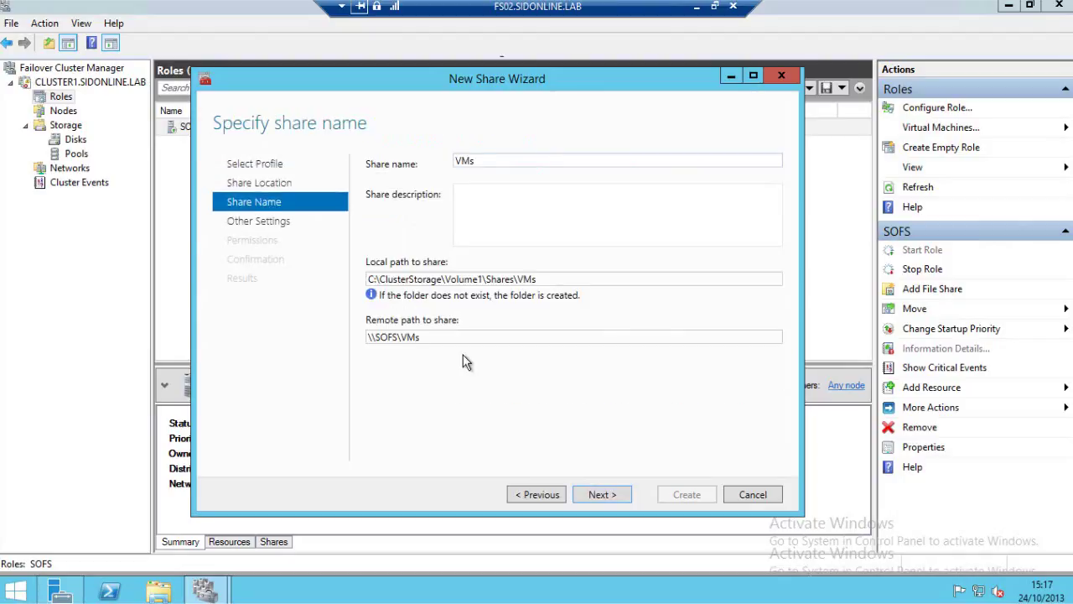
key("Tab")
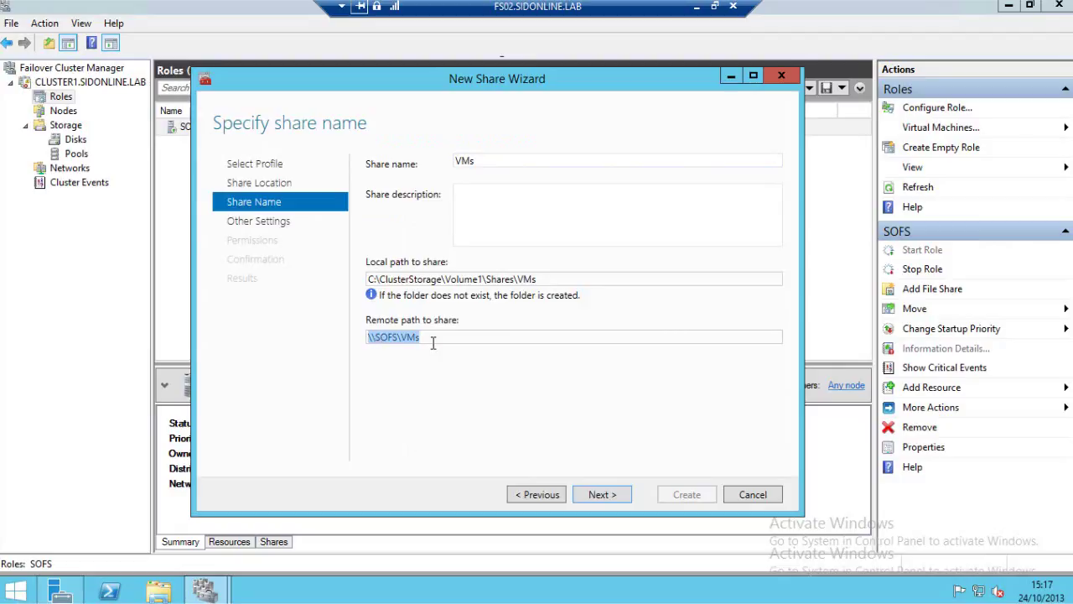
Advance to the VMs share settings, with continuous availability enabled and encryption off.
left_click(618, 497)
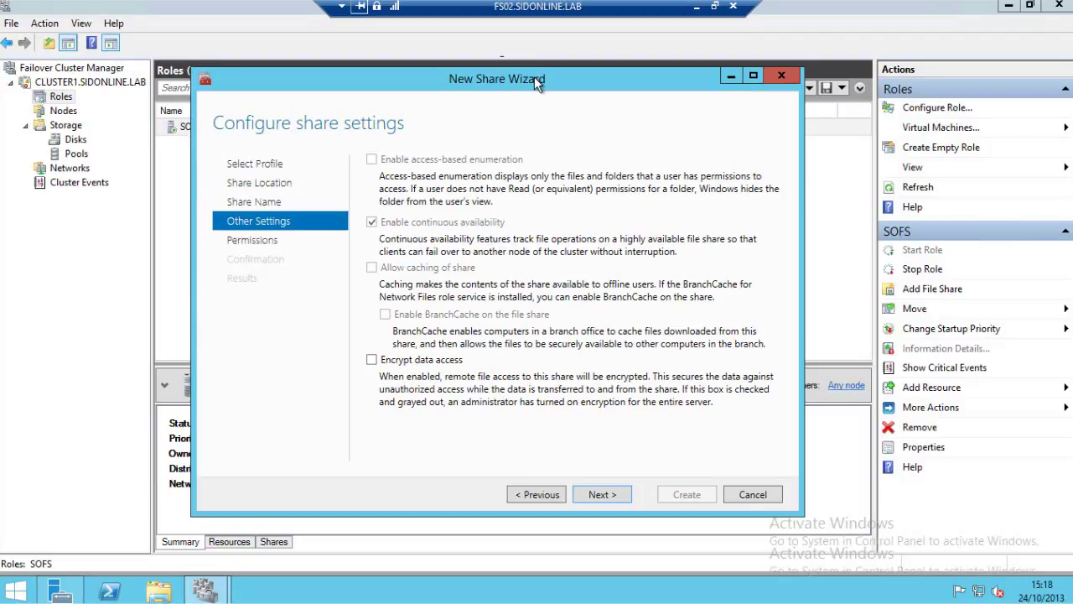
Keep the default permissions, create the VMs share, and close the wizard.
left_click_drag(534, 76, 532, 66)
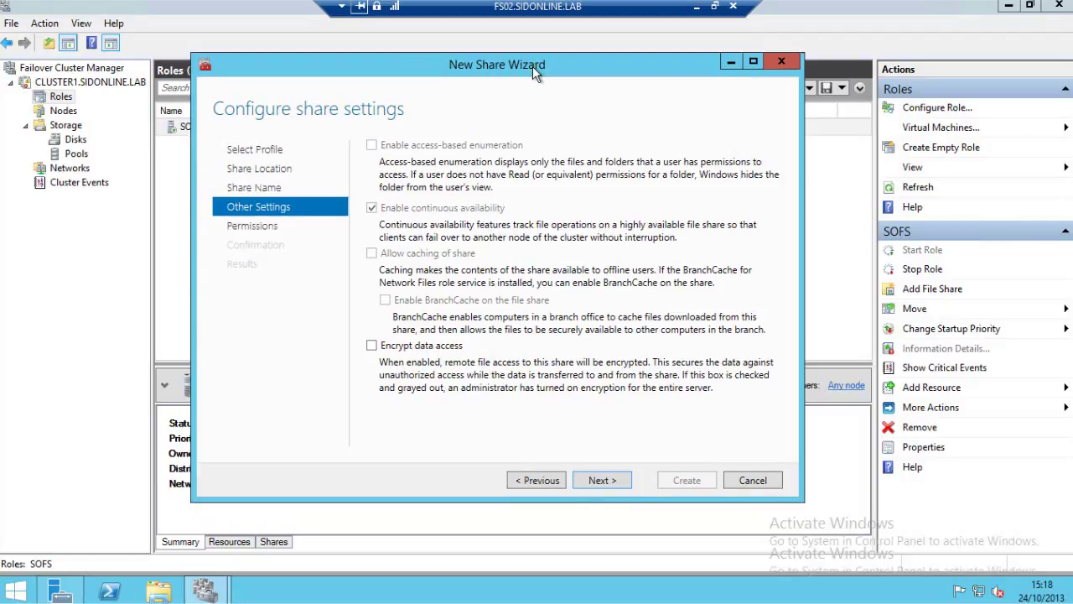
left_click(601, 481)
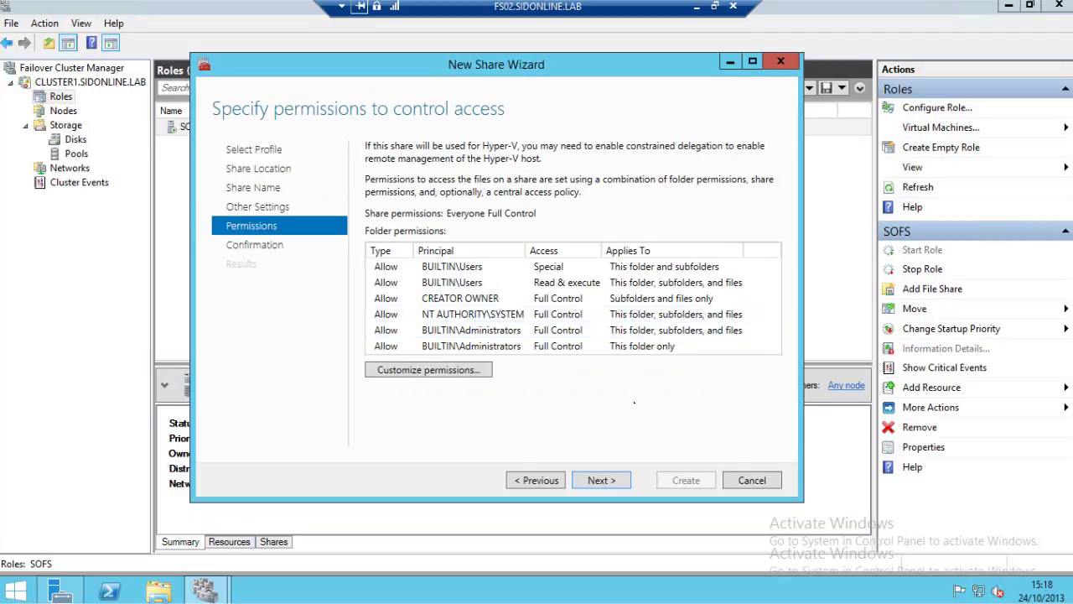
left_click(603, 481)
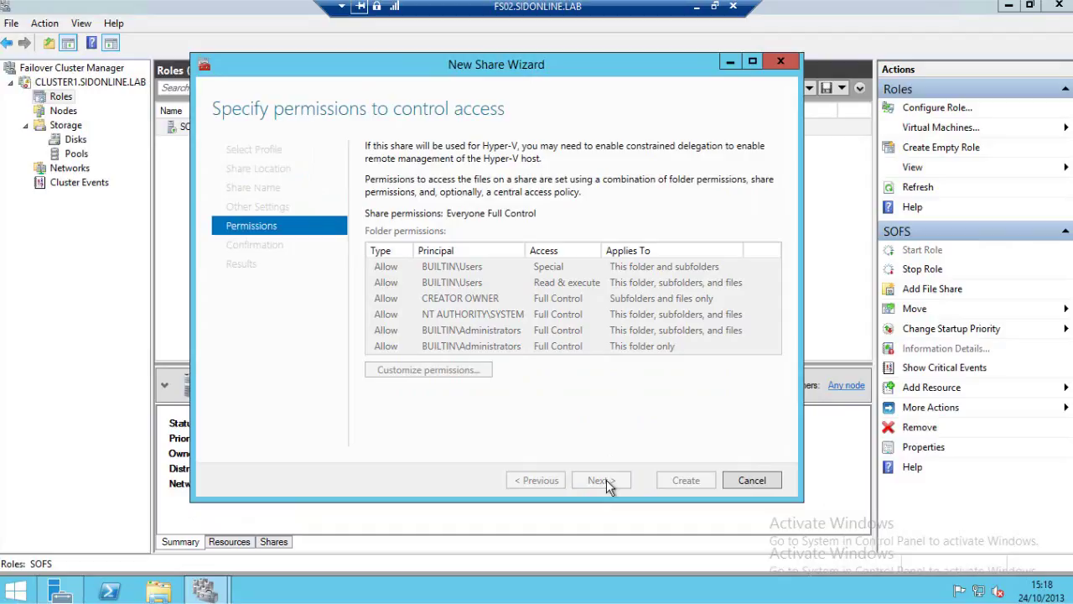
left_click(678, 487)
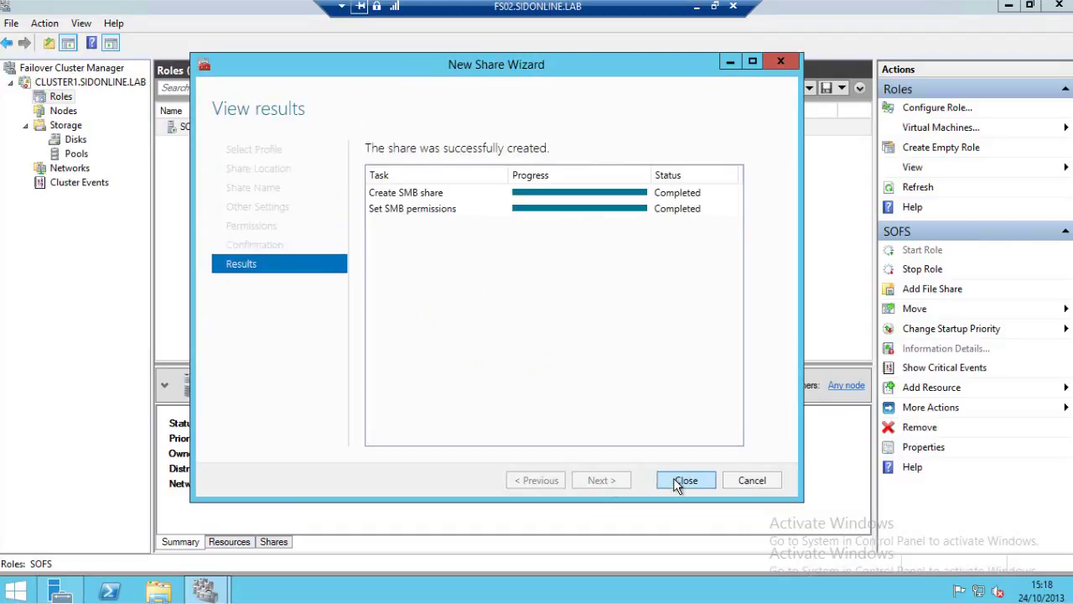
left_click(681, 479)
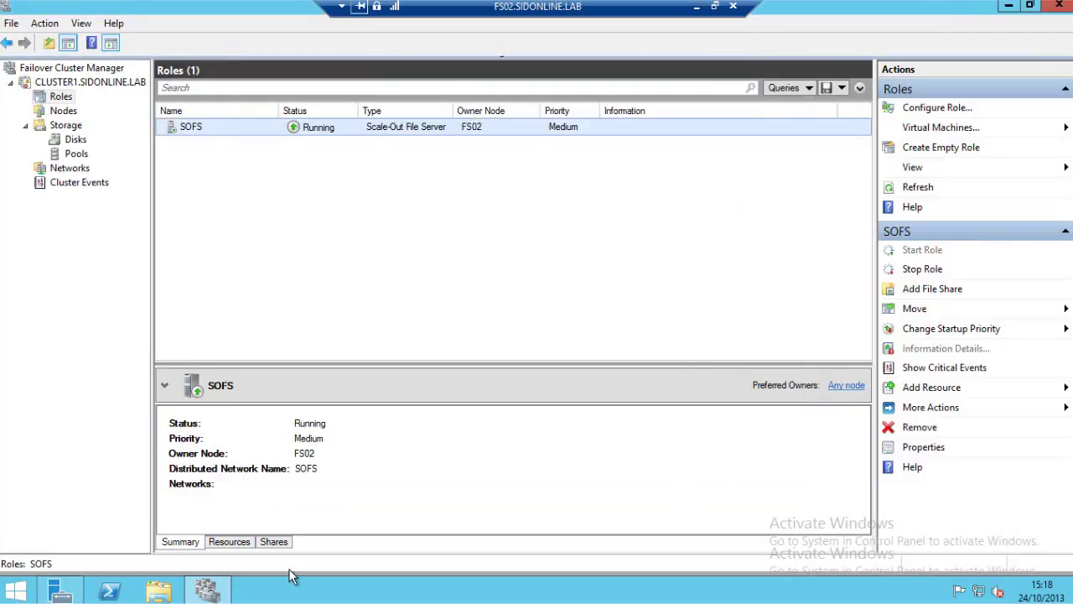
Show the Shares list for the SOFS role in the lower details pane.
left_click(274, 543)
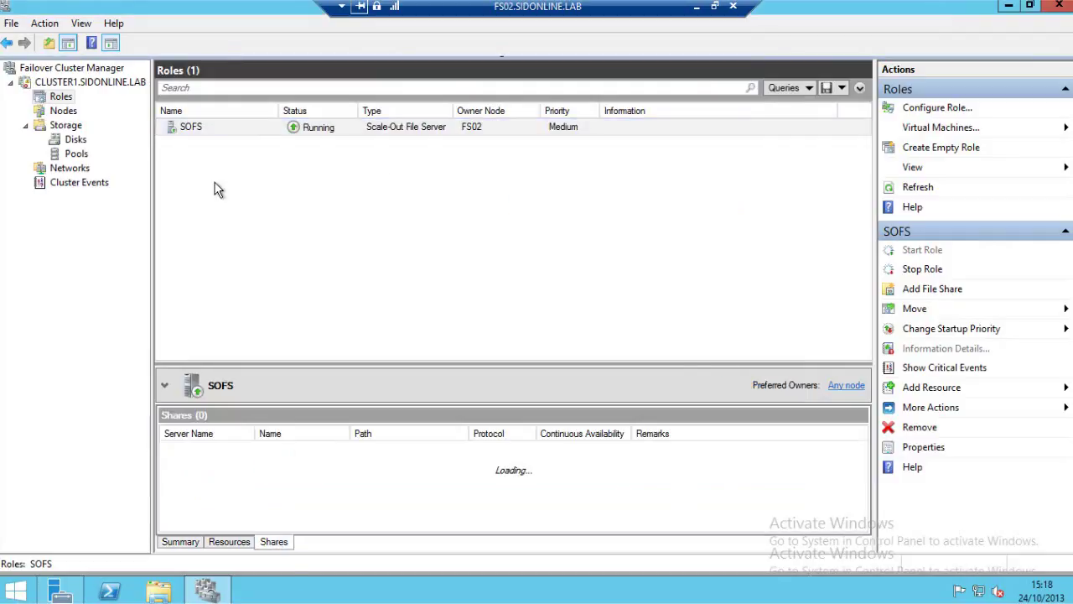
left_click(356, 126)
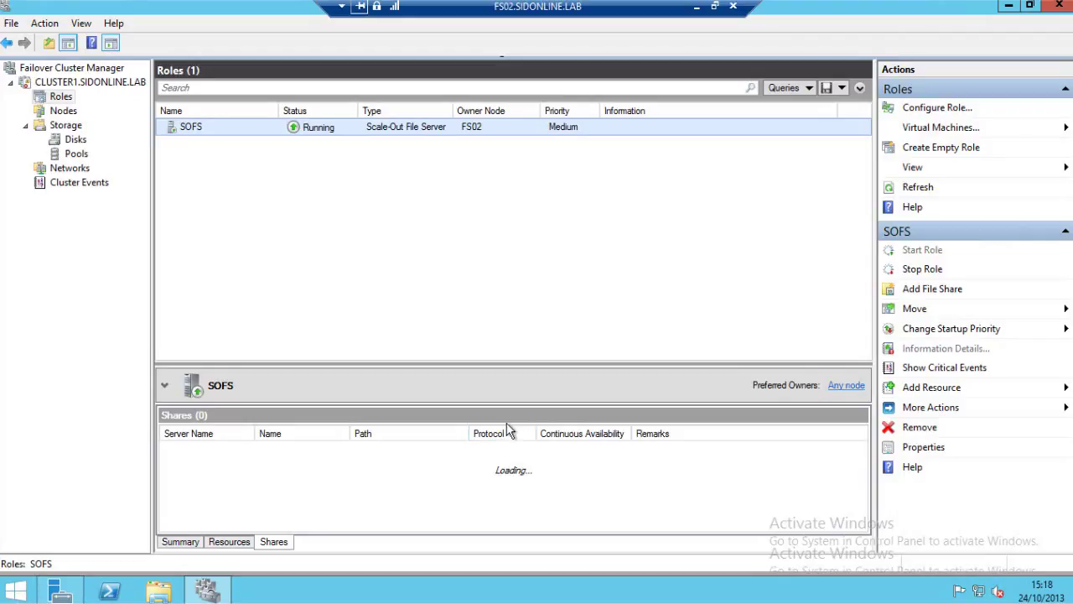
mouse_move(701, 18)
Minimize the FS02 remote session and bring the local Hyper-V Manager to the front.
left_click(696, 7)
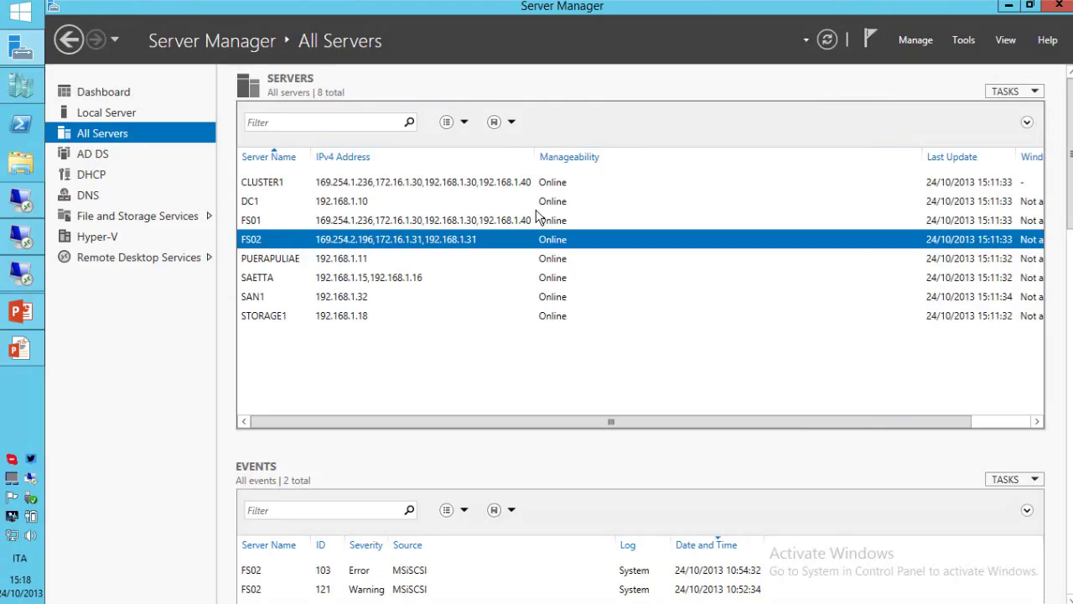
left_click(25, 90)
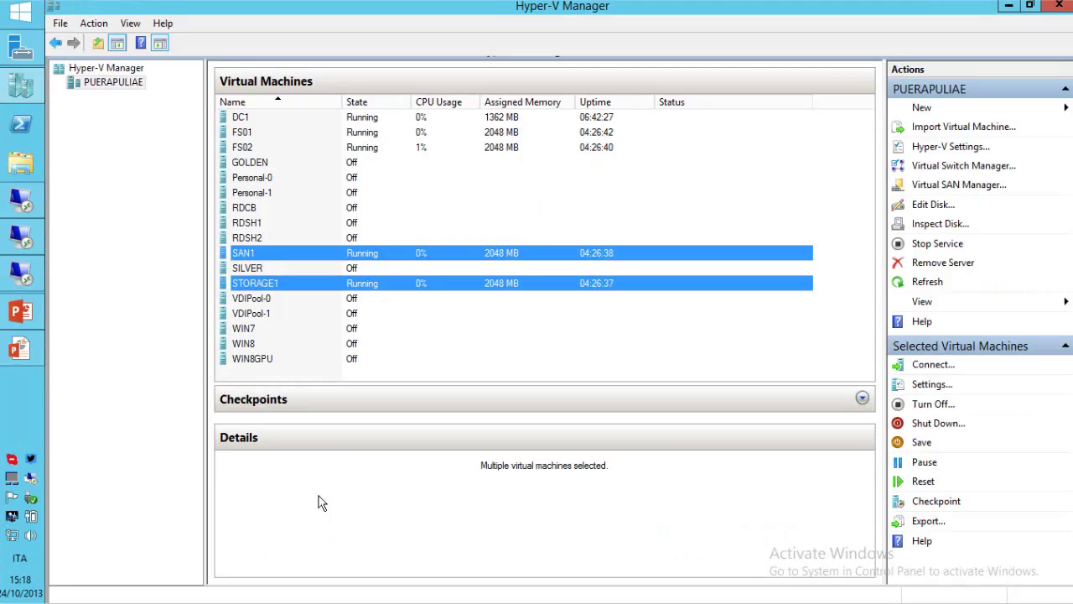
Start a new virtual machine named DEMO1 stored on the \\sofs\VMs share.
left_click(919, 107)
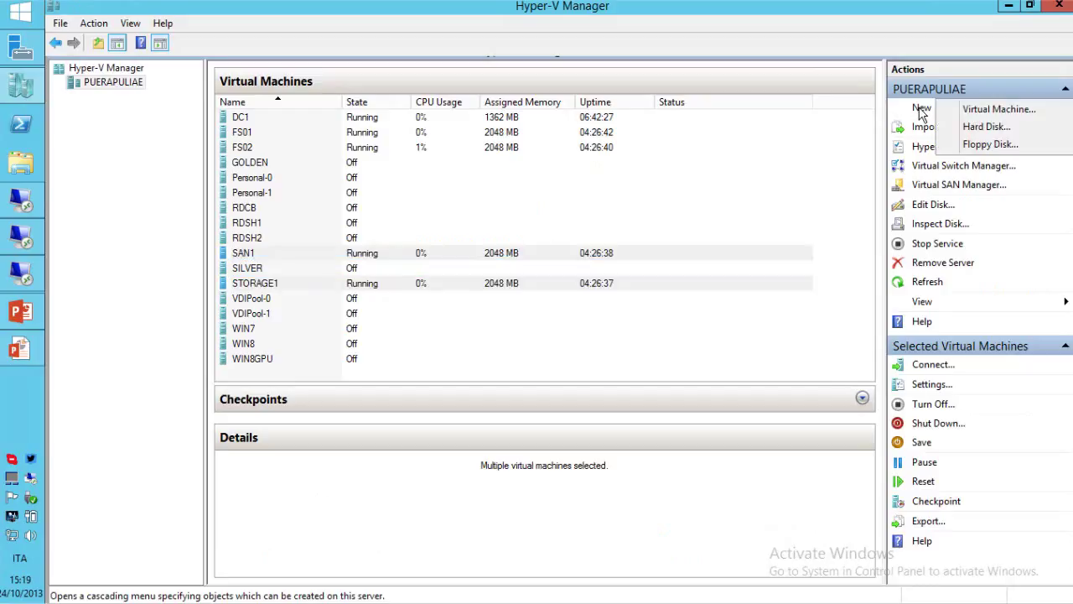
left_click(962, 112)
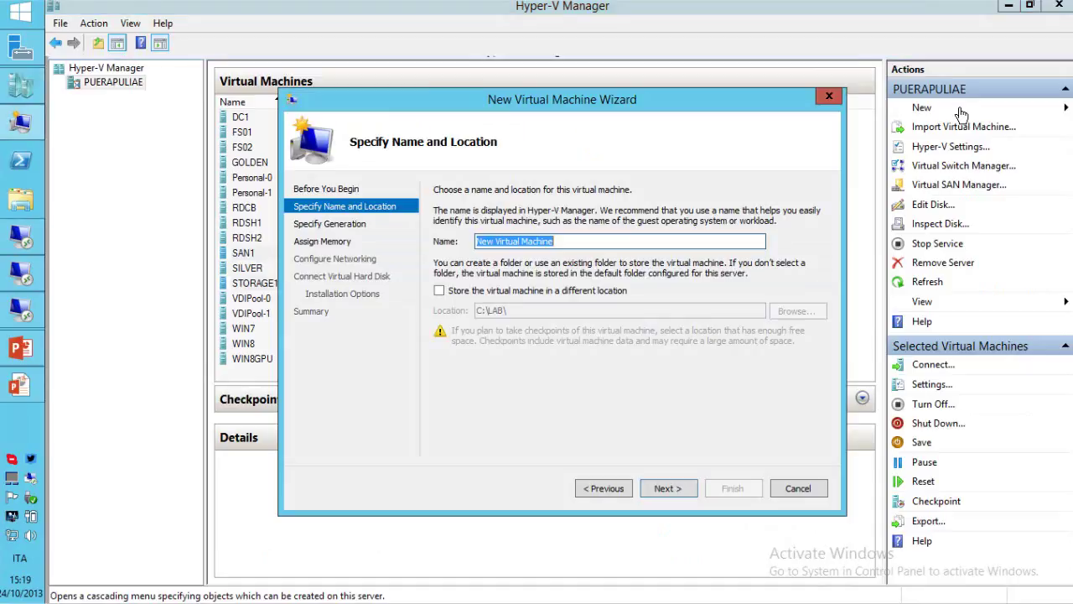
type("DEMO1")
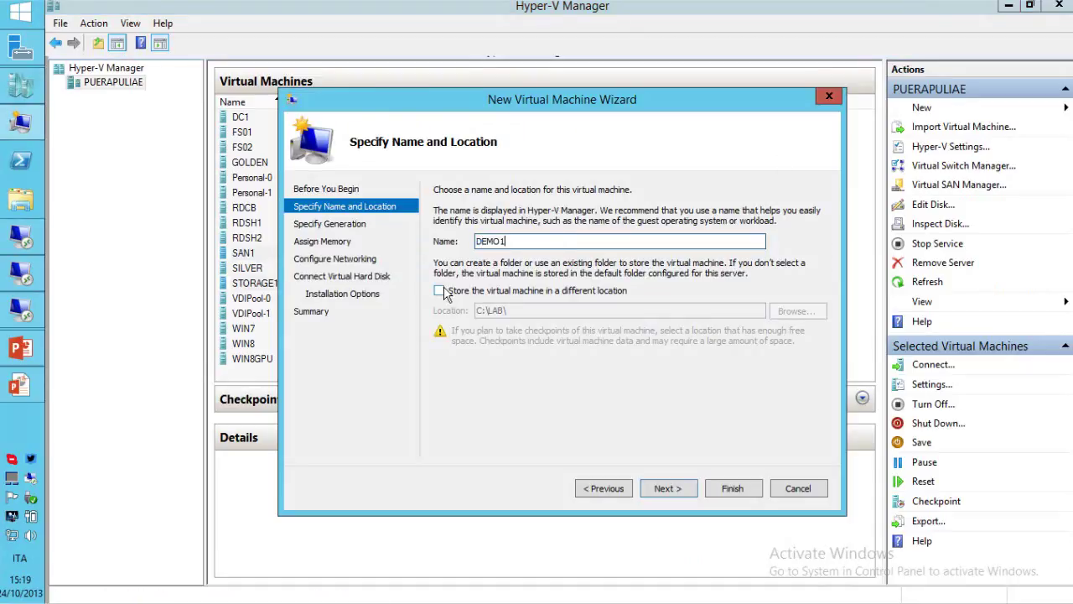
left_click(439, 291)
key("Tab")
type("\\sofs\\")
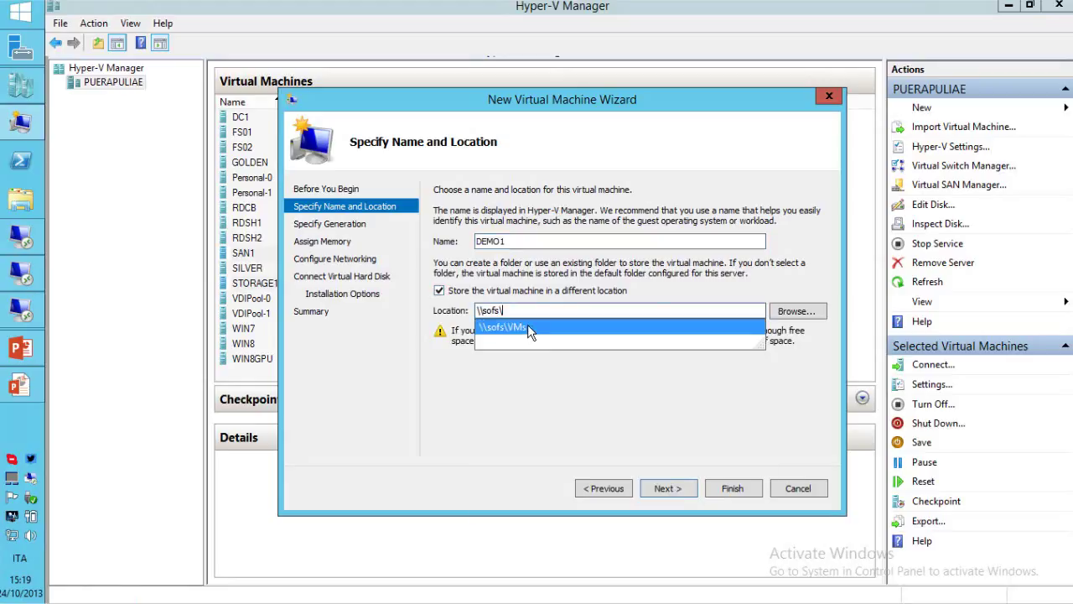
left_click(528, 327)
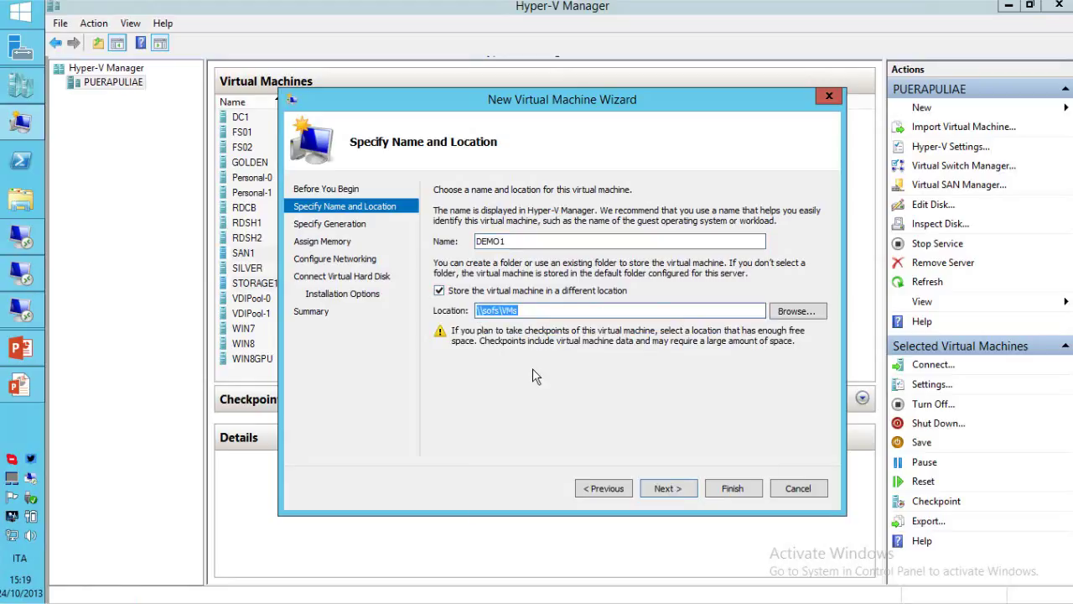
left_click(679, 491)
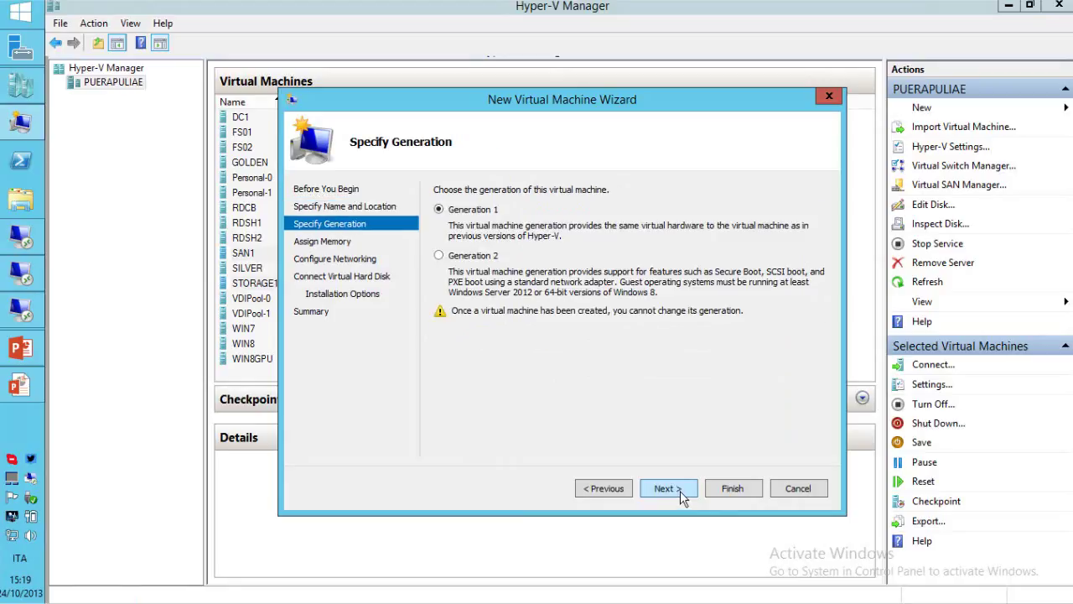
Make DEMO1 Generation 2 on the Private network with the default disk, and create it.
left_click(439, 255)
left_click(664, 486)
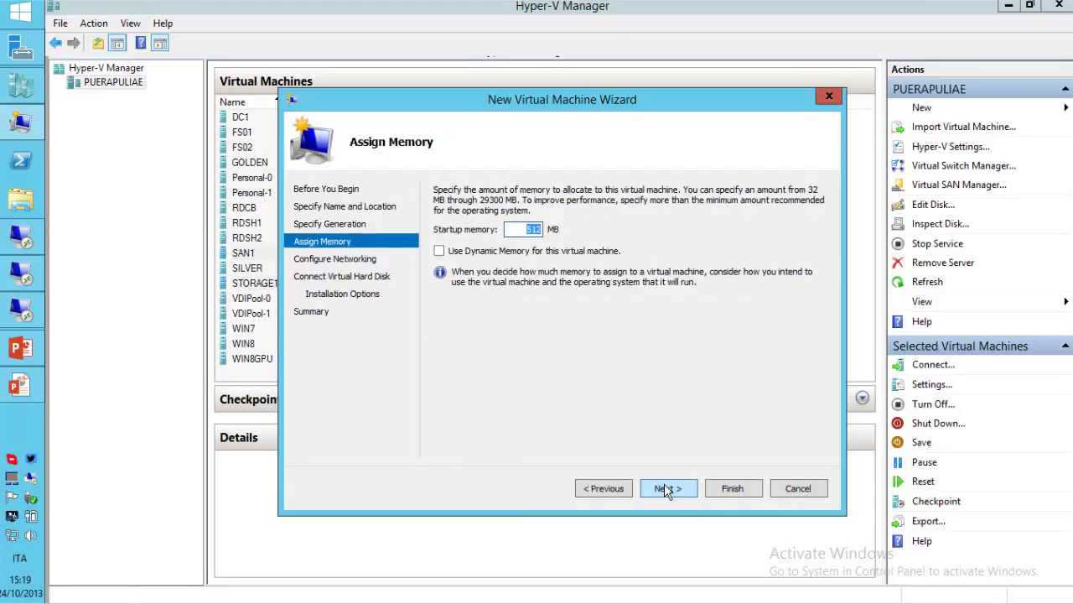
left_click(664, 488)
left_click(567, 223)
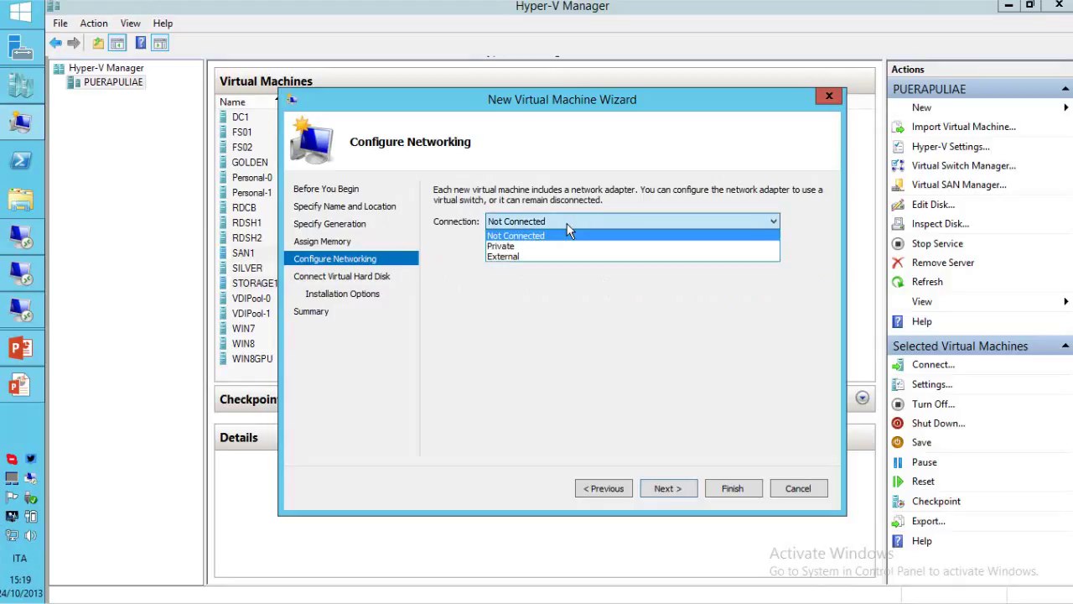
left_click(562, 245)
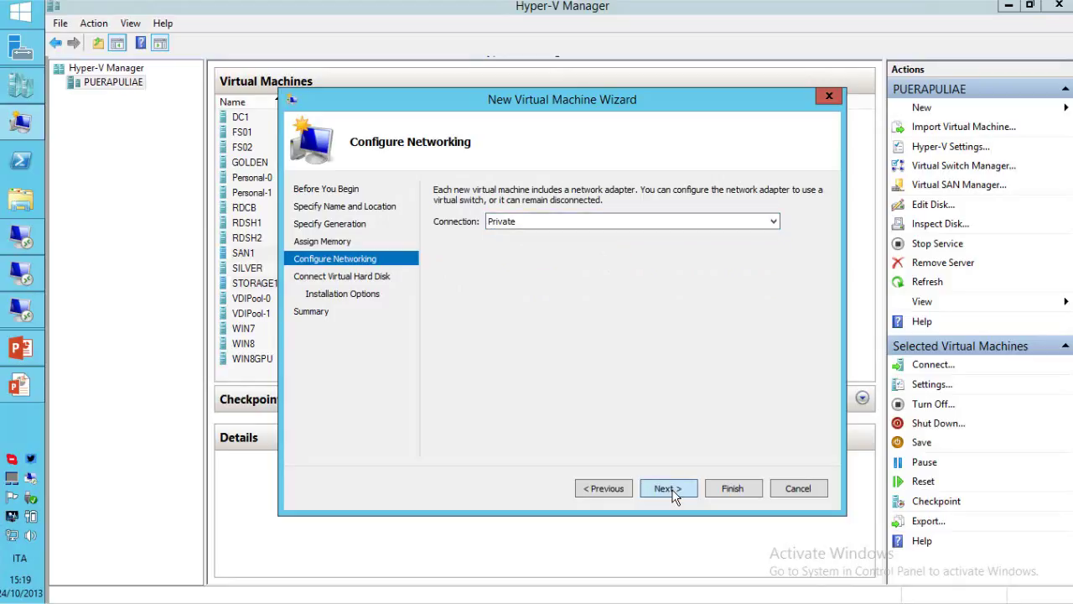
left_click(669, 488)
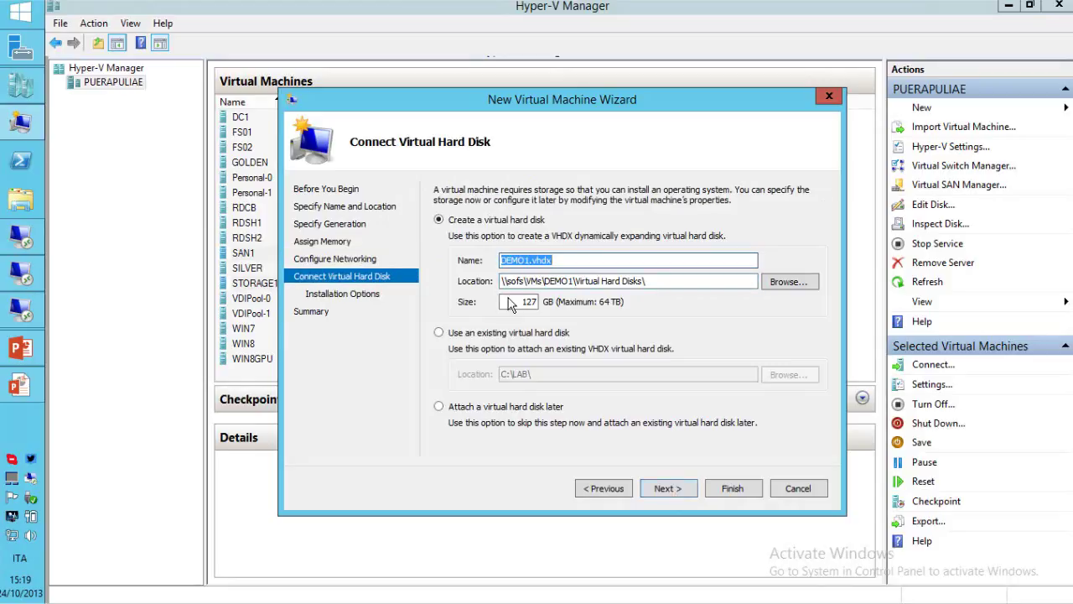
left_click(676, 491)
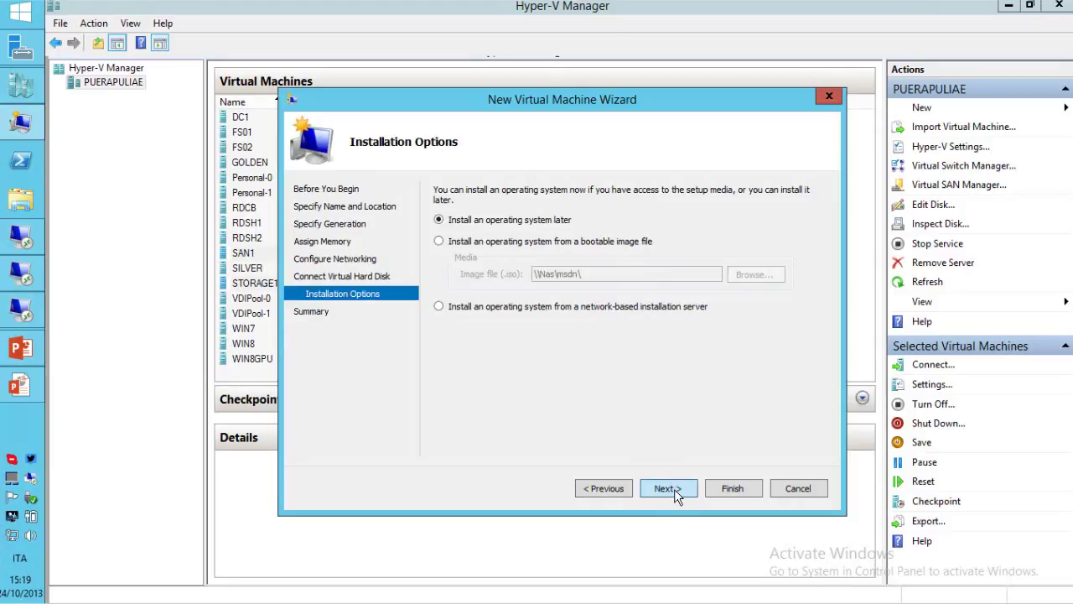
left_click(675, 488)
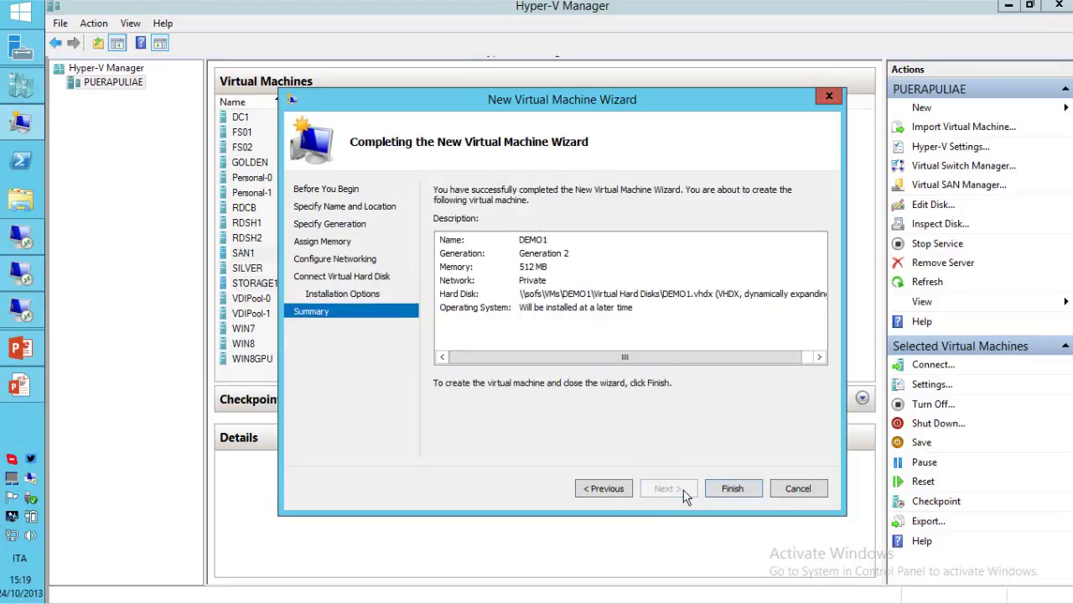
left_click(732, 489)
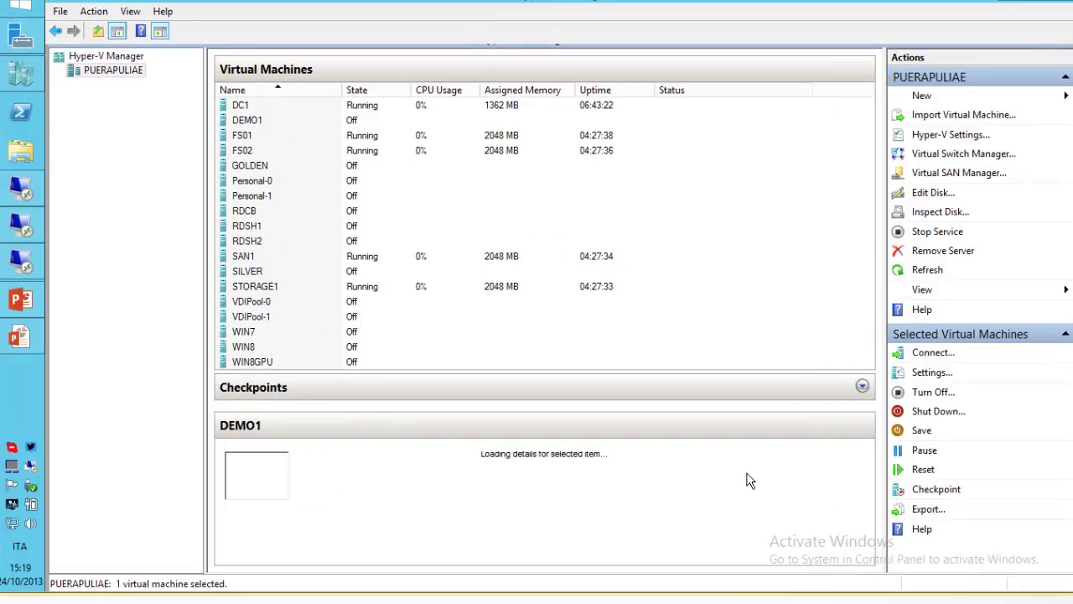
Start DEMO1, view its PXE boot in the console, then close the console window.
right_click(350, 124)
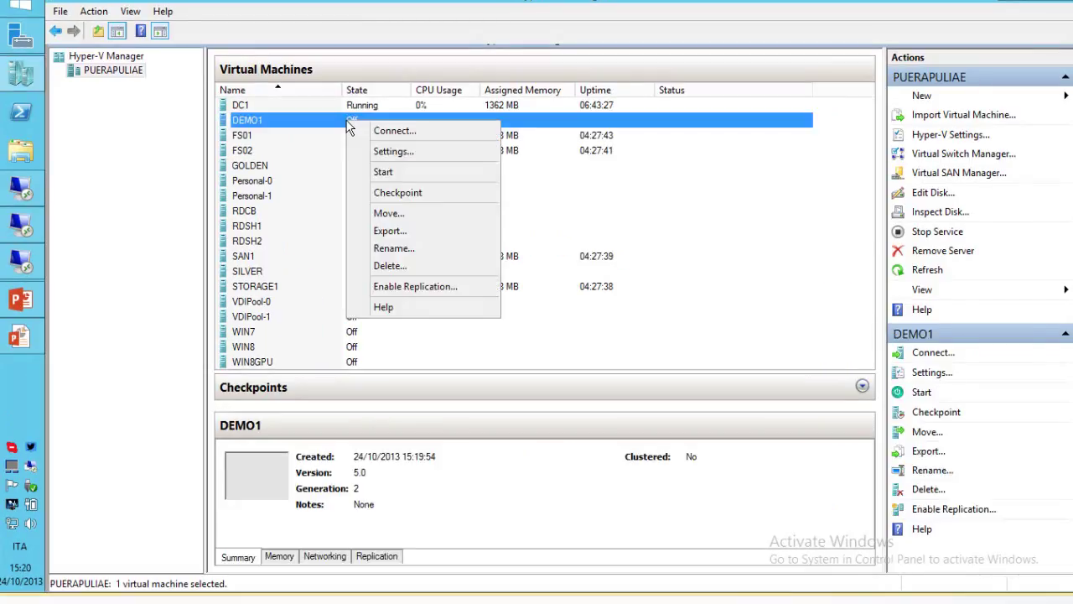
left_click(377, 175)
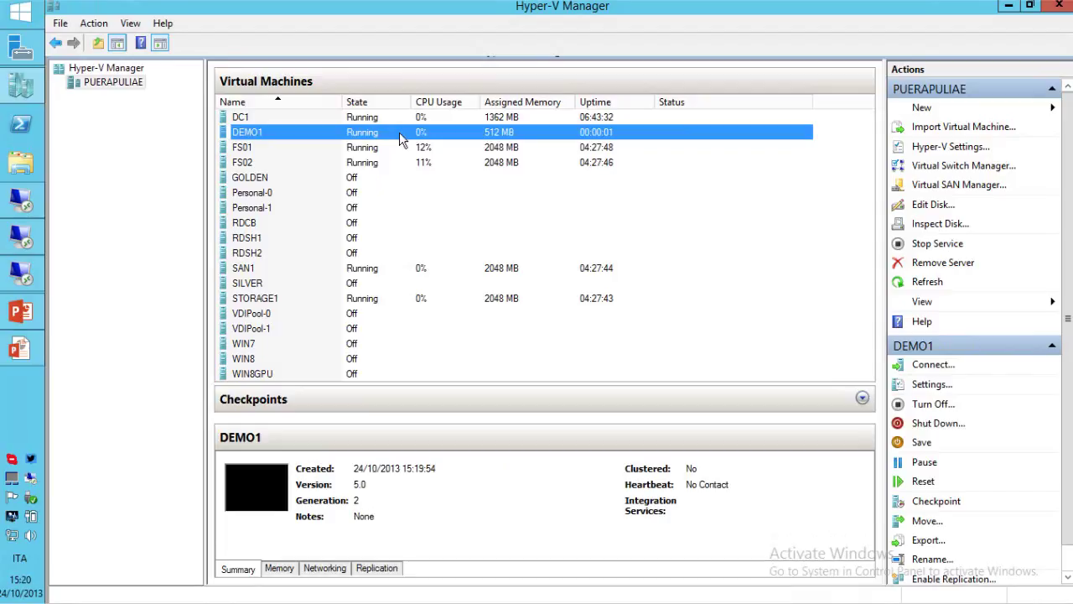
double_click(399, 132)
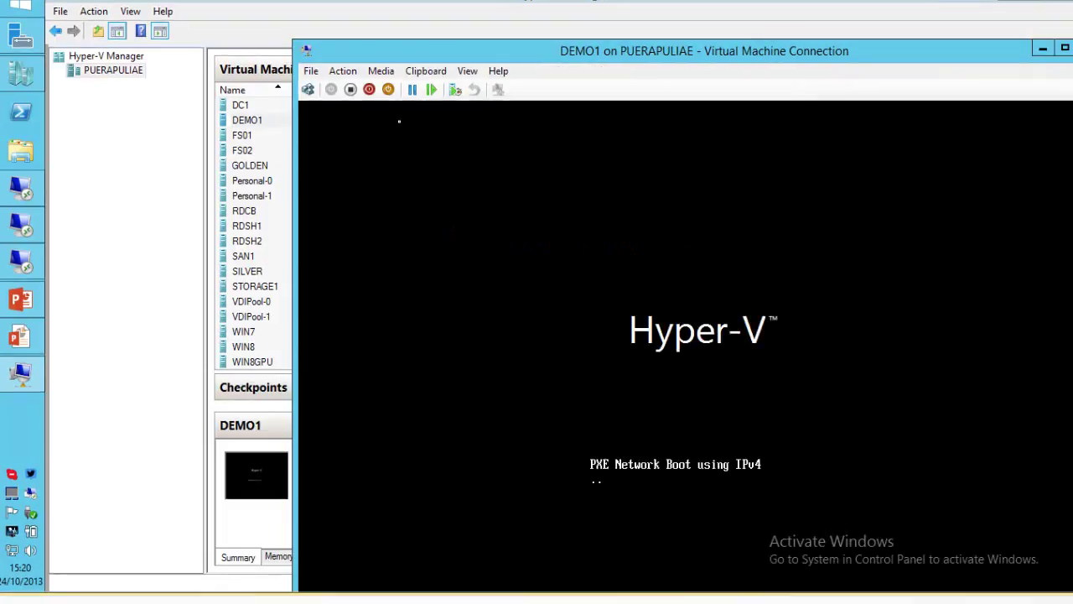
double_click(308, 52)
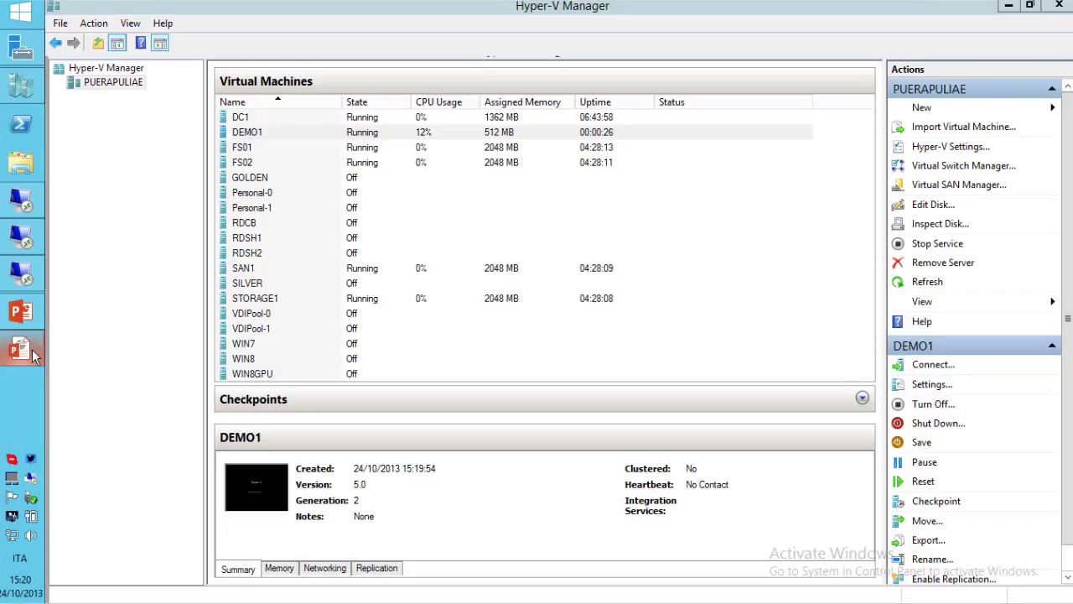
Return to the PowerPoint slideshow and advance to the Storage Spaces features slide.
left_click(32, 354)
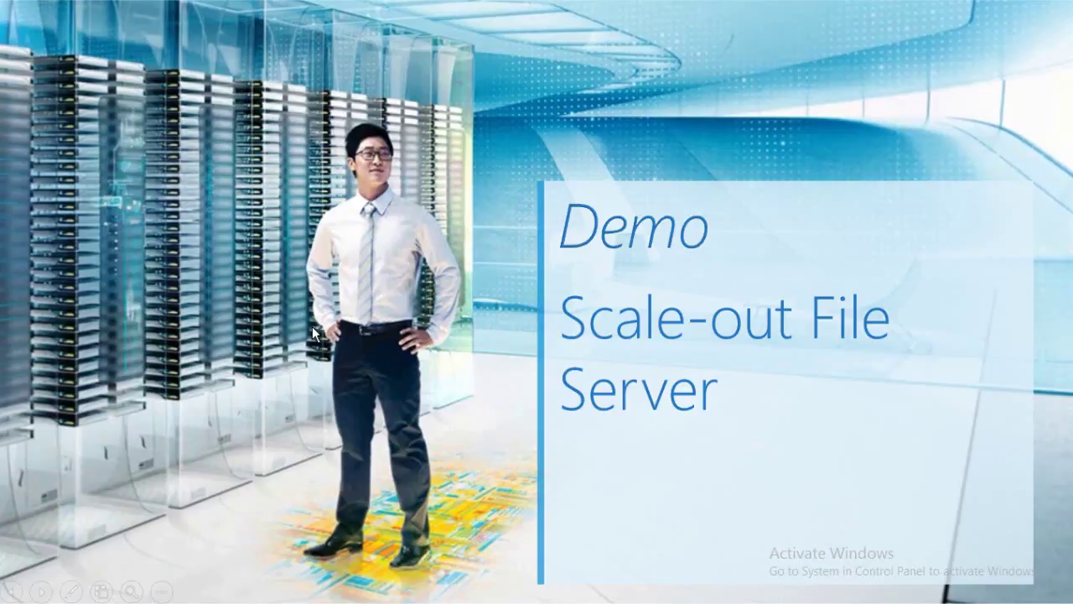
key("Right")
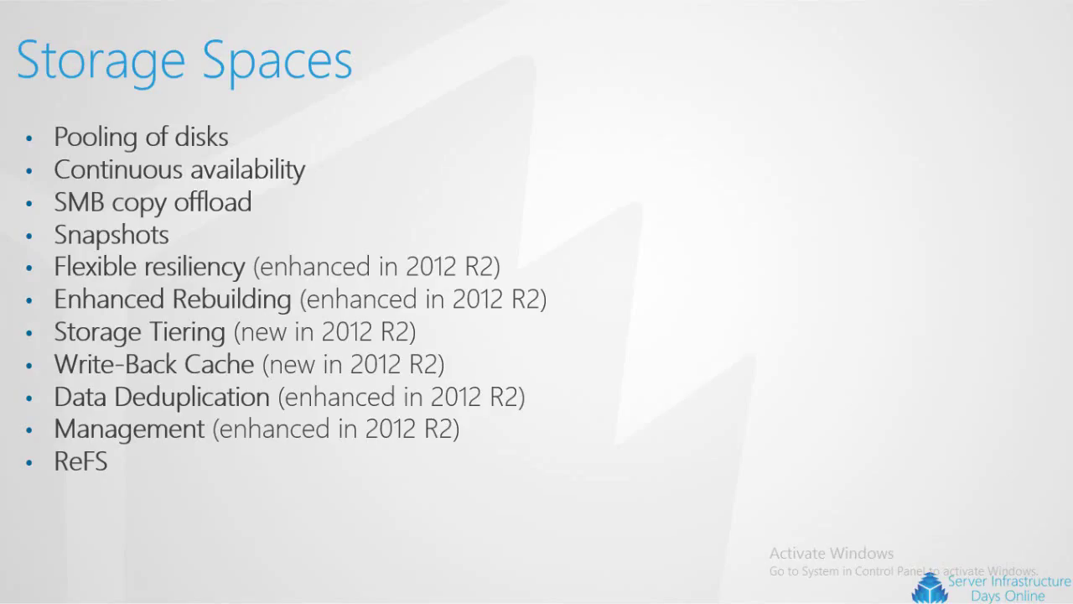
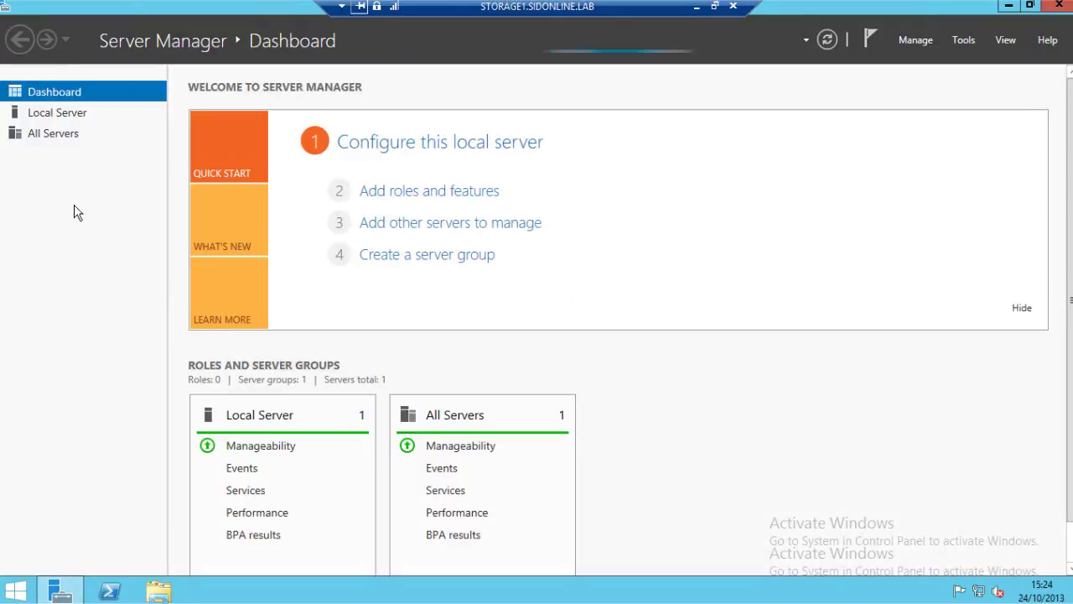
List the server's disks sorted by capacity and inspect disk 10, one of the 2 TB disks.
left_click(51, 154)
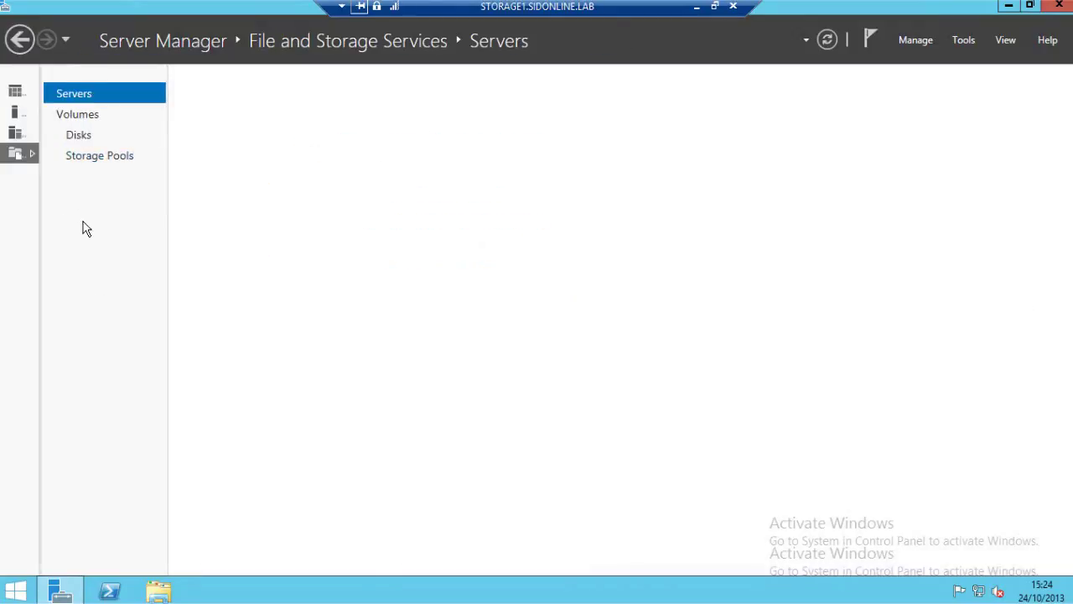
left_click(79, 136)
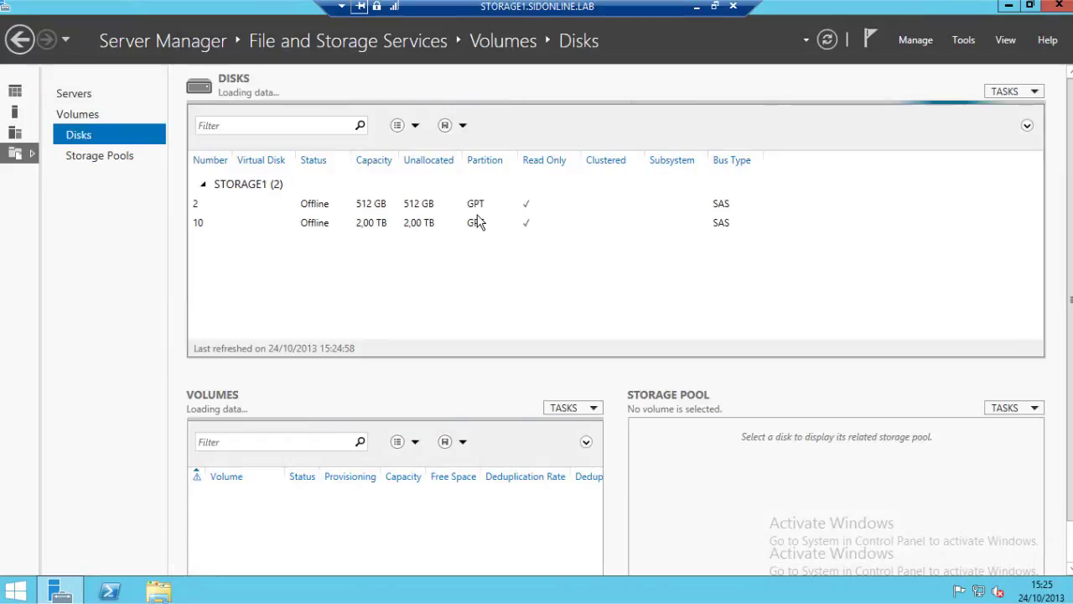
left_click(377, 157)
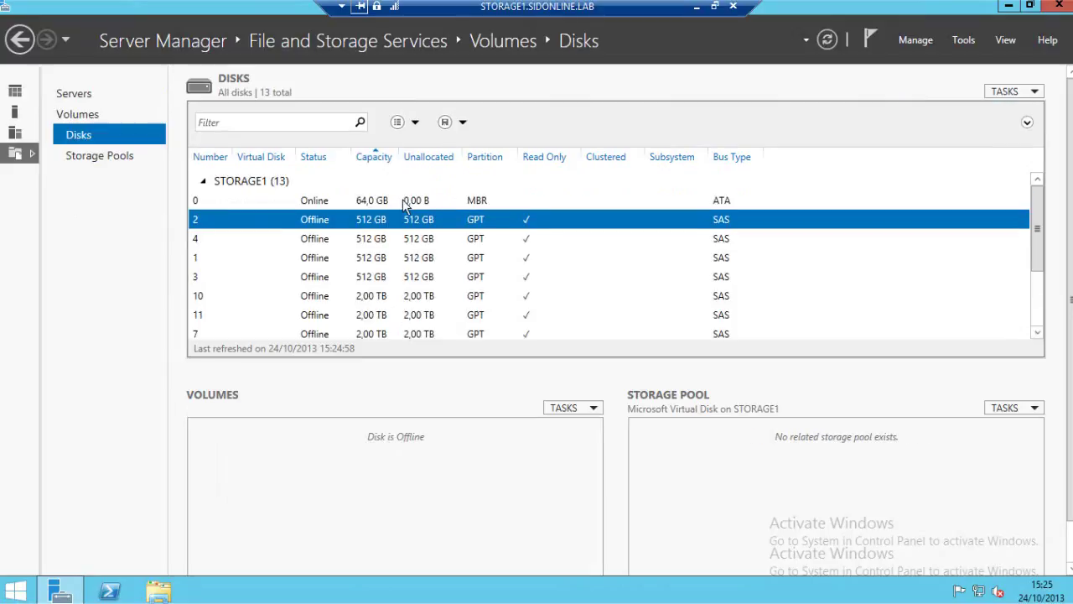
left_click(377, 280)
left_click(376, 218)
left_click(383, 299)
Scroll the list, then widen the Physical Disks panel for the Primordial pool on Storage Pools.
scroll(384, 303, "down", 1)
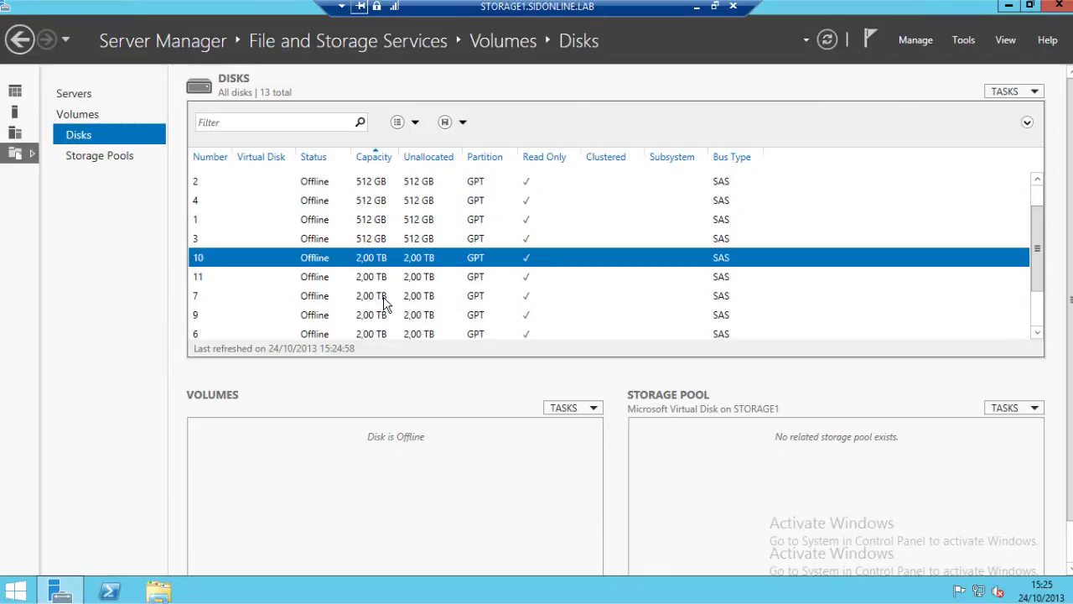
scroll(384, 304, "down", 2)
scroll(394, 338, "up", 3)
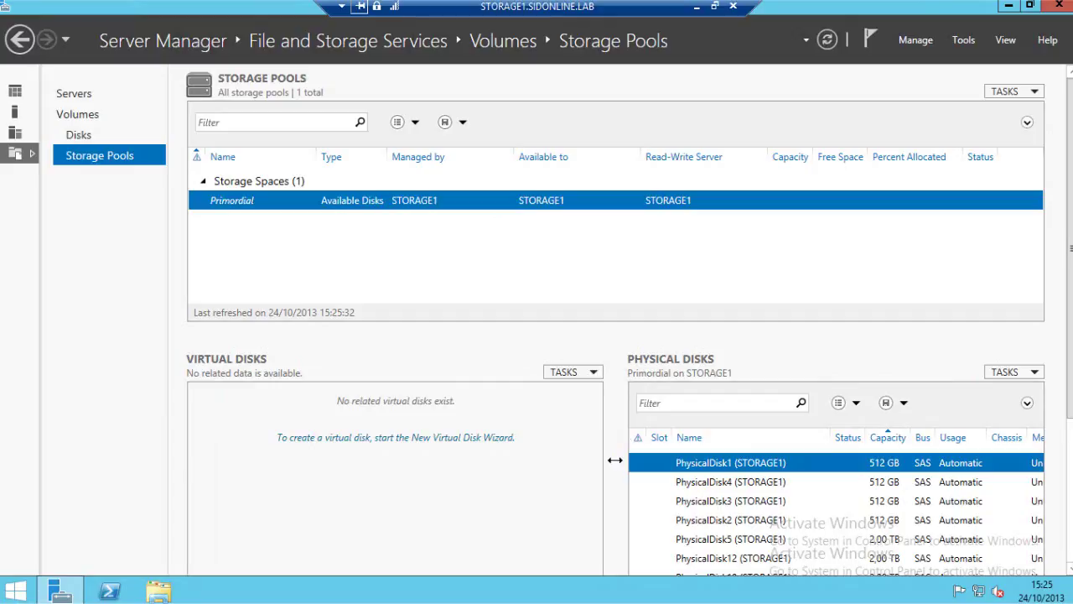
left_click_drag(614, 459, 488, 452)
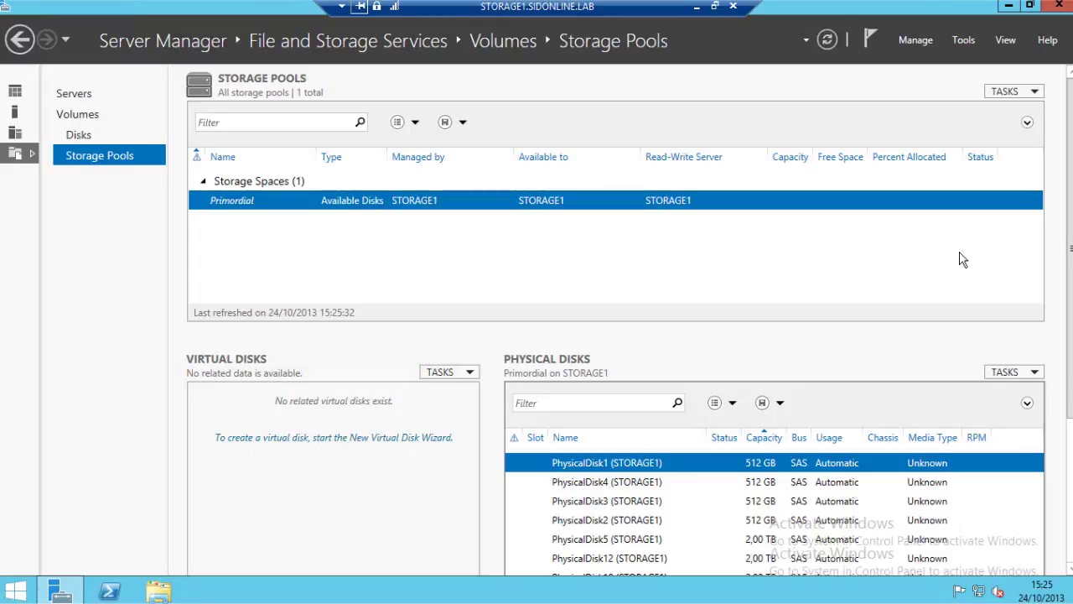
Start a new storage pool named Pool1.
left_click(1002, 93)
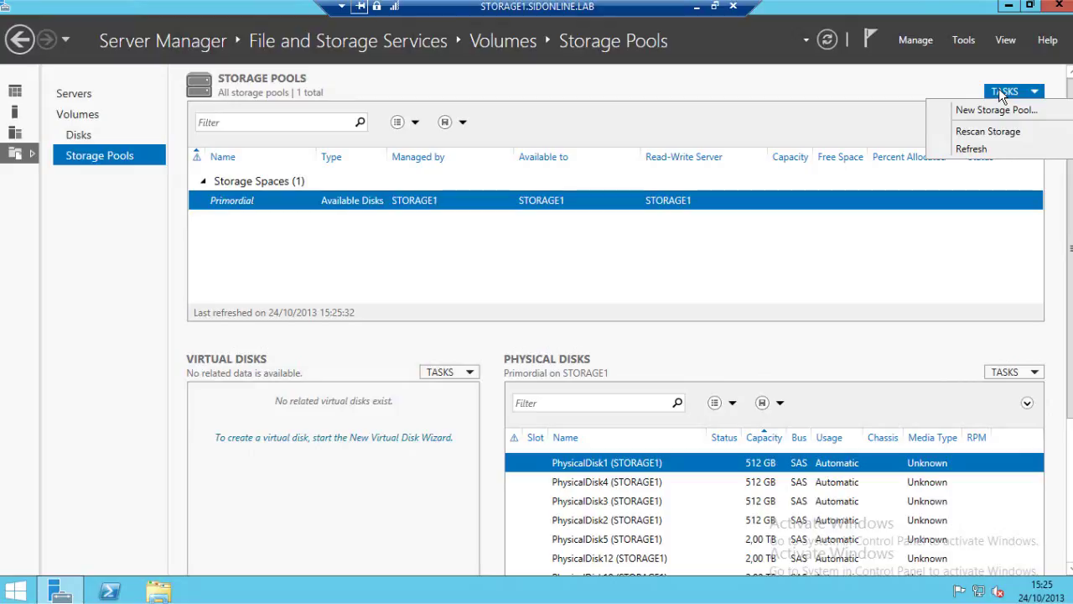
left_click(1005, 113)
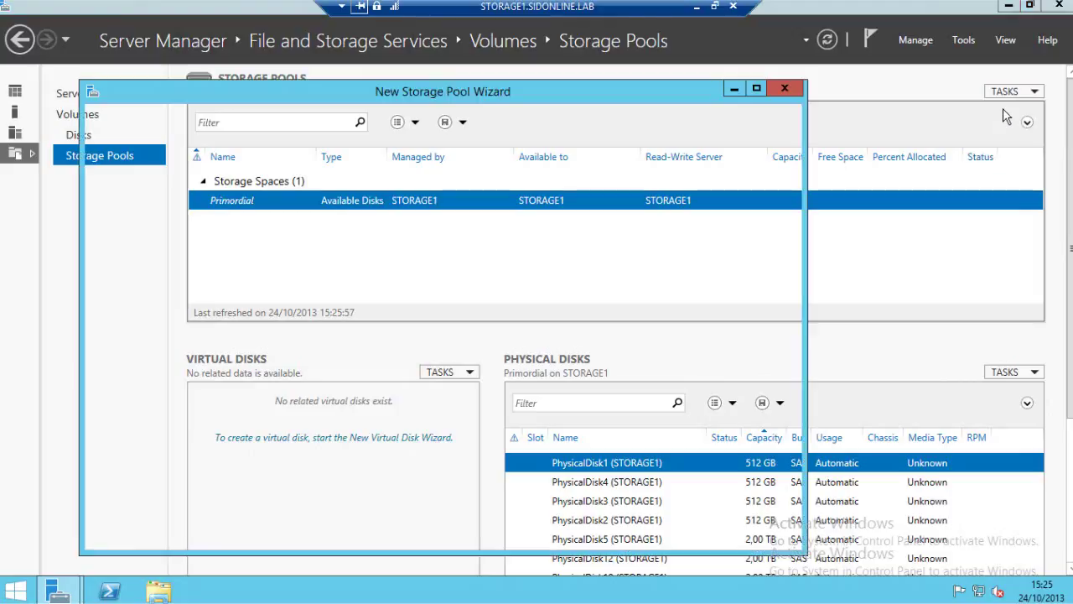
left_click(624, 538)
type("Pool1")
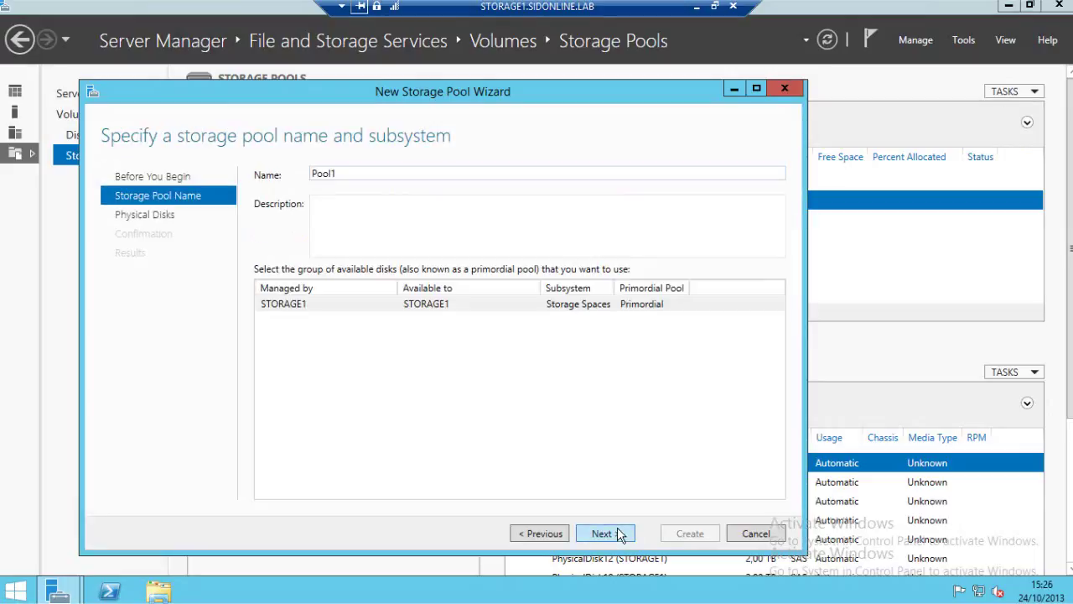
left_click(620, 535)
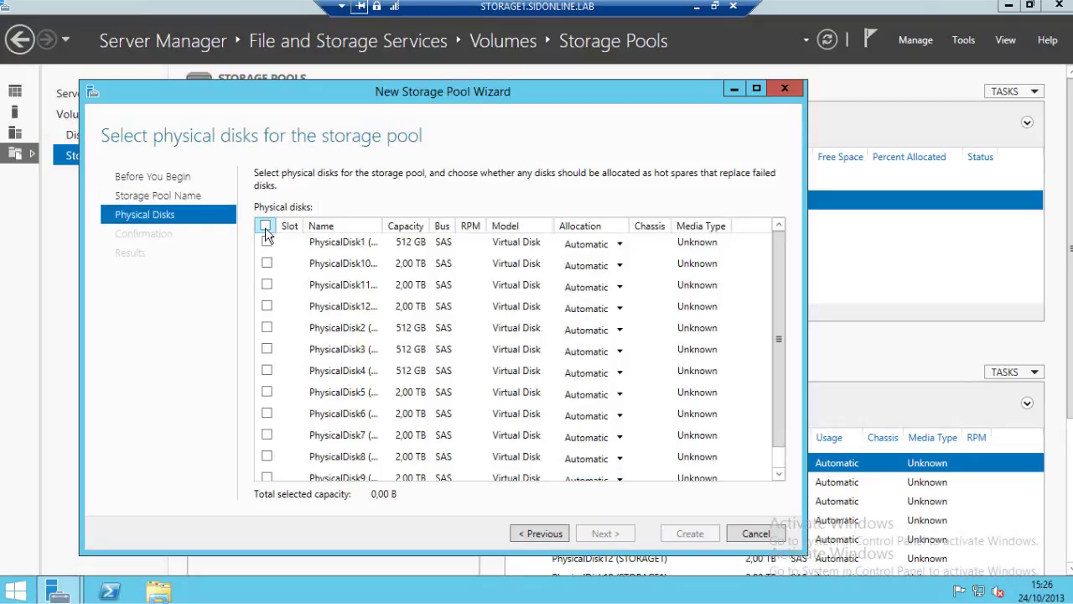
Add all physical disks with Automatic allocation and create the 18,0 TB pool.
left_click(265, 227)
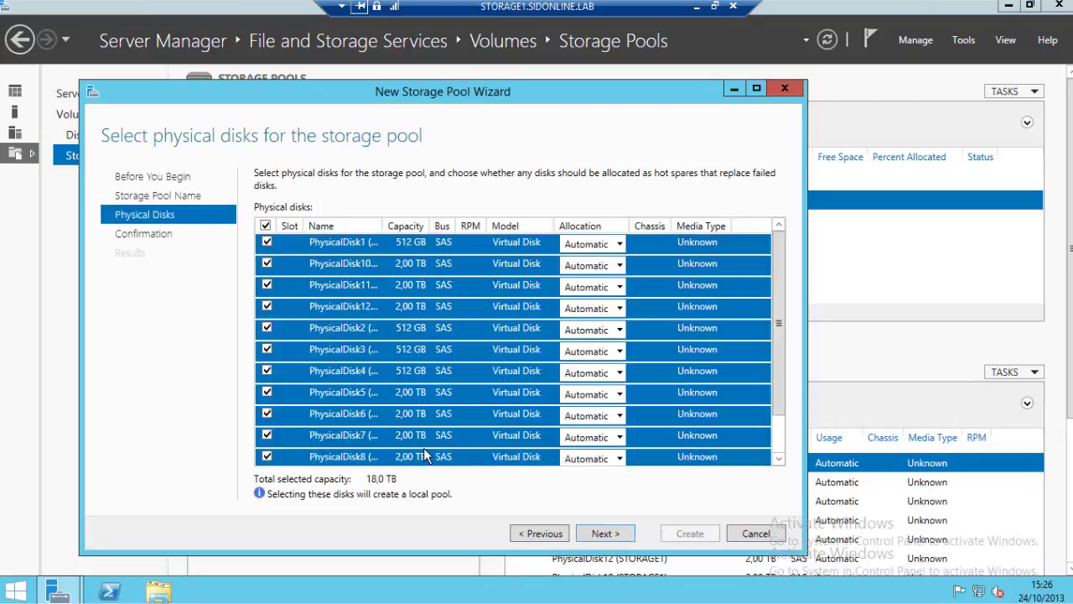
left_click(619, 244)
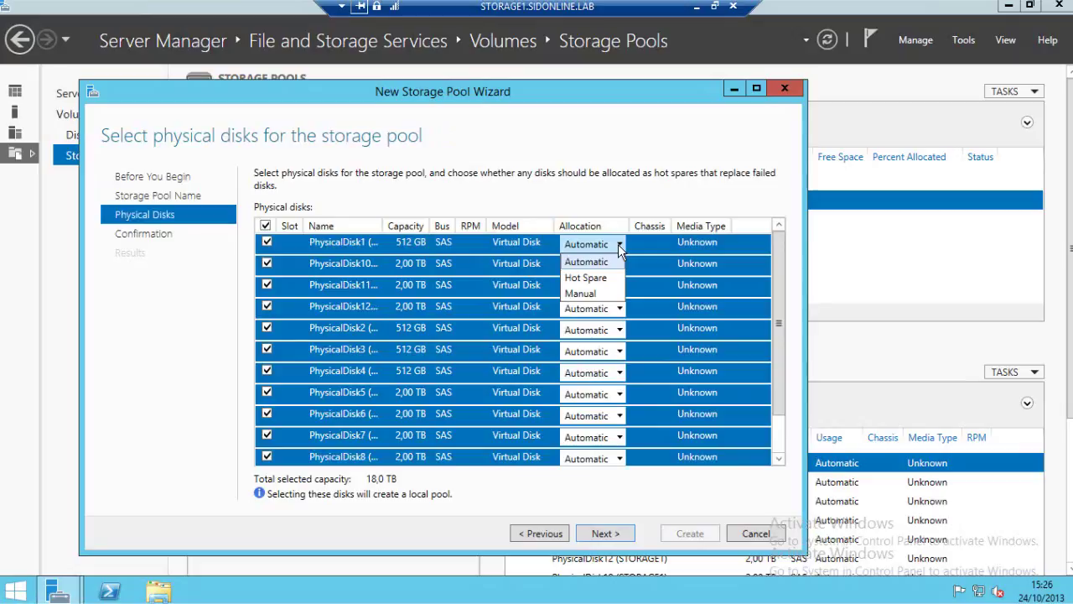
left_click(619, 246)
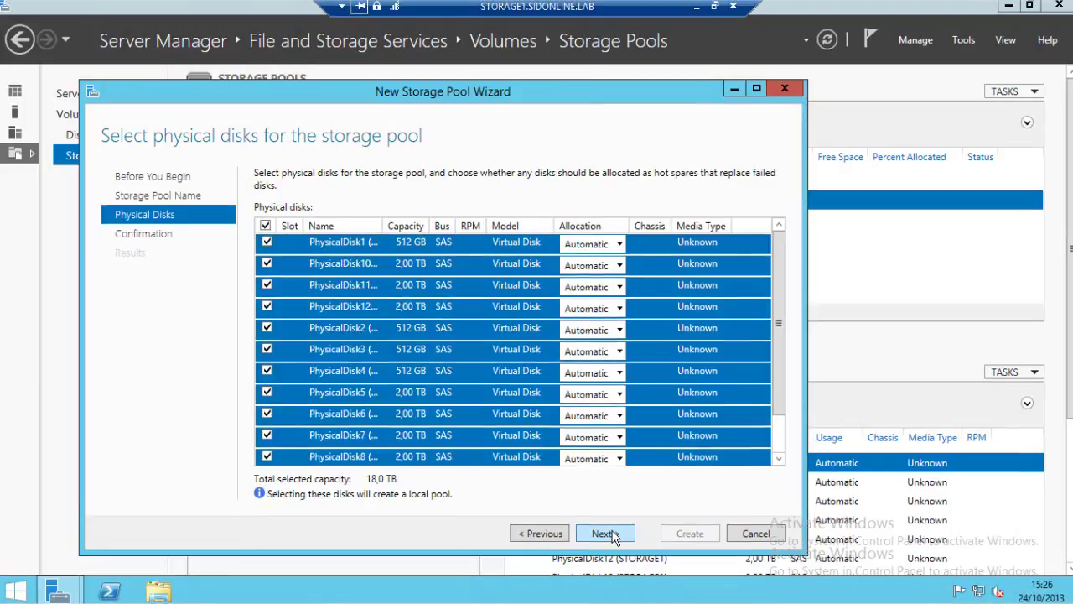
left_click(612, 536)
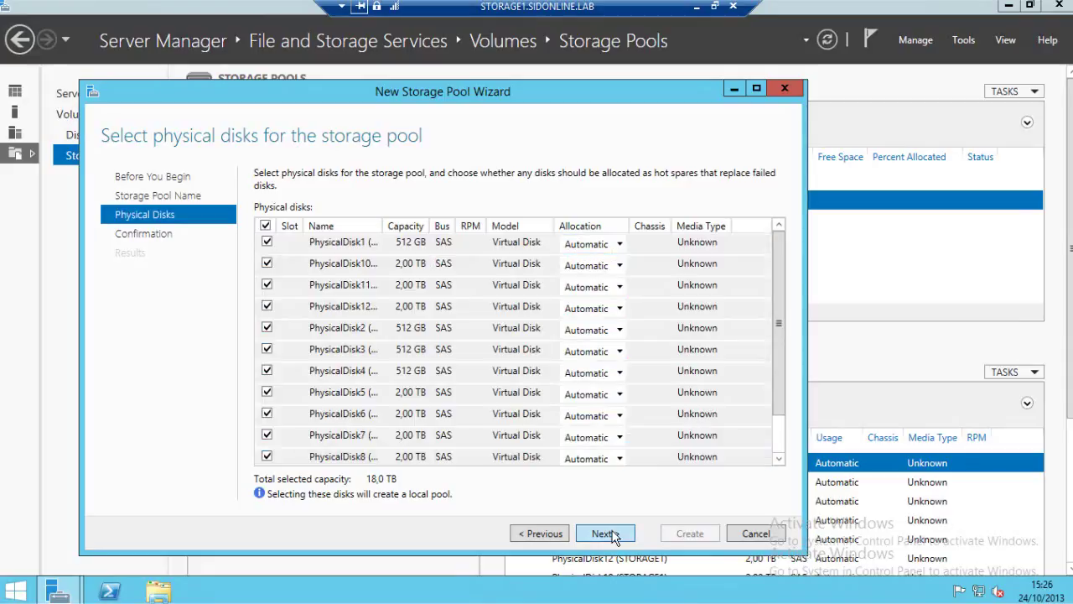
left_click(613, 537)
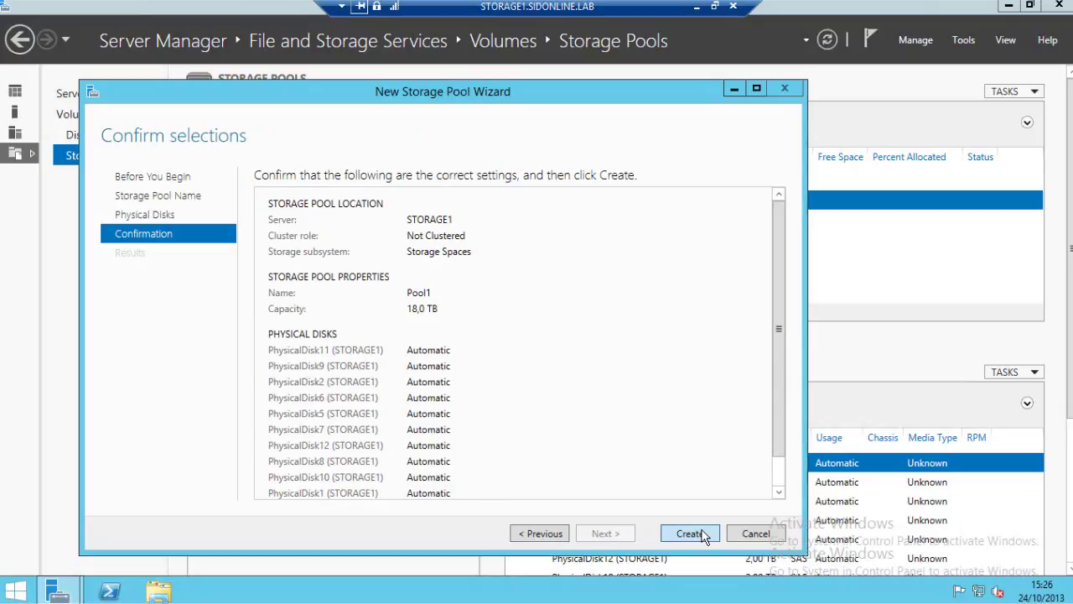
left_click(703, 534)
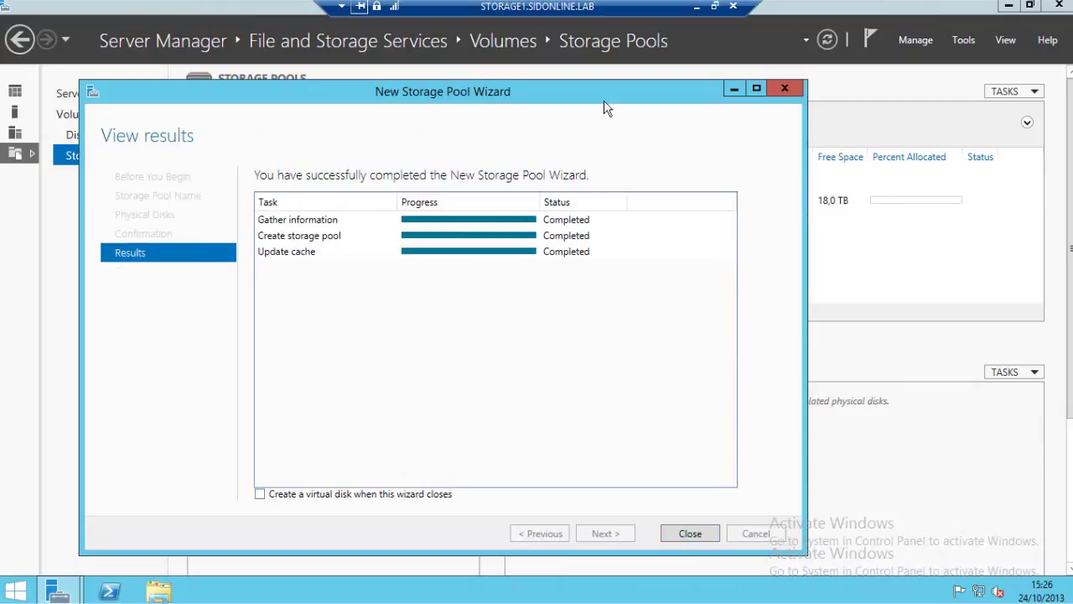
left_click_drag(604, 102, 674, 87)
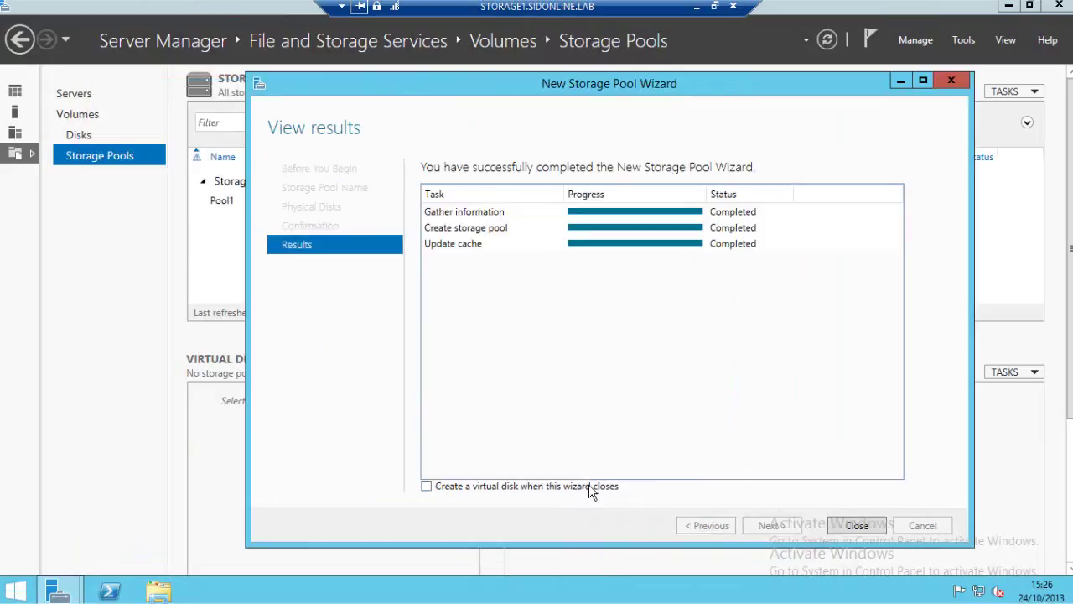
left_click(853, 526)
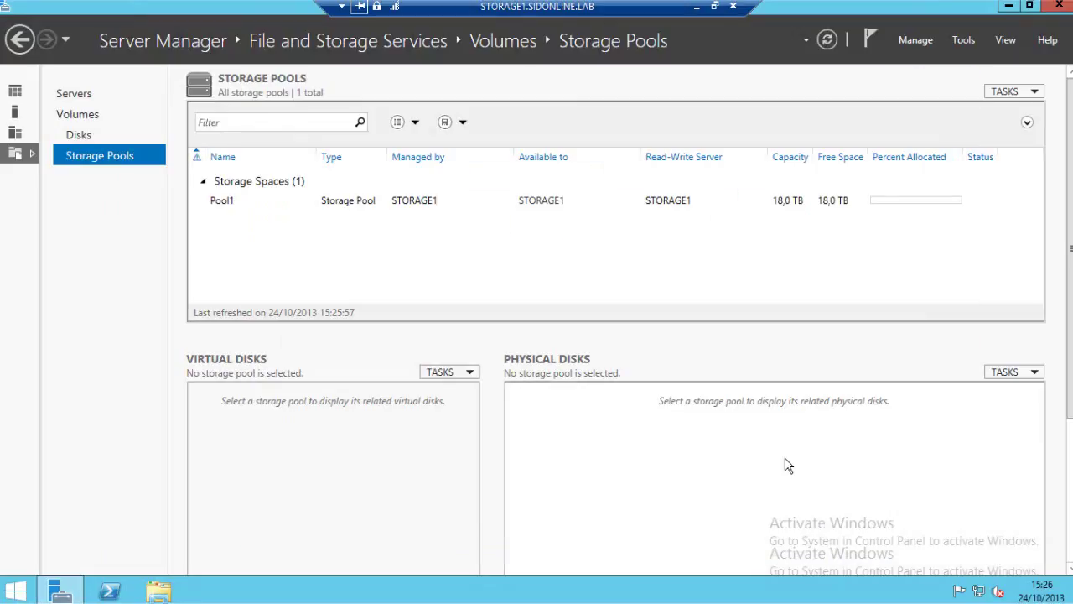
Begin a virtual disk named Disk0 on Pool1, then cancel the wizard unfinished.
left_click(251, 201)
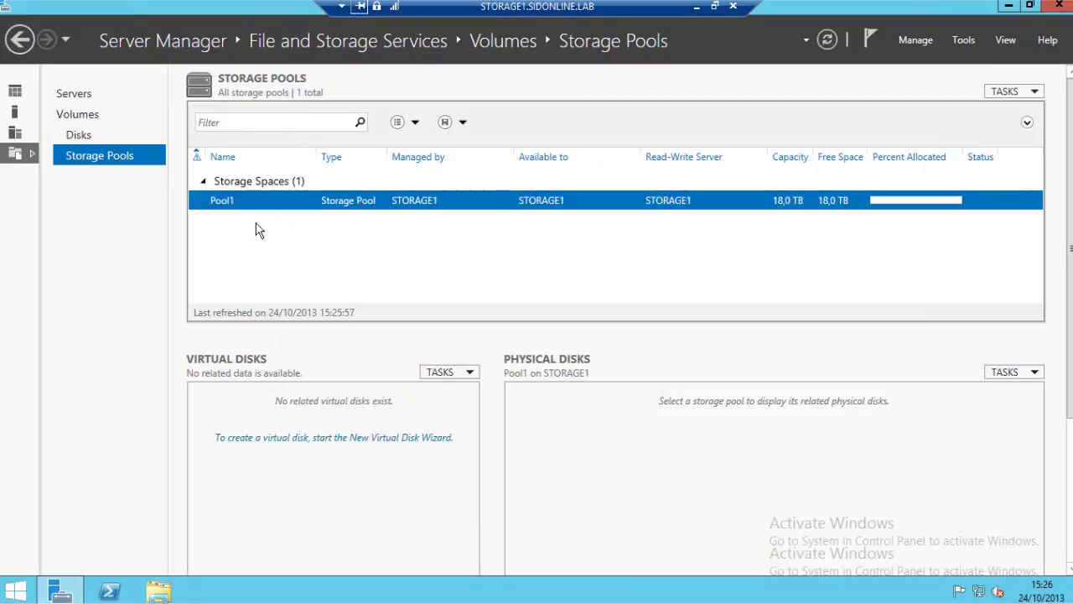
left_click(442, 371)
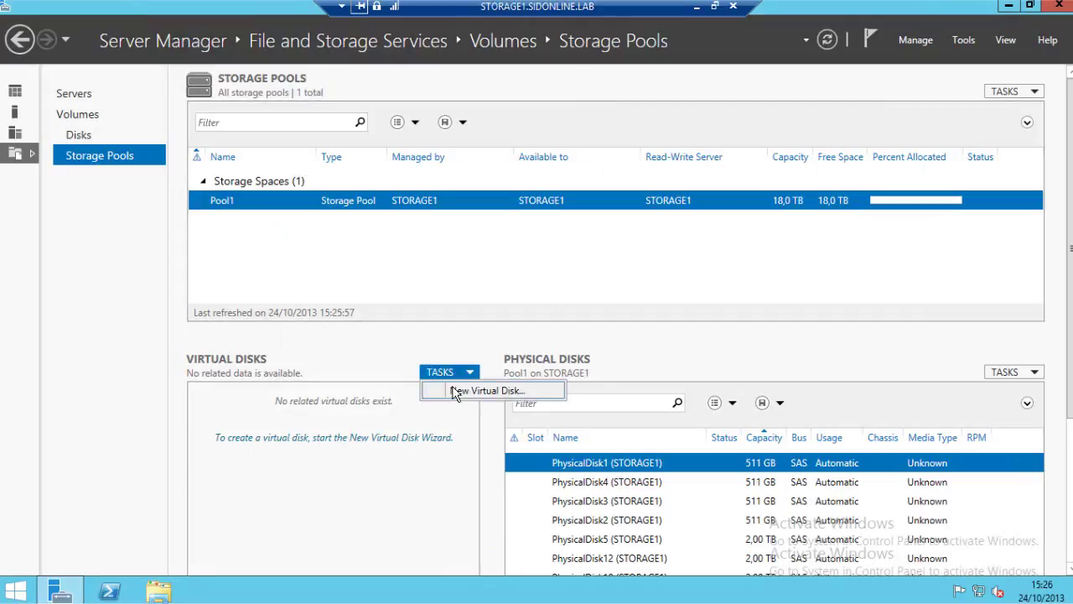
left_click(453, 394)
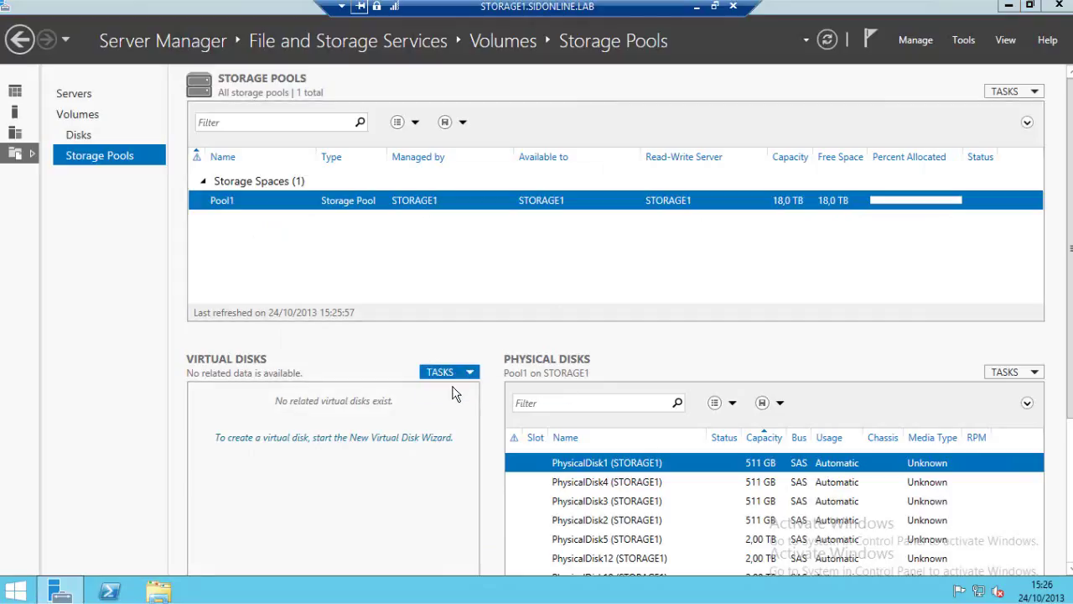
left_click(509, 530)
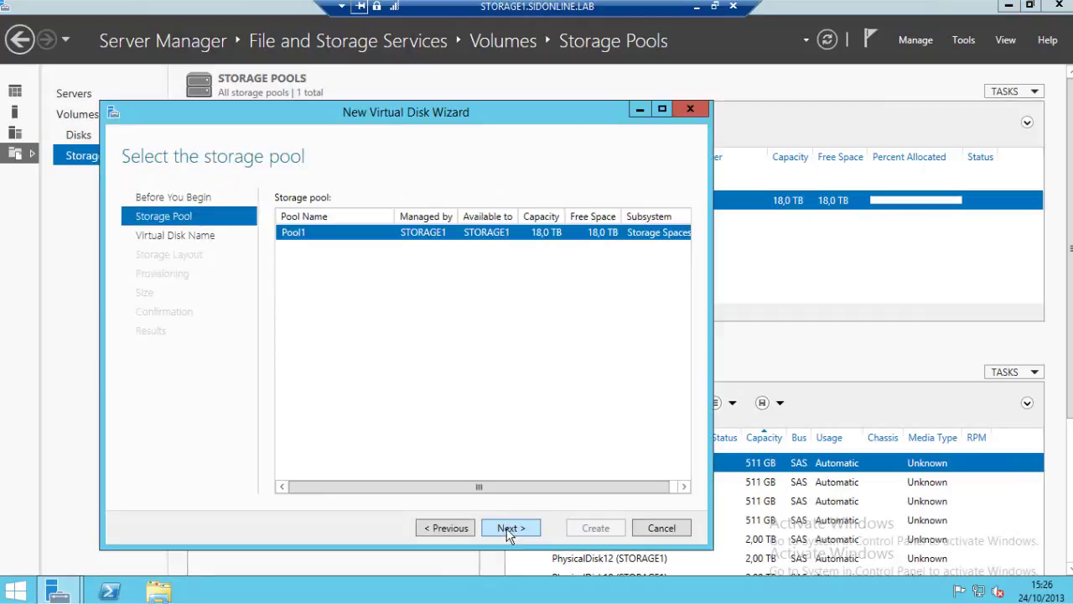
left_click(508, 530)
type("Dis")
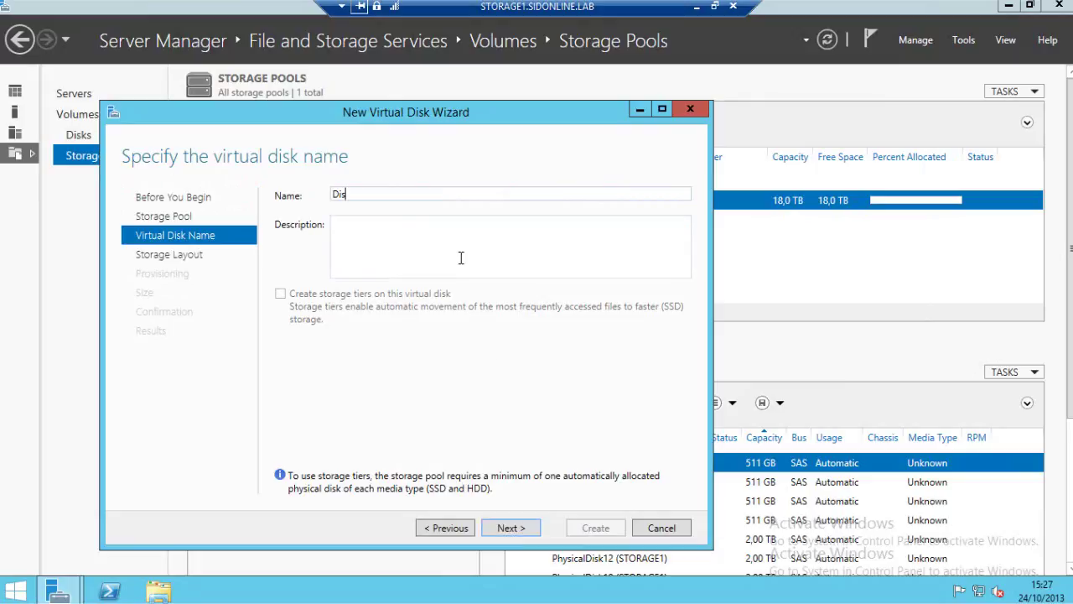
type("k0")
left_click(661, 527)
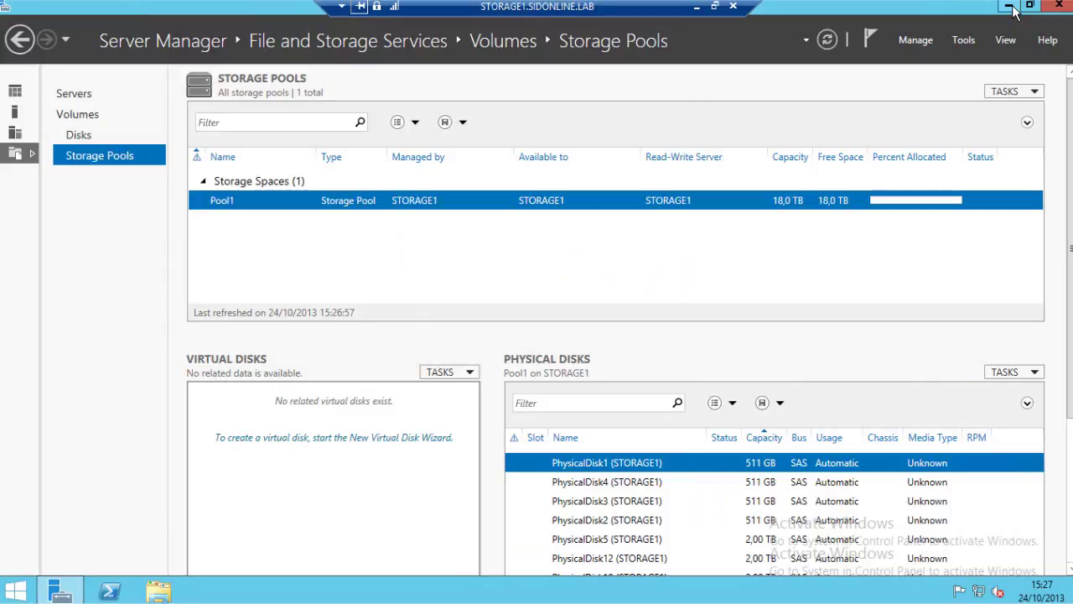
Open the media type script in PowerShell ISE and review its pool, size filter and SSD/HDD lines.
left_click(1009, 6)
left_click(25, 113)
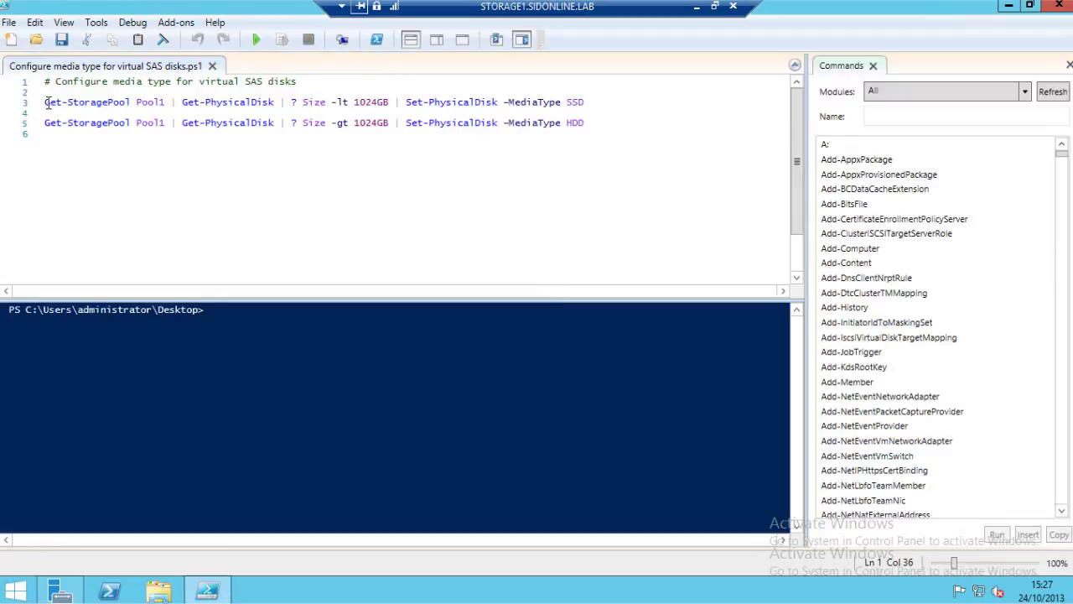
left_click_drag(47, 102, 391, 102)
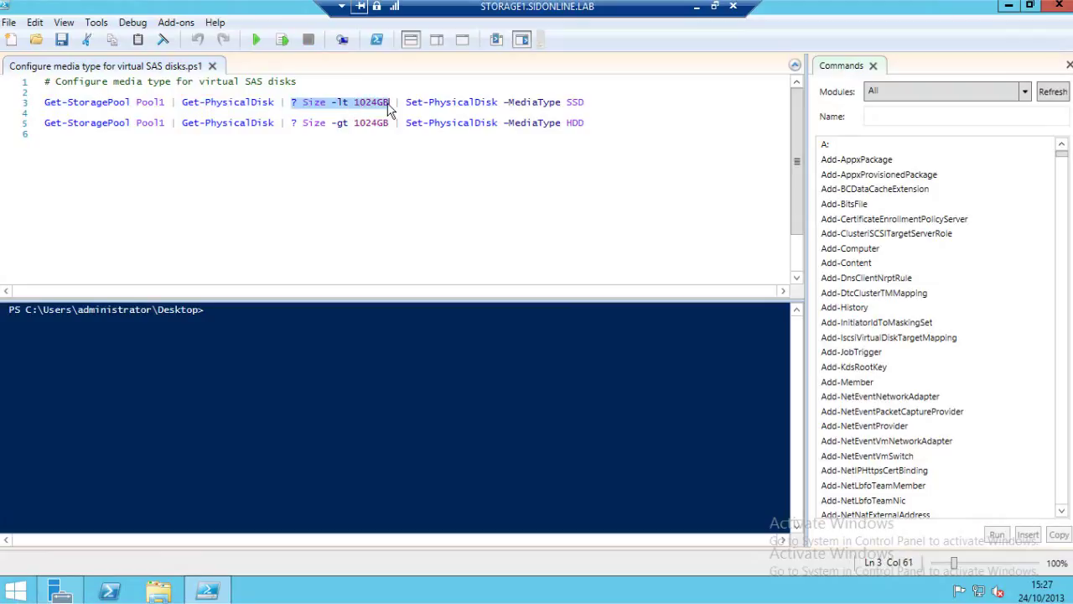
left_click_drag(504, 102, 586, 109)
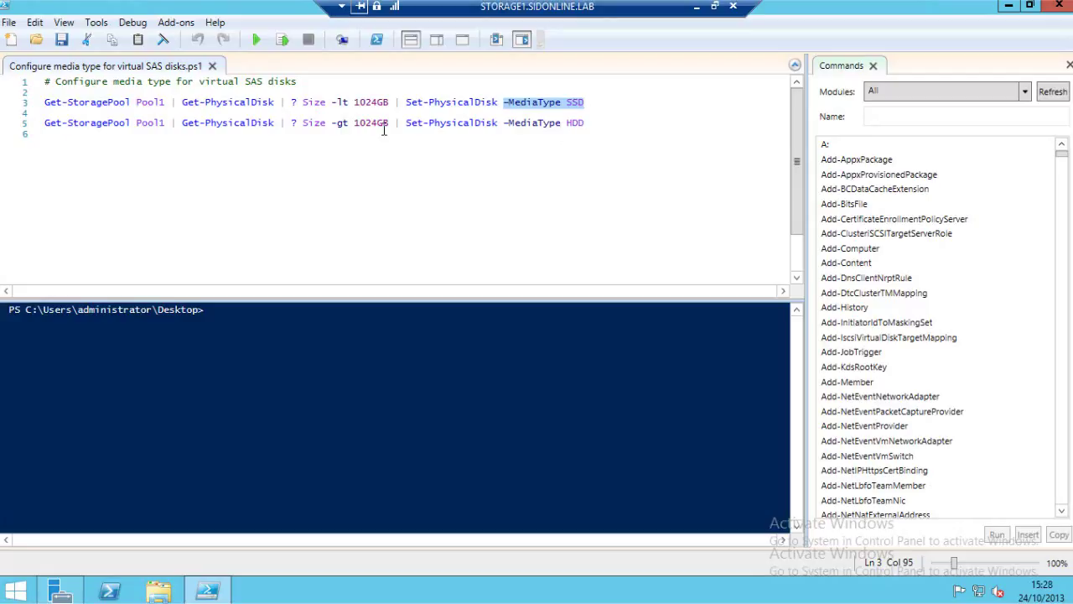
left_click_drag(332, 123, 349, 123)
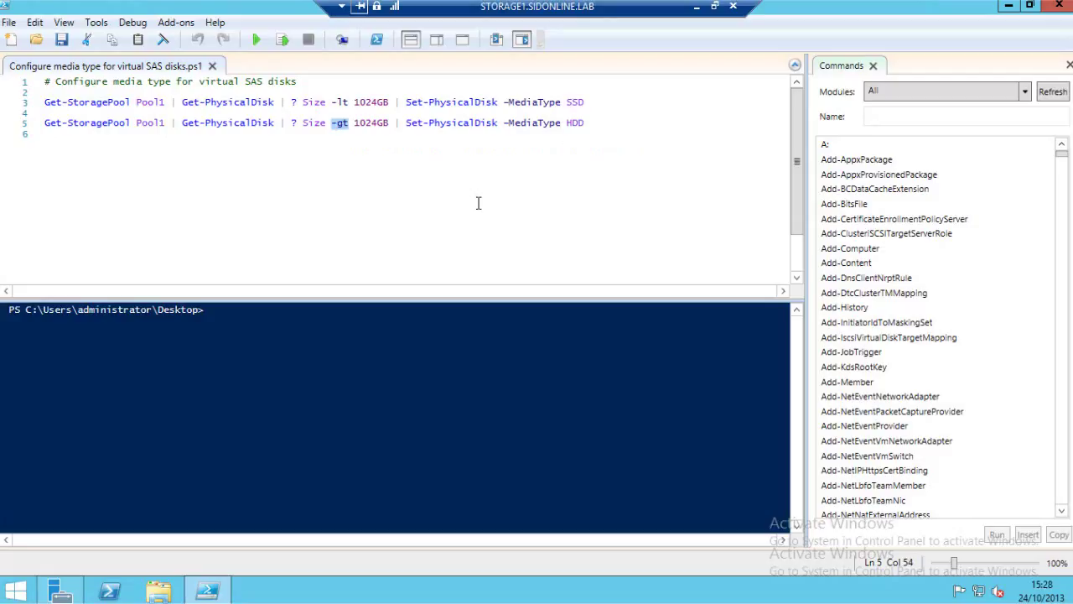
Run the script to mark Pool1 disks under 1024GB as SSD, larger as HDD, then close ISE.
left_click(594, 147)
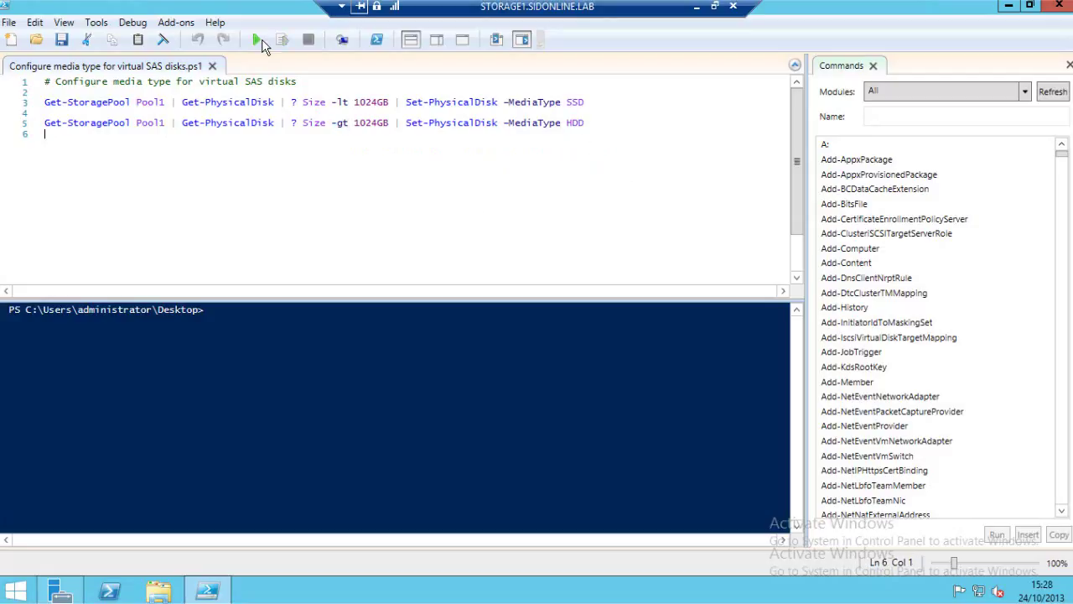
left_click(261, 45)
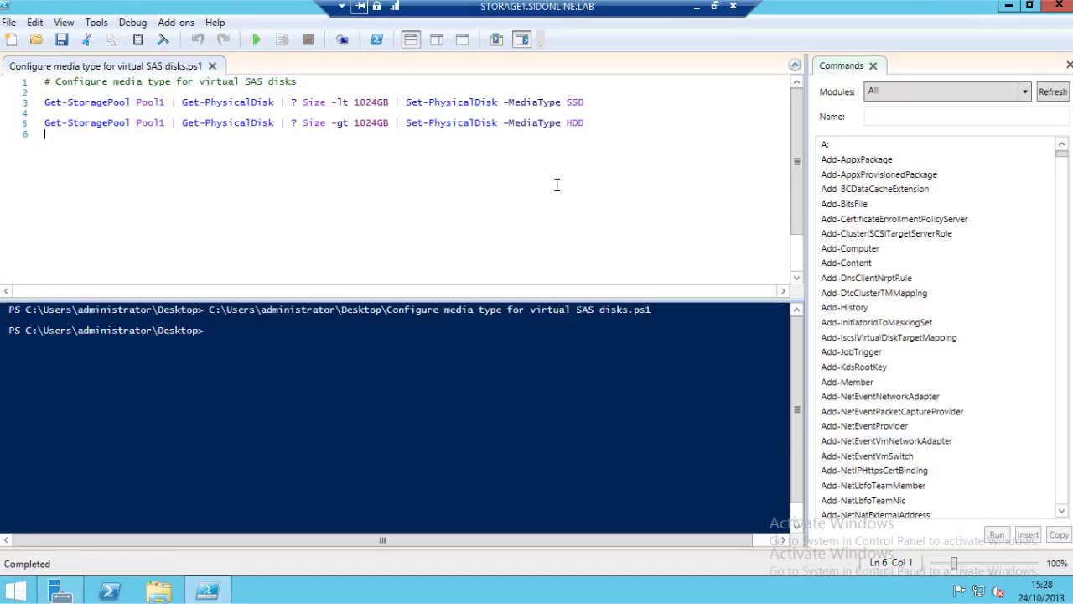
left_click(1060, 7)
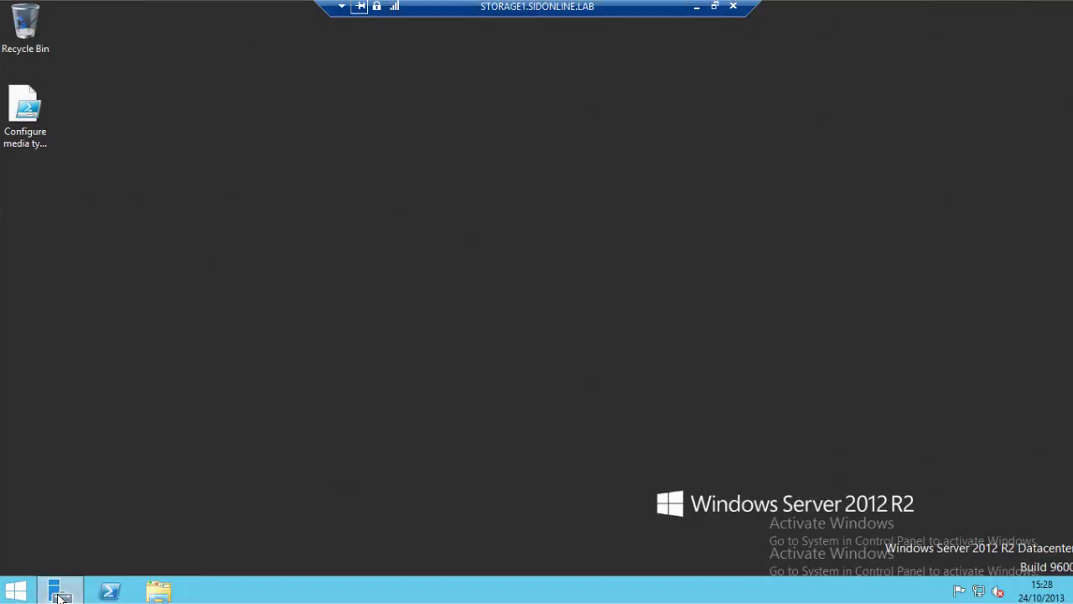
Restore Server Manager and scroll to Pool1's physical disks showing four SSD and eight HDD disks.
left_click(60, 592)
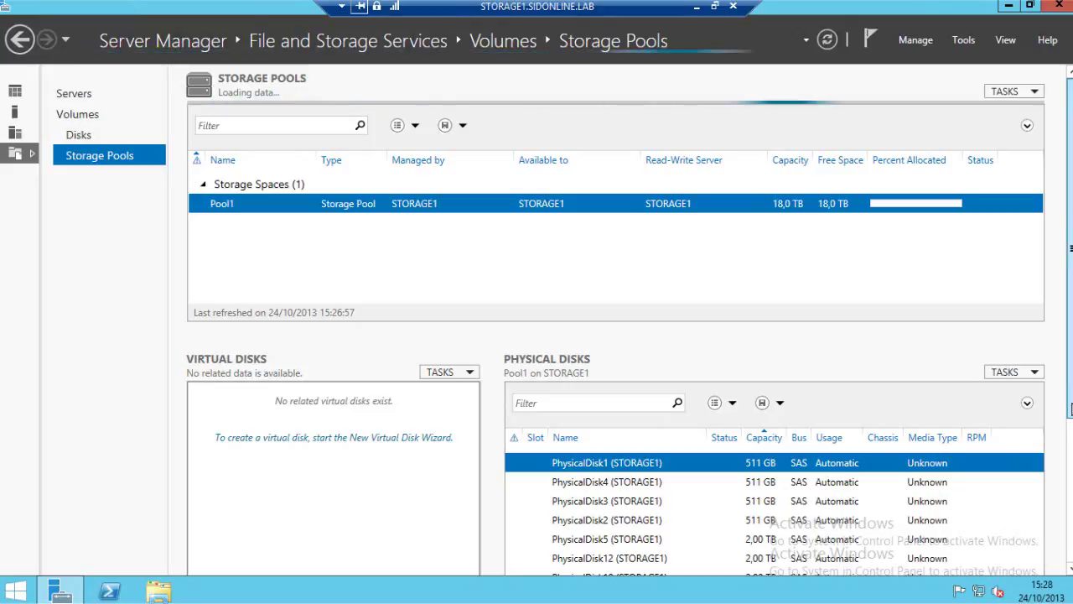
left_click_drag(1071, 408, 1070, 426)
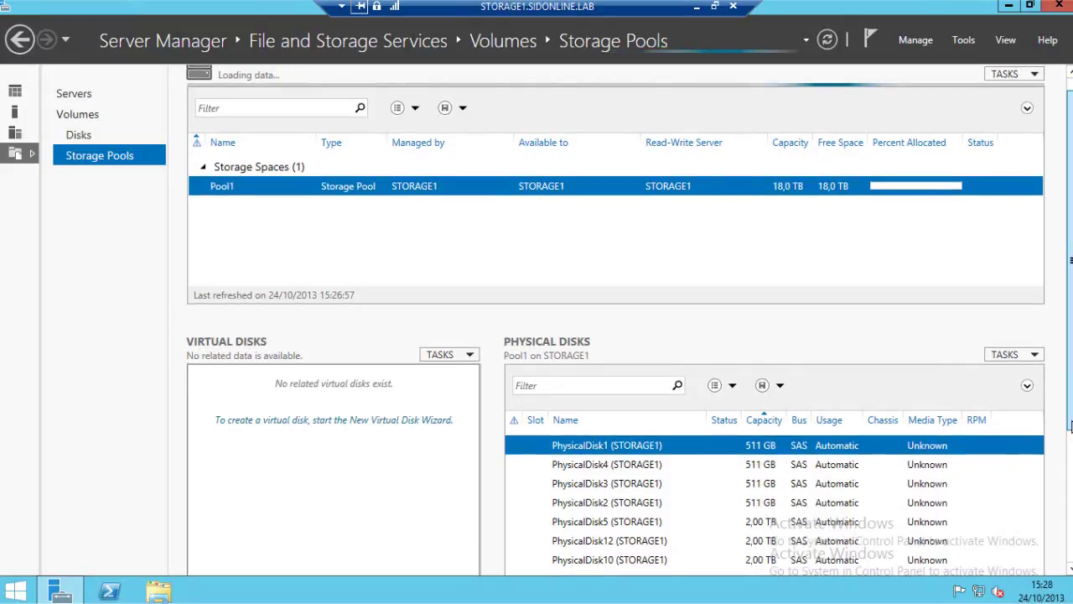
left_click_drag(1070, 426, 1070, 460)
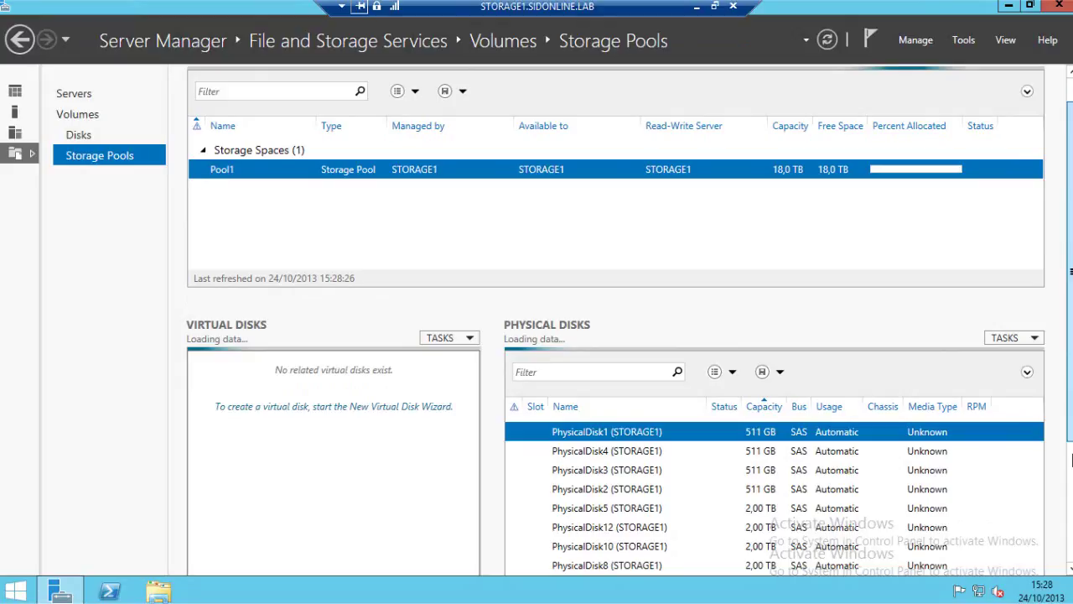
left_click_drag(1070, 460, 1070, 478)
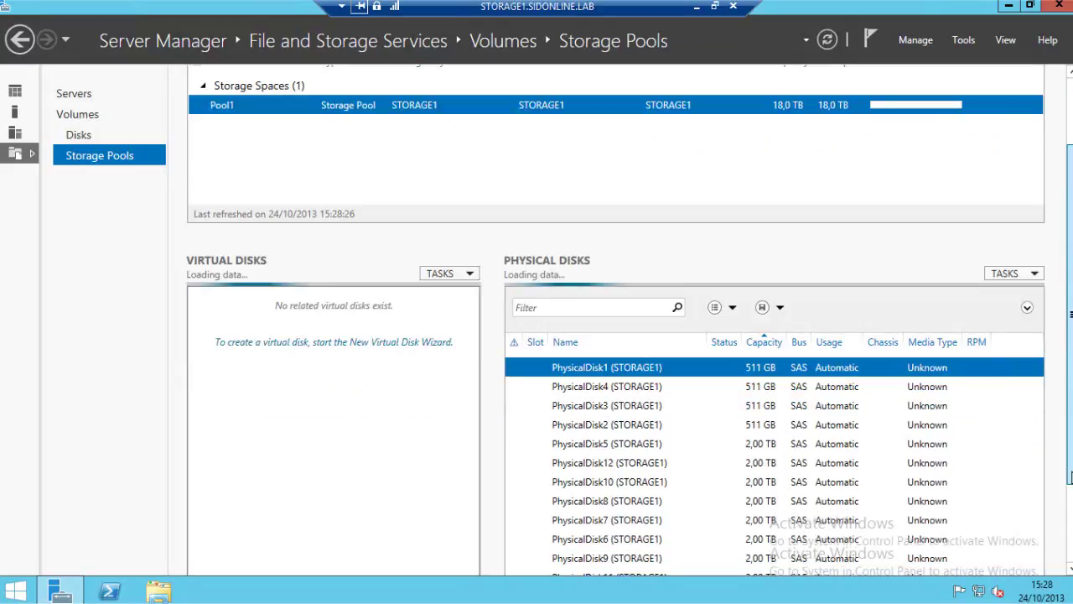
left_click_drag(1070, 476, 1070, 485)
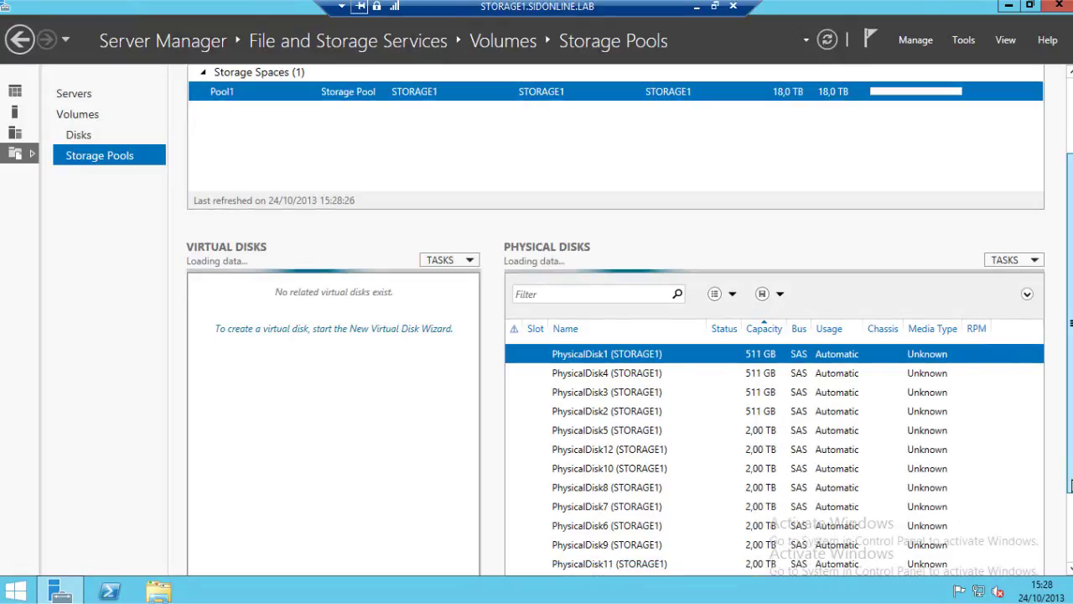
scroll(927, 330, "down", 2)
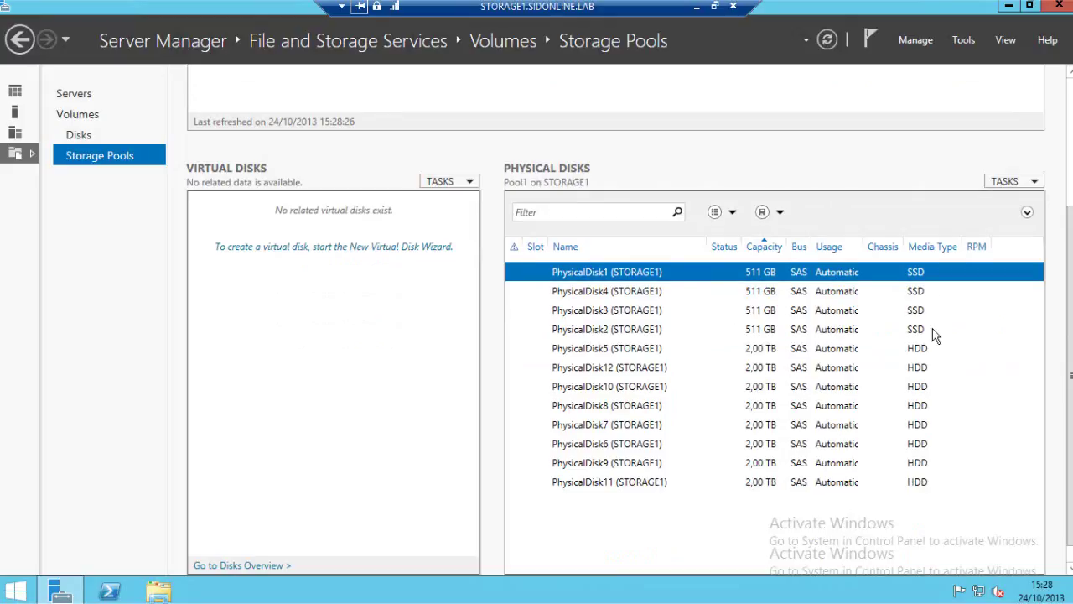
Start a new virtual disk on Pool1 named Disk1 with storage tiers enabled.
left_click(249, 252)
left_click(428, 446)
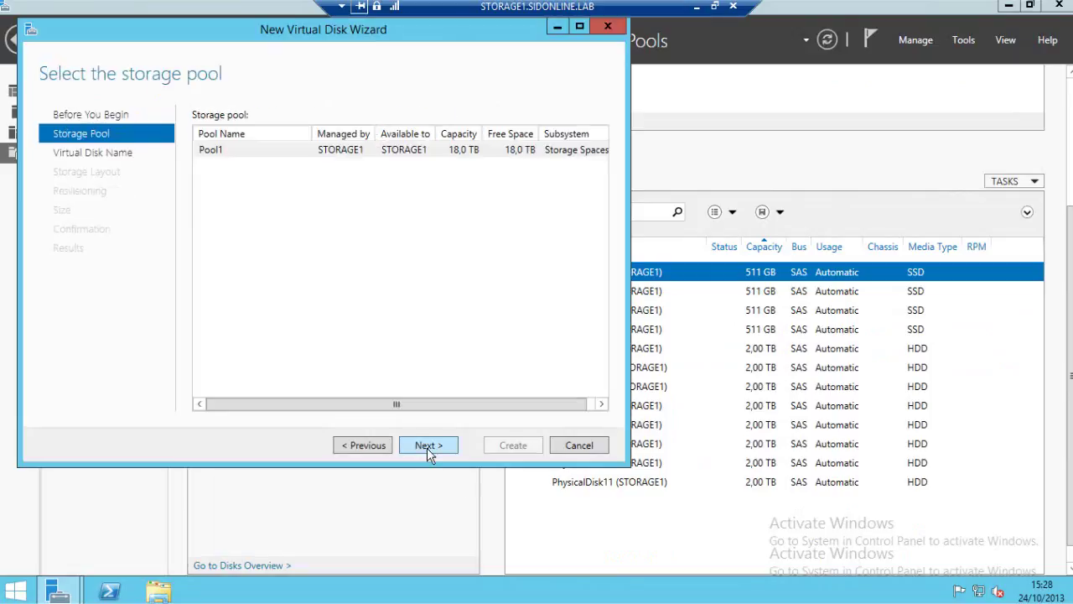
left_click_drag(279, 34, 384, 92)
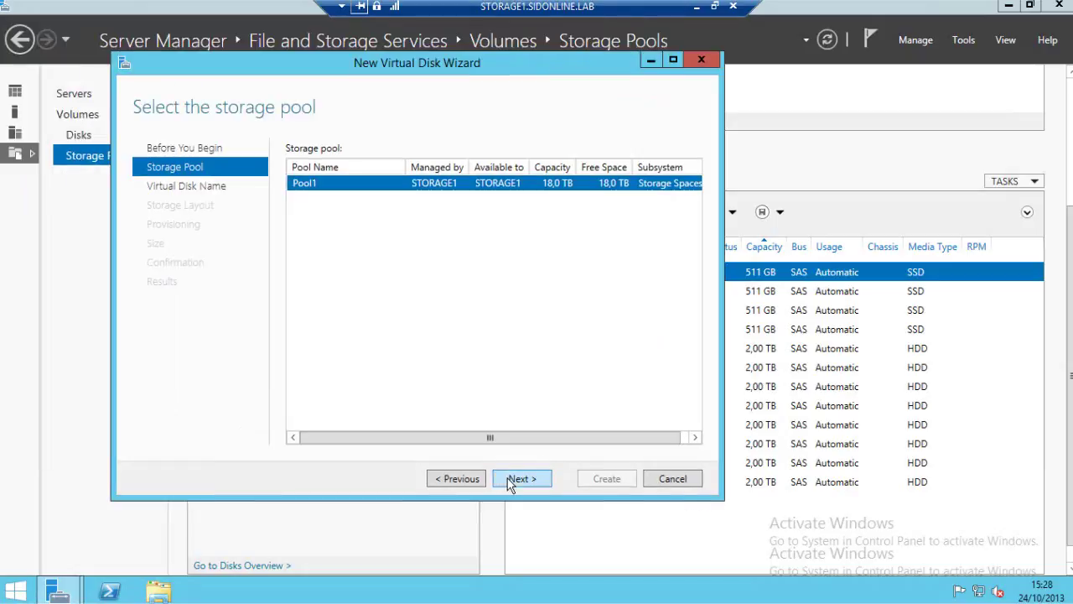
left_click(520, 478)
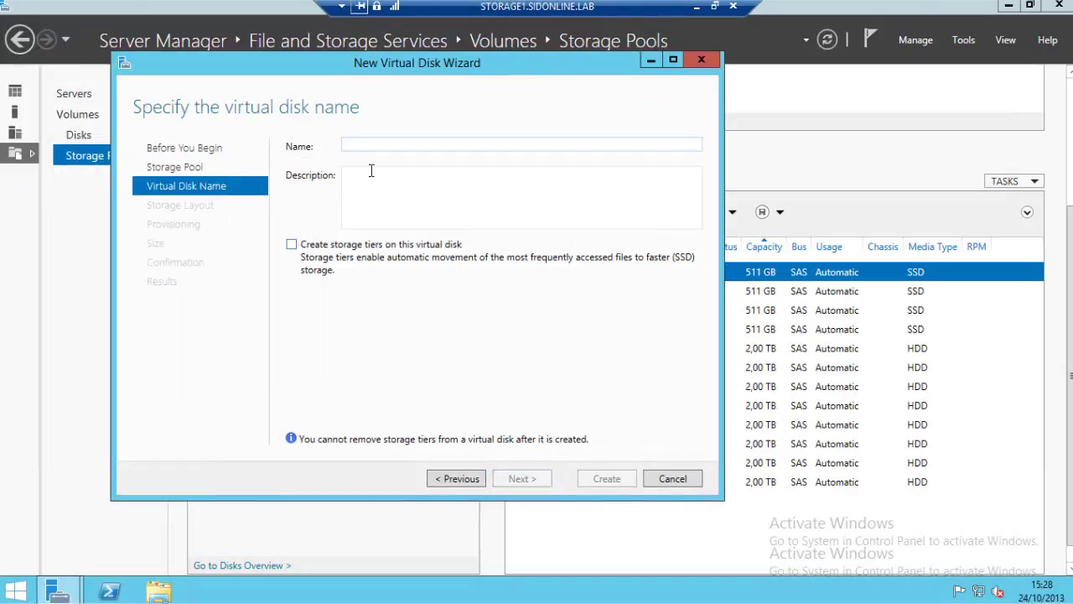
type("Disk1")
left_click(291, 244)
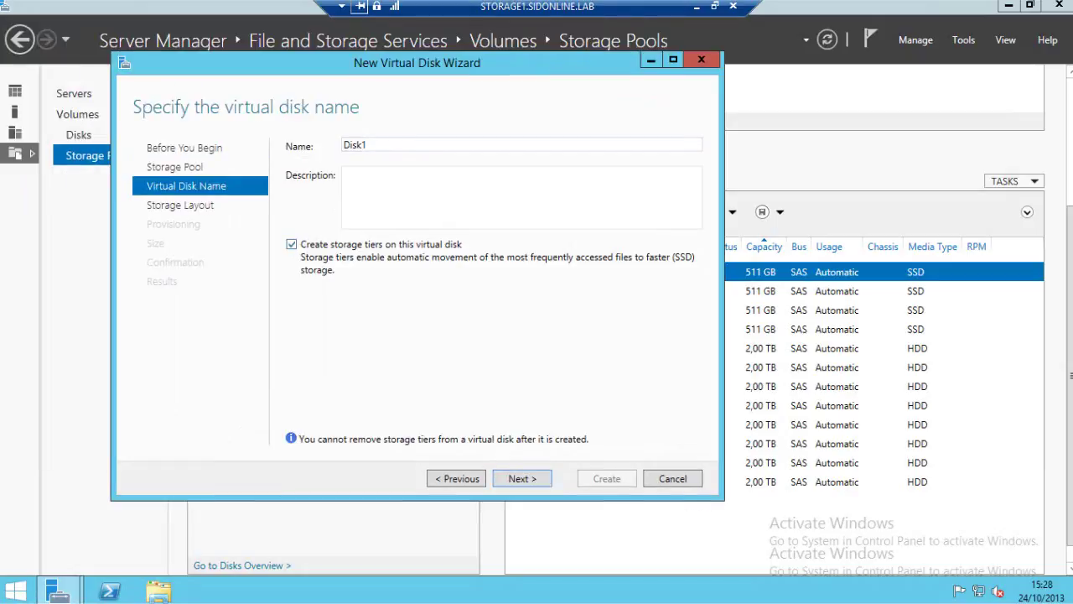
left_click(521, 479)
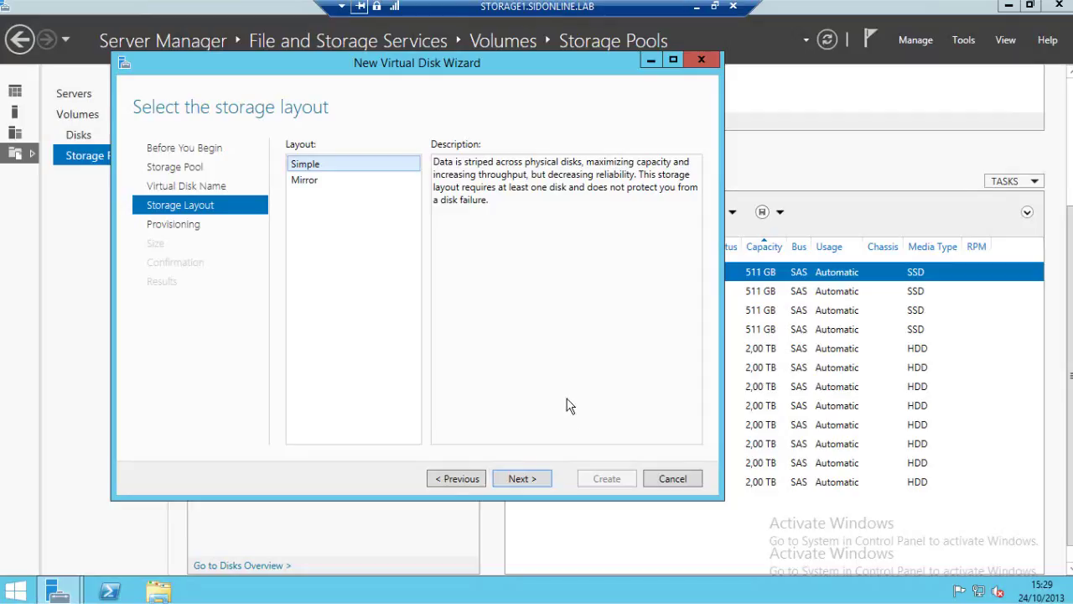
Choose the Simple storage layout for Disk1.
left_click(305, 182)
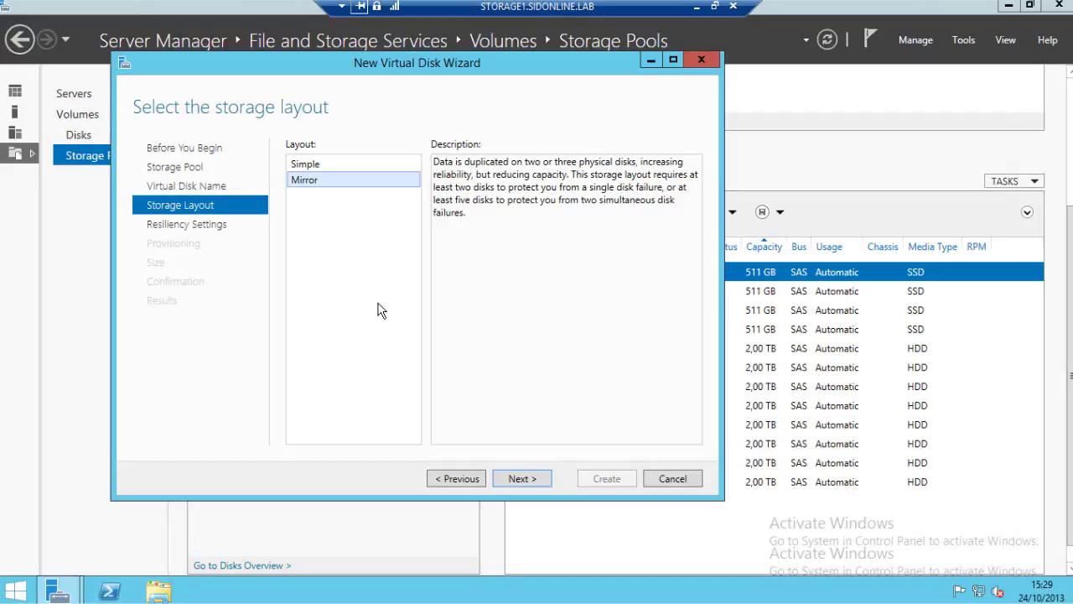
left_click(344, 165)
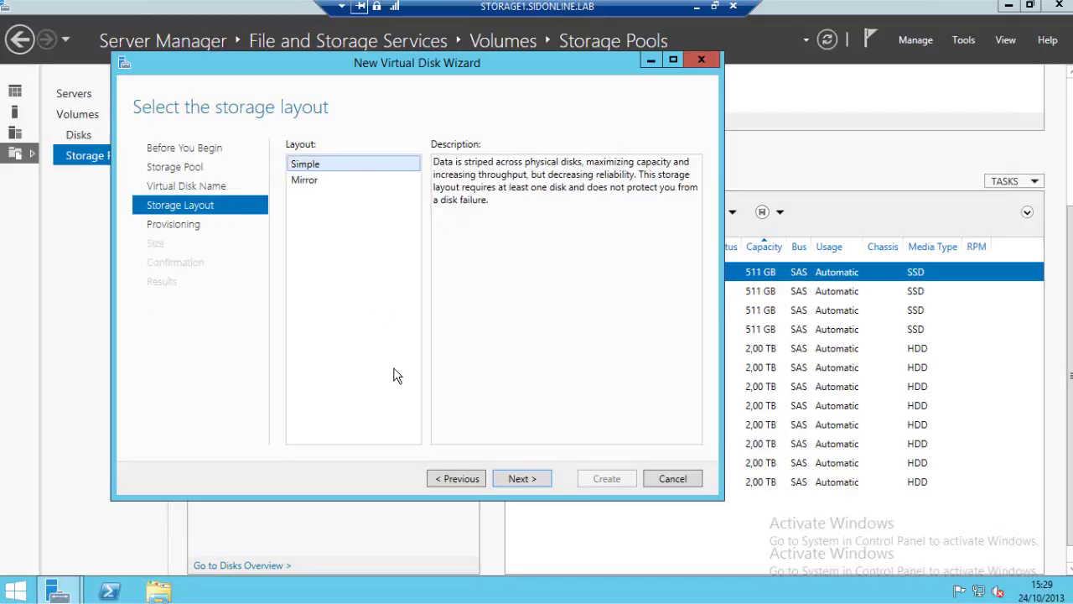
left_click(529, 485)
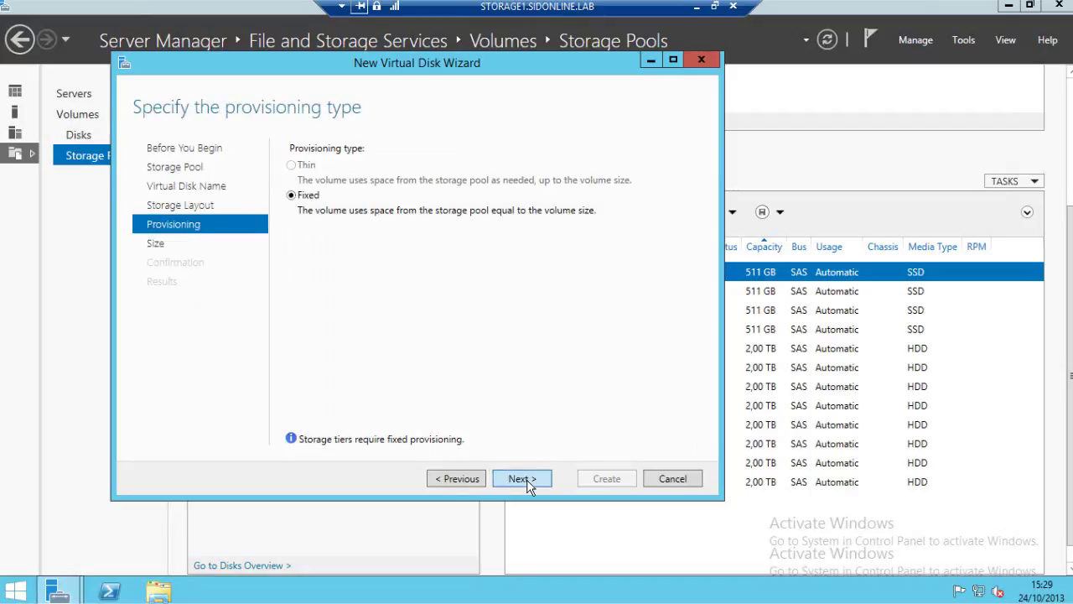
Give Disk1 an 8 GB faster SSD tier and a 32 GB standard HDD tier, and create it.
left_click(528, 483)
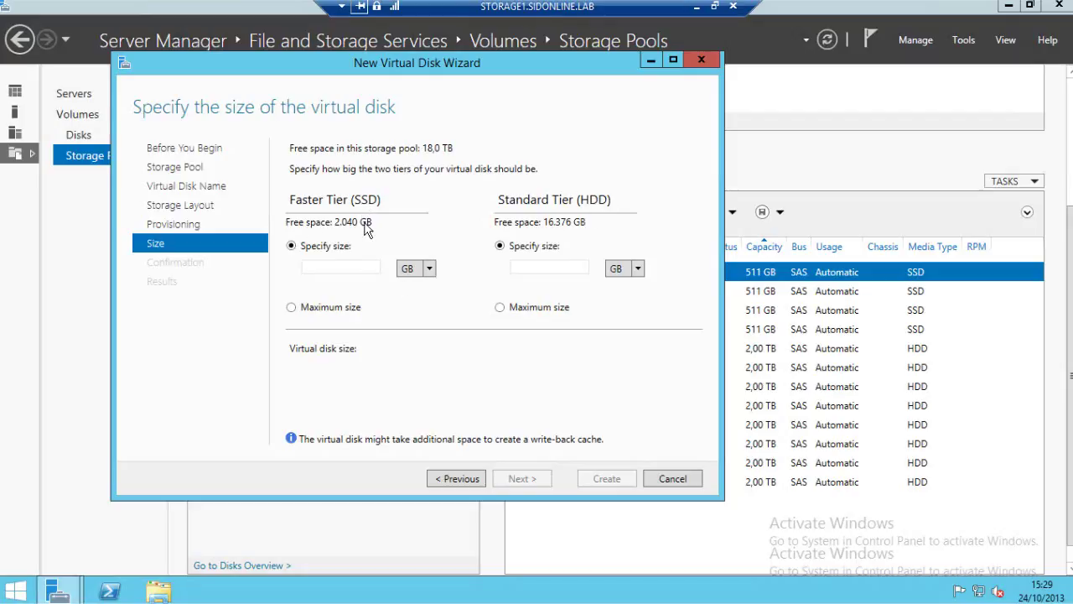
left_click(364, 268)
type("8")
left_click(570, 266)
type("32")
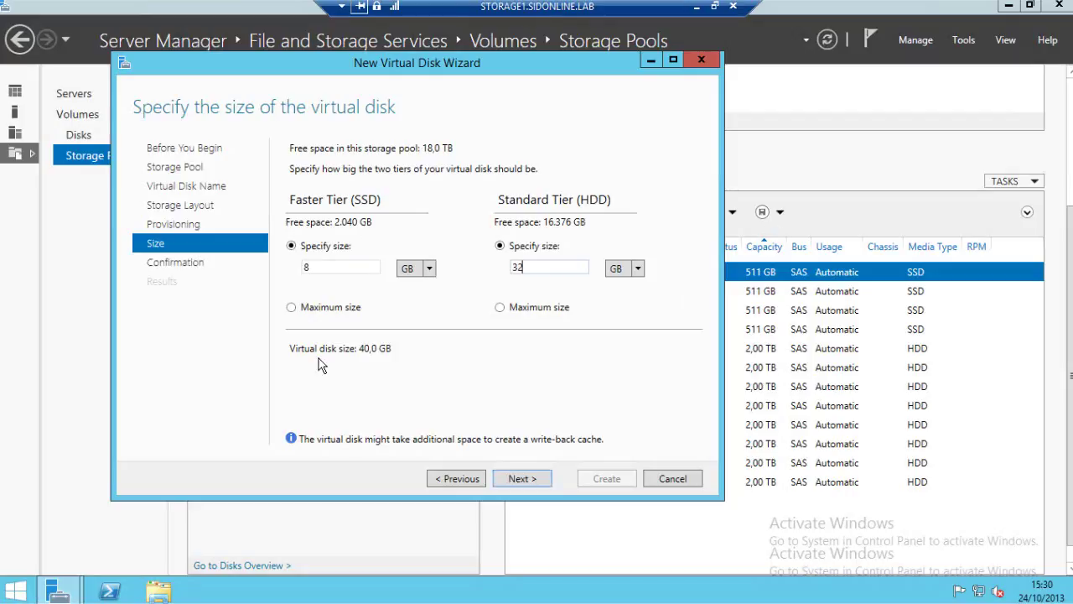
left_click(530, 479)
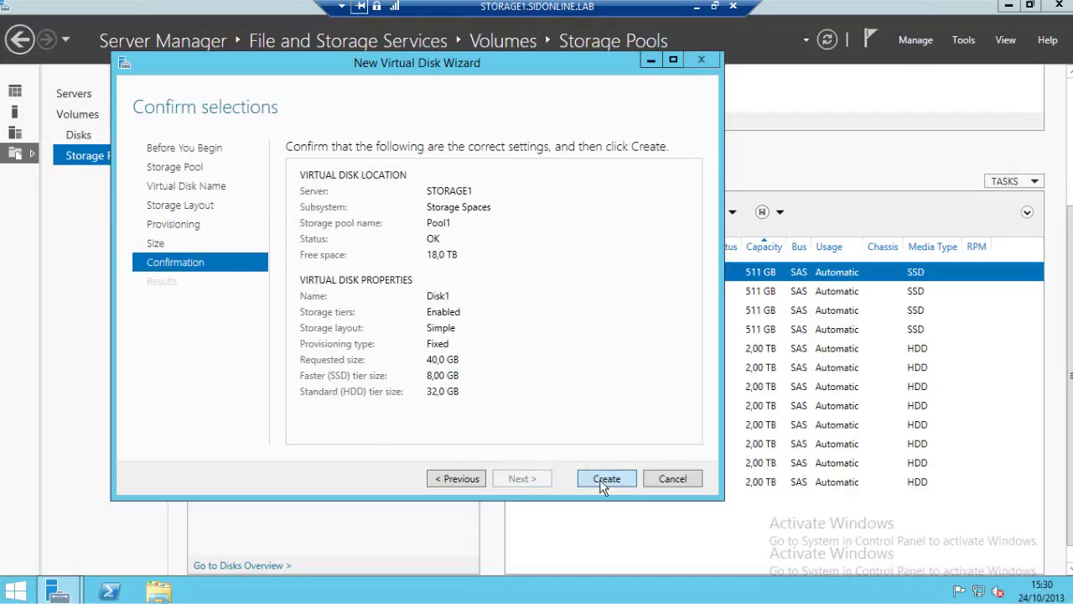
left_click(603, 485)
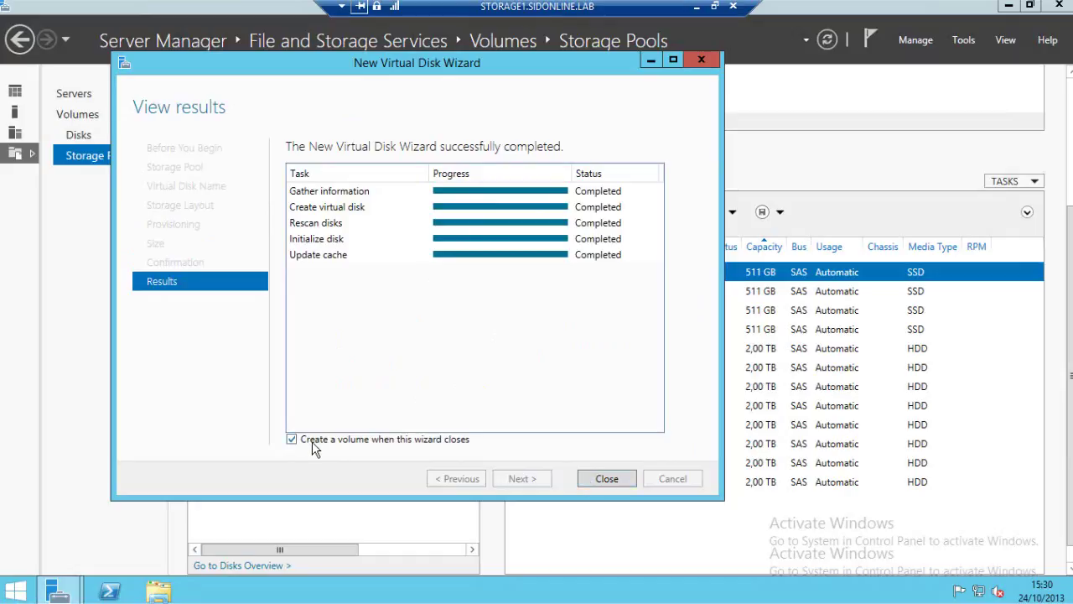
left_click(609, 479)
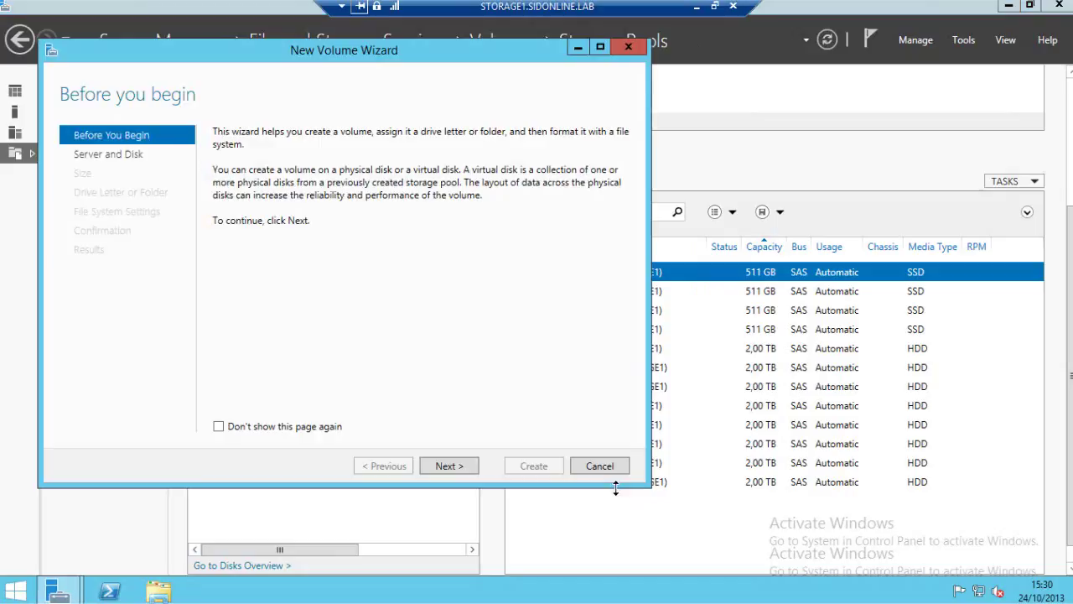
Target the new volume at Disk 13 with the full 39,9 GB size and drive letter E.
left_click(449, 466)
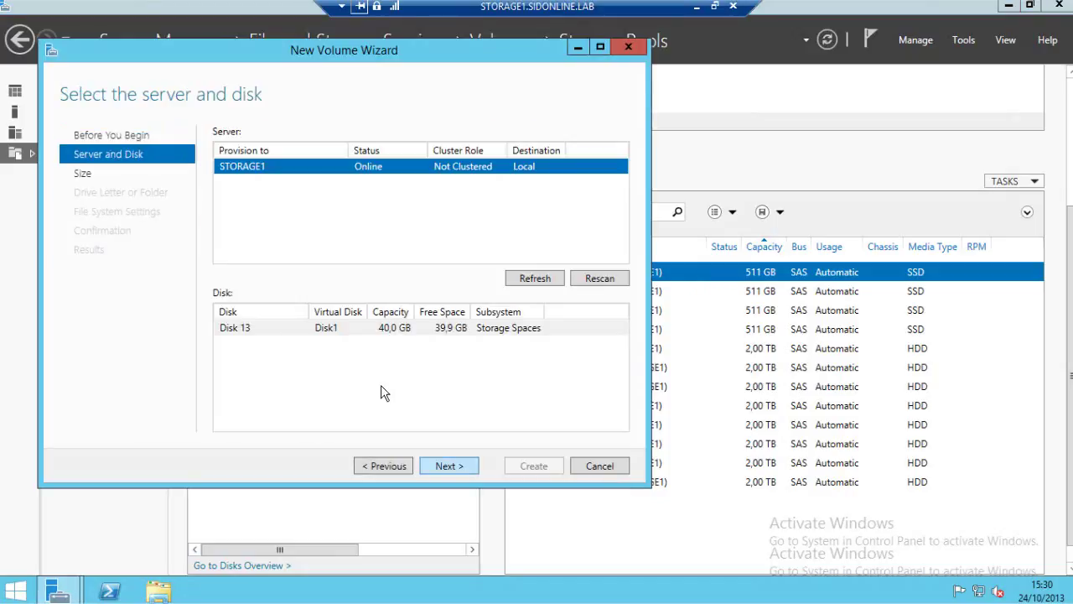
left_click(290, 328)
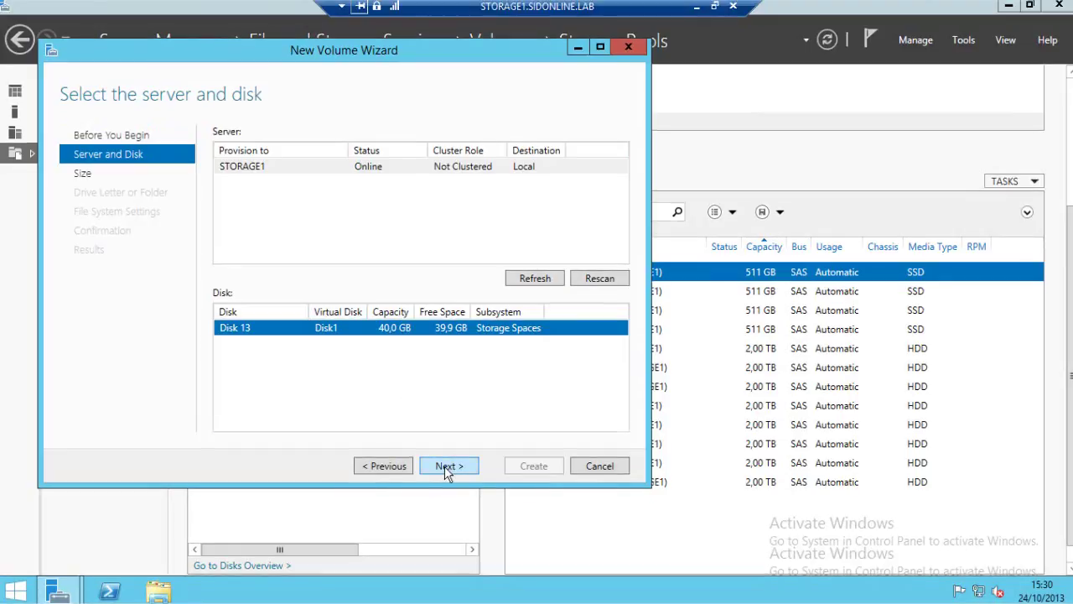
left_click(447, 468)
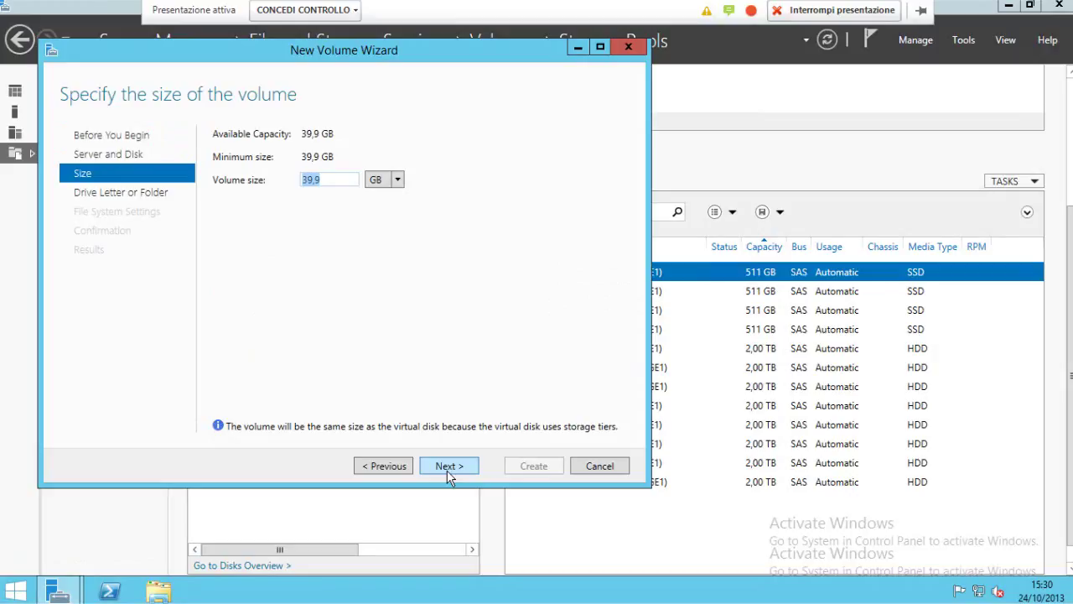
left_click(449, 472)
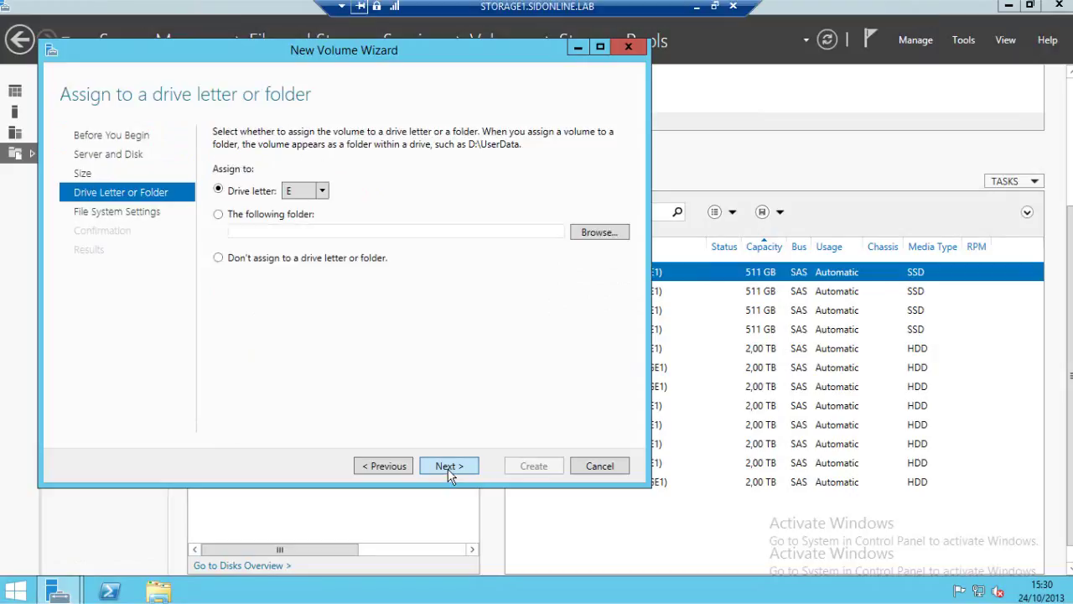
left_click(449, 468)
Clear the volume label, keep NTFS with default allocation size, and create the volume.
key("BackSpace")
left_click(456, 137)
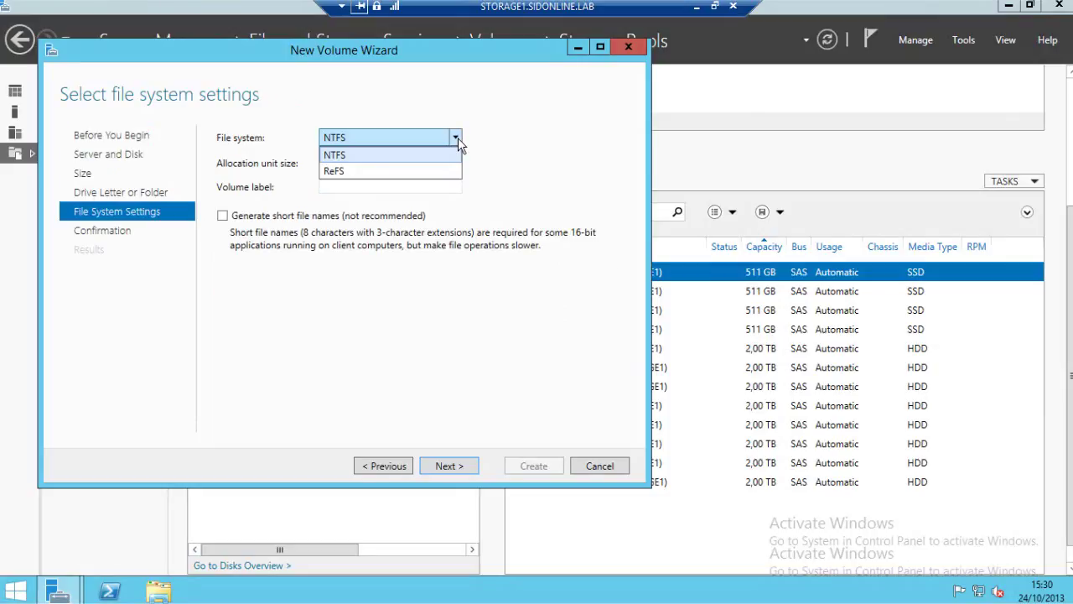
left_click(458, 138)
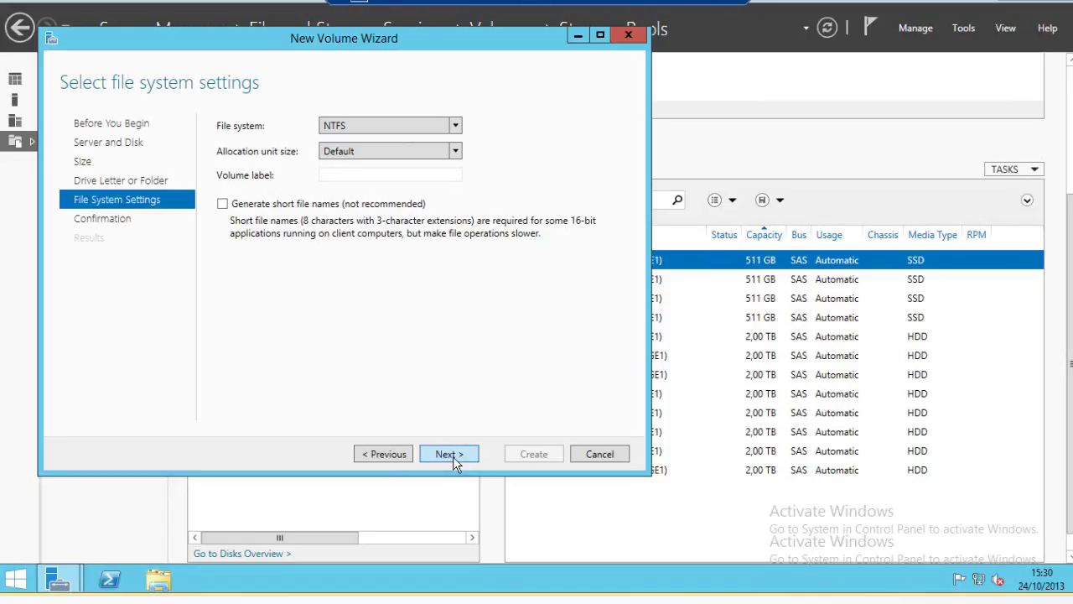
left_click(450, 454)
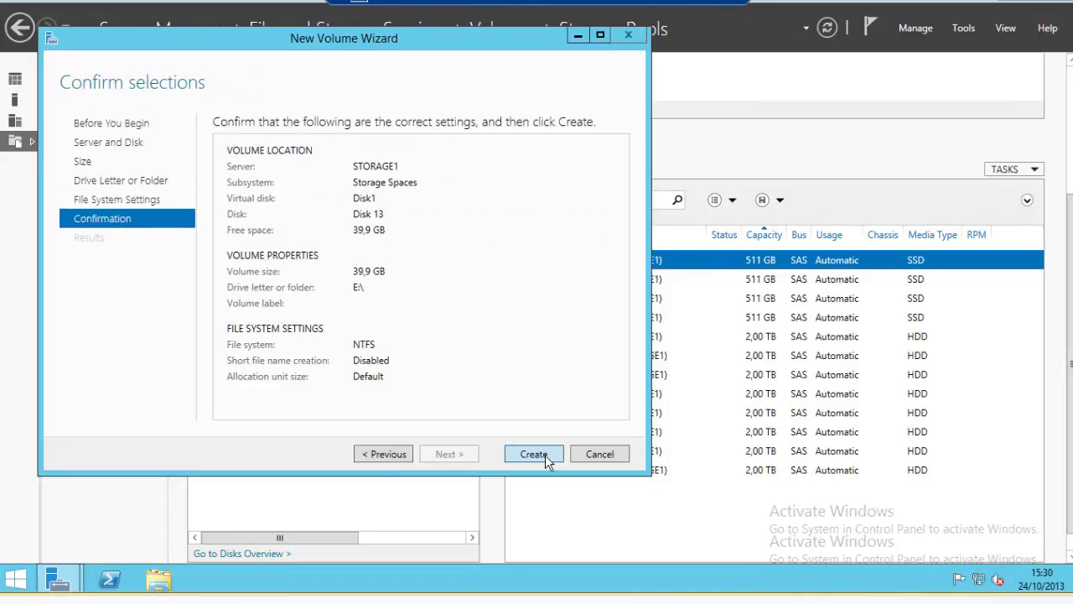
left_click(545, 455)
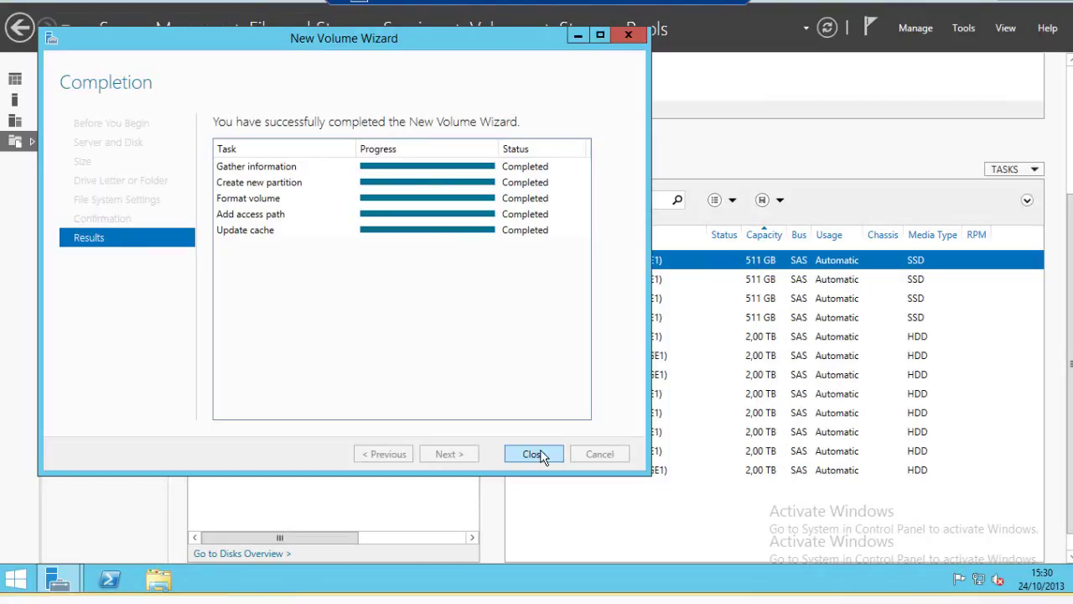
left_click(534, 454)
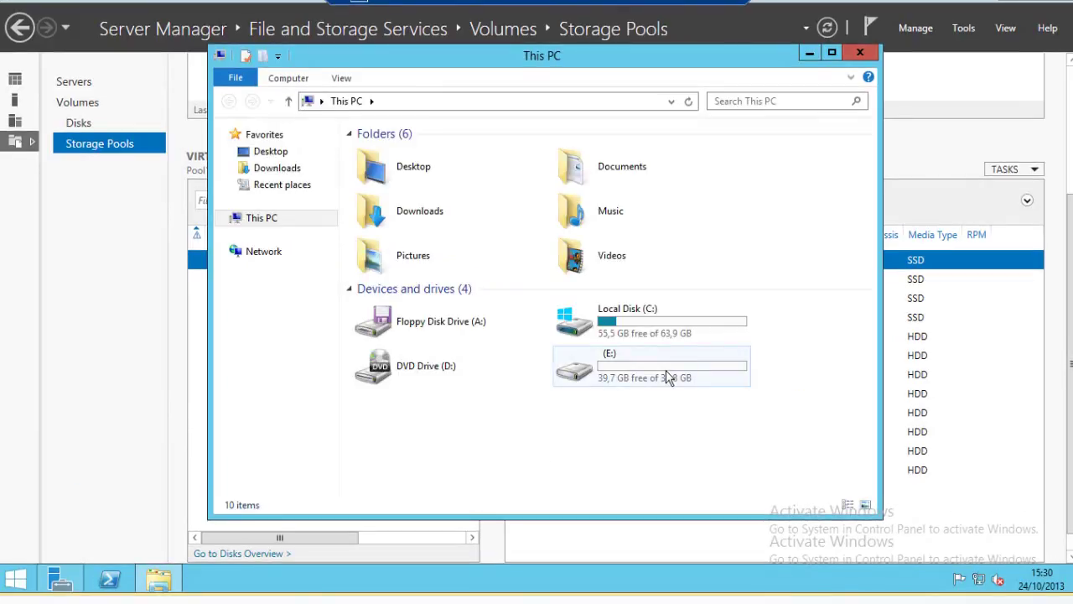
Open drive E: to confirm it is empty, then close the window.
double_click(668, 377)
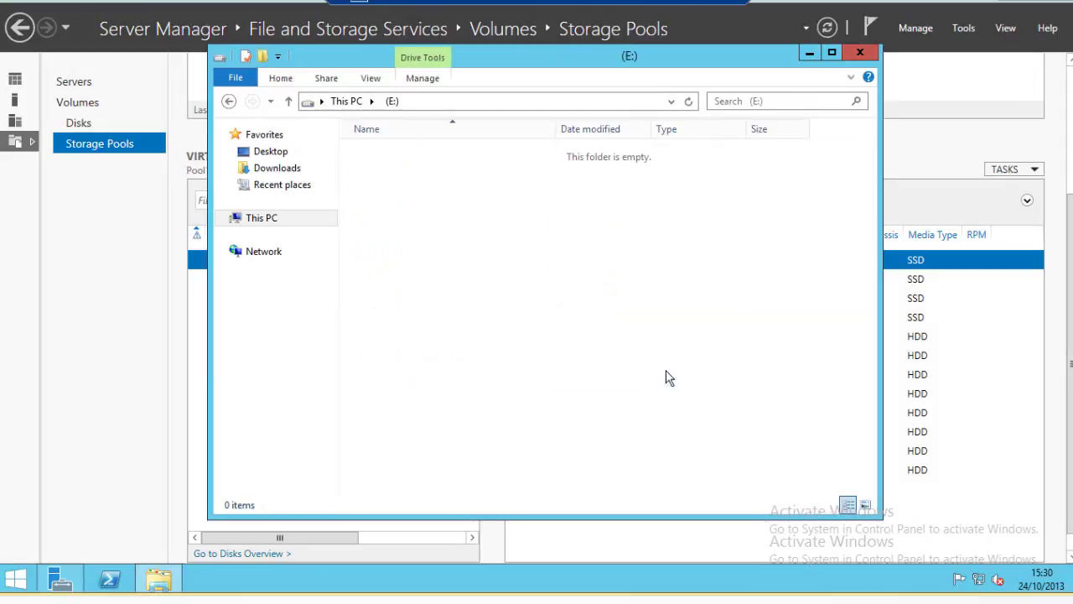
left_click(861, 53)
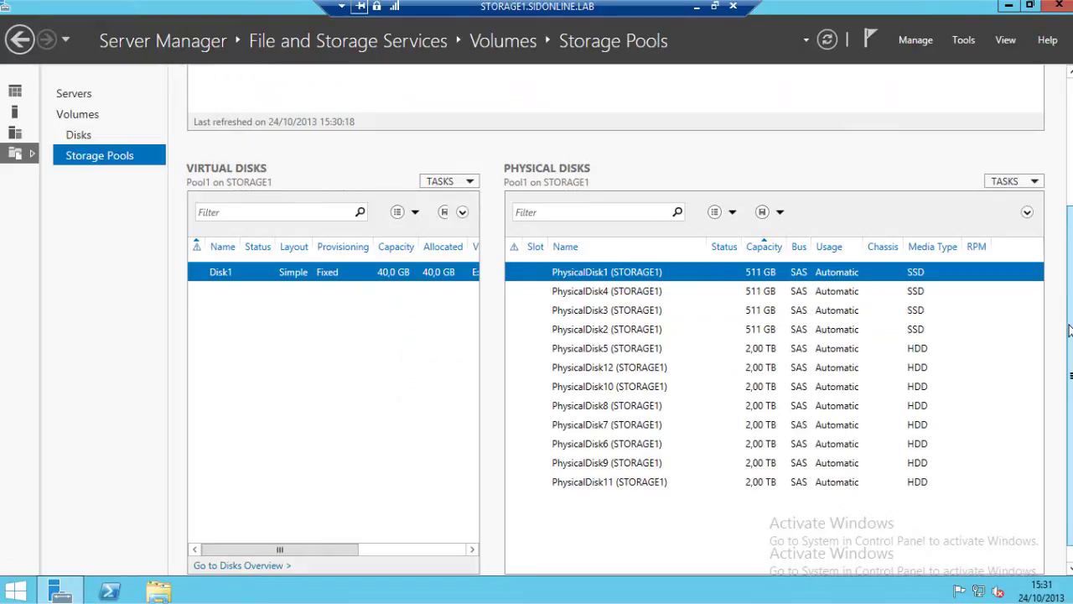
Show the Volumes list, select the 39,9 GB E: volume, and minimize the remote session.
left_click_drag(1069, 329, 1069, 134)
left_click(84, 127)
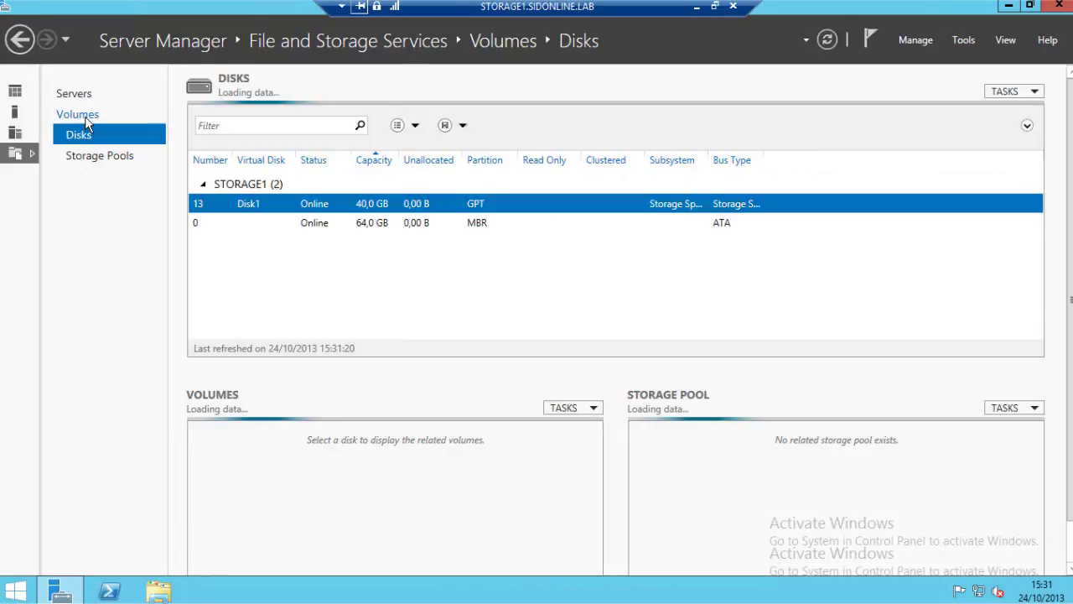
left_click(84, 116)
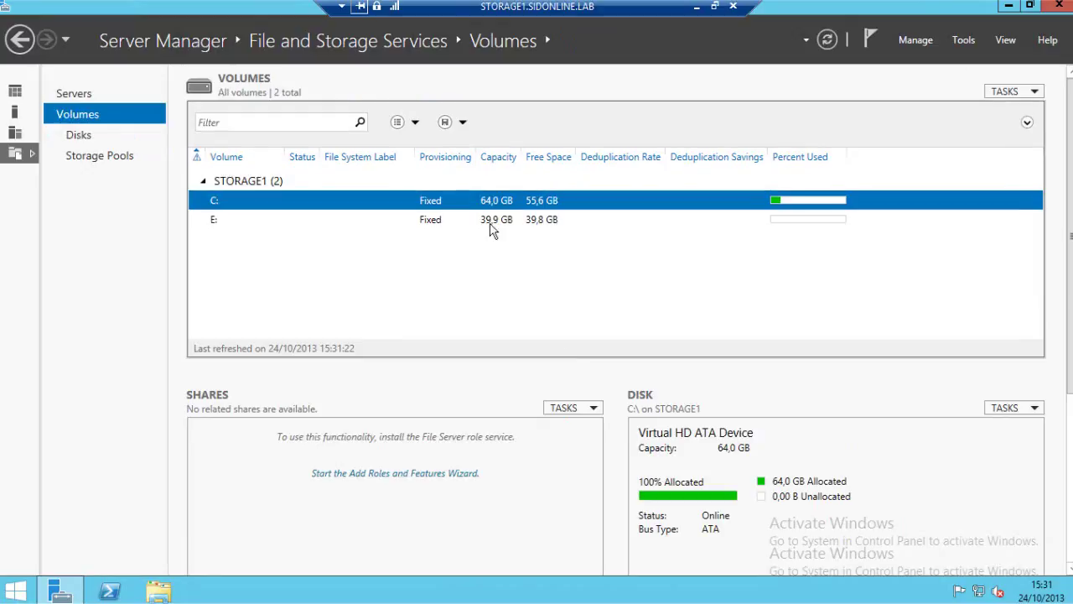
left_click(490, 222)
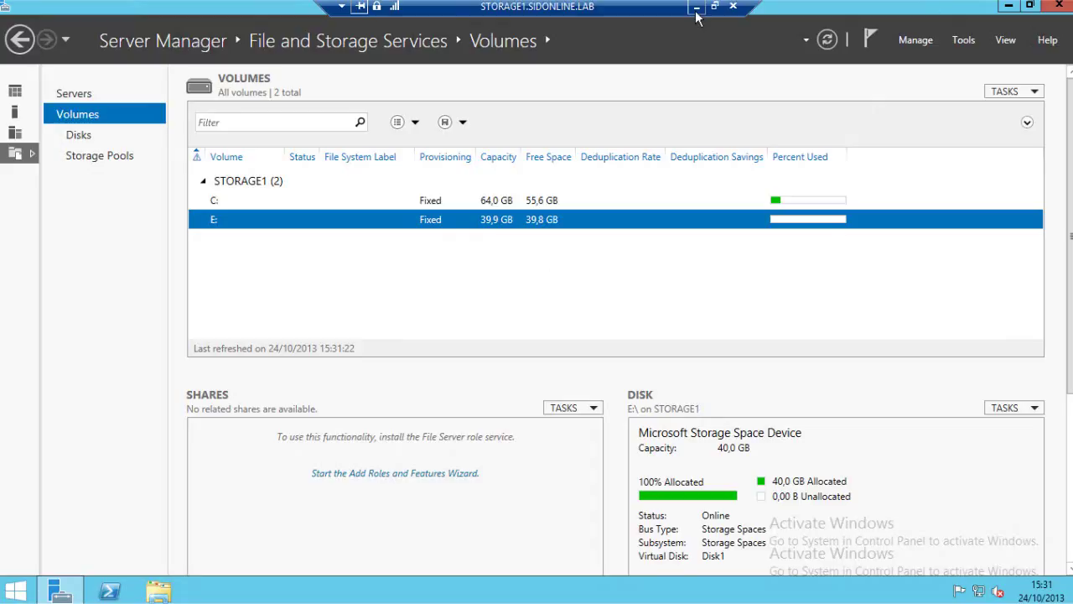
left_click(696, 8)
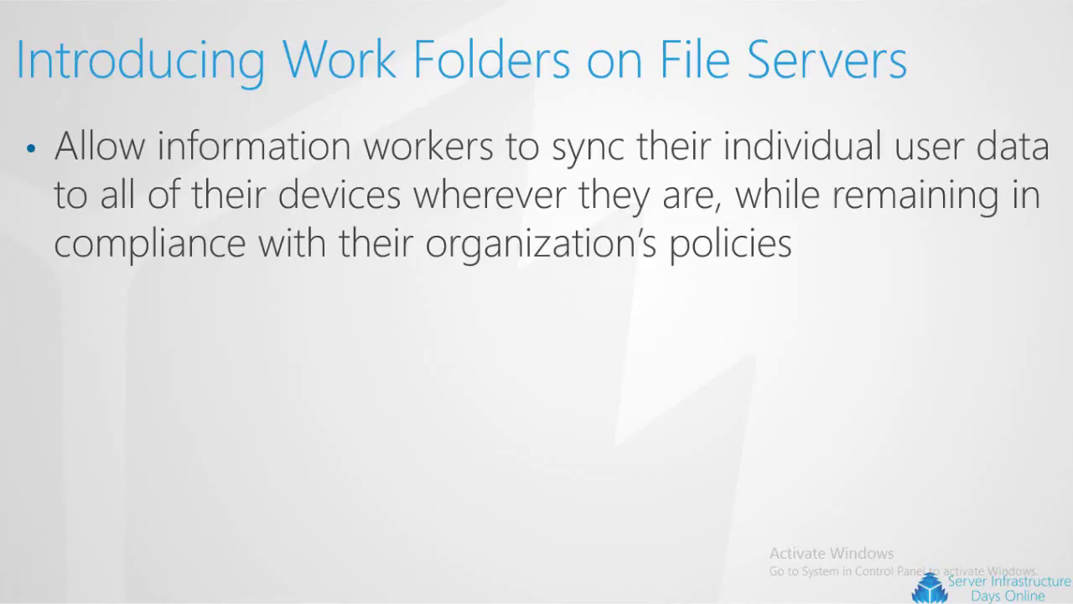
Move the slideshow on to the Logical component overview slide on Work Folders Server, Sync Share and User devices.
key("Right")
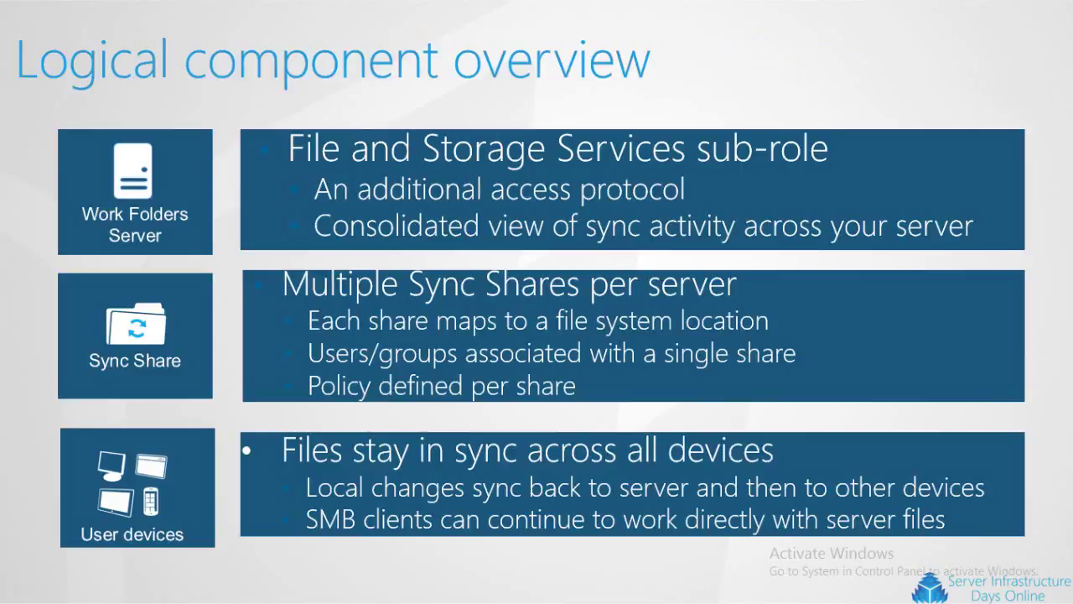
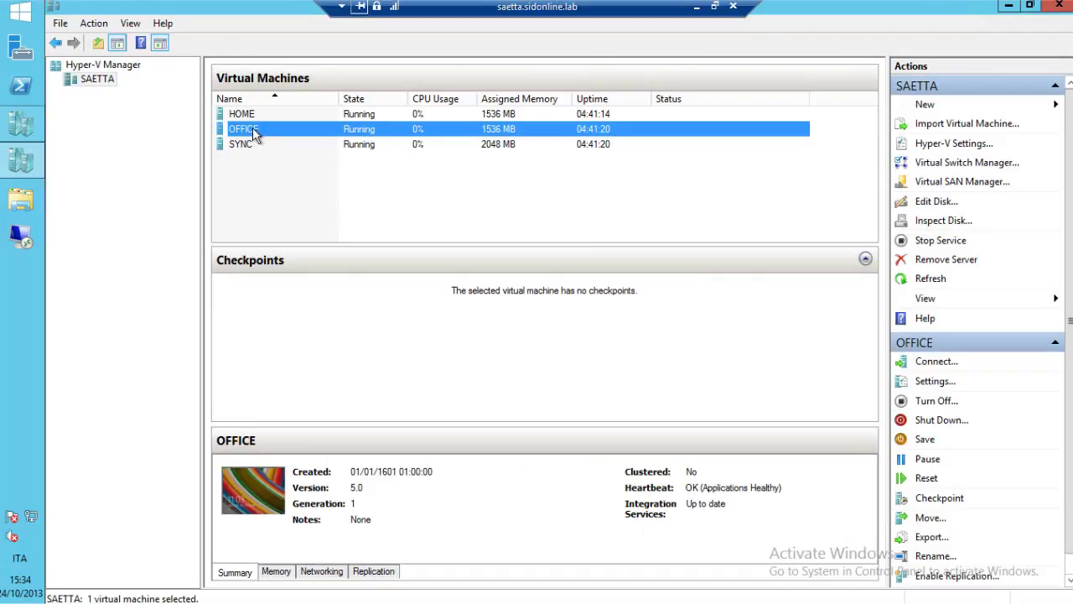
Connect to office.sidonline.lab via Remote Desktop in full screen and go to its desktop.
right_click(23, 245)
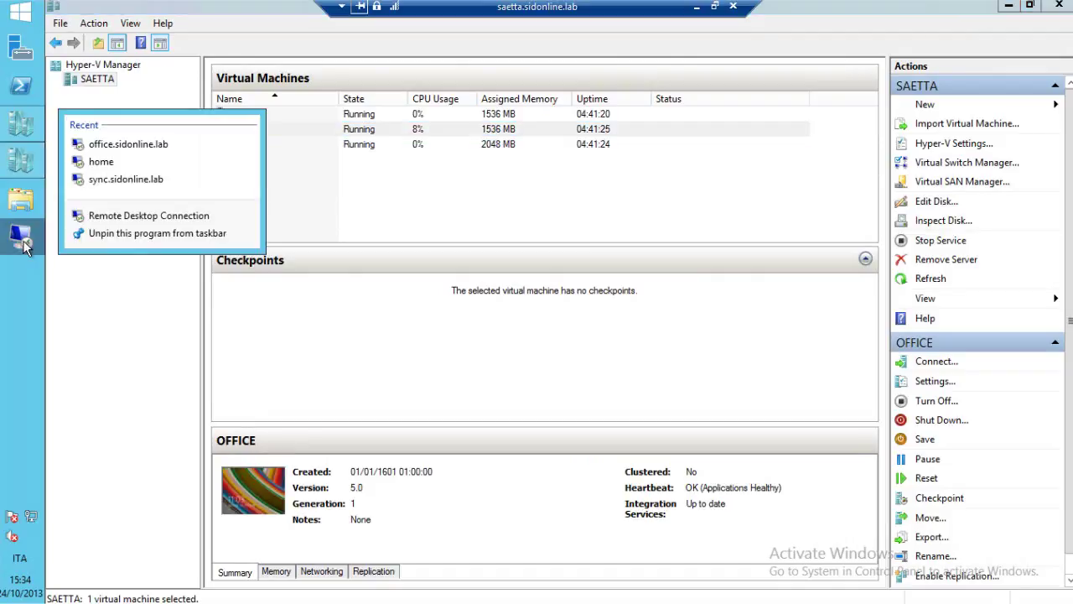
left_click(134, 148)
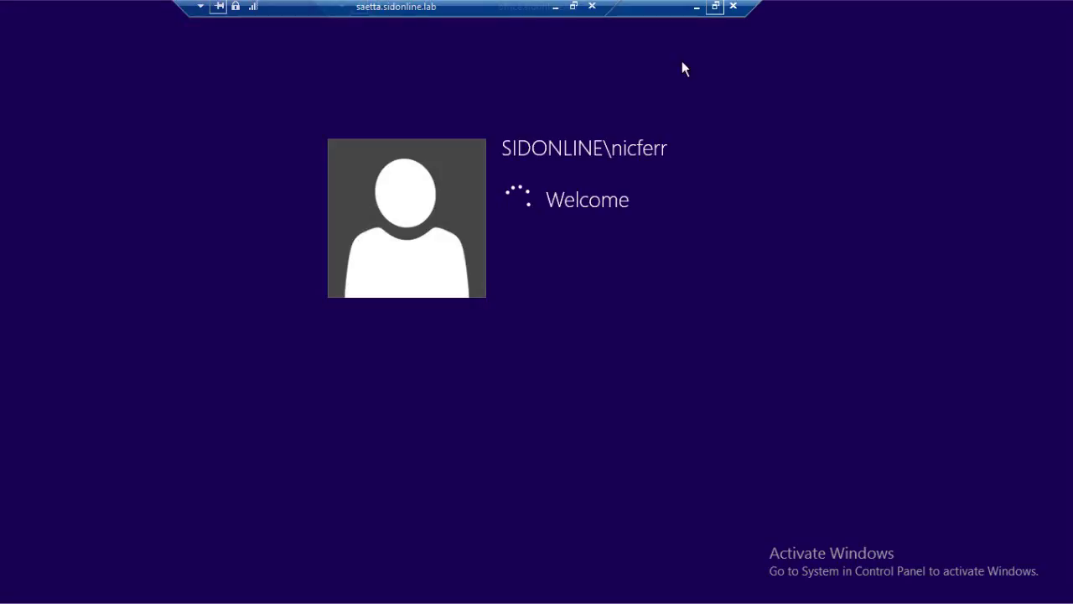
key("ctrl+alt+Break")
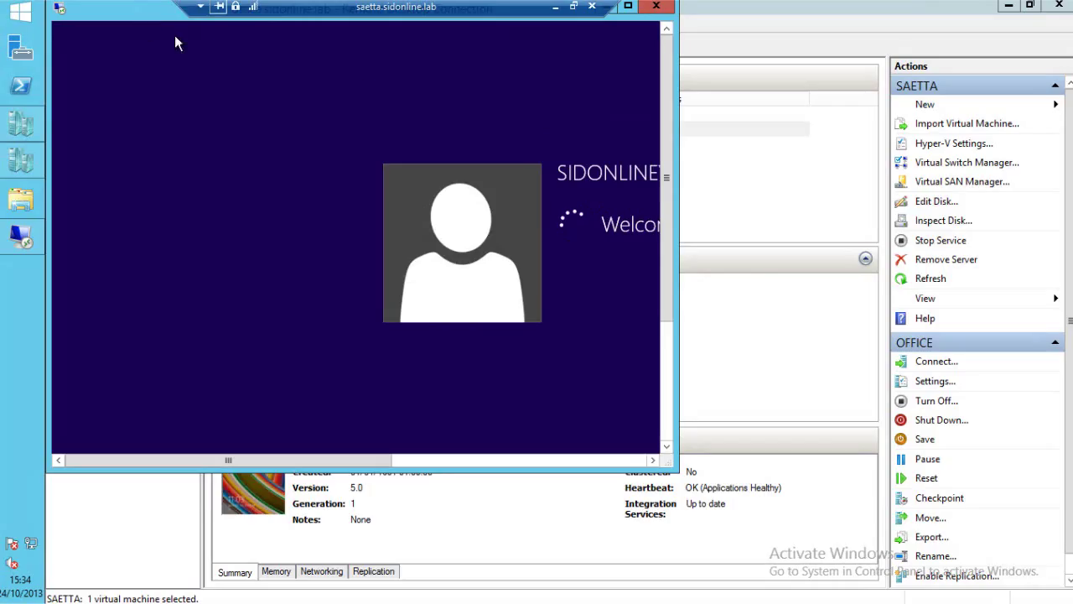
left_click_drag(168, 7, 489, 74)
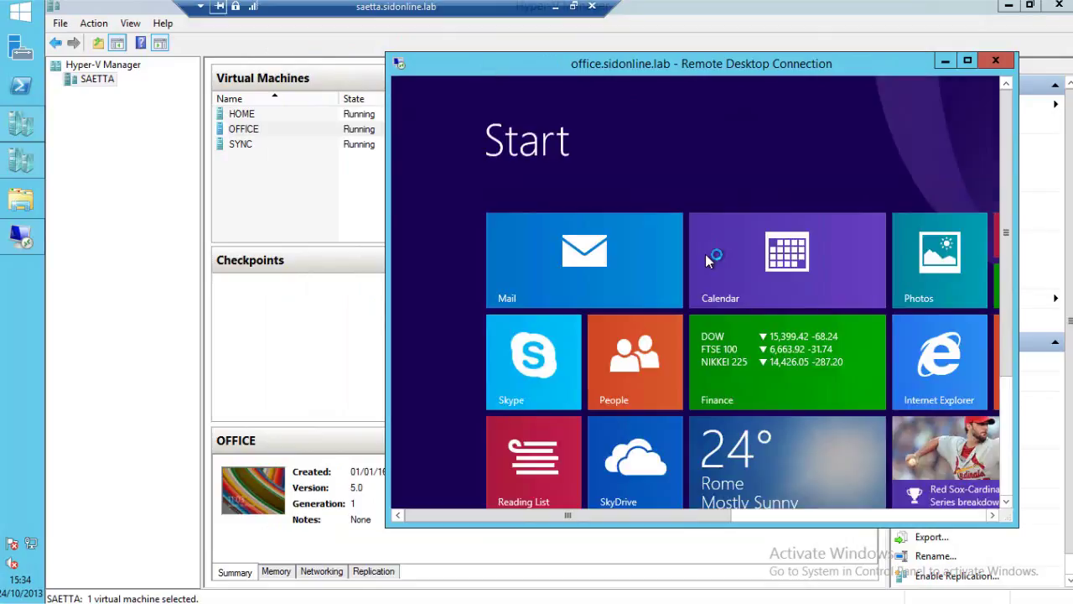
left_click(969, 61)
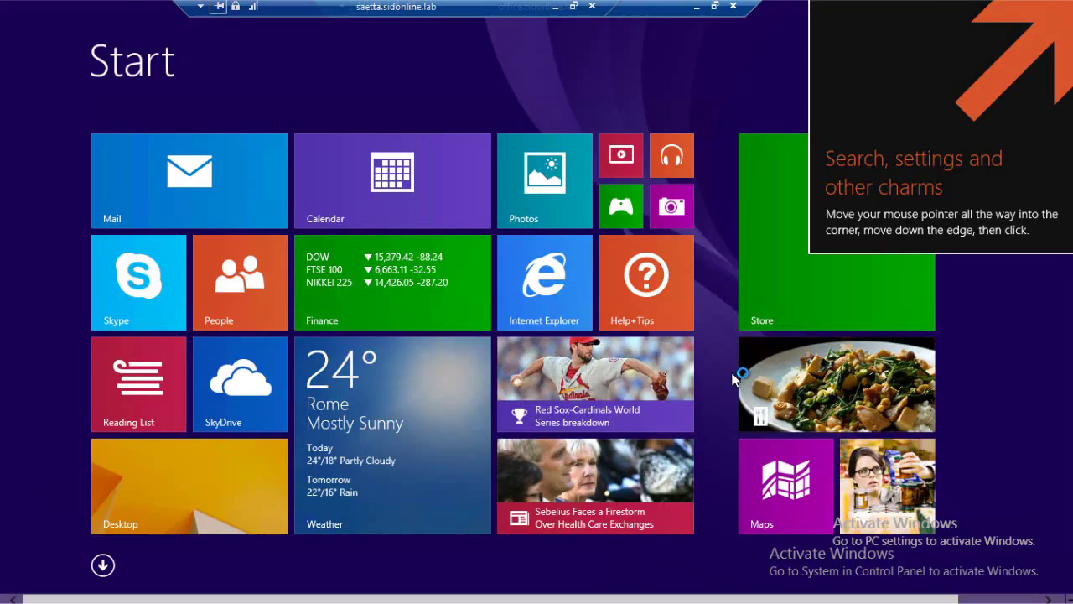
left_click(200, 512)
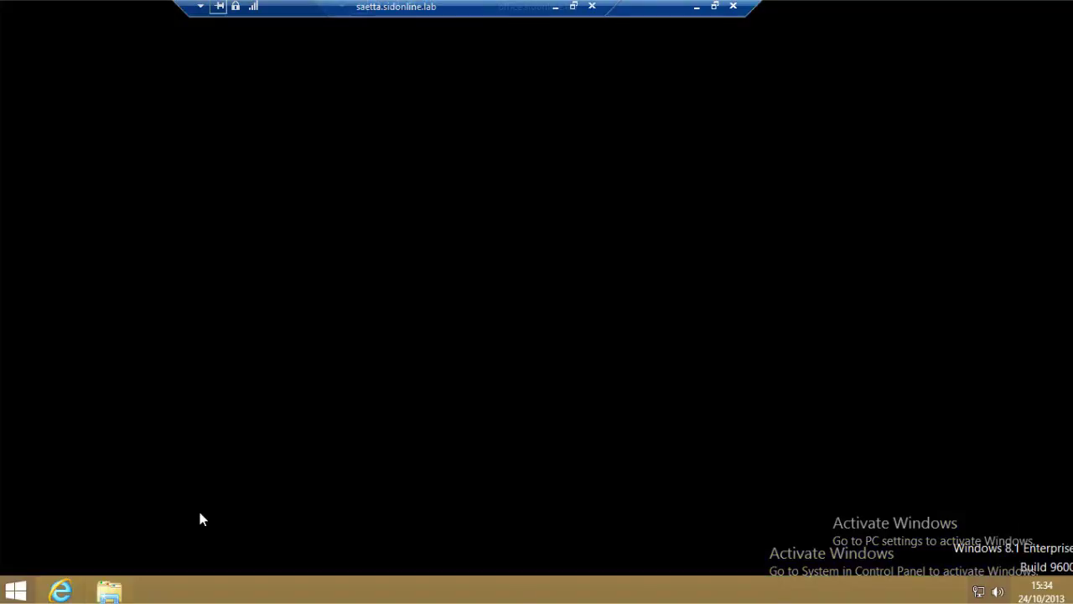
Open the office machine's Work Folders and check DEMO's Encrypt contents attribute, closing without changes.
key("super+e")
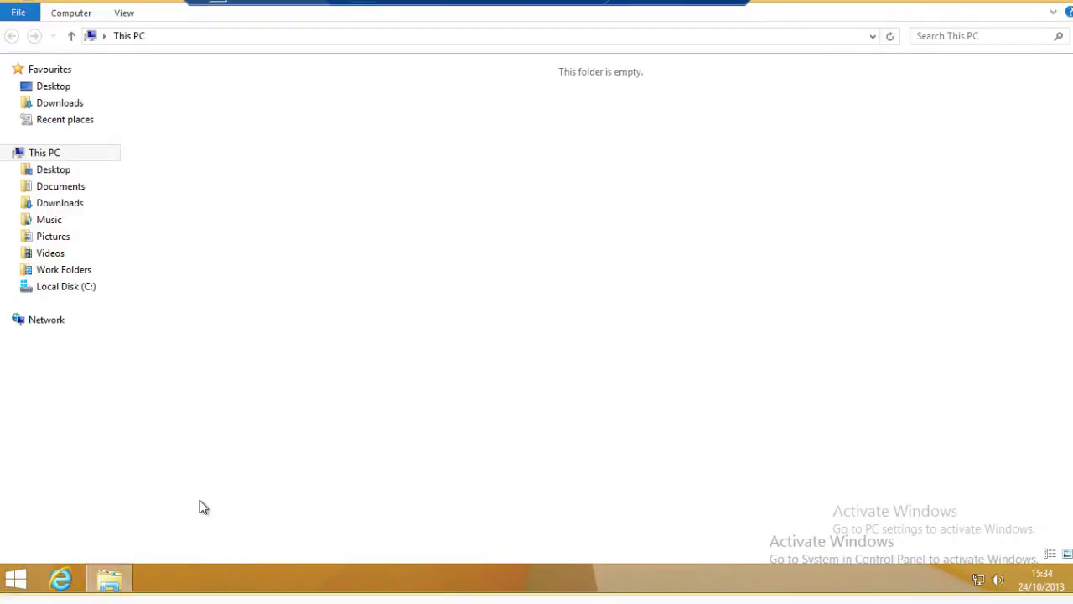
left_click(79, 282)
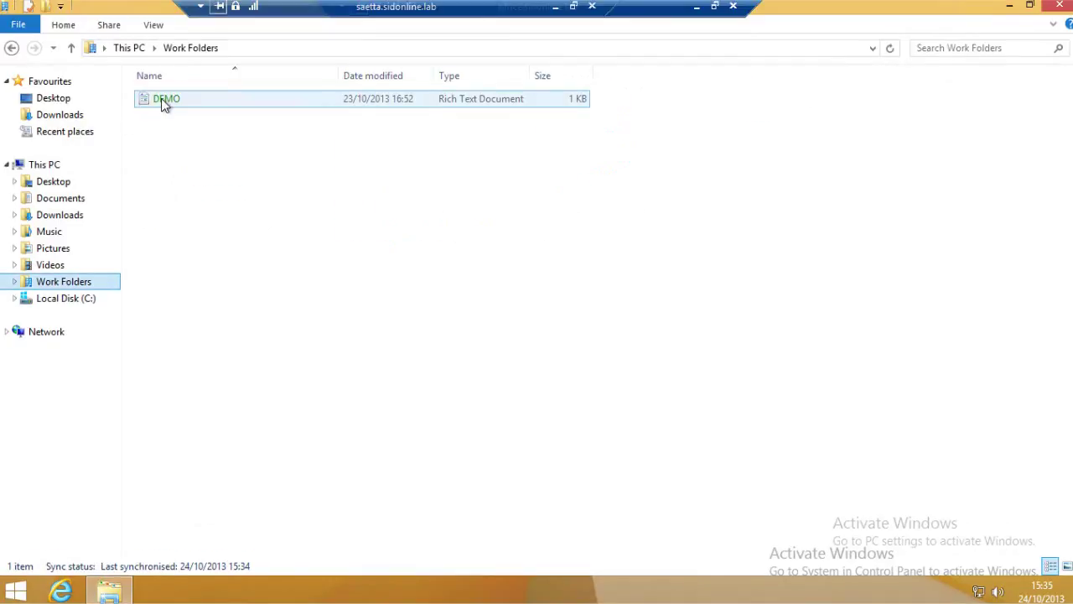
right_click(164, 104)
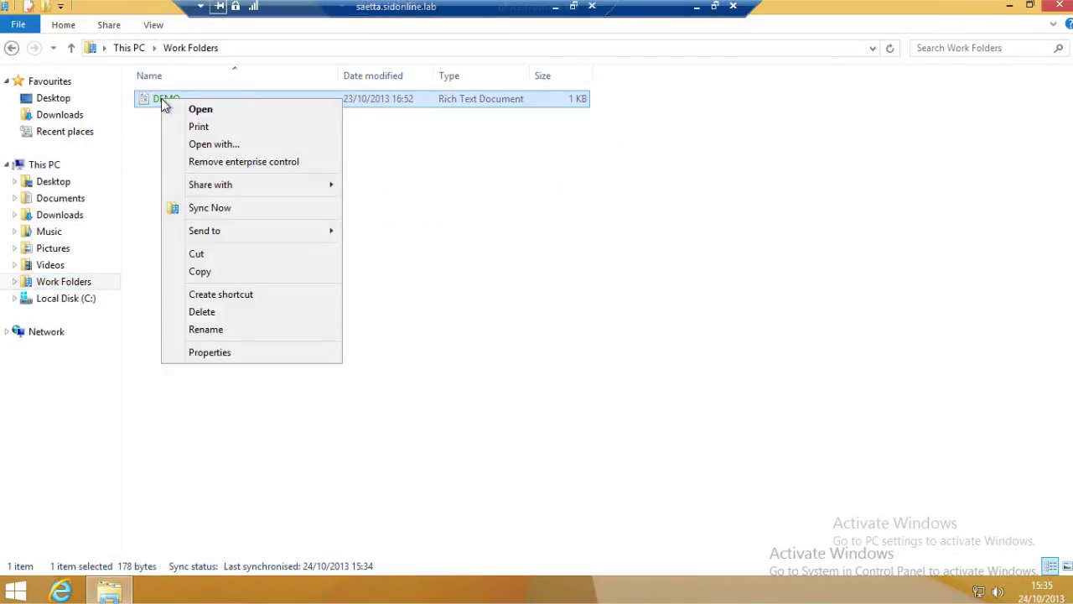
left_click(202, 352)
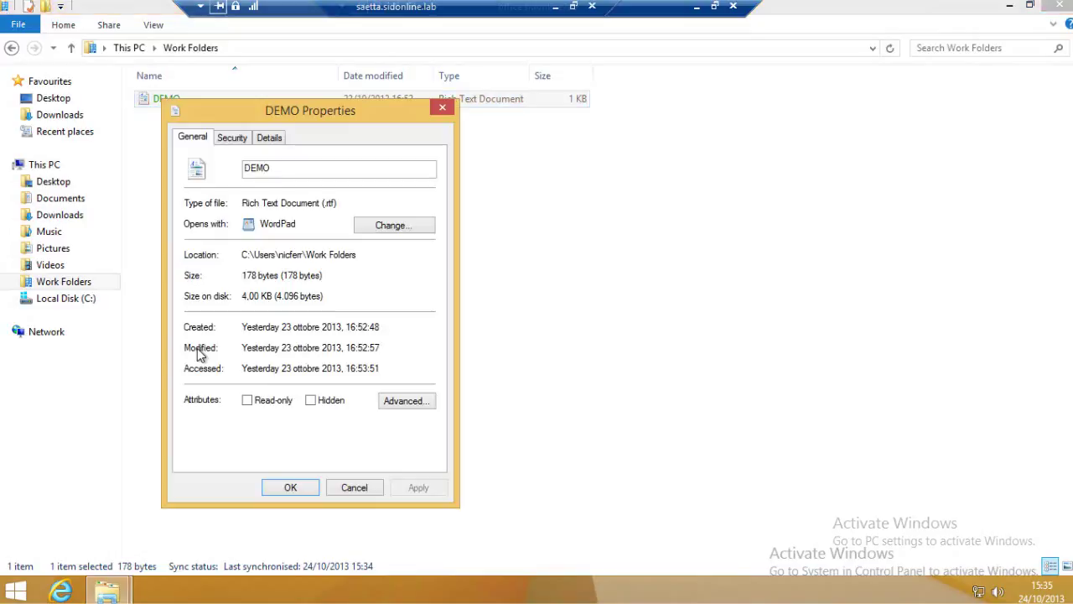
left_click(411, 408)
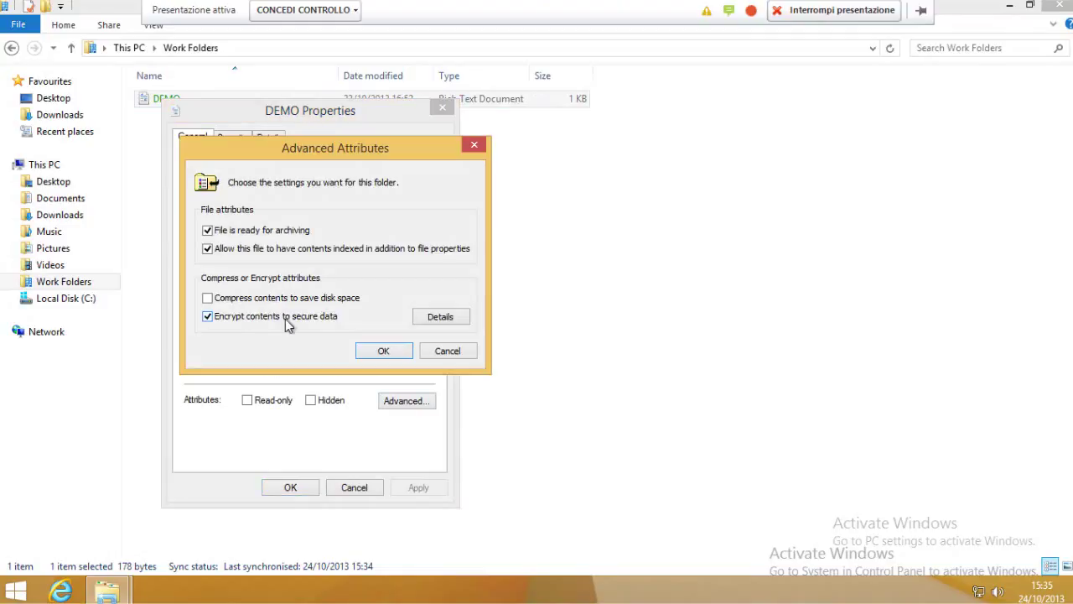
left_click(446, 350)
left_click(356, 489)
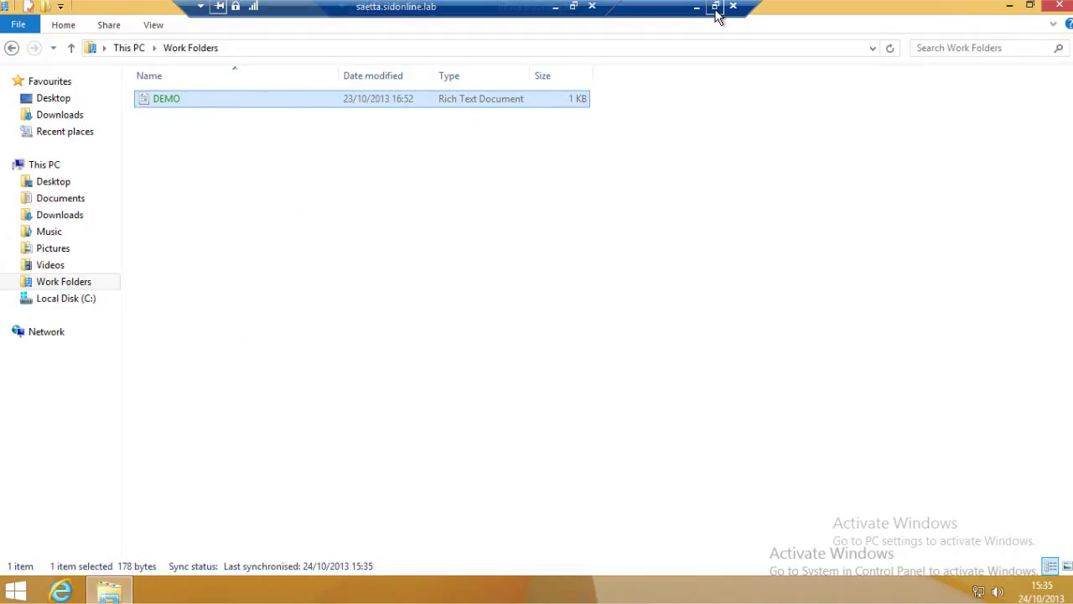
Restore the office session to a window and move it aside.
left_click(716, 8)
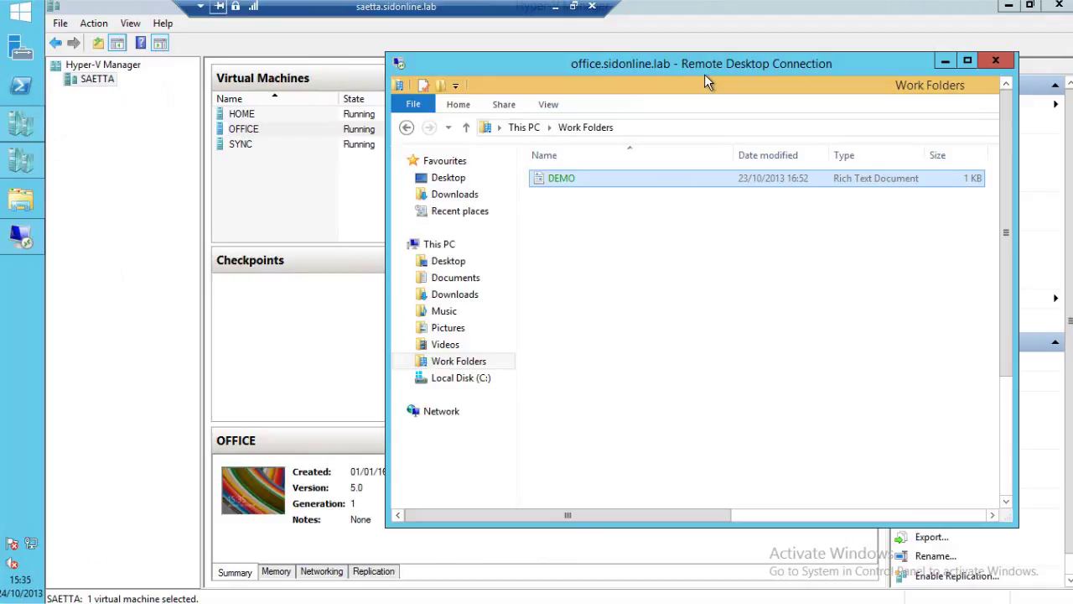
left_click_drag(705, 75, 742, 85)
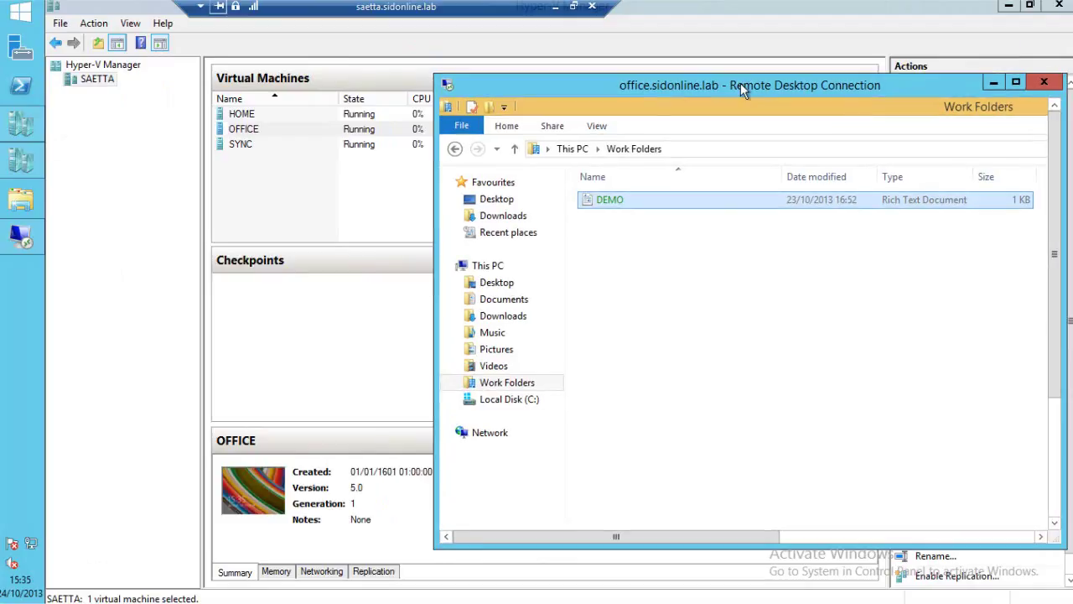
left_click_drag(741, 84, 743, 83)
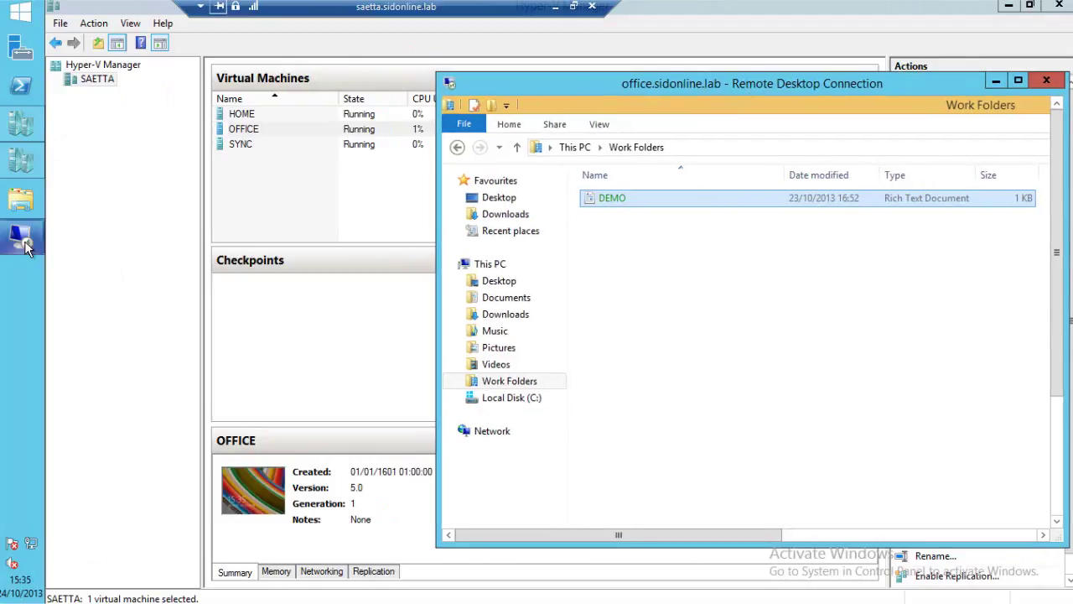
Try connecting to home with the account password, dismiss the must-change-password error, and select HOME.
right_click(24, 243)
left_click(99, 145)
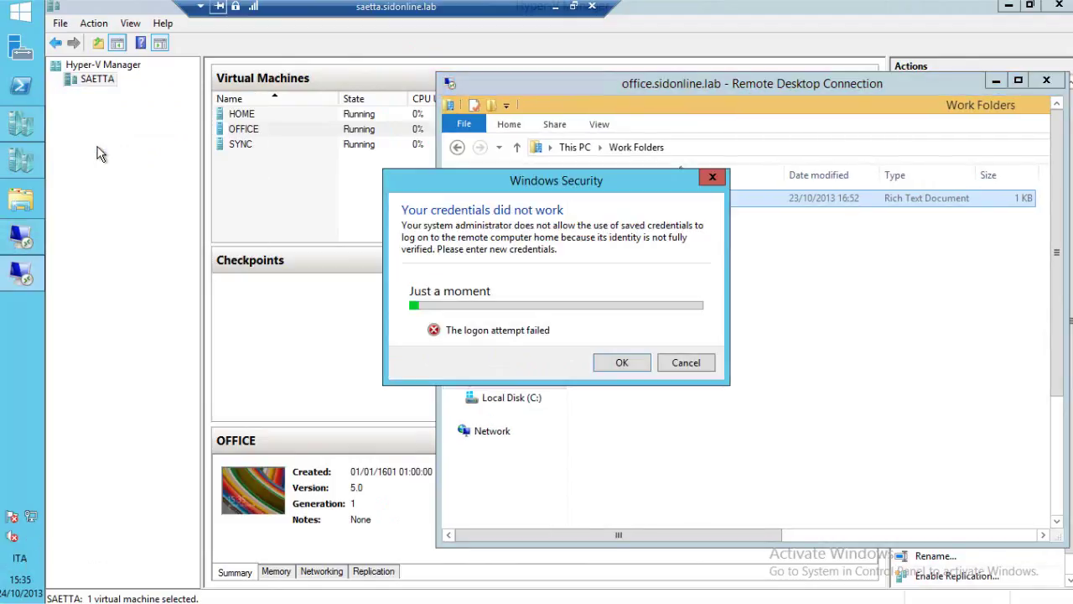
left_click(488, 261)
type("*******")
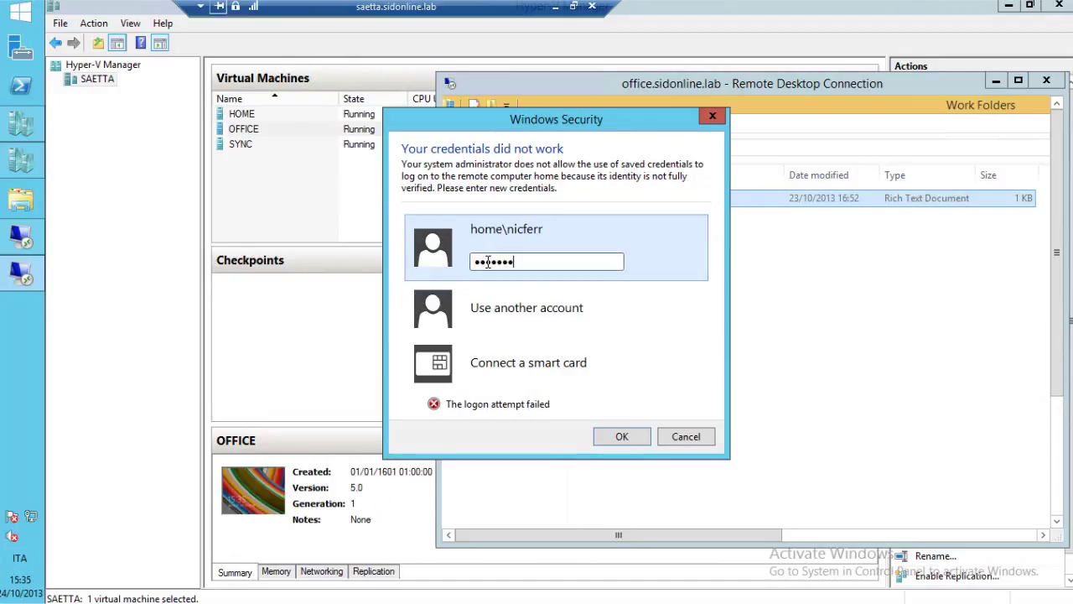
key("Return")
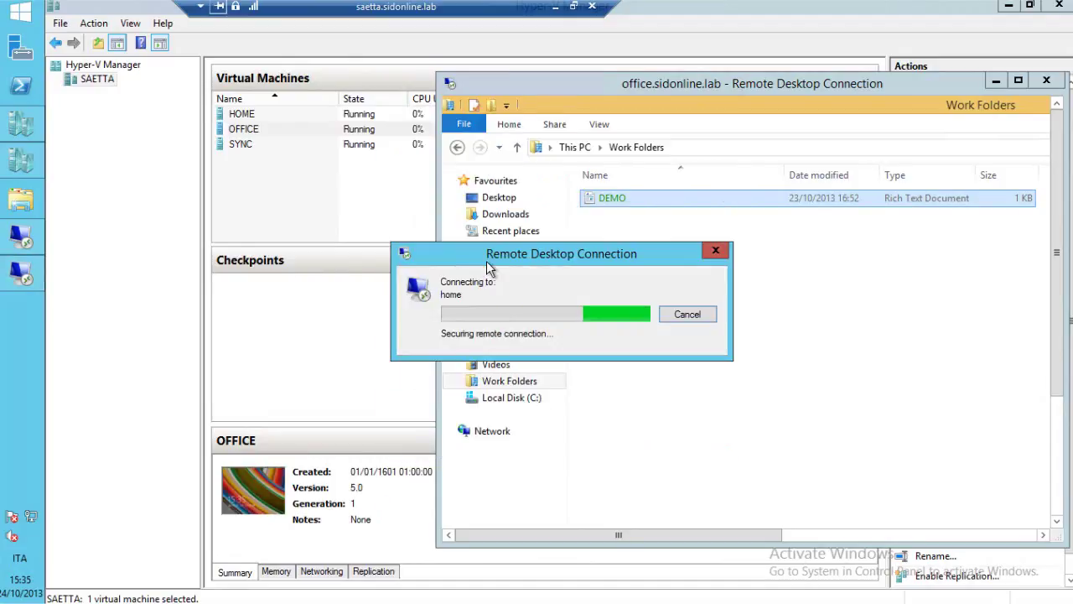
left_click(684, 313)
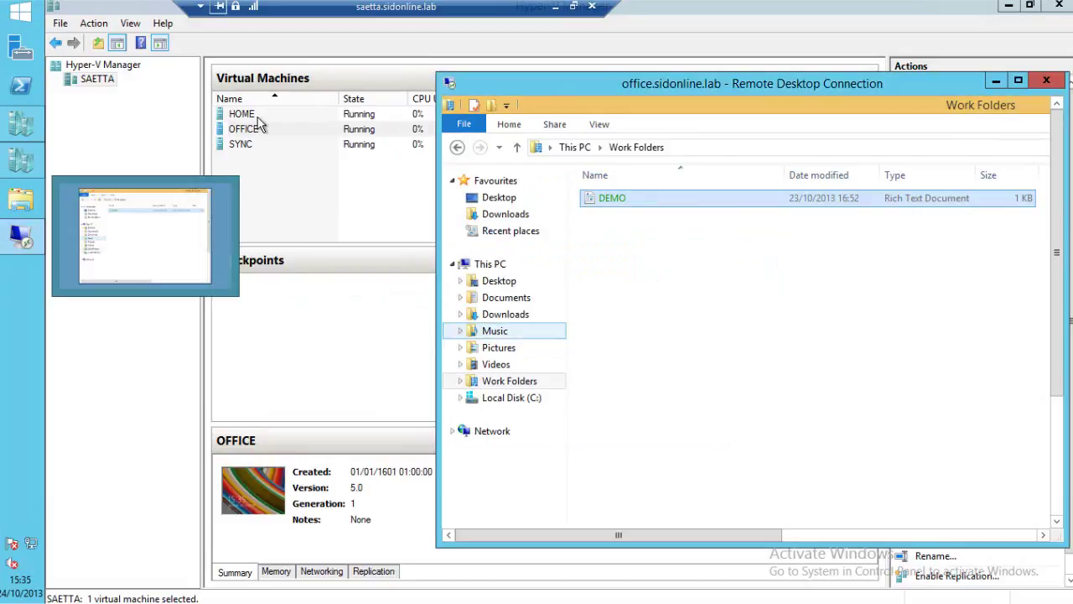
left_click(332, 117)
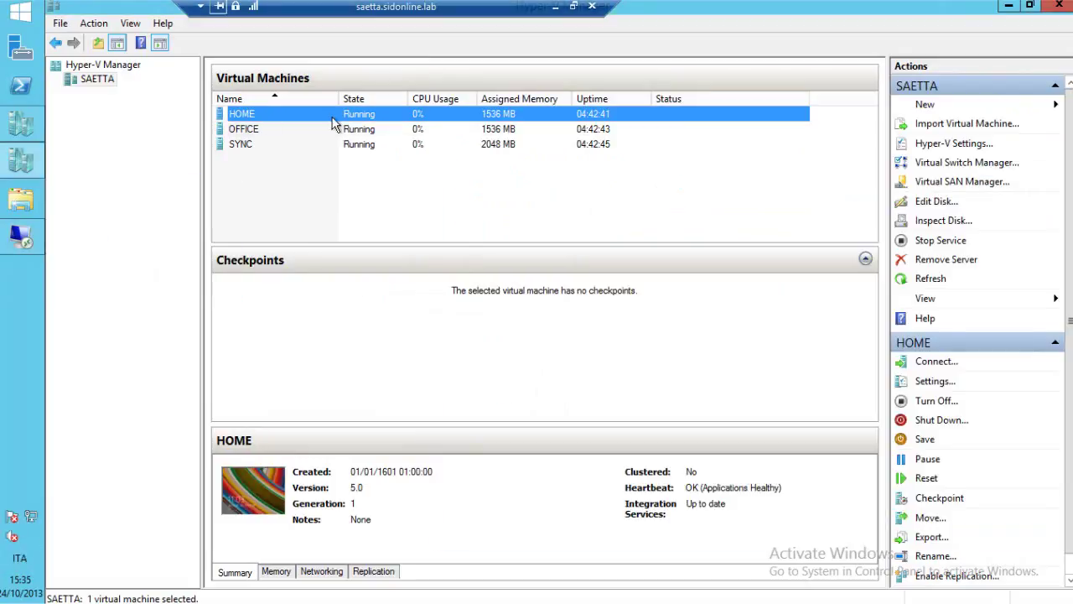
Open the HOME VM console and sign in as the other user with the expired password.
double_click(333, 117)
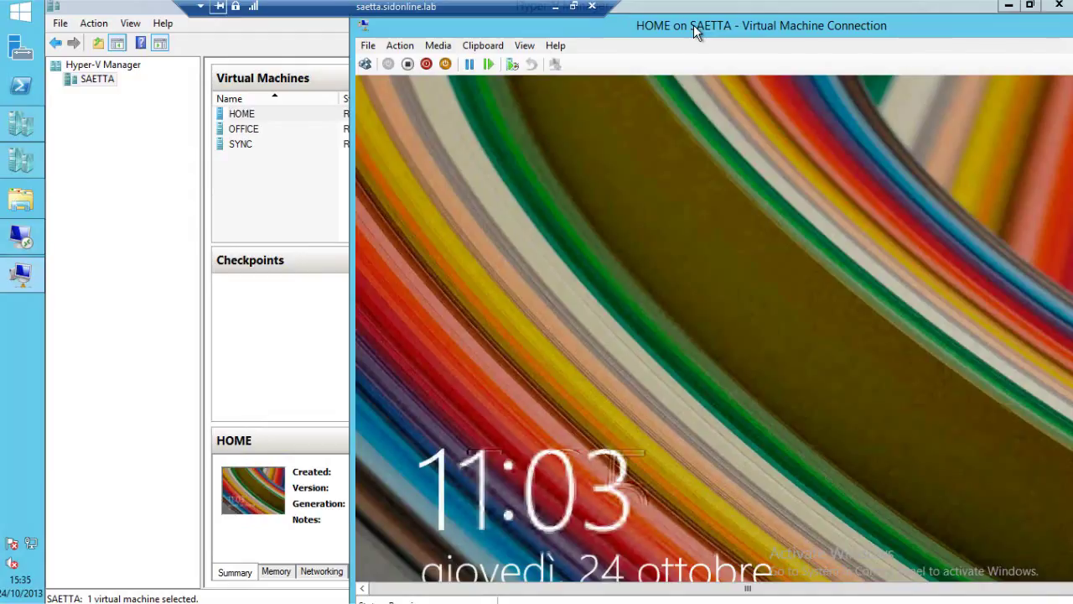
left_click_drag(694, 25, 471, 31)
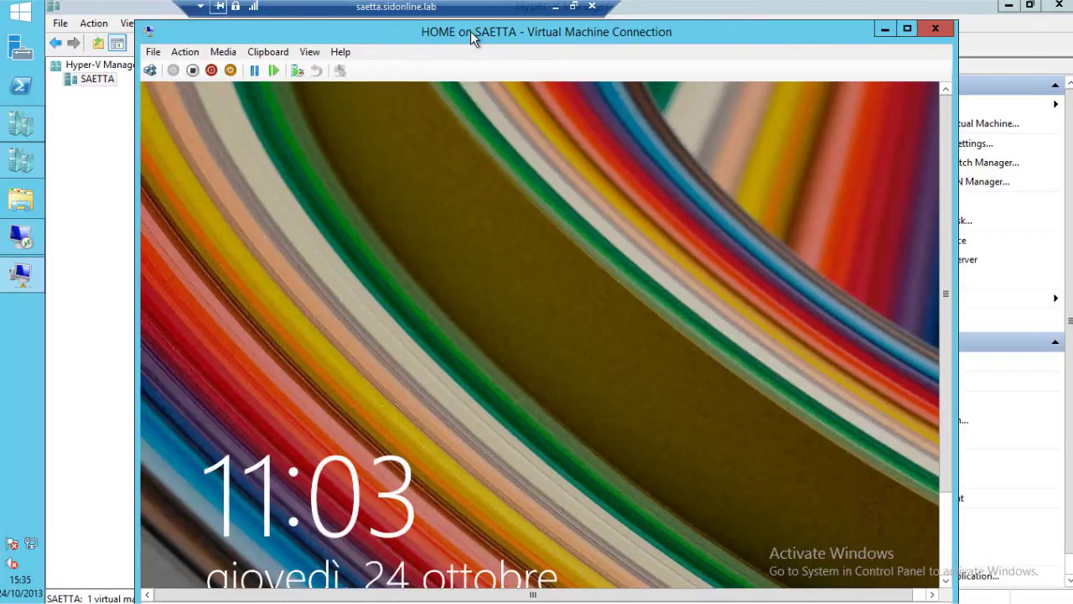
left_click_drag(471, 32, 462, 31)
left_click(142, 72)
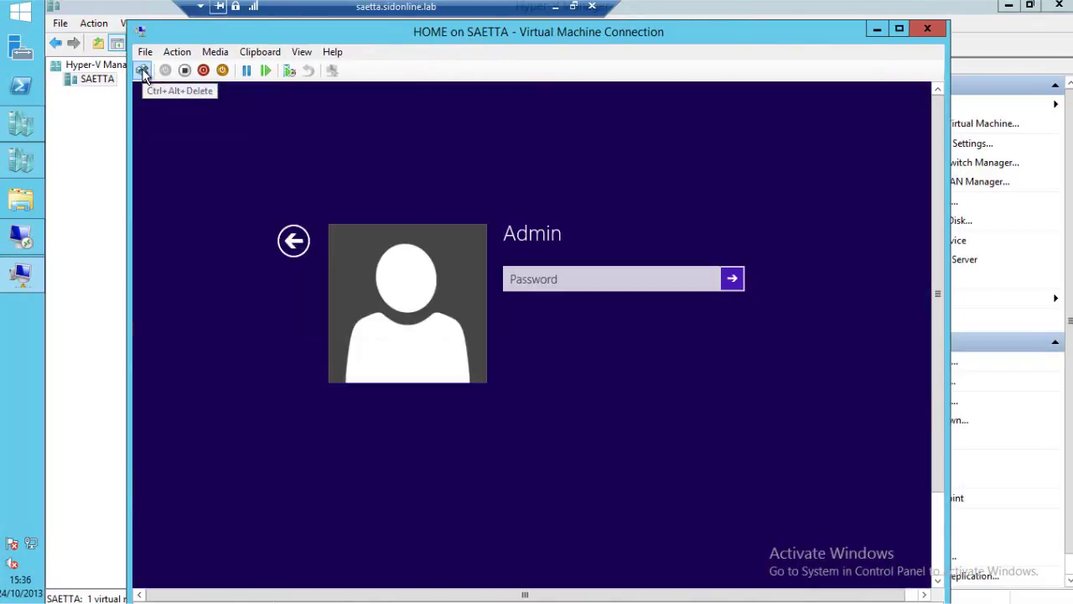
left_click(295, 240)
left_click(643, 312)
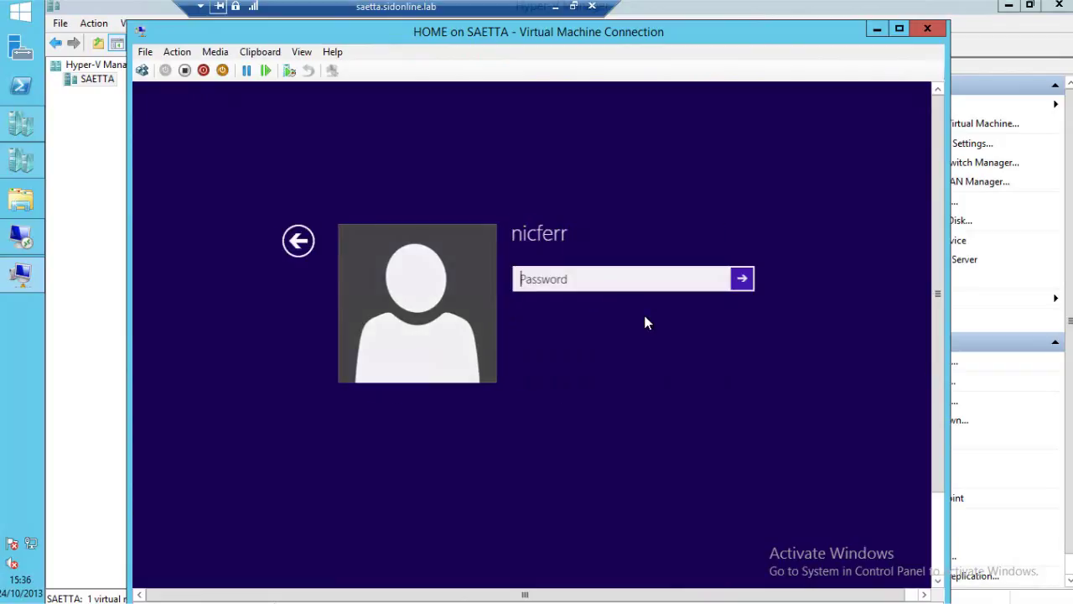
type("••••••••••")
key("Return")
Enter the old password and a confirmed new password, retrying after a mismatch error.
left_click(537, 334)
type("••••••••••")
key("Tab")
type("••••••••••")
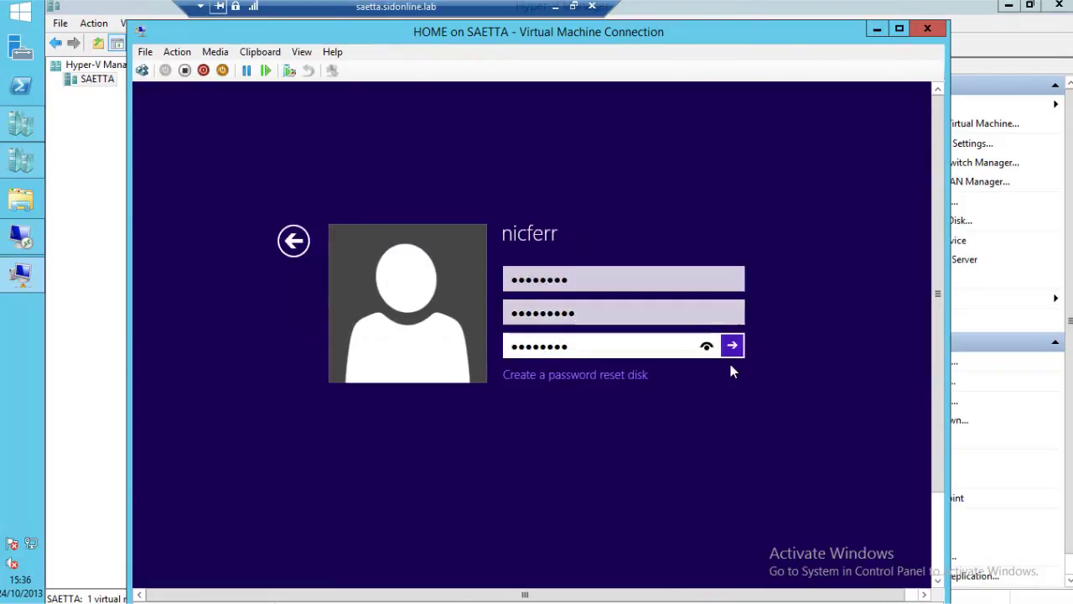
left_click(732, 346)
left_click(545, 303)
type("••••••••")
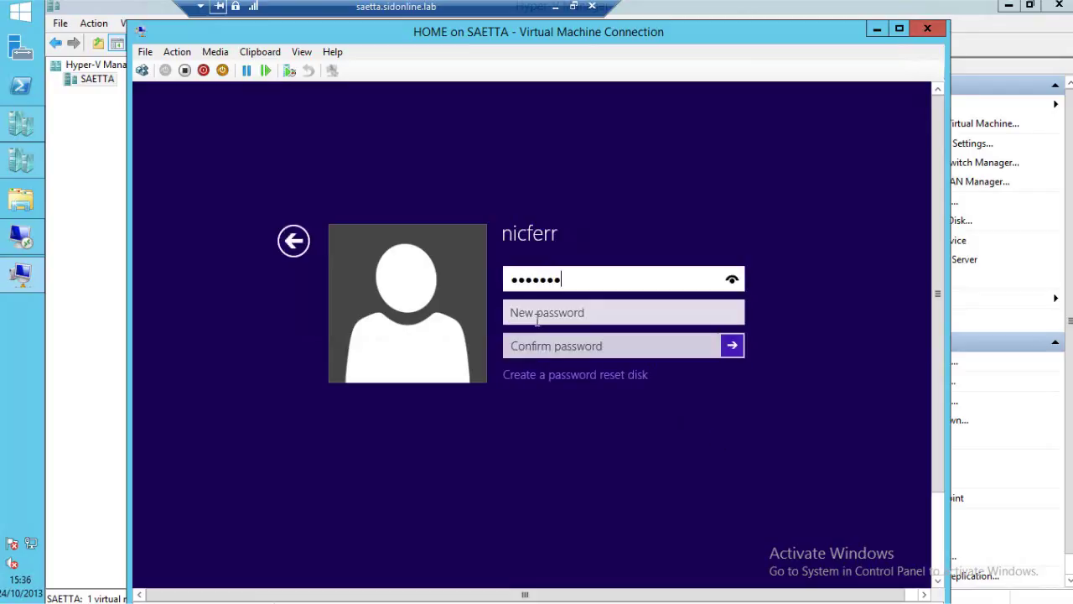
key("Tab")
type("••••••••")
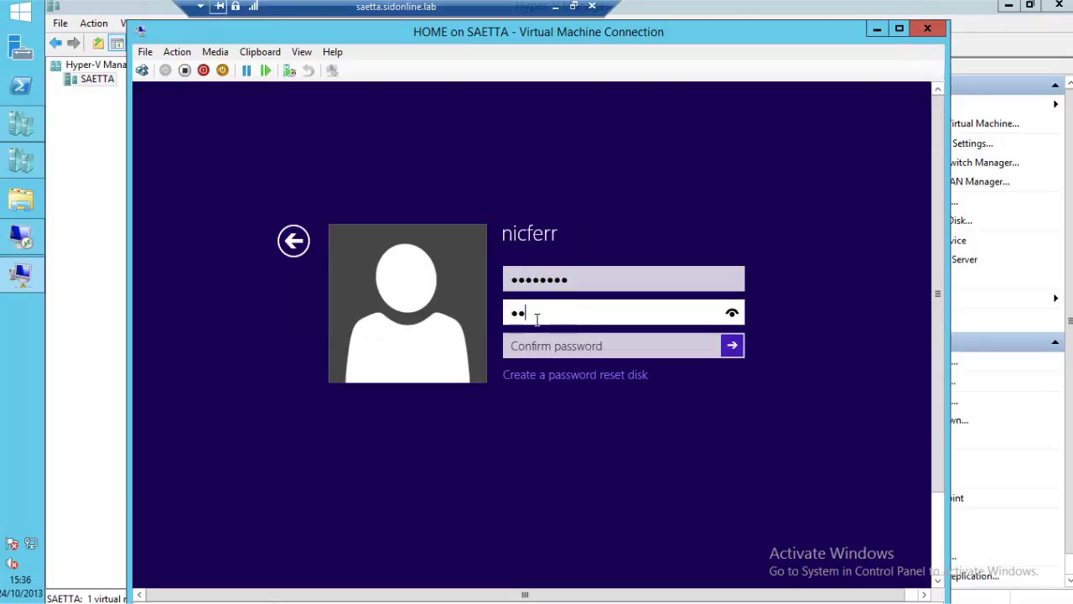
type("•")
key("Tab")
type("•••••••••")
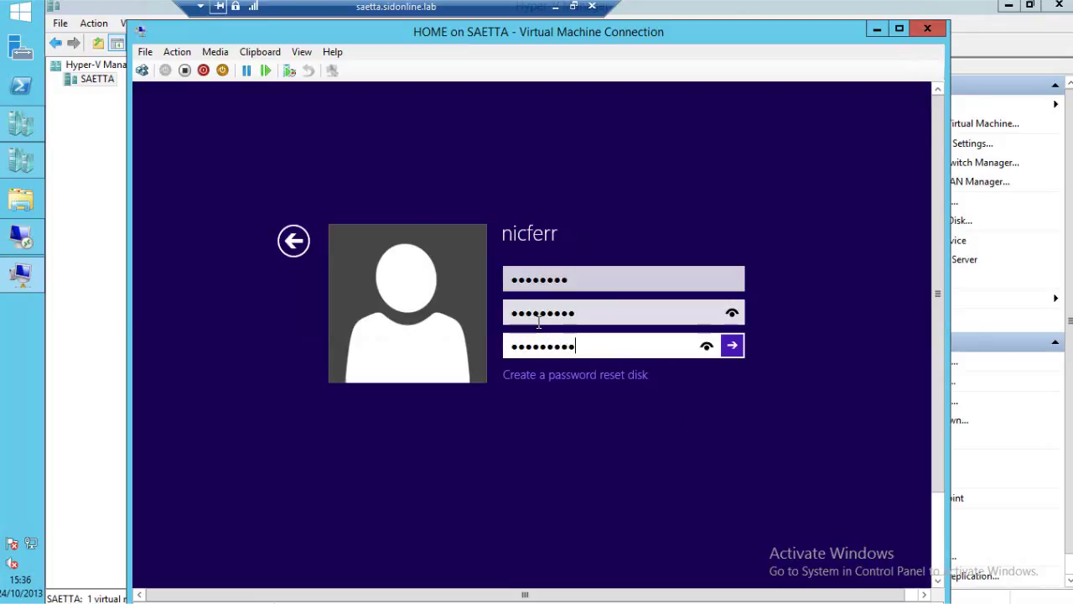
left_click(732, 346)
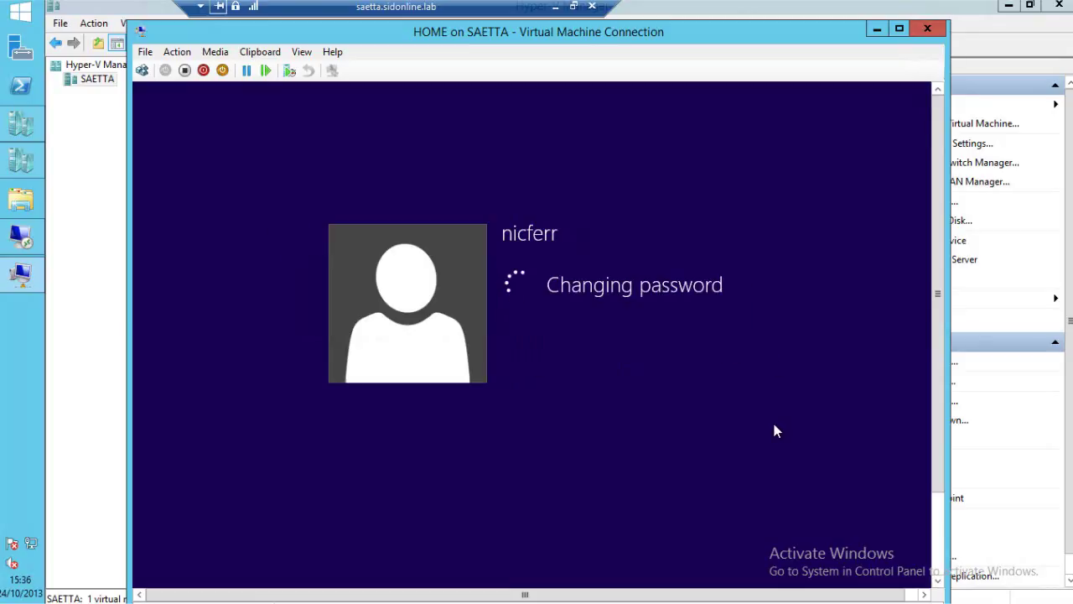
Acknowledge the password change, reach the HOME VM desktop, and reposition the VM window.
key("Return")
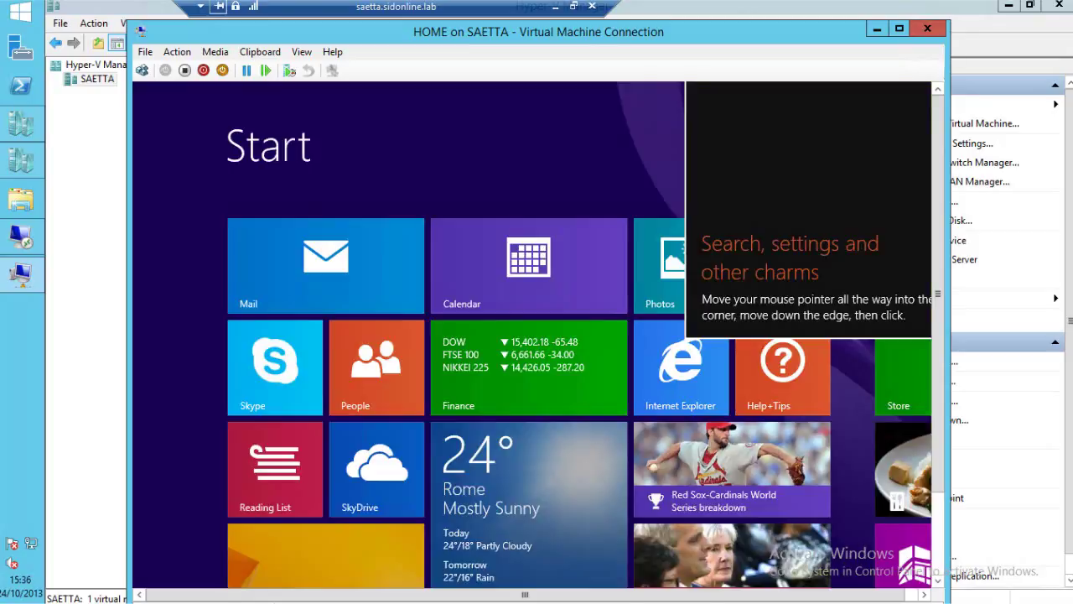
left_click(297, 565)
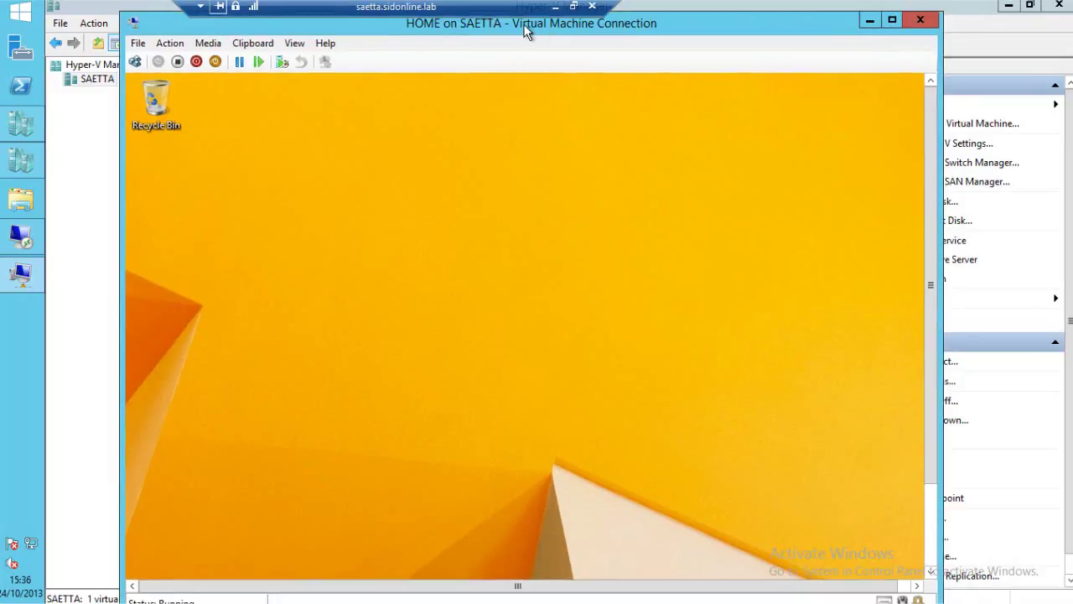
left_click_drag(525, 31, 521, 31)
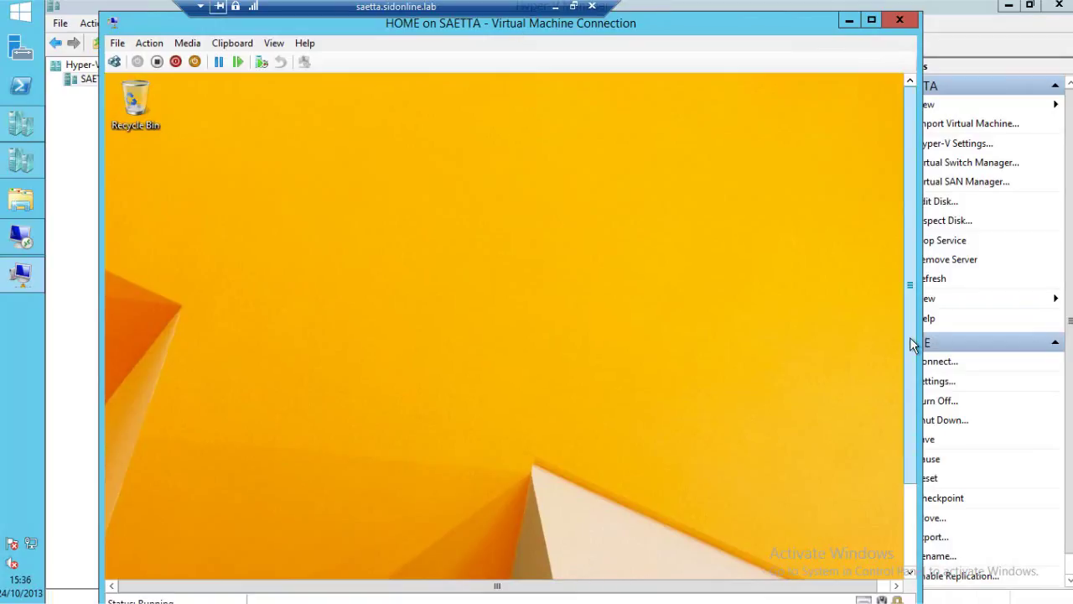
left_click_drag(911, 339, 911, 410)
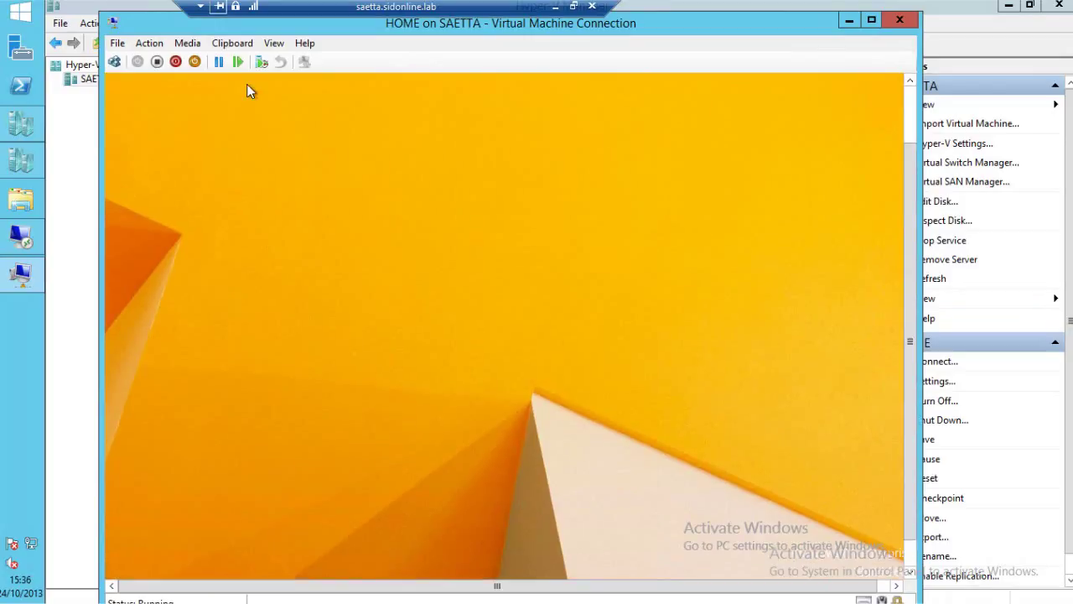
left_click(273, 43)
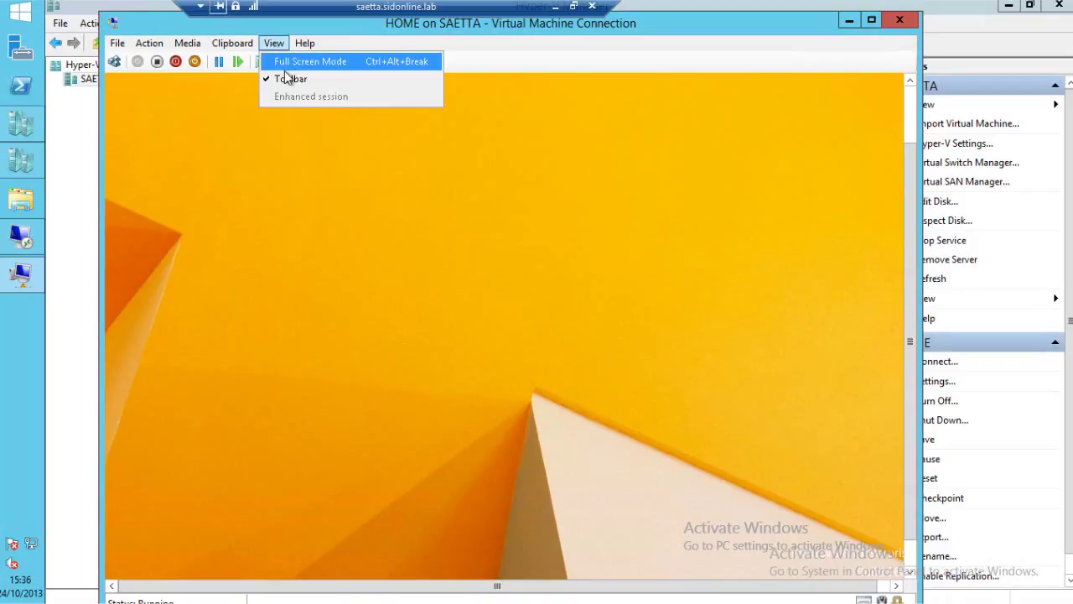
Put the HOME VM in full-screen mode and navigate through System and Control Panel to Work Folders.
left_click(289, 64)
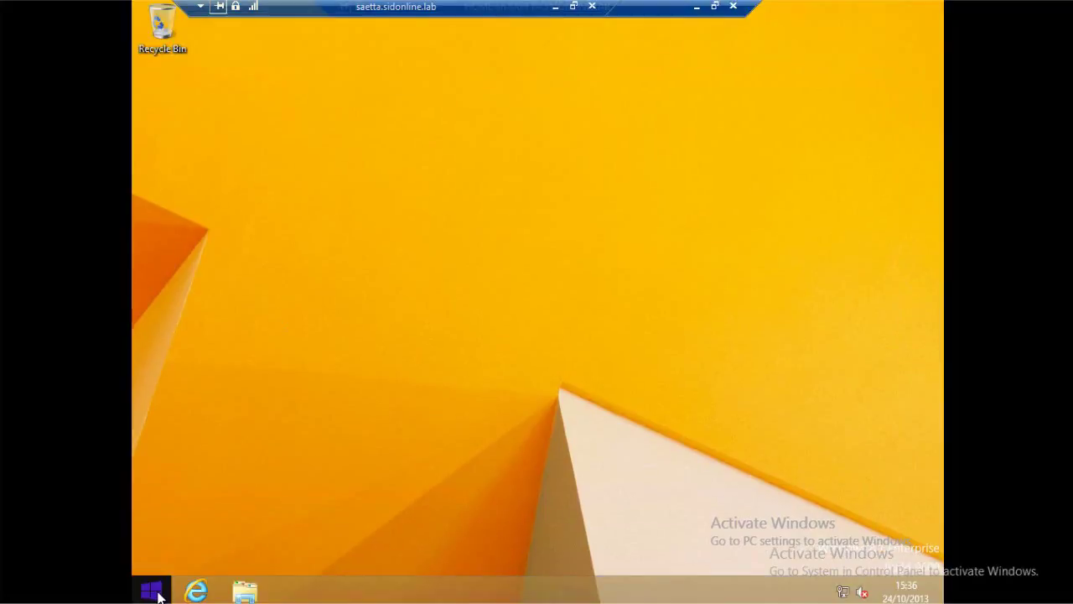
right_click(159, 592)
left_click(192, 344)
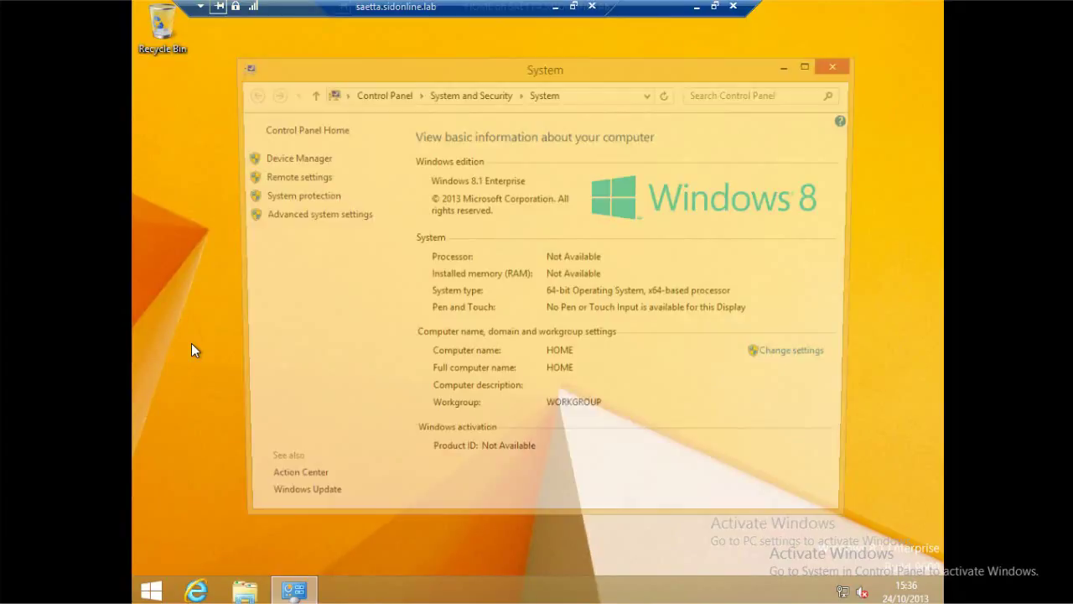
left_click(372, 94)
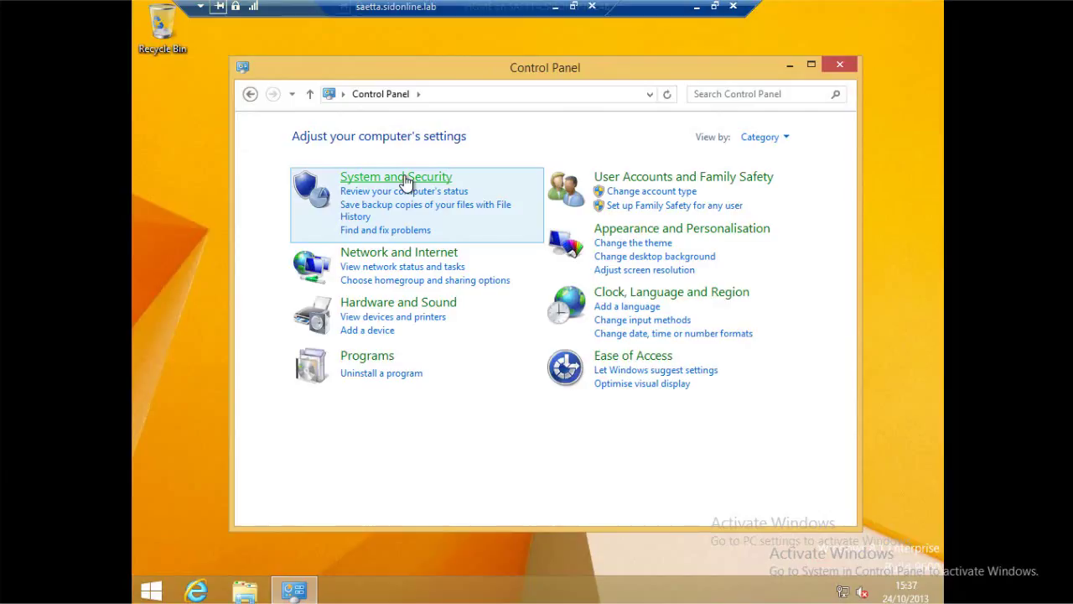
left_click(406, 183)
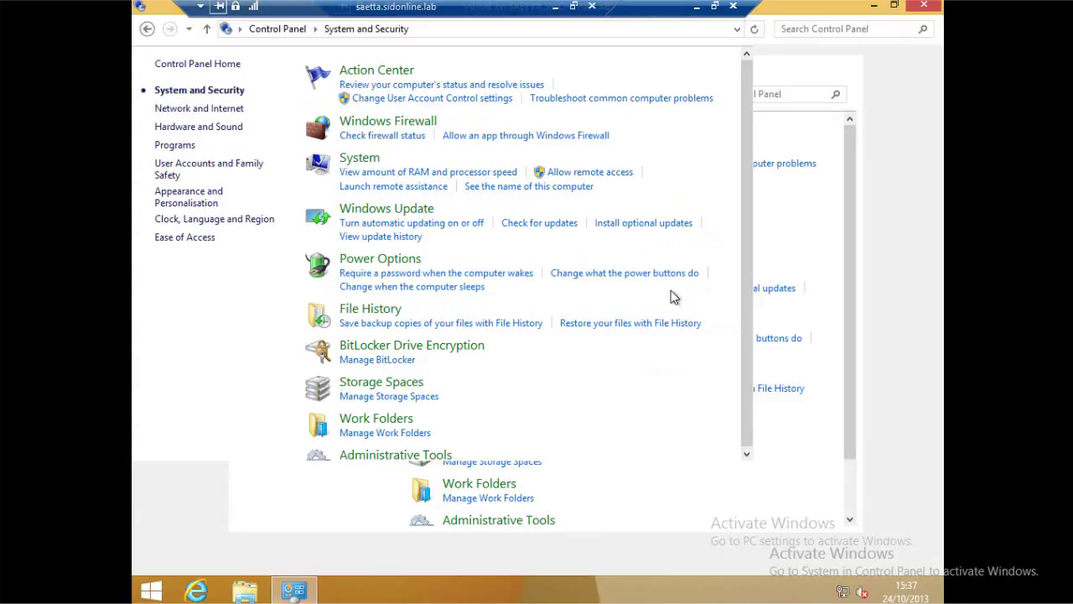
left_click(419, 425)
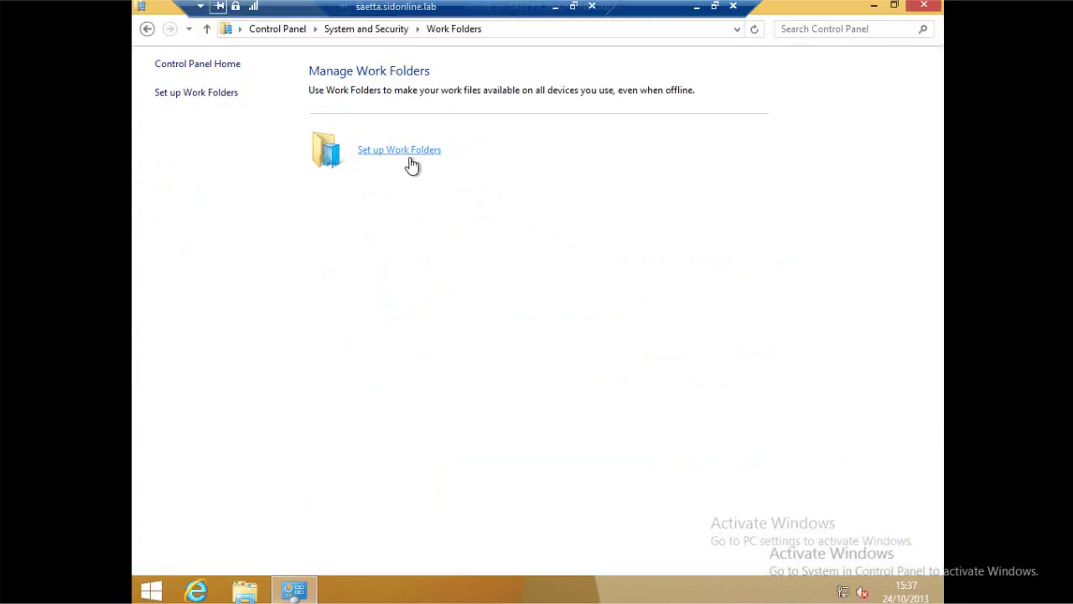
Begin Work Folders setup with the user's work e-mail address.
left_click(410, 162)
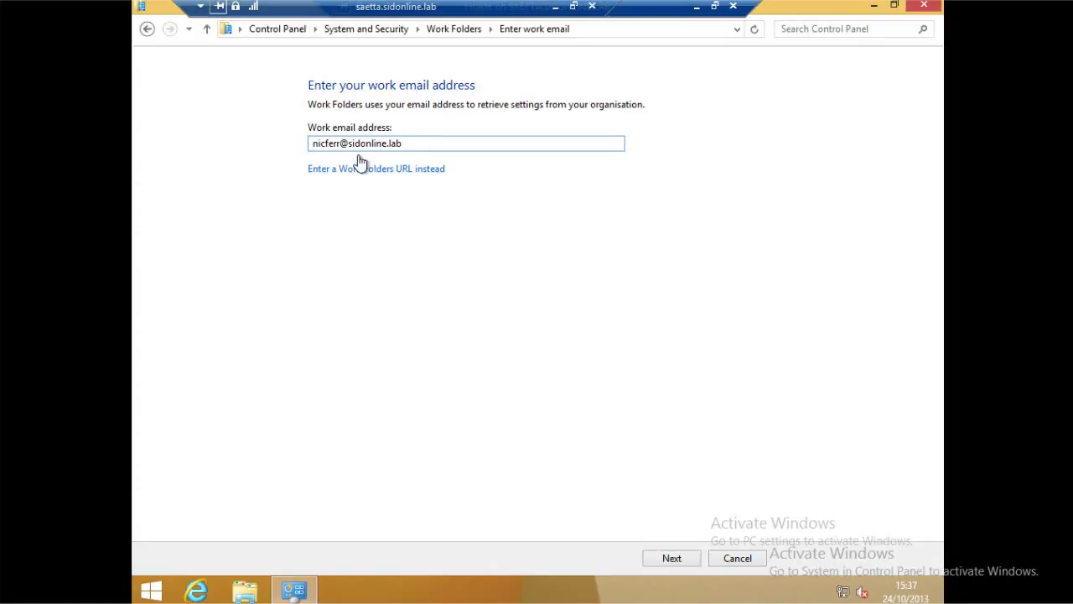
left_click(672, 559)
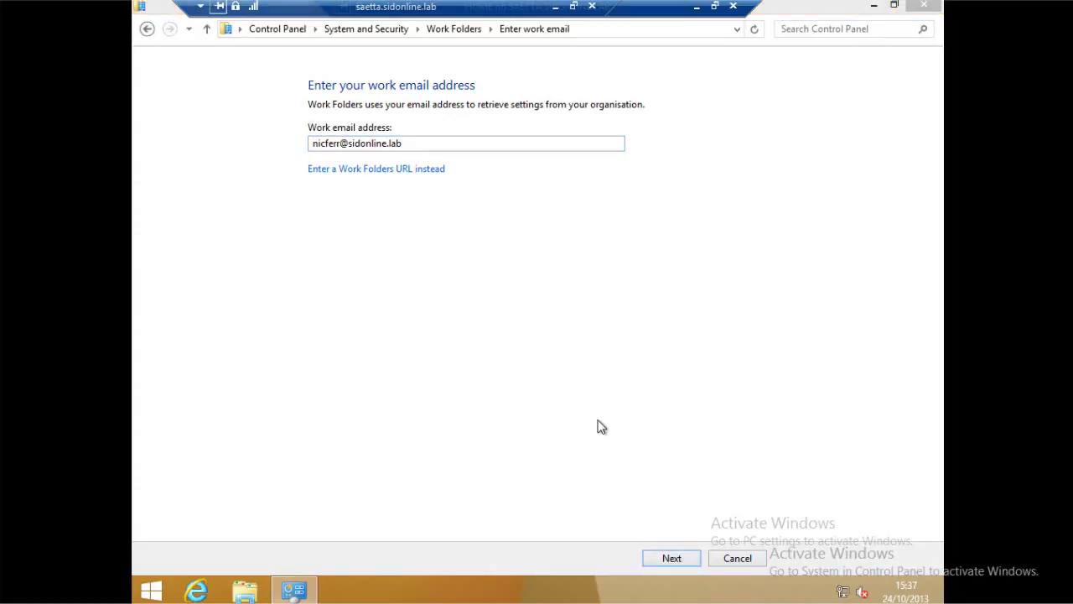
Enter and remember the domain username and password to reach the location page.
left_click(497, 282)
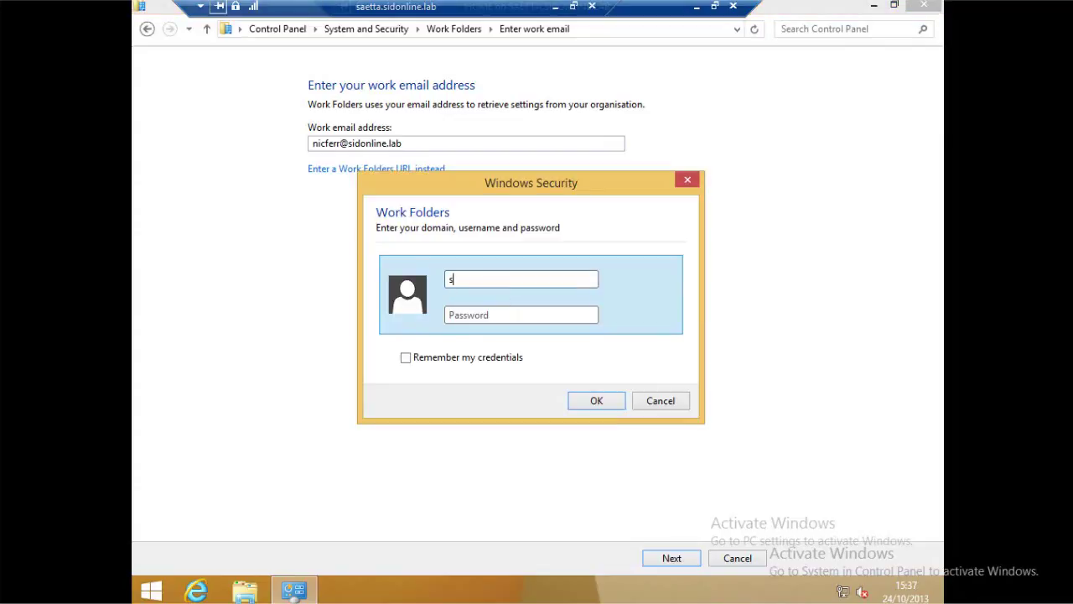
key("Tab")
type("•••••••")
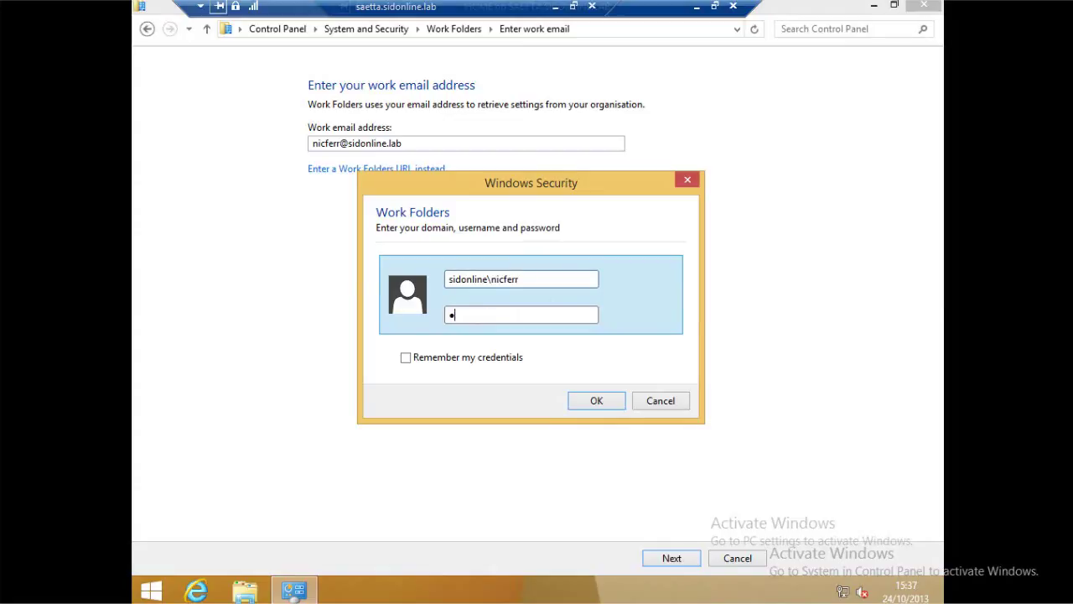
type("•")
left_click(509, 362)
left_click(585, 406)
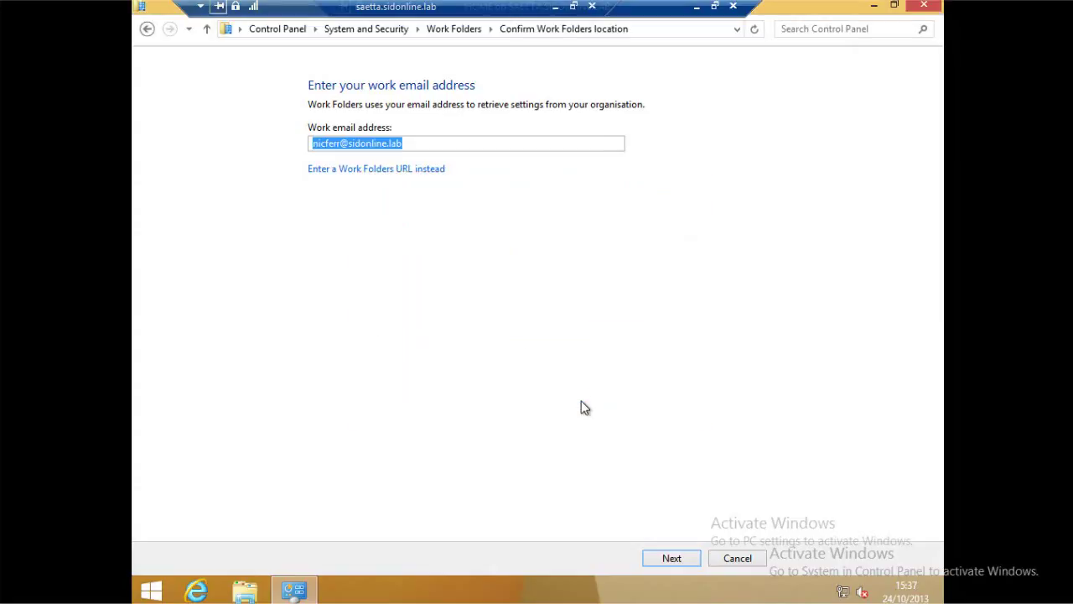
key("Return")
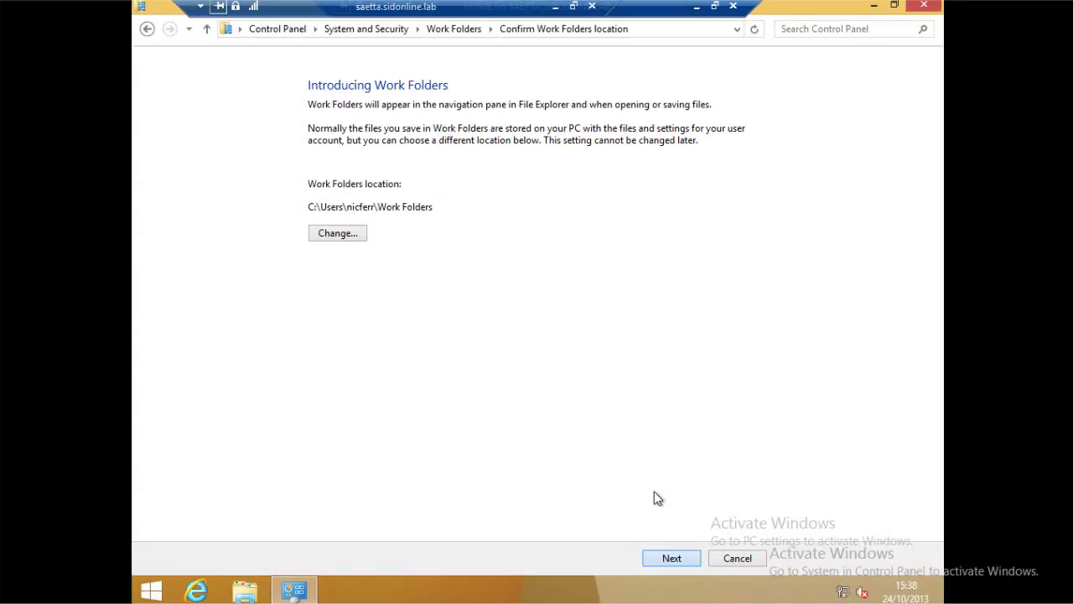
Keep the default Work Folders location, accept the PC security policies, and complete setup.
key("Return")
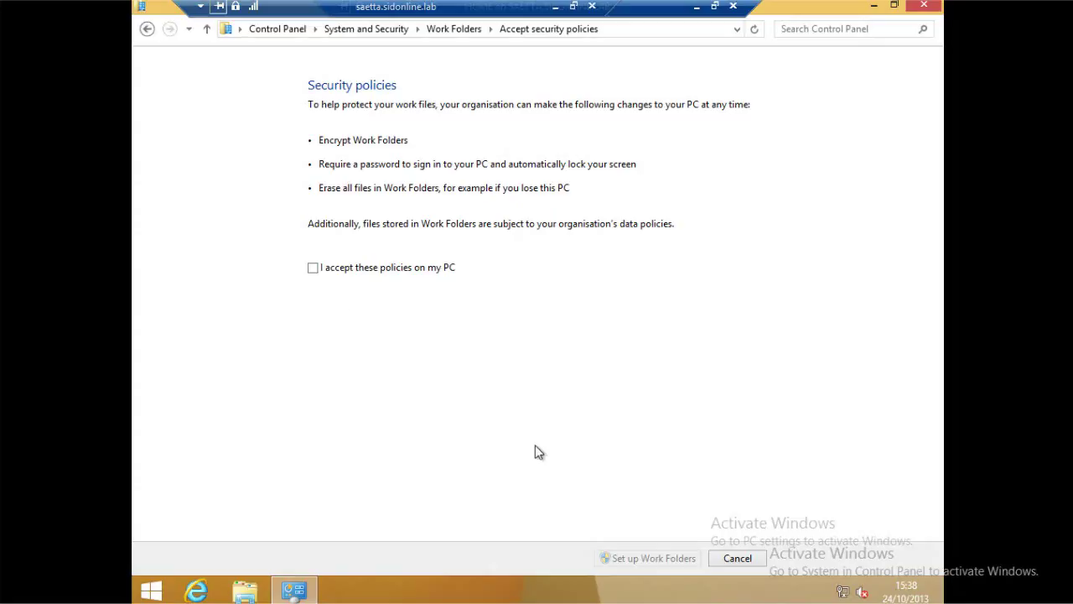
left_click(313, 267)
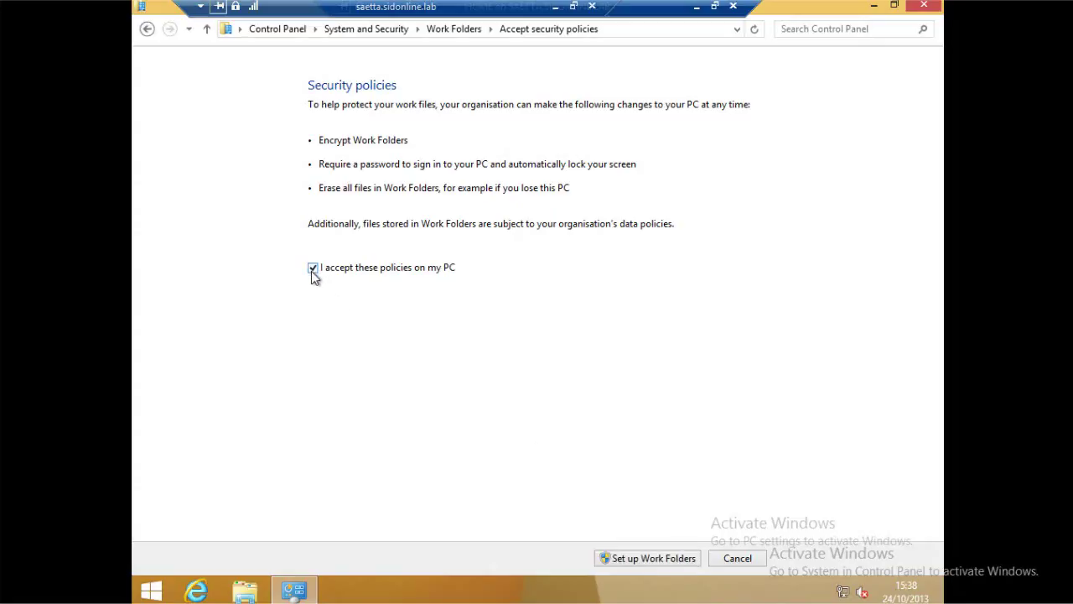
left_click(655, 559)
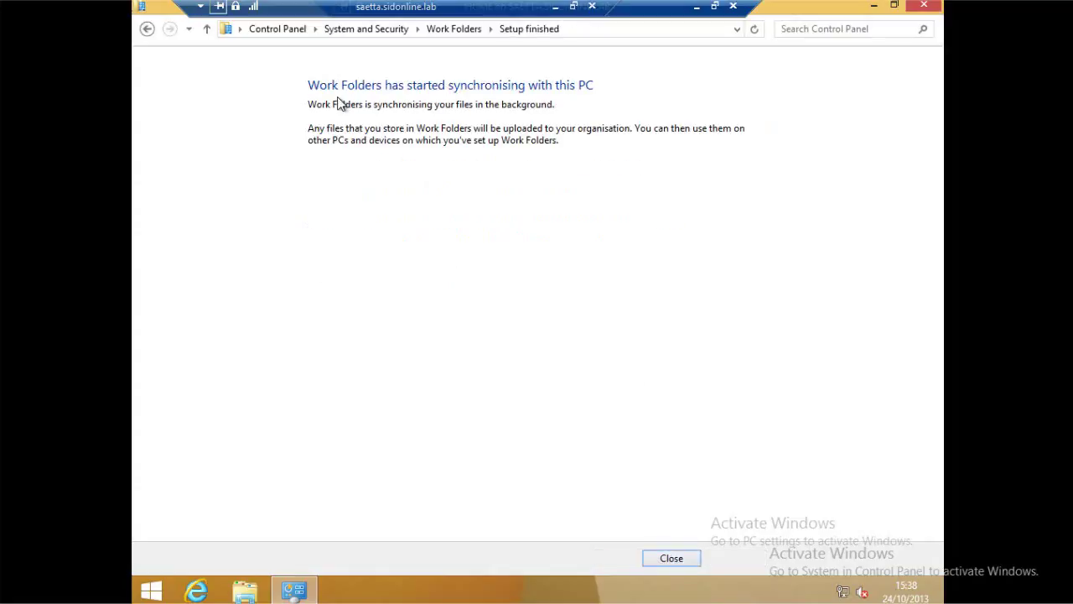
left_click(671, 559)
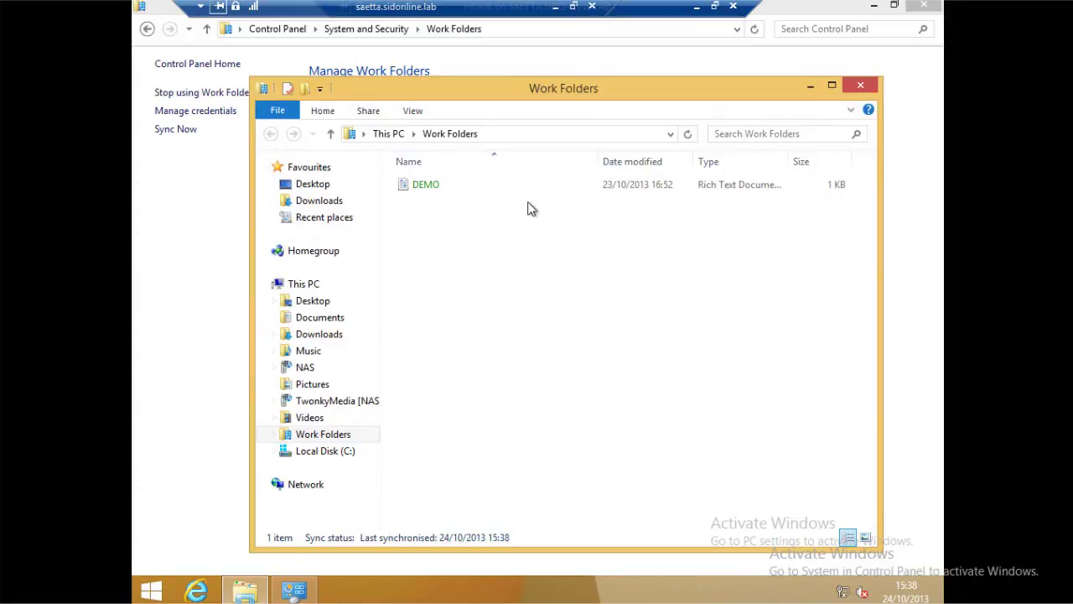
Restore the HOME VM to a window, position it, and switch to the office session.
left_click(717, 8)
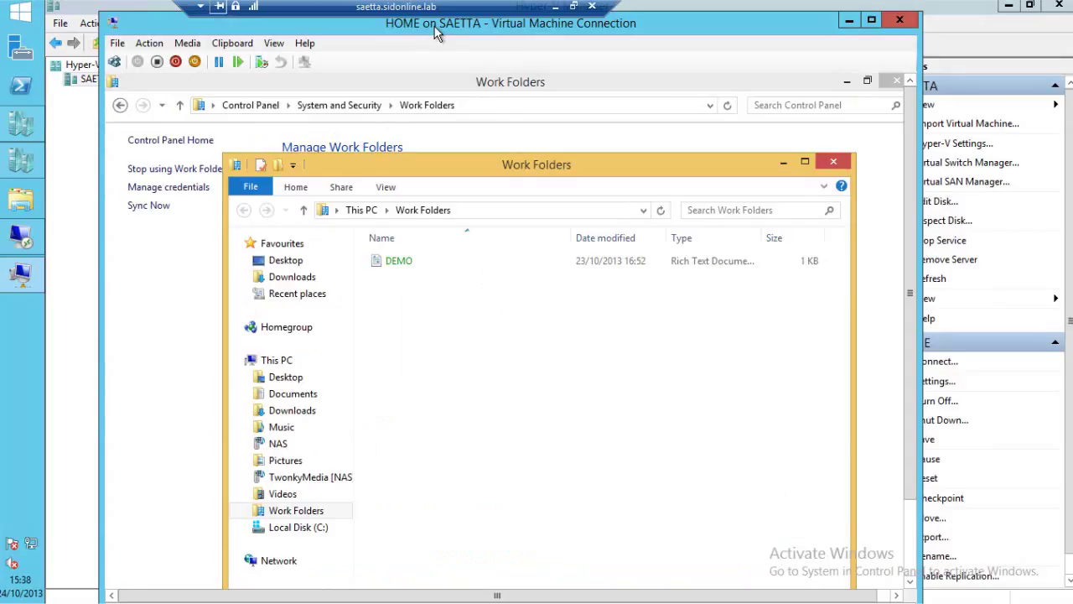
left_click_drag(436, 32, 384, 59)
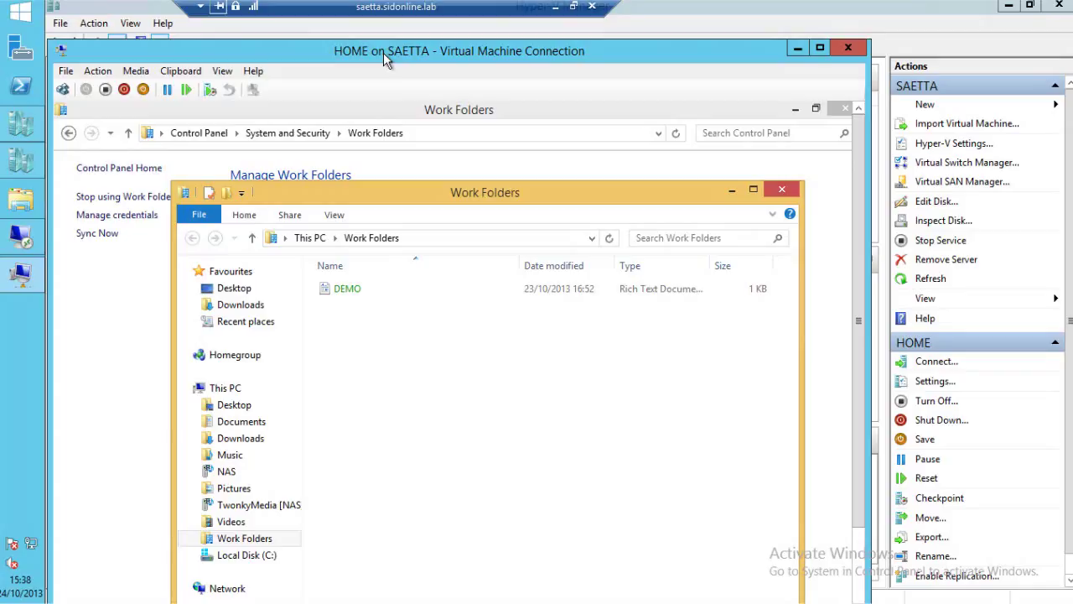
left_click_drag(383, 53, 400, 42)
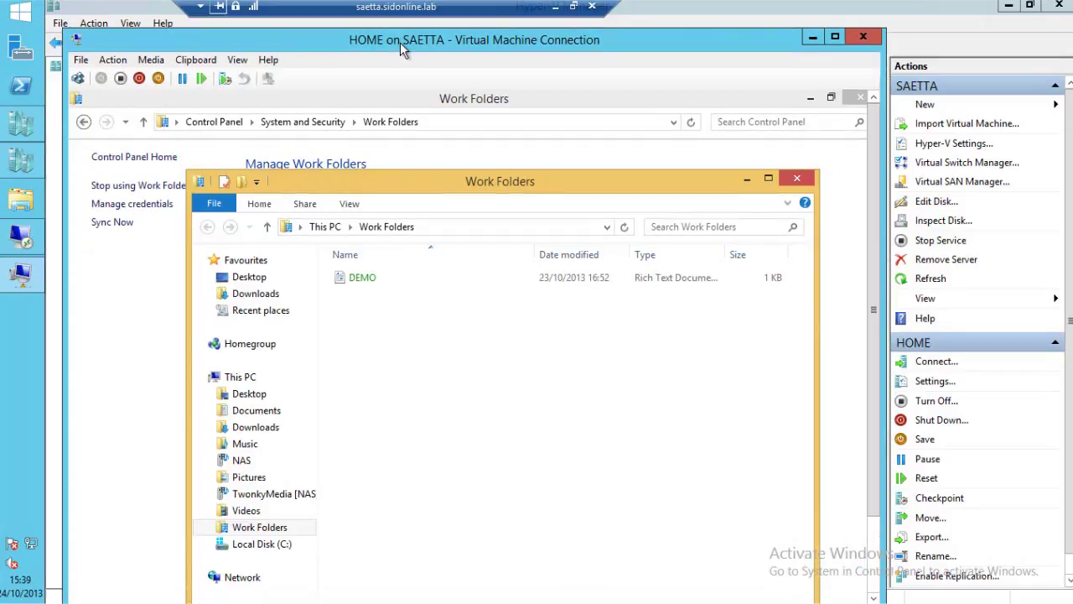
left_click_drag(400, 42, 394, 40)
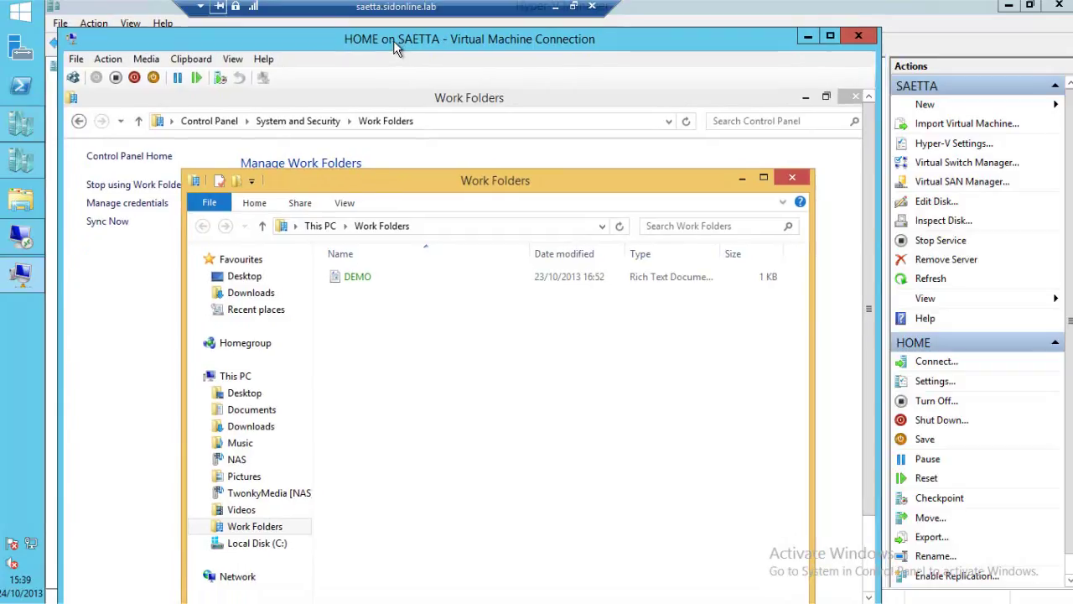
key("alt+Tab")
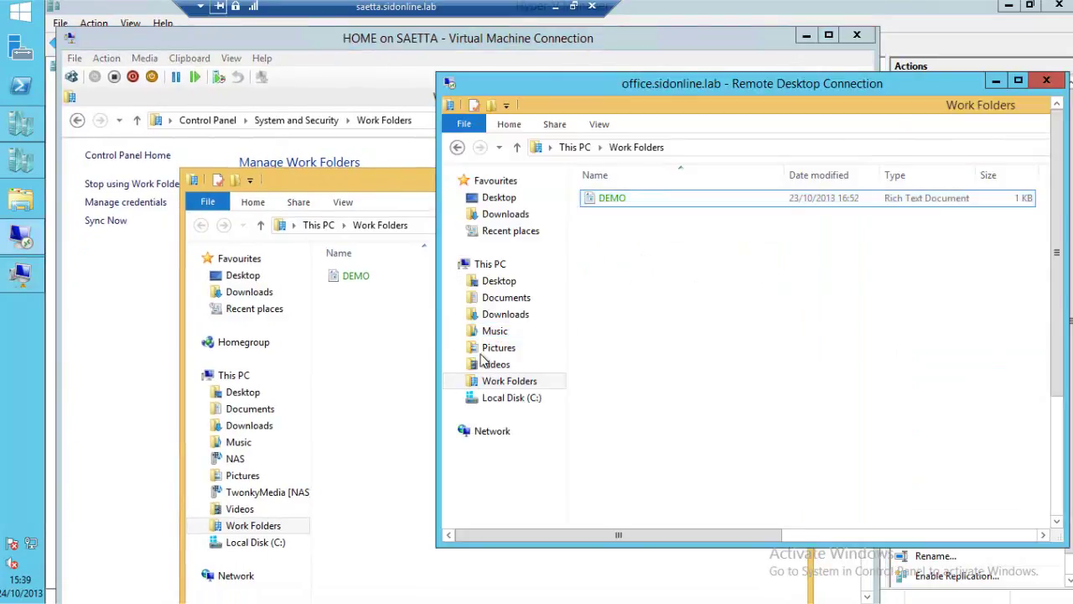
Create a new TEST folder in the office machine's Work Folders.
right_click(649, 262)
mouse_move(721, 460)
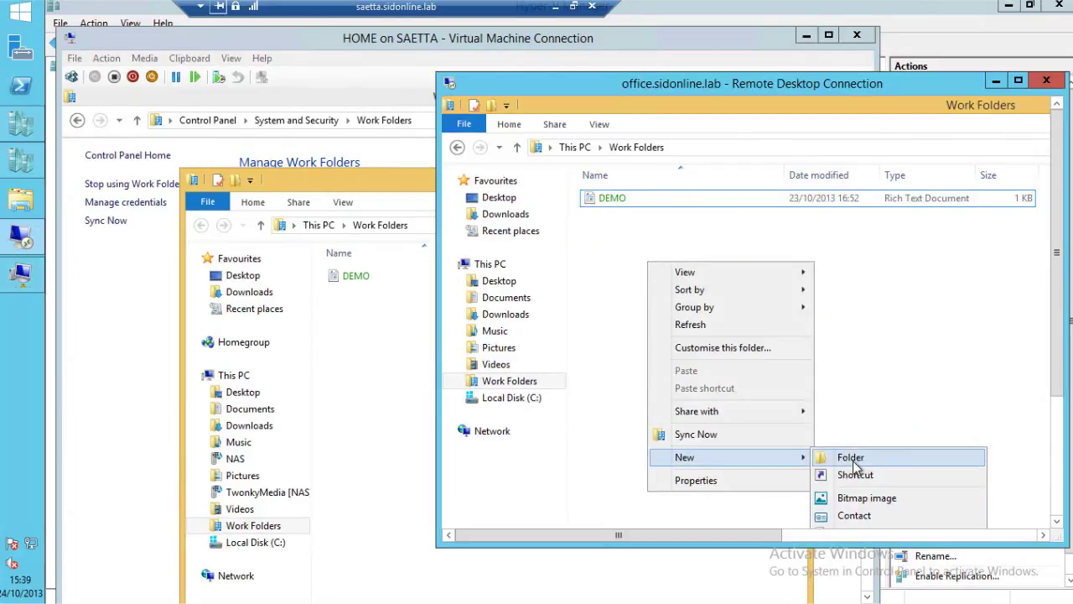
left_click(851, 458)
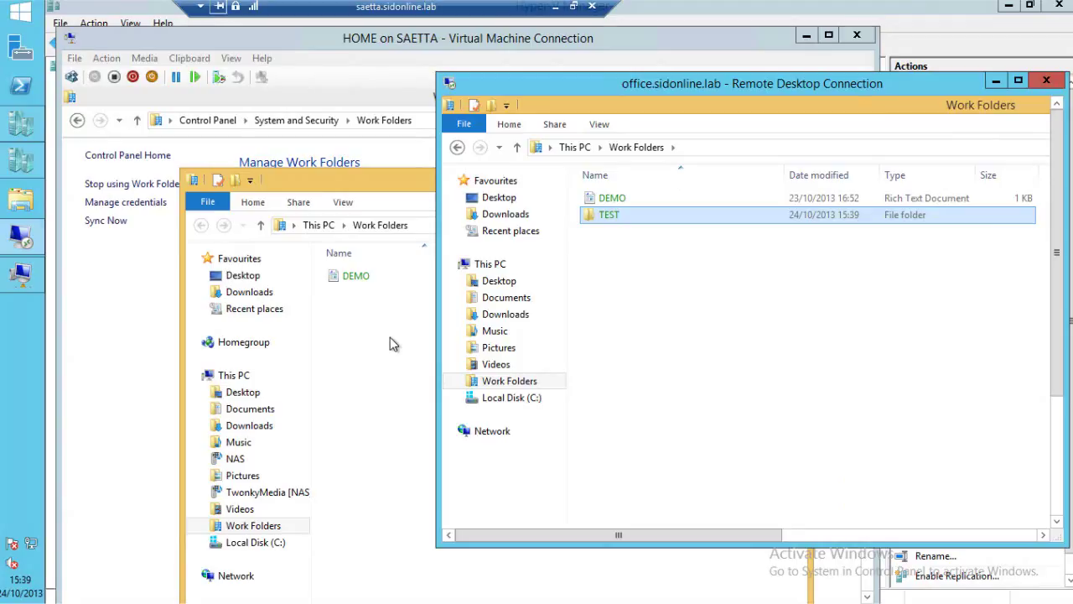
In HOME's Work Folders, create a new text document named Prova.
left_click(390, 337)
right_click(345, 340)
mouse_move(383, 537)
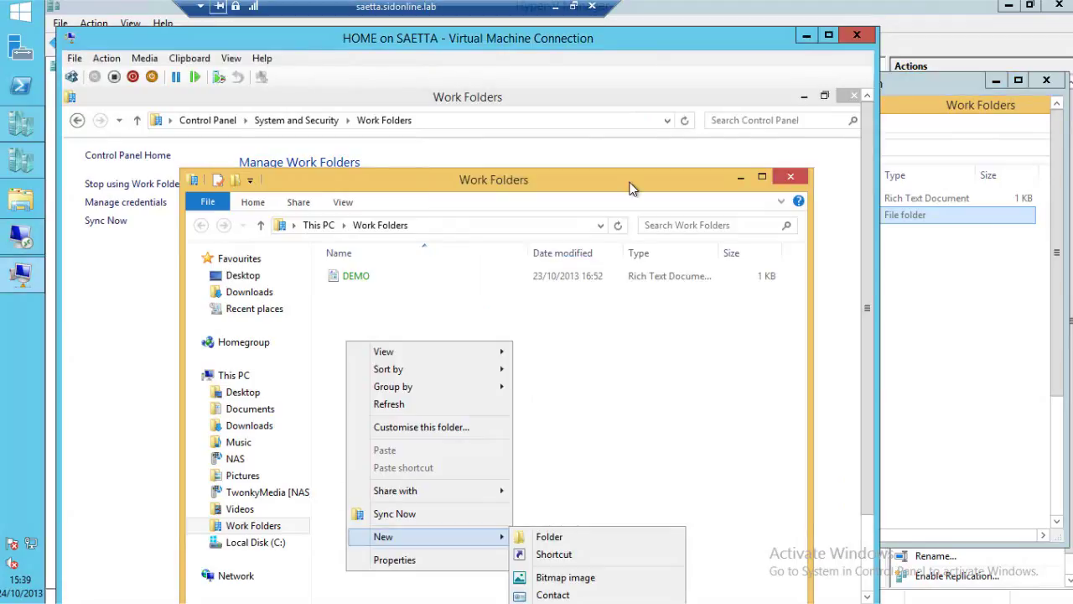
left_click_drag(631, 188, 633, 151)
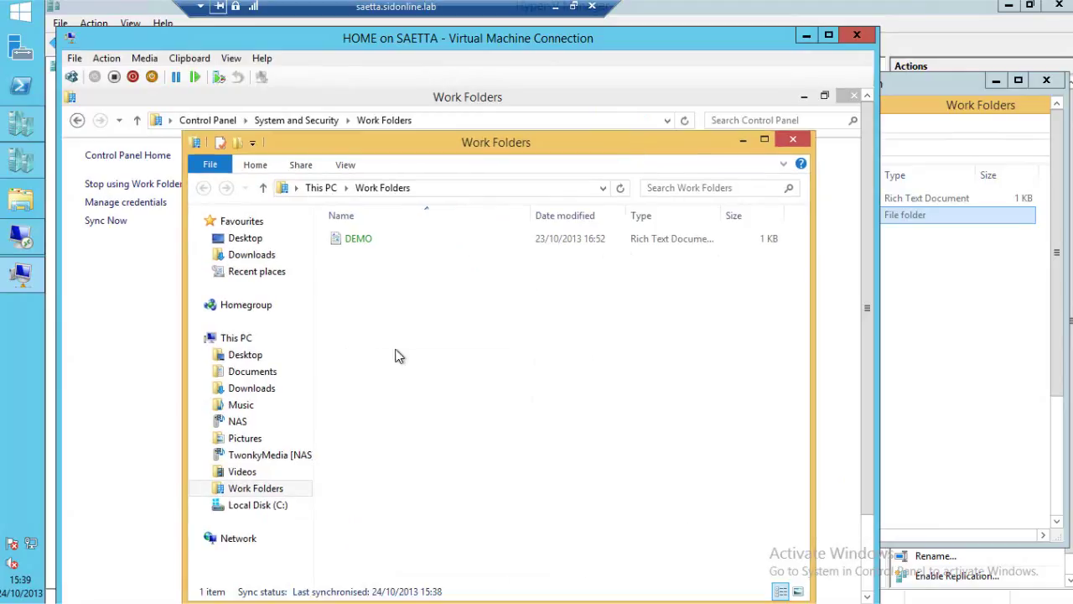
right_click(415, 284)
mouse_move(474, 474)
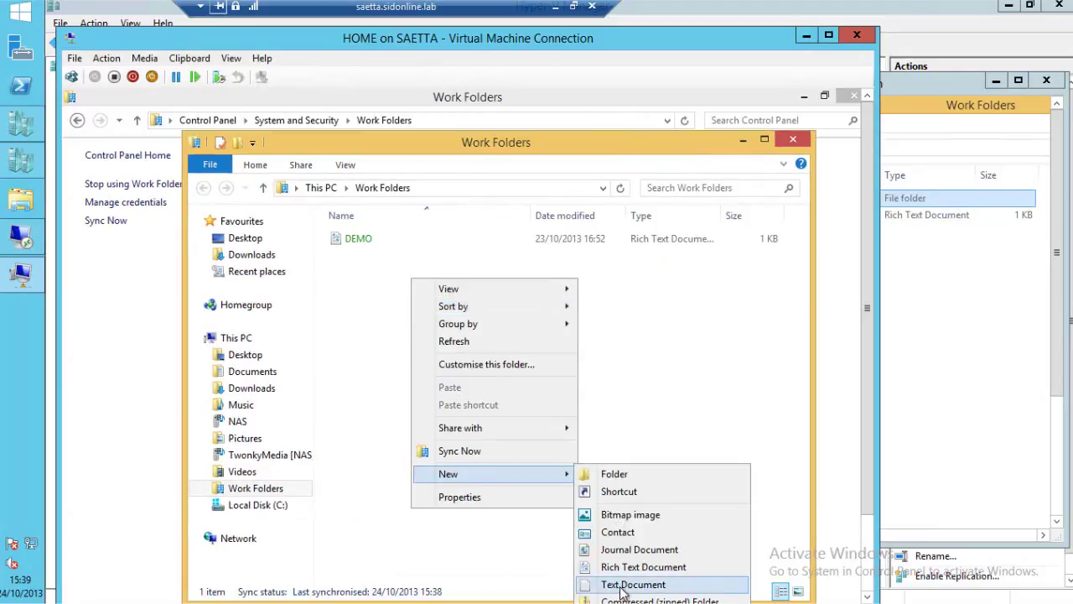
left_click(623, 585)
type("Prova")
key("Return")
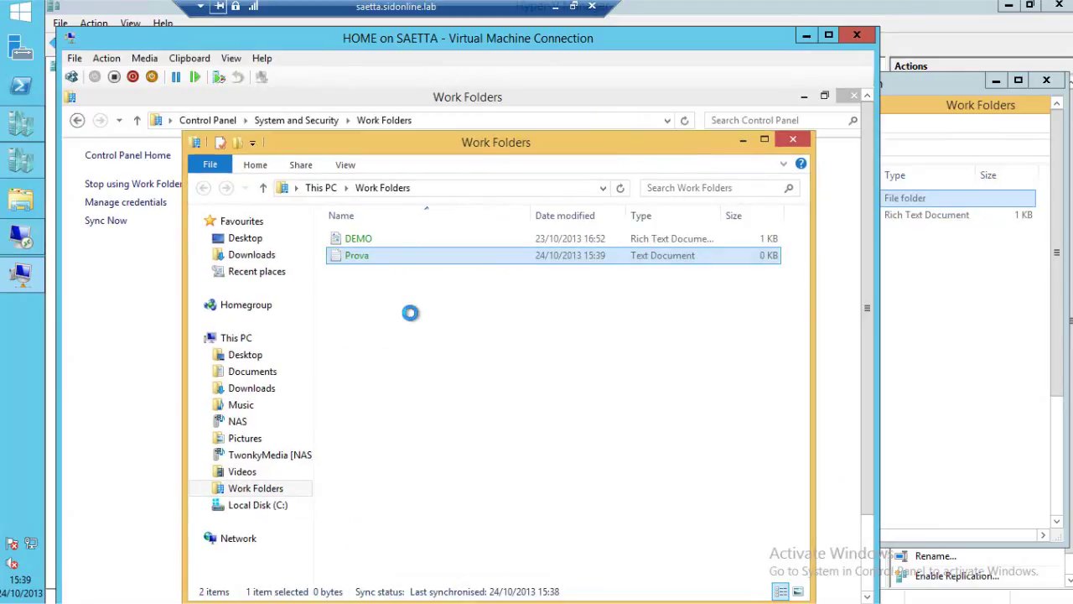
Write 'Prova SID Online' in Prova, save it, and close Notepad.
type("Prova SID Online")
left_click(163, 202)
left_click(187, 254)
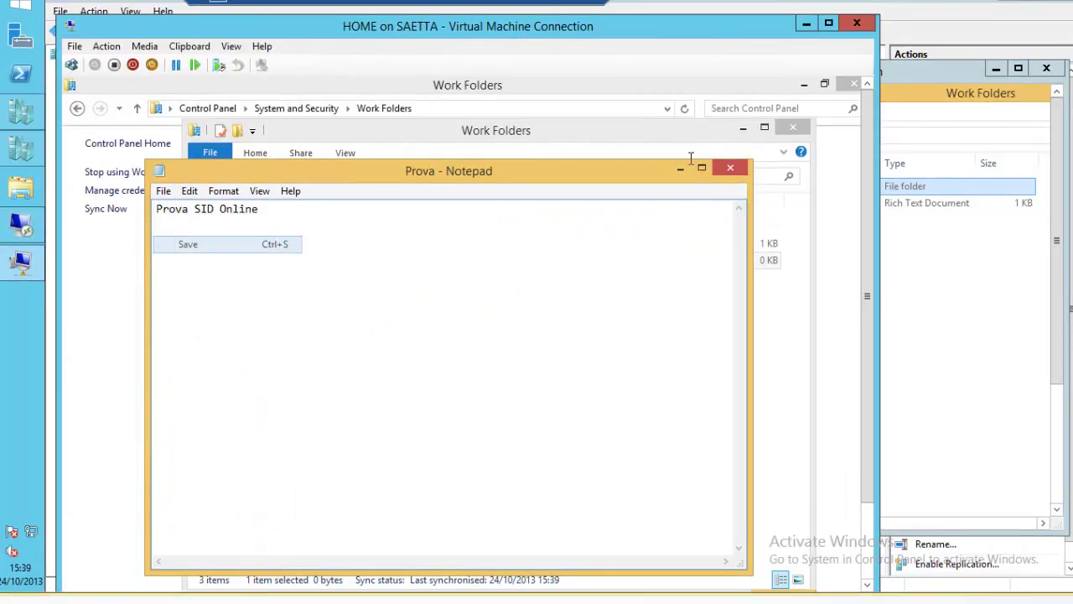
left_click(731, 168)
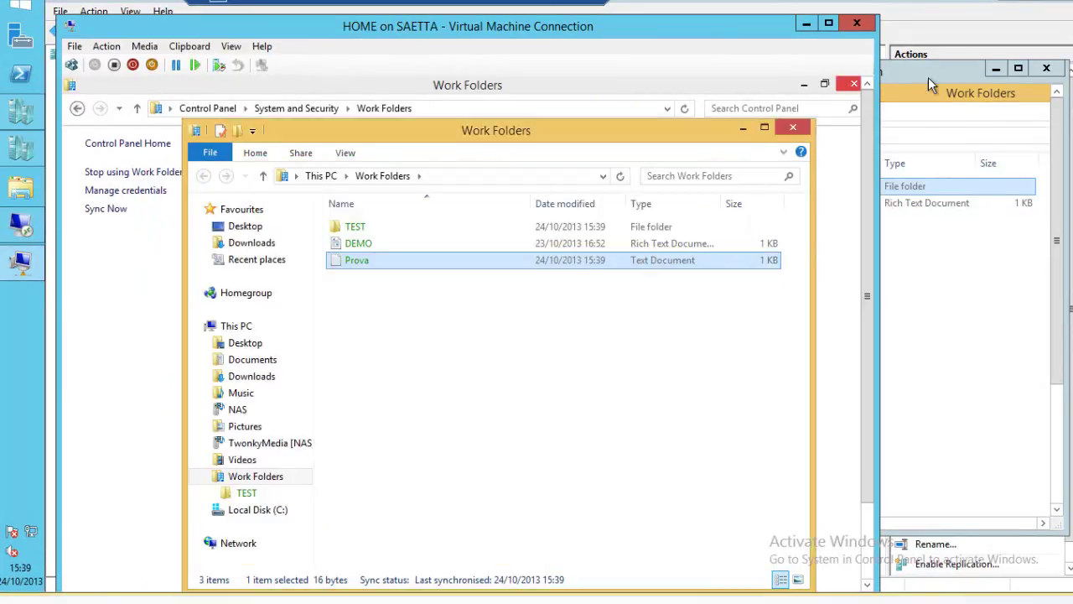
Bring the office session's Work Folders forward, showing Prova synced beside TEST and DEMO.
left_click(928, 77)
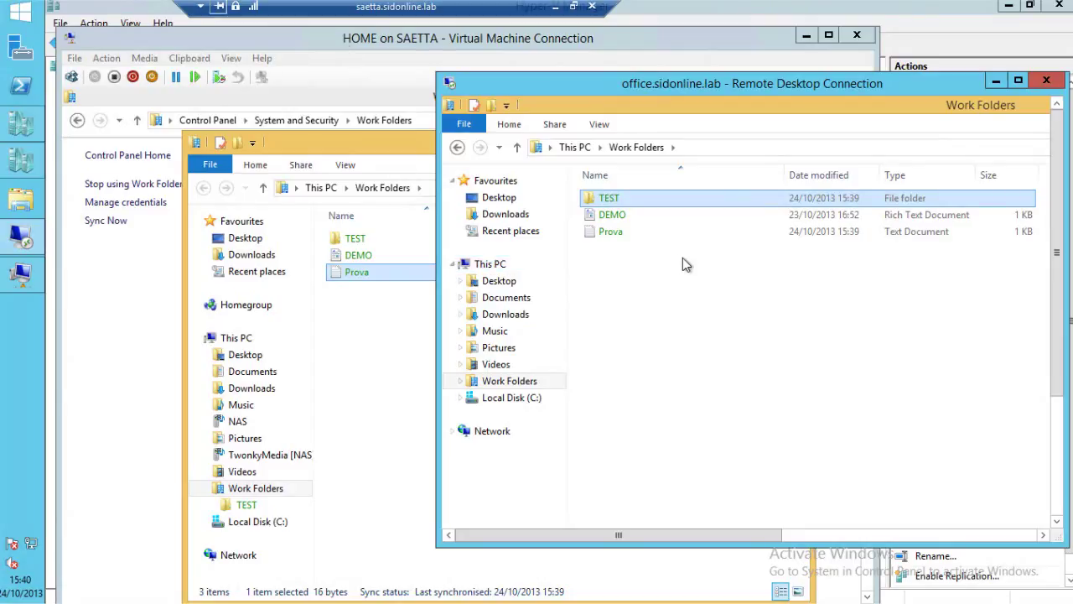
Launch Windows PowerShell ISE and search its Commands pane for 'sync'.
right_click(25, 90)
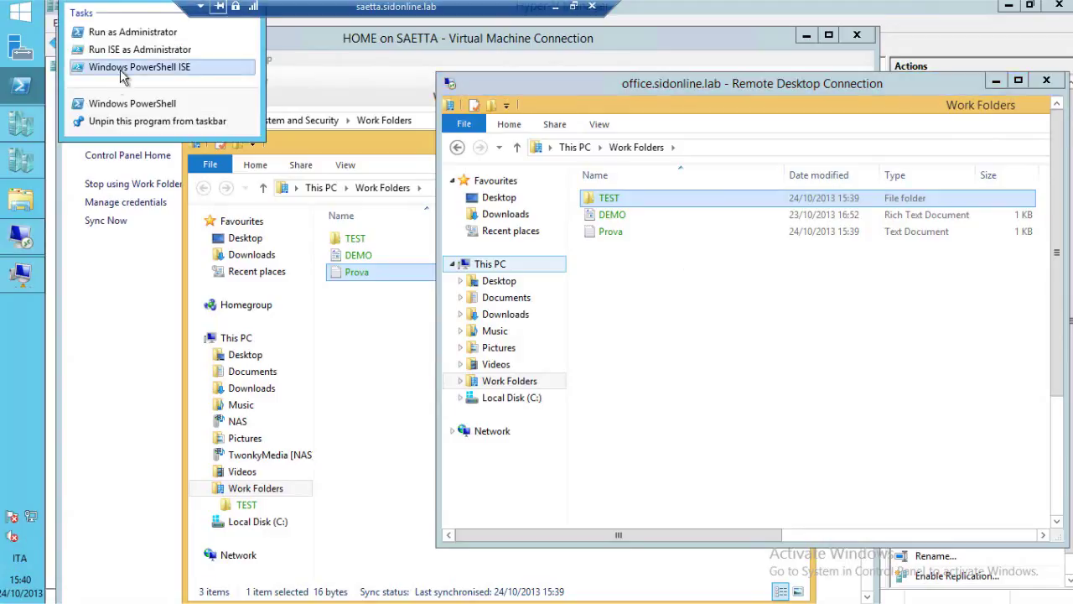
left_click(123, 72)
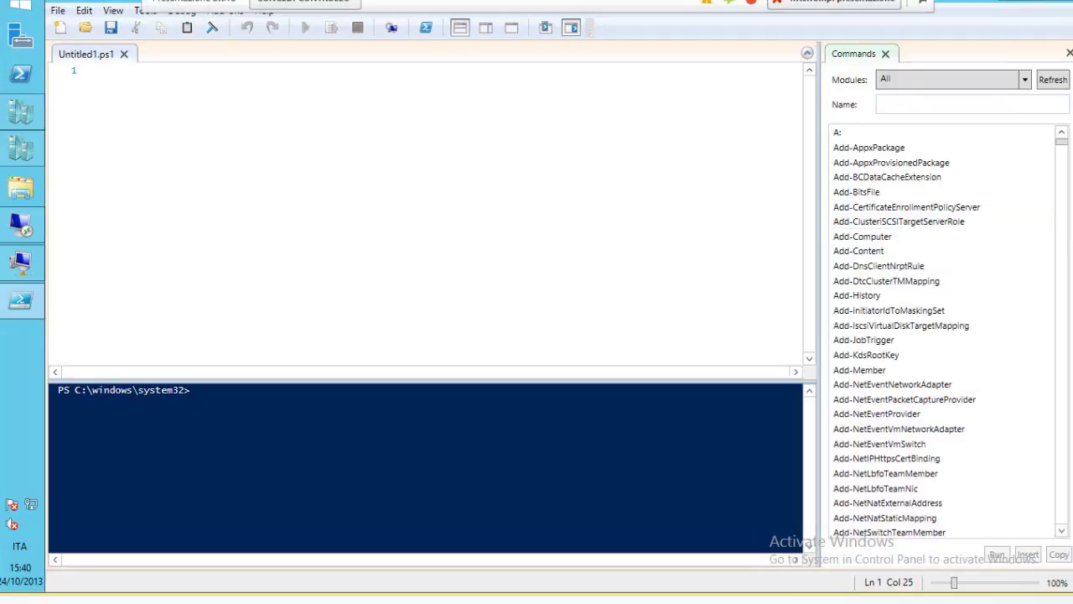
type("s")
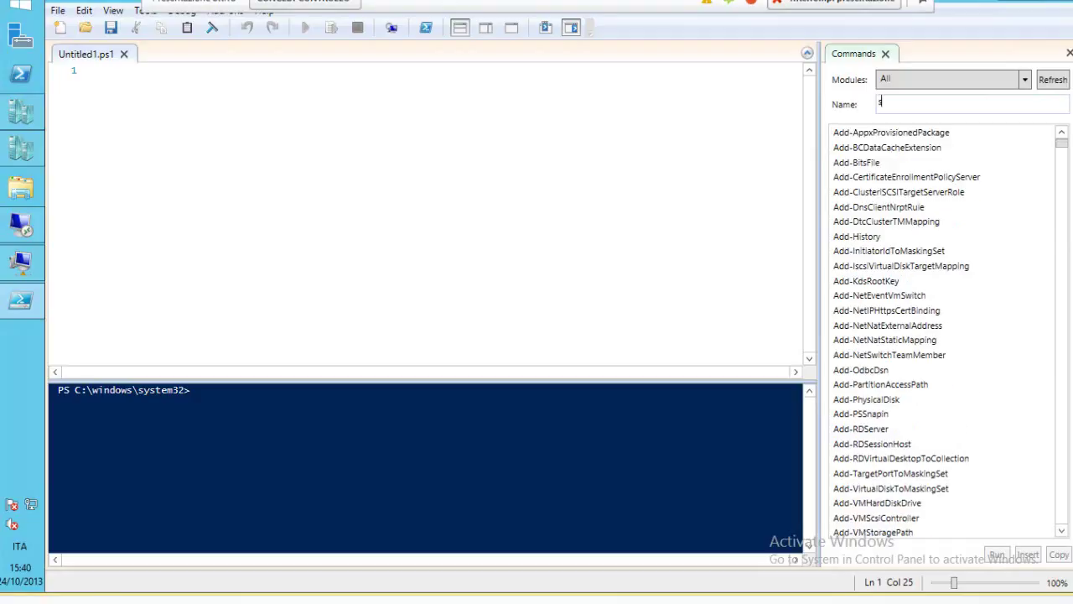
type("ync")
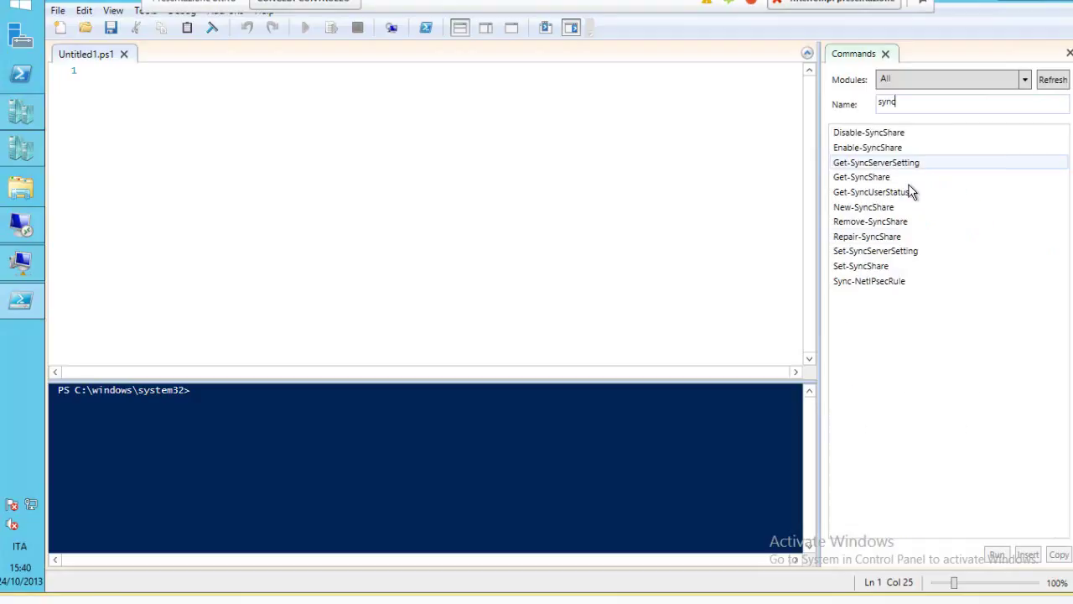
Load the Set-SyncServerSetting parameters and set MinimumChangeDetectionMins to 1.
left_click(866, 257)
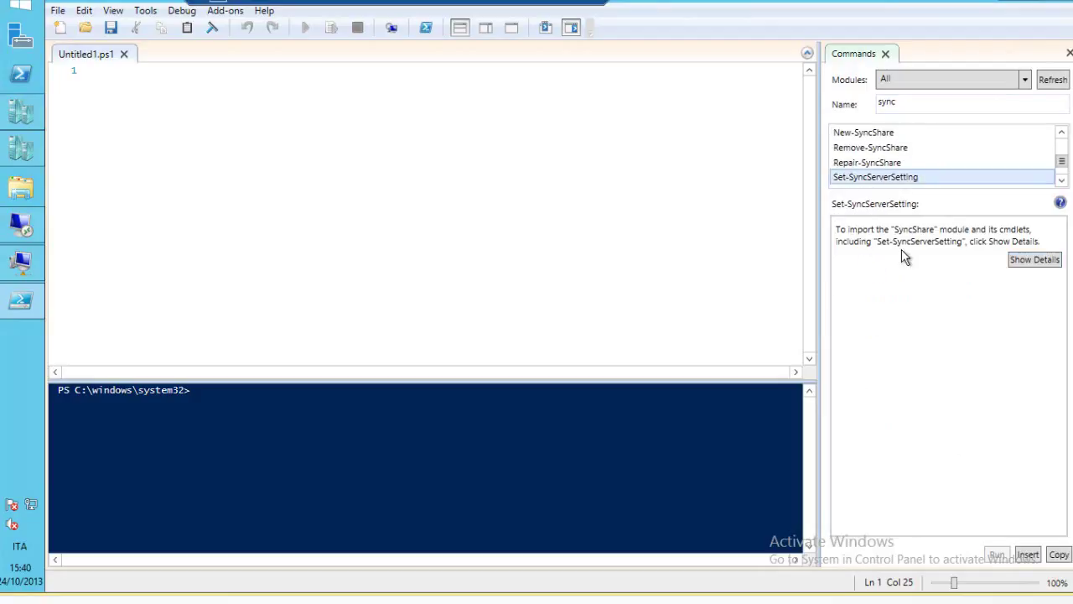
left_click(1029, 261)
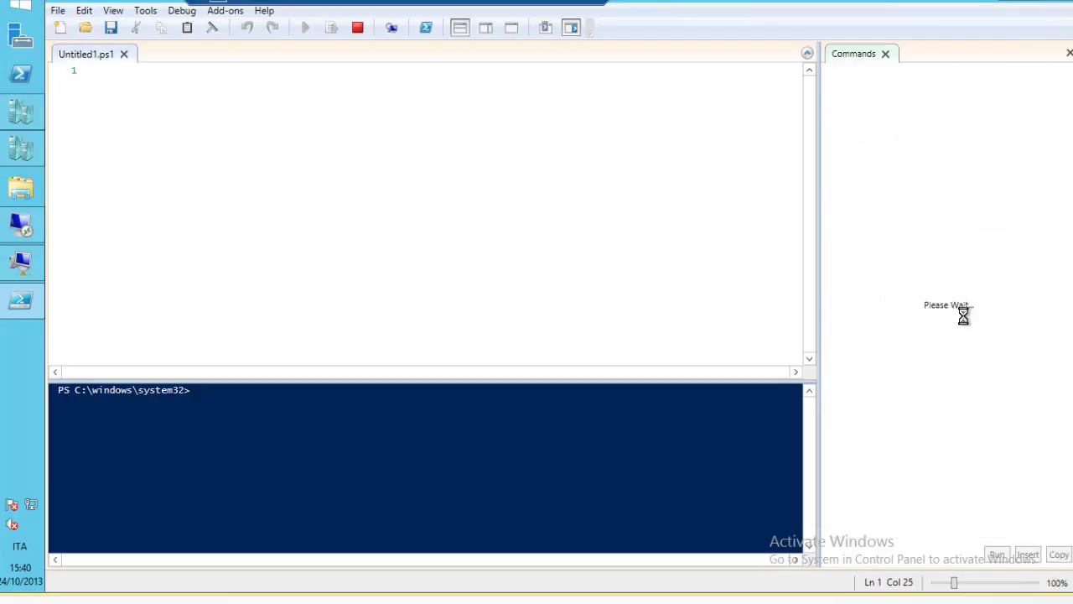
left_click(976, 382)
type("1")
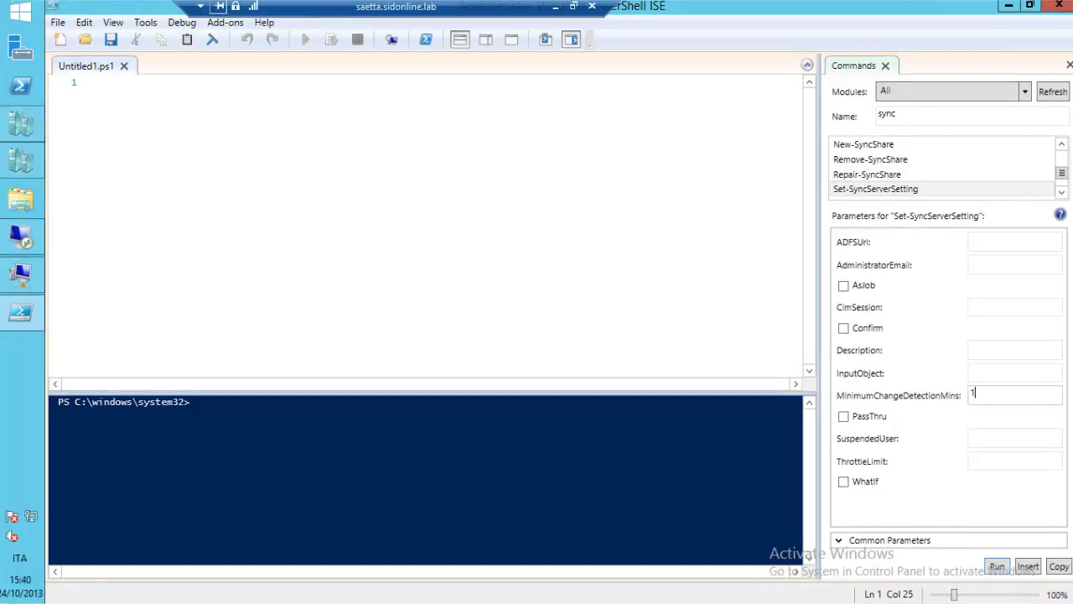
right_click(29, 264)
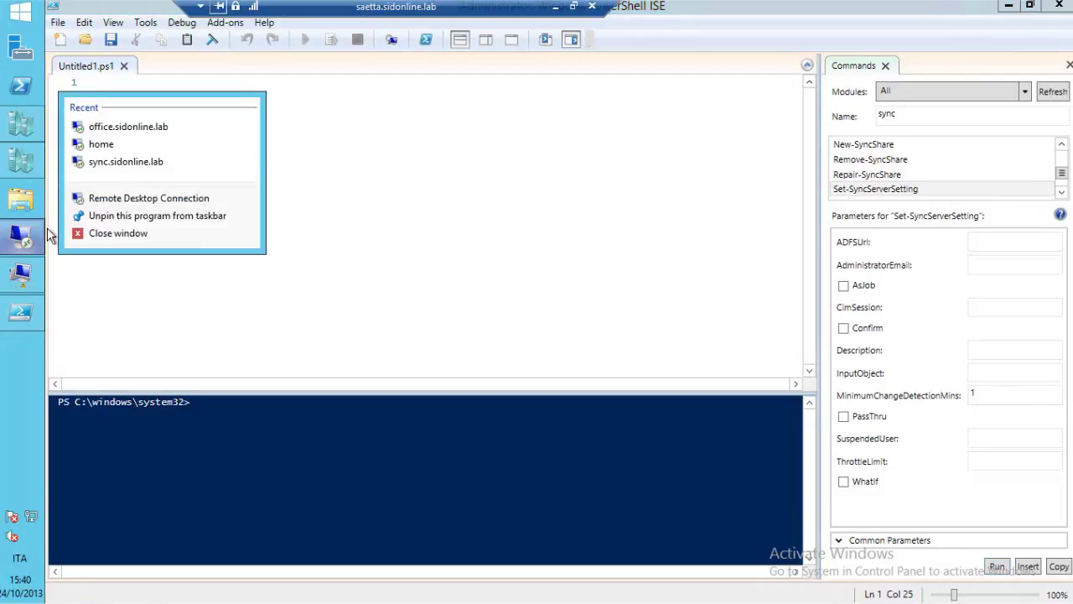
Connect to sync.sidonline.lab and open File and Storage Services > Work Folders.
left_click(127, 165)
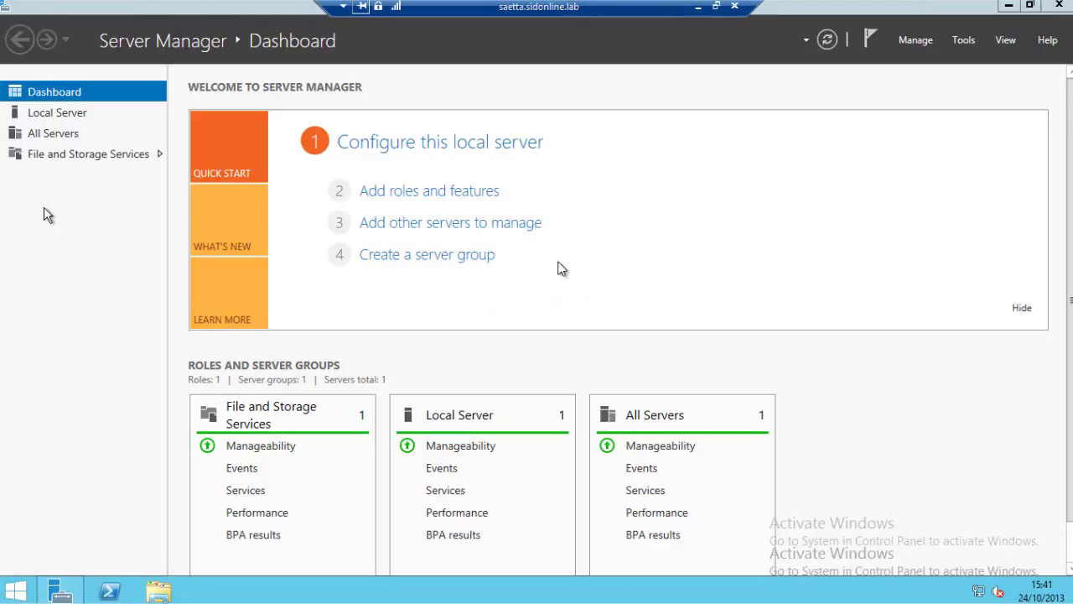
left_click(72, 156)
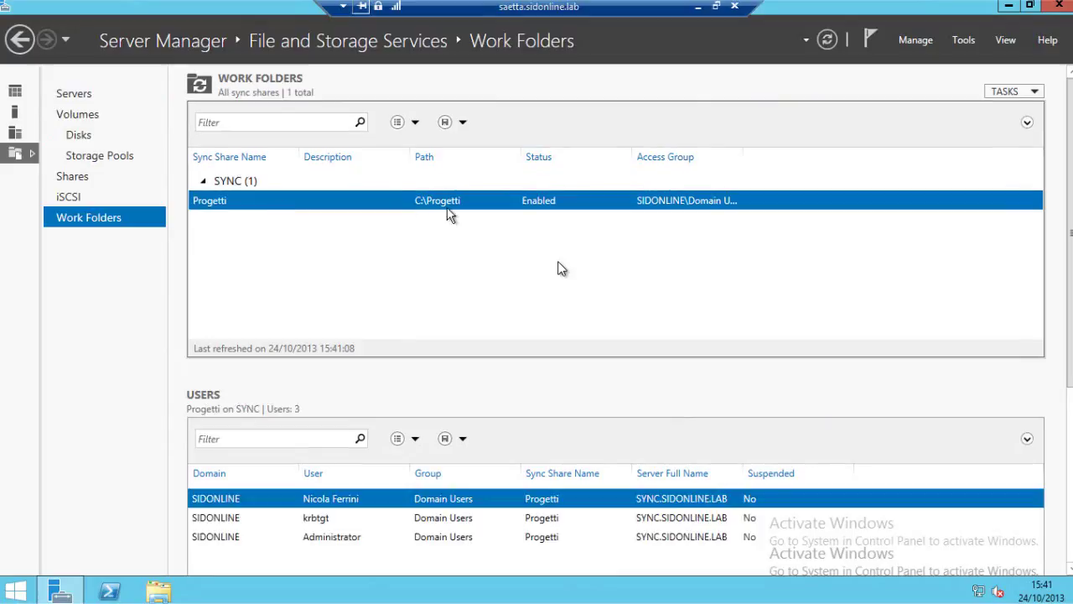
Grant permanent access to the user's subfolder in C:\Progetti, then close File Explorer.
key("super+e")
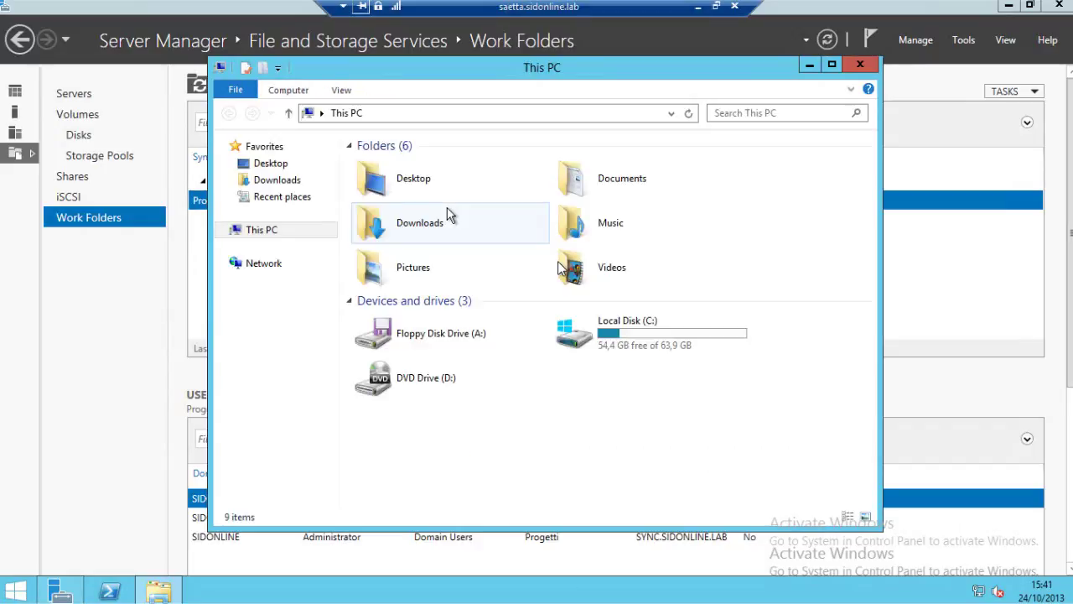
double_click(639, 335)
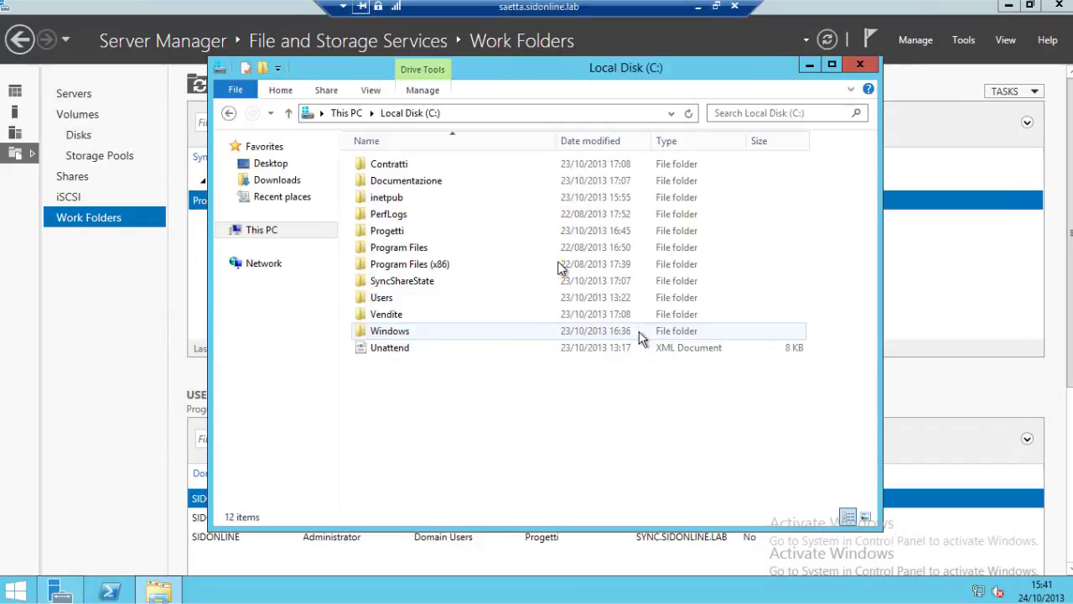
double_click(408, 238)
left_click(394, 186)
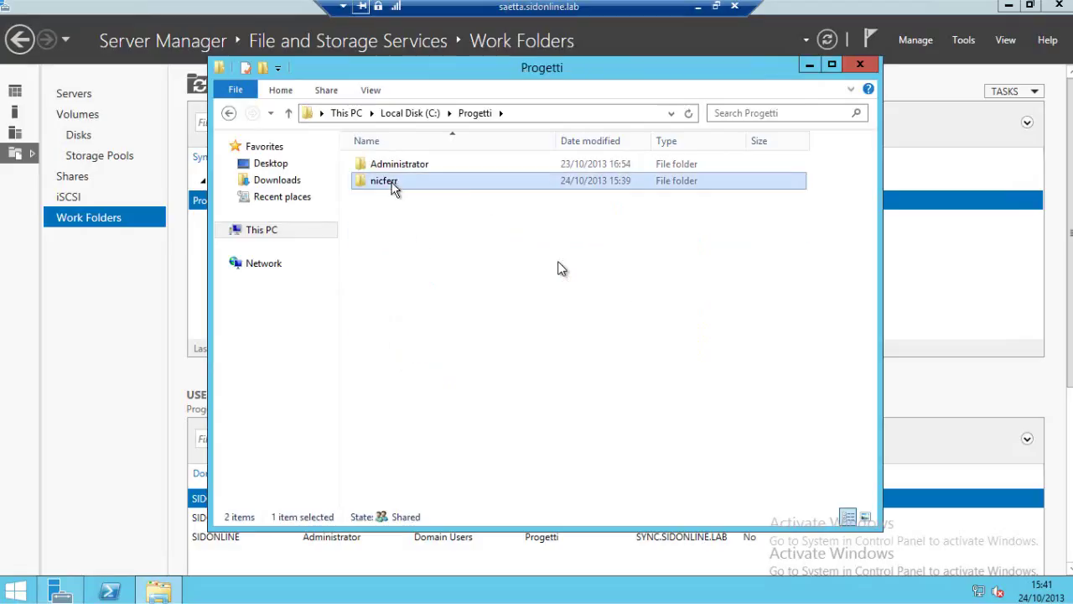
double_click(394, 186)
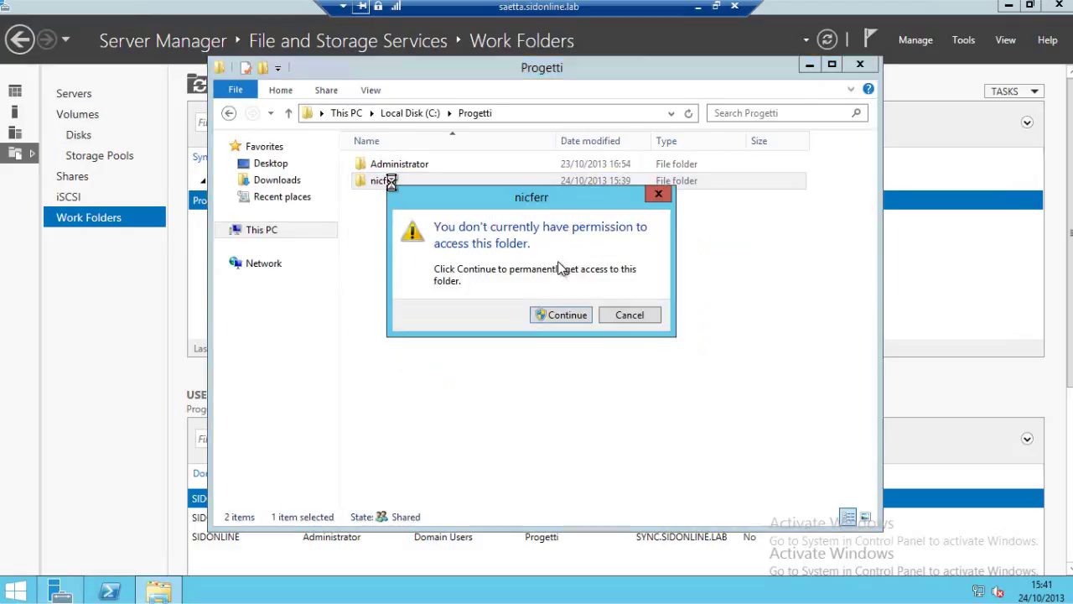
left_click(563, 318)
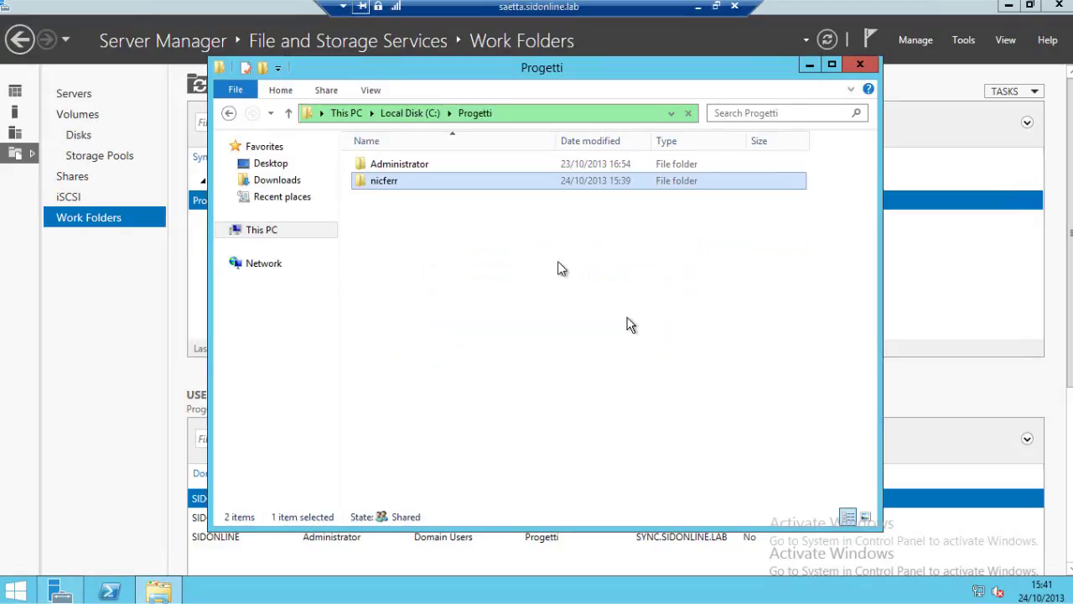
left_click(859, 67)
Start a New Sync Share based on the existing Contratti file share.
left_click(1007, 92)
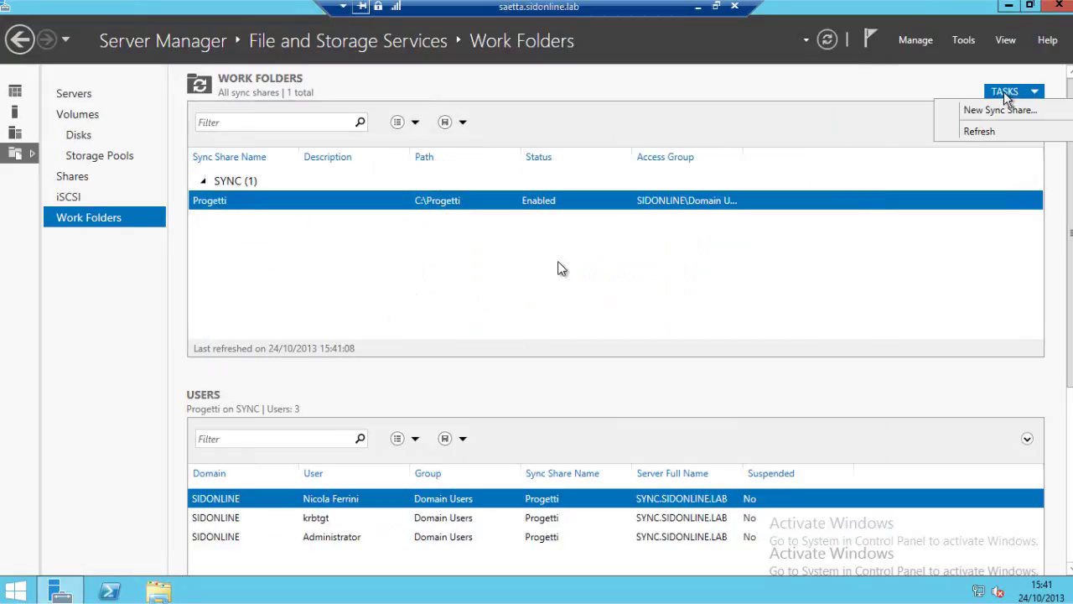
left_click(1004, 109)
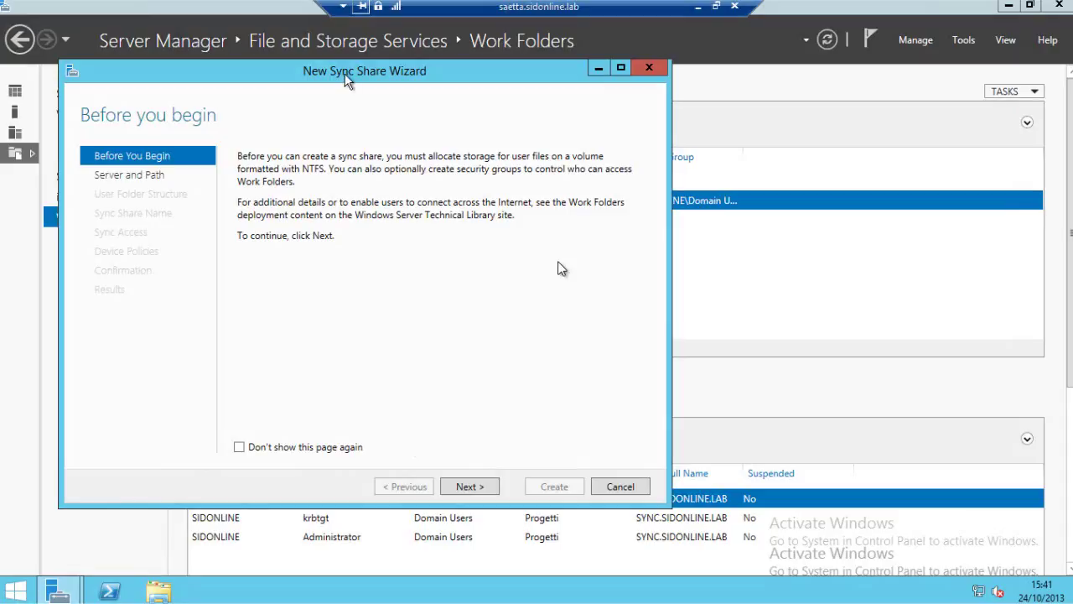
left_click_drag(347, 76, 508, 84)
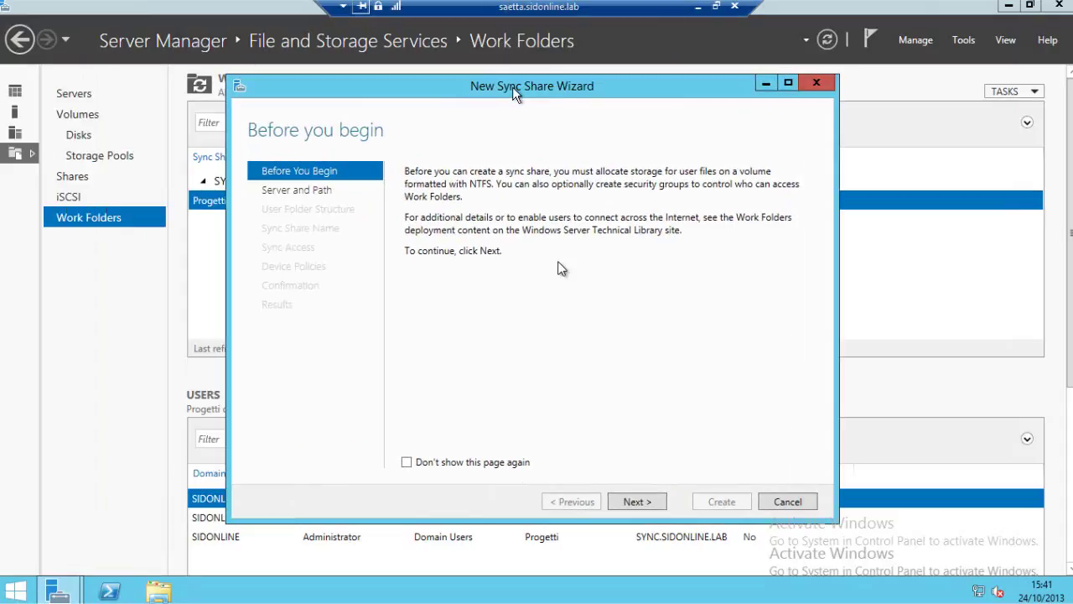
left_click(636, 502)
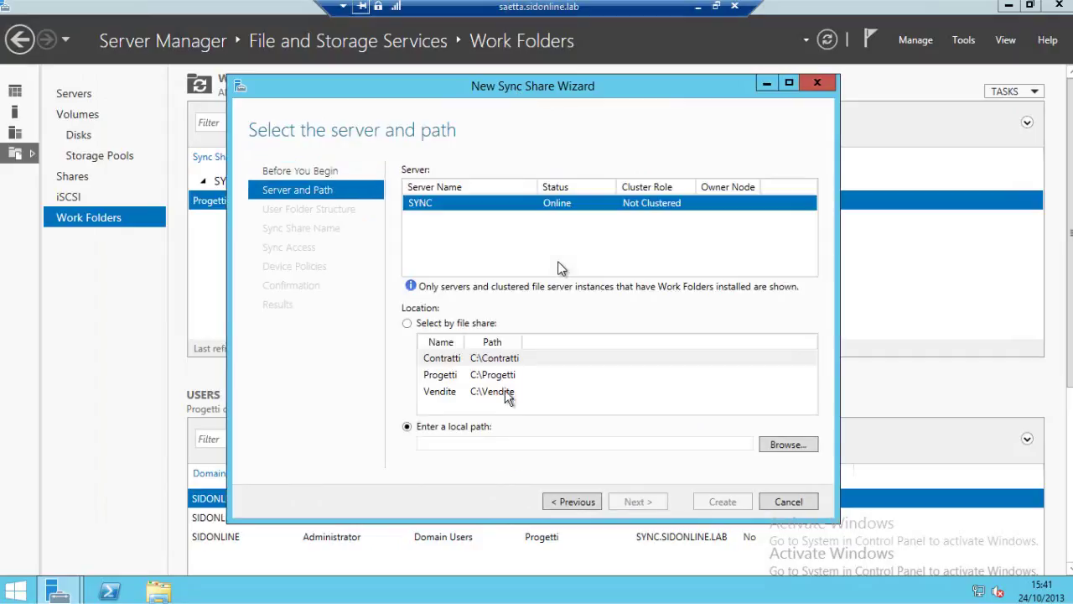
left_click(438, 377)
left_click(438, 360)
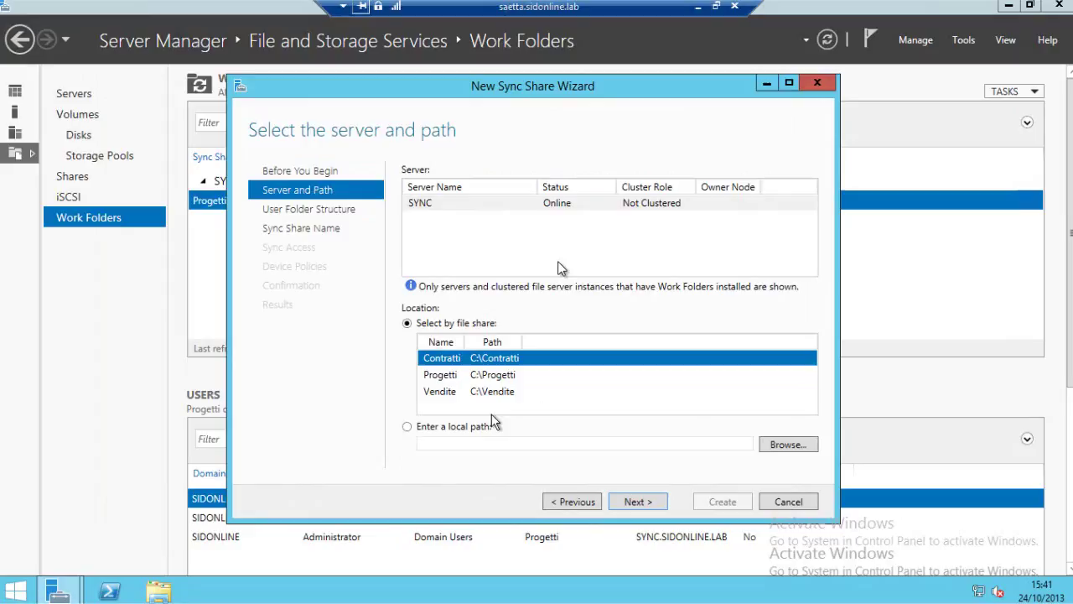
left_click(636, 502)
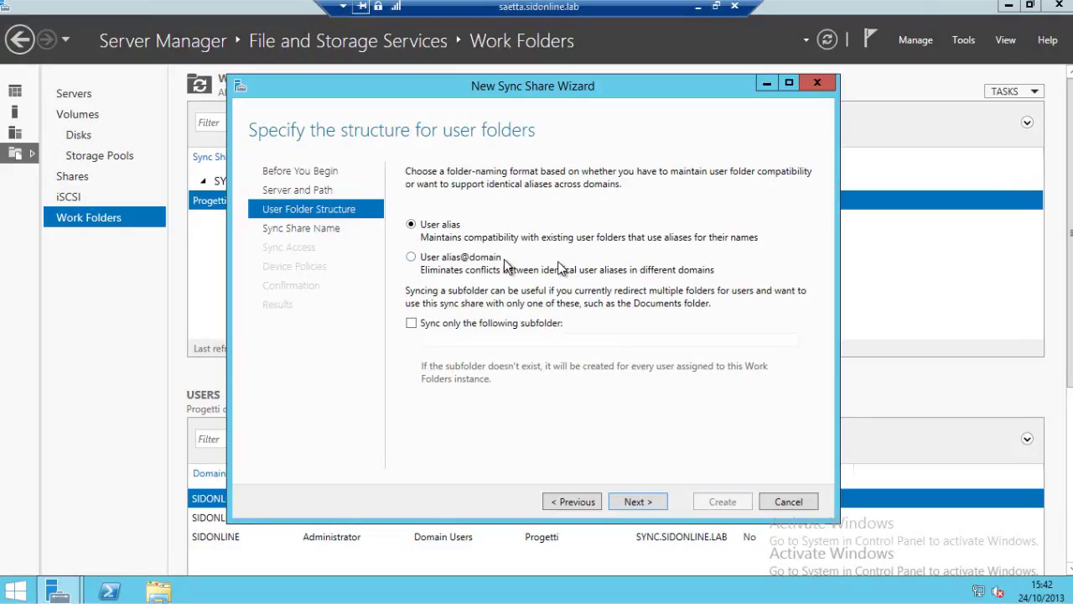
Keep the User alias structure with no subfolder and accept the share name Contratti.
left_click(413, 325)
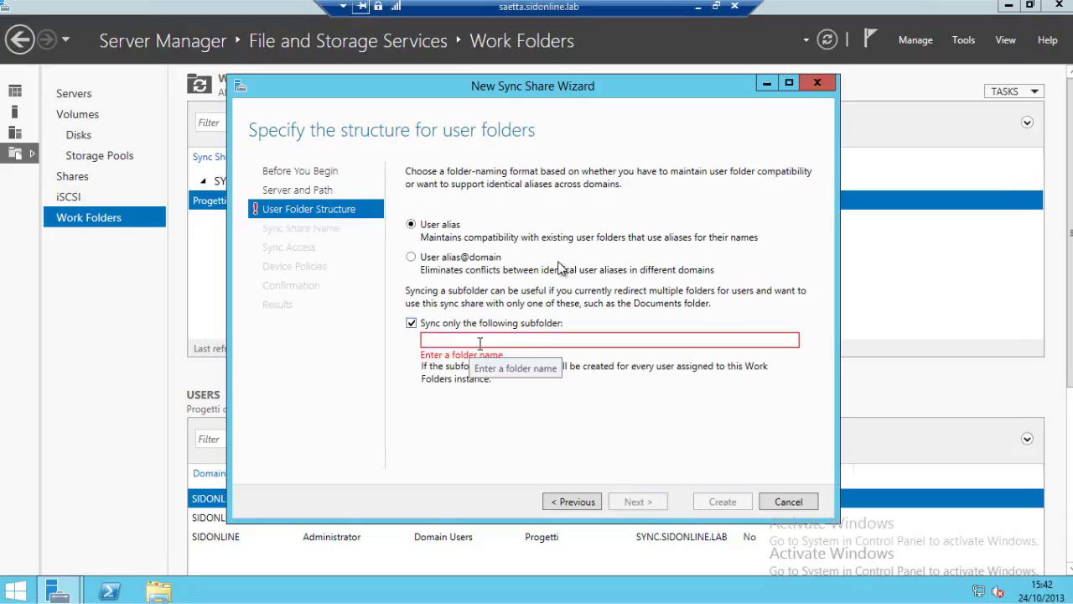
left_click(412, 324)
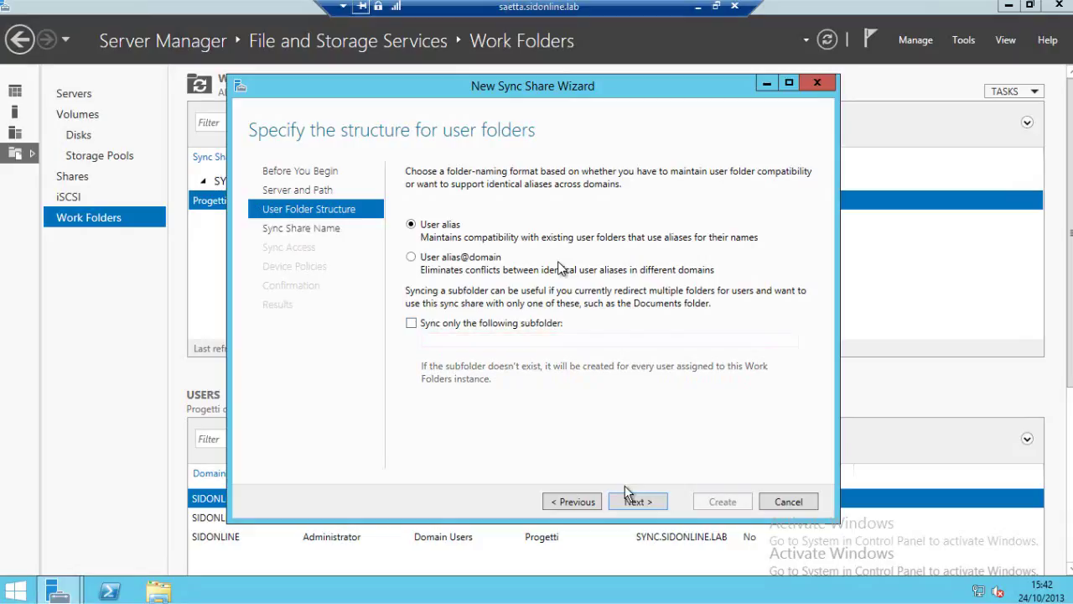
left_click(638, 507)
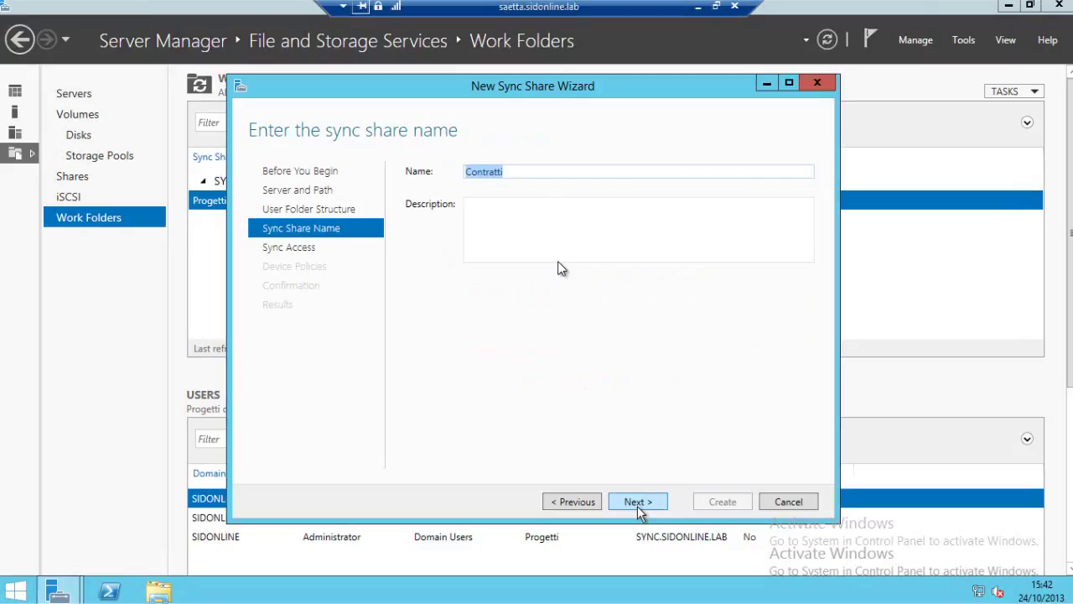
left_click(638, 507)
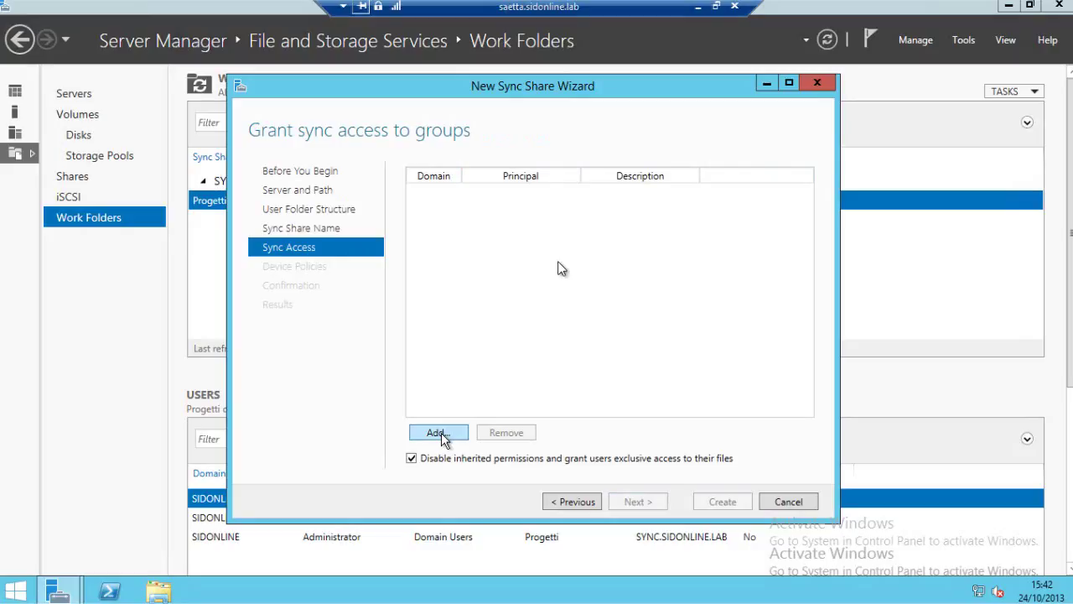
Grant Domain Users sync access to the Contratti share.
left_click(441, 433)
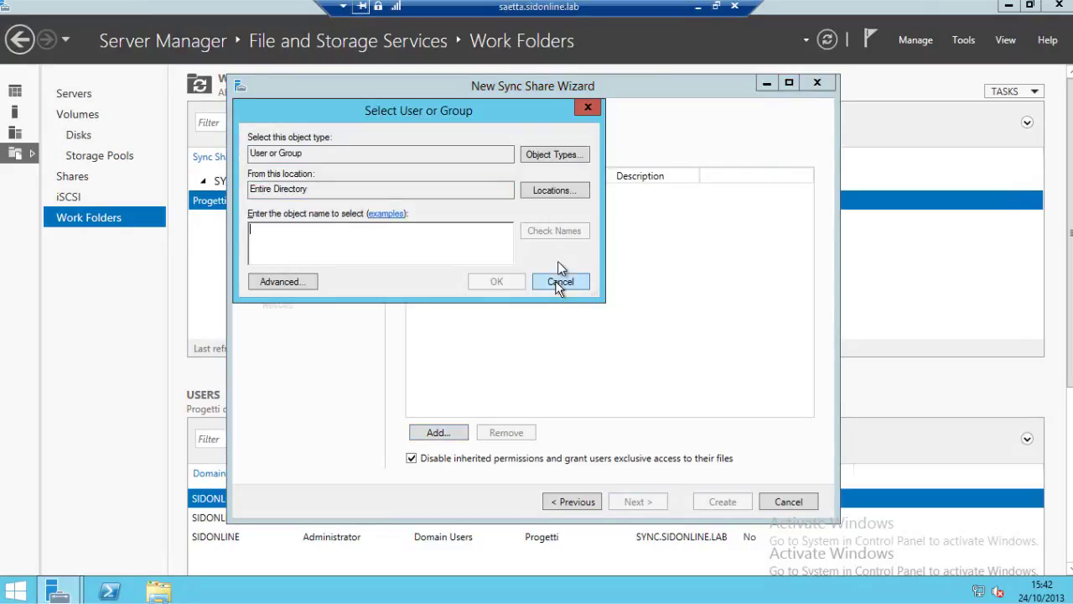
left_click(557, 281)
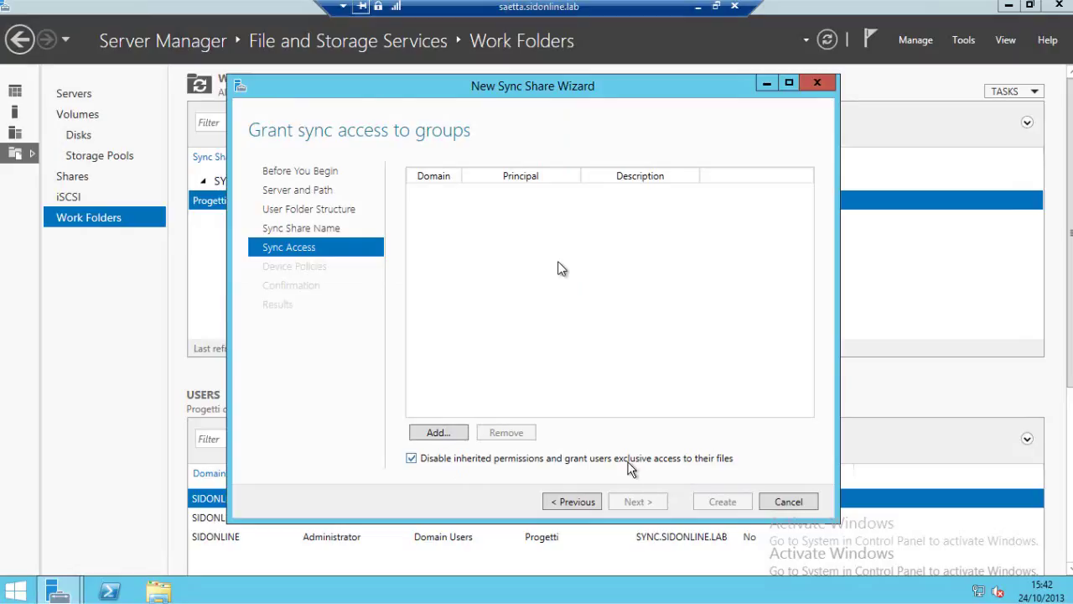
left_click(437, 433)
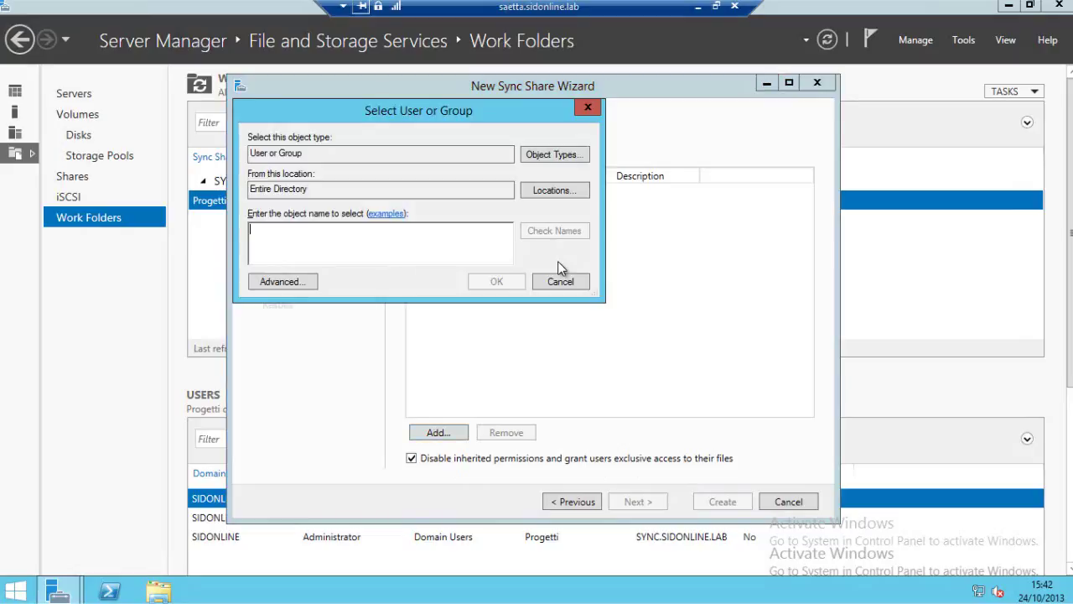
type("domain use")
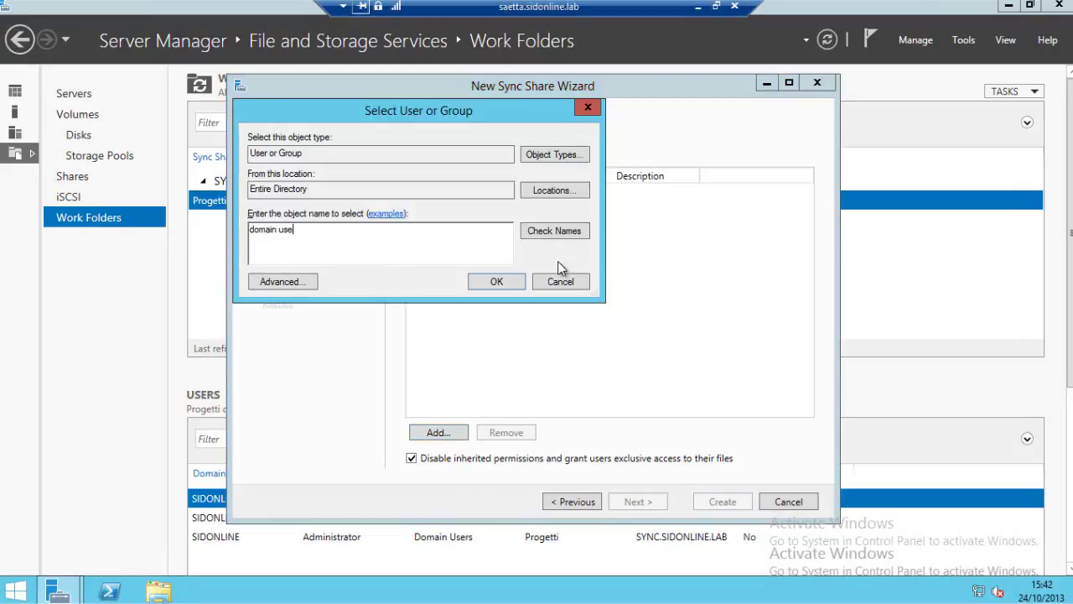
type("rs")
left_click(560, 234)
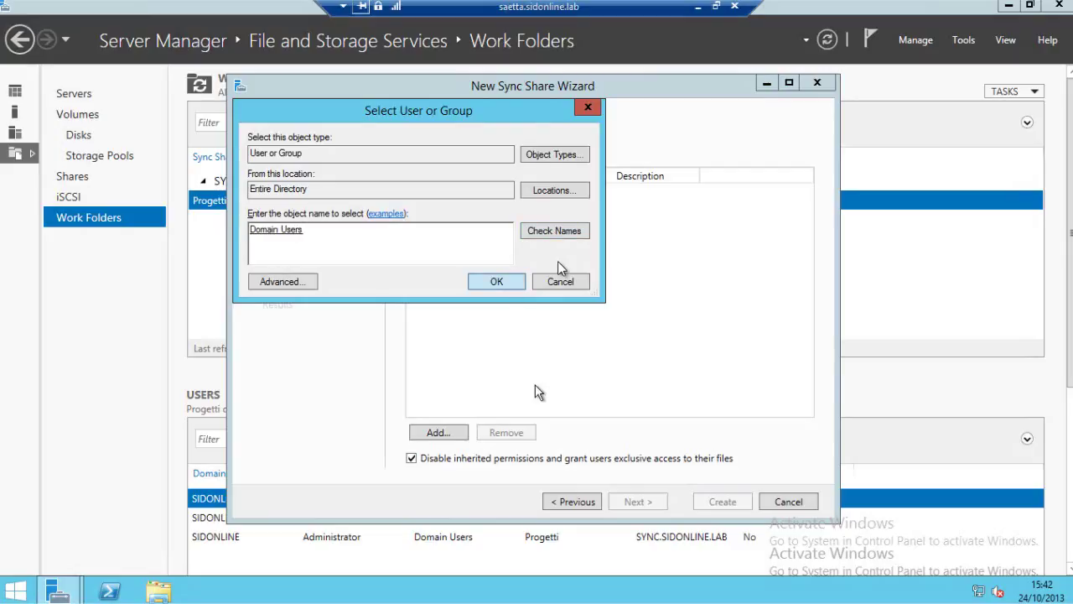
key("Return")
left_click(638, 501)
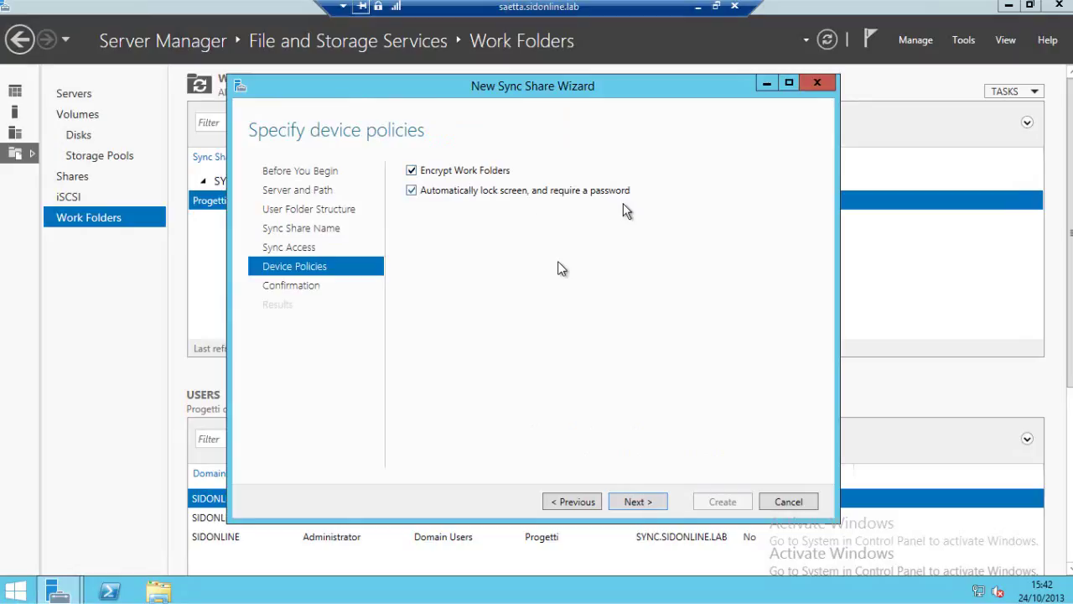
Keep the encryption and screen-lock policies, create the Contratti sync share, and close the wizard.
left_click(638, 502)
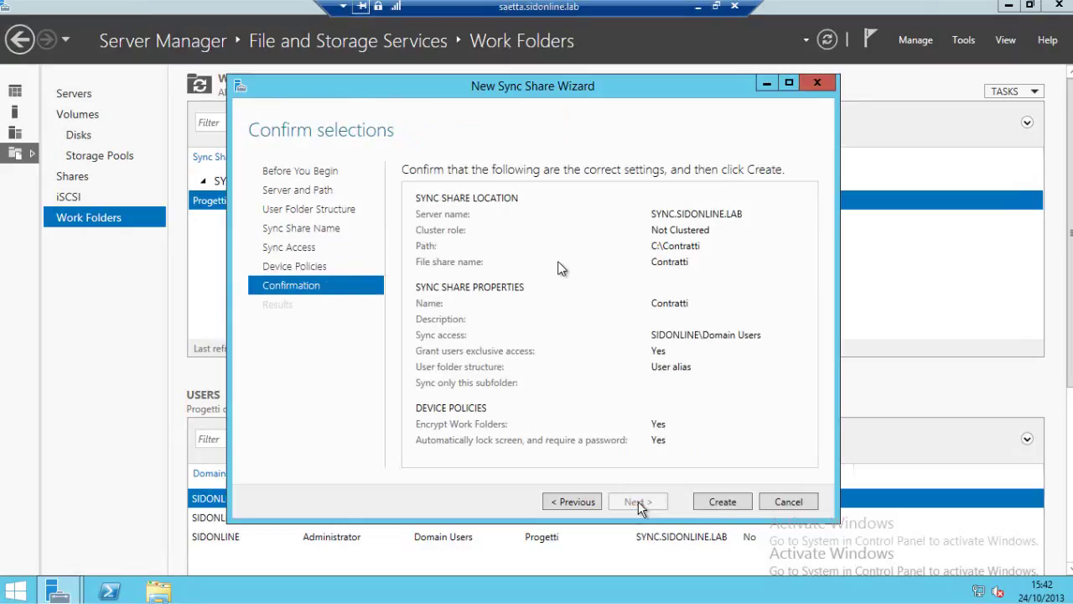
left_click(722, 501)
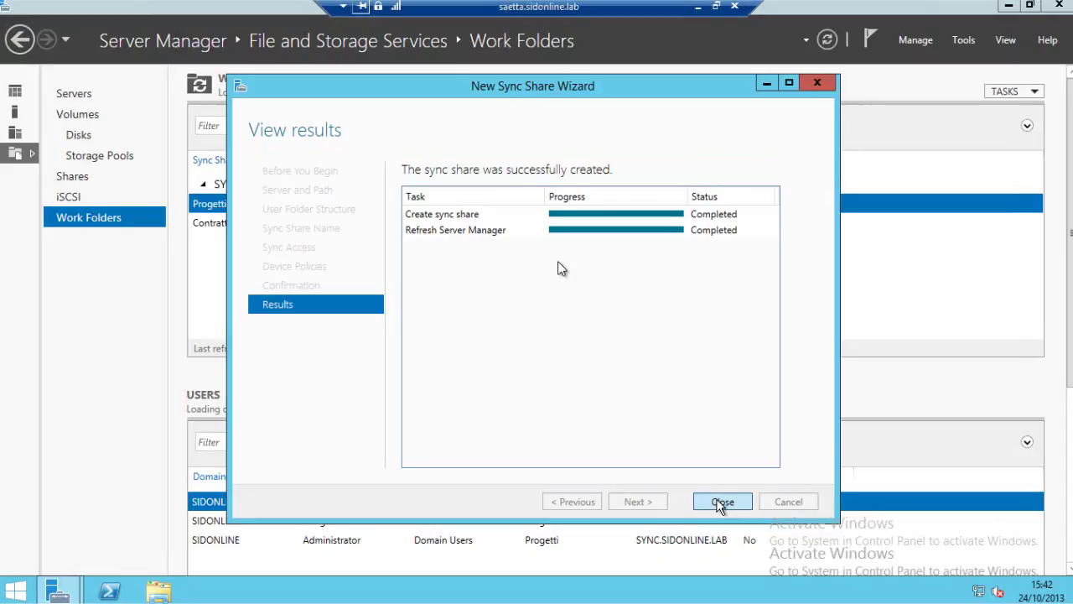
left_click(722, 501)
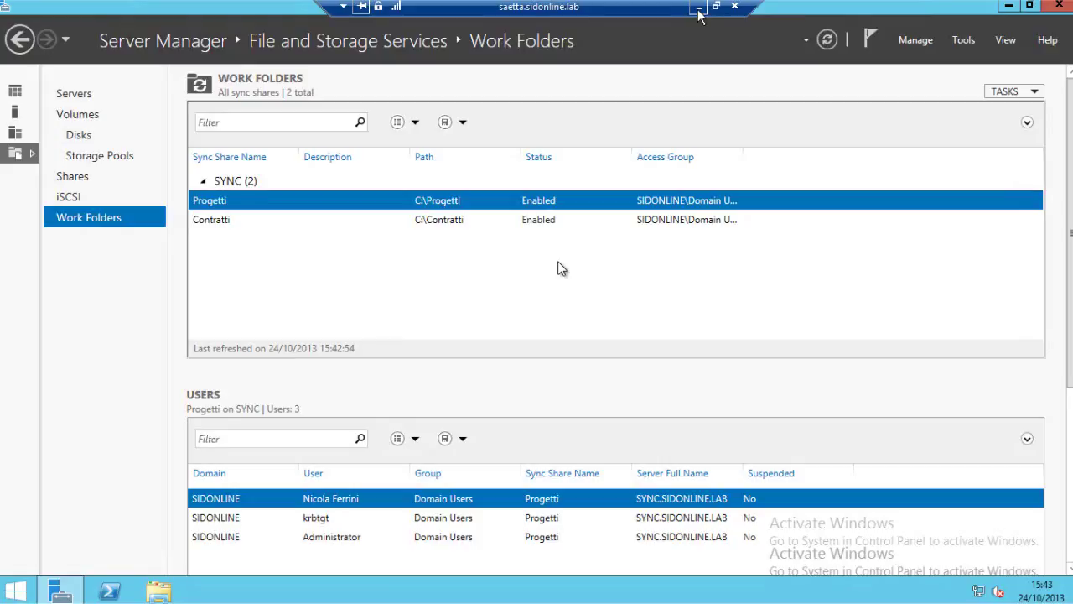
Minimize the server session and advance the slideshow to the Summary slide.
left_click(699, 7)
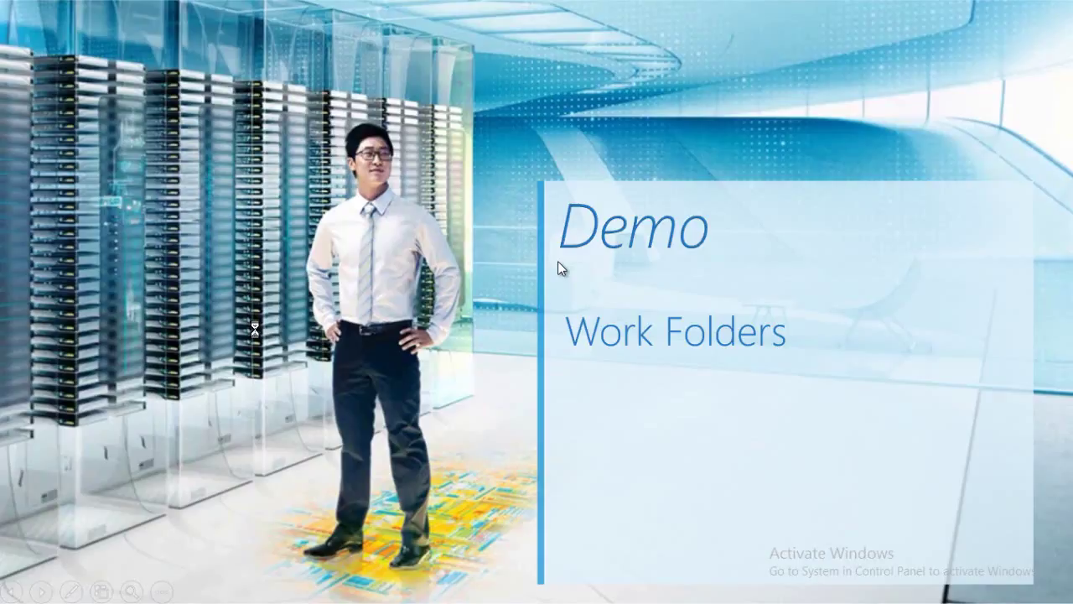
left_click(561, 267)
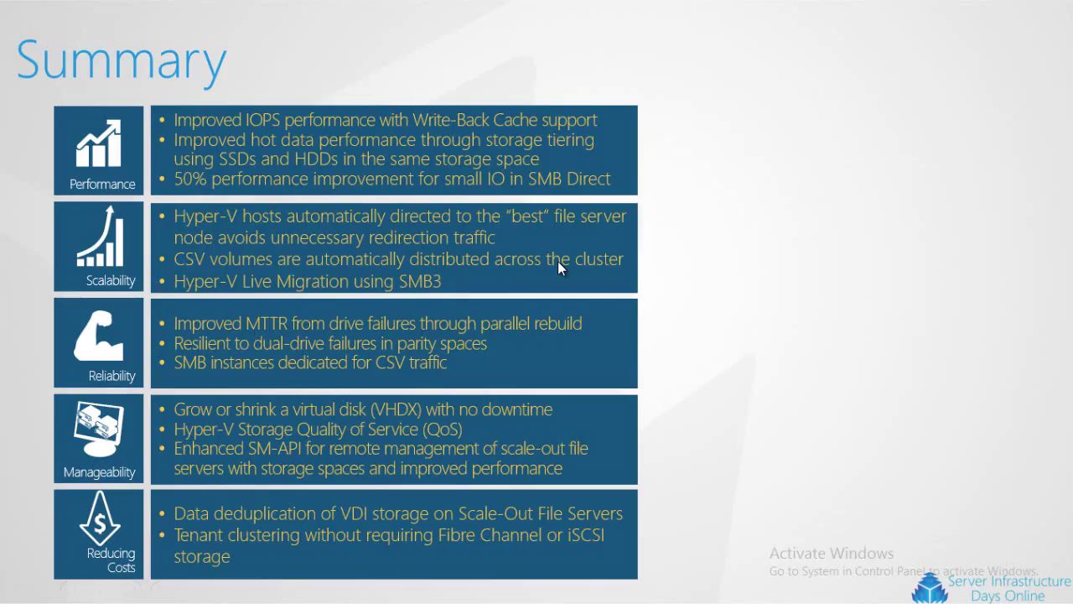